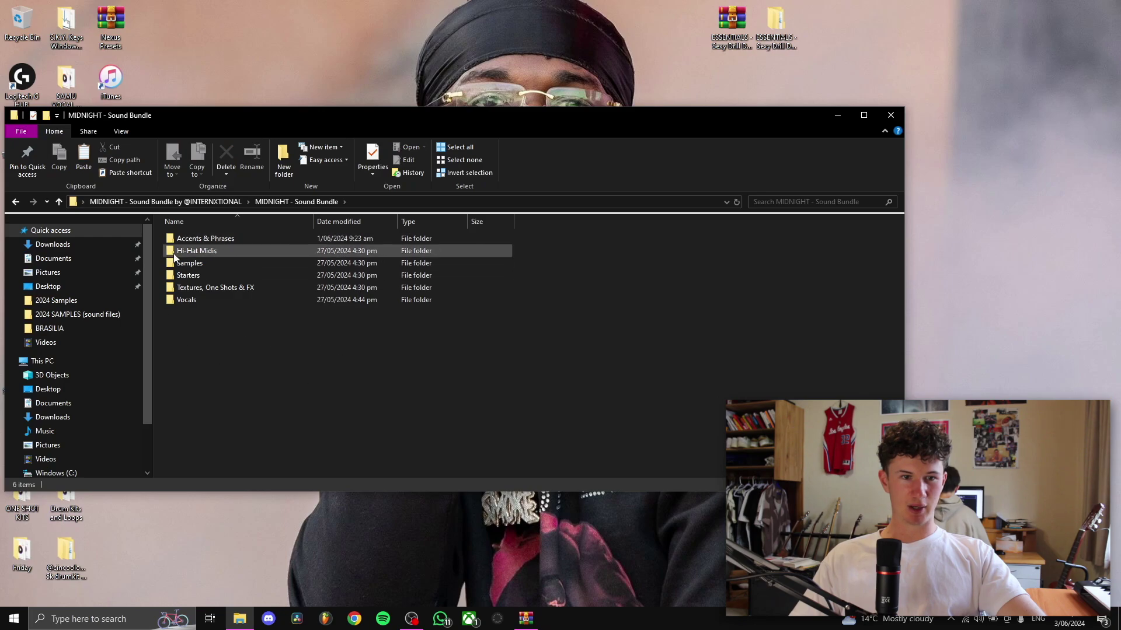
Go to the parent MIDNIGHT bundle folder, open the !MIDNIGHT T&Cs! PDF and read through its usage conditions
click(218, 203)
double_click(221, 263)
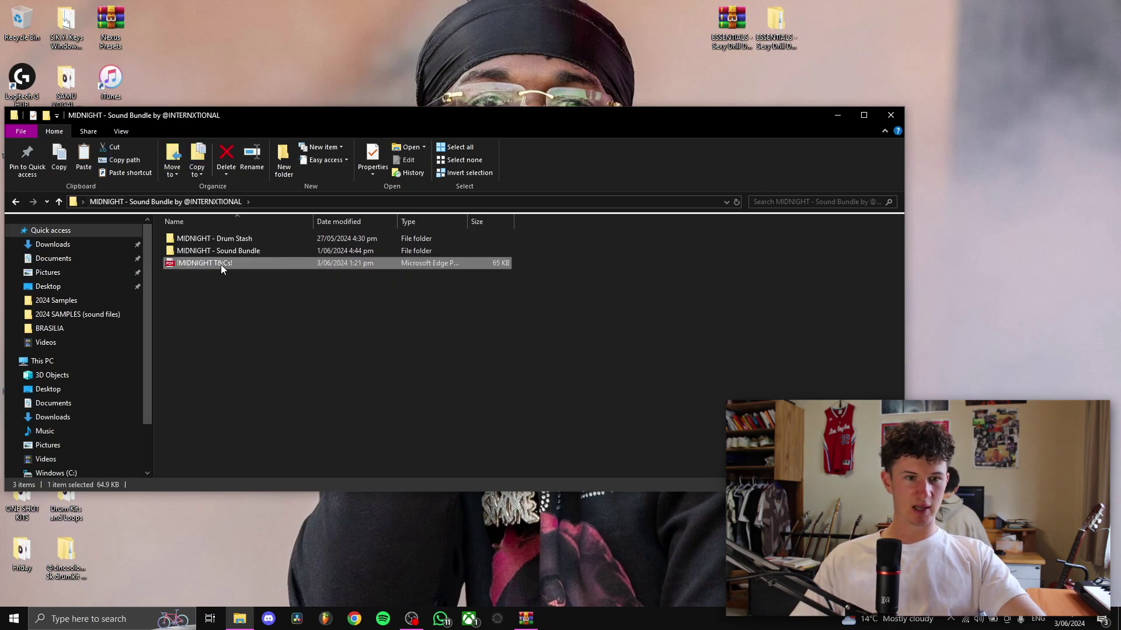
click(837, 115)
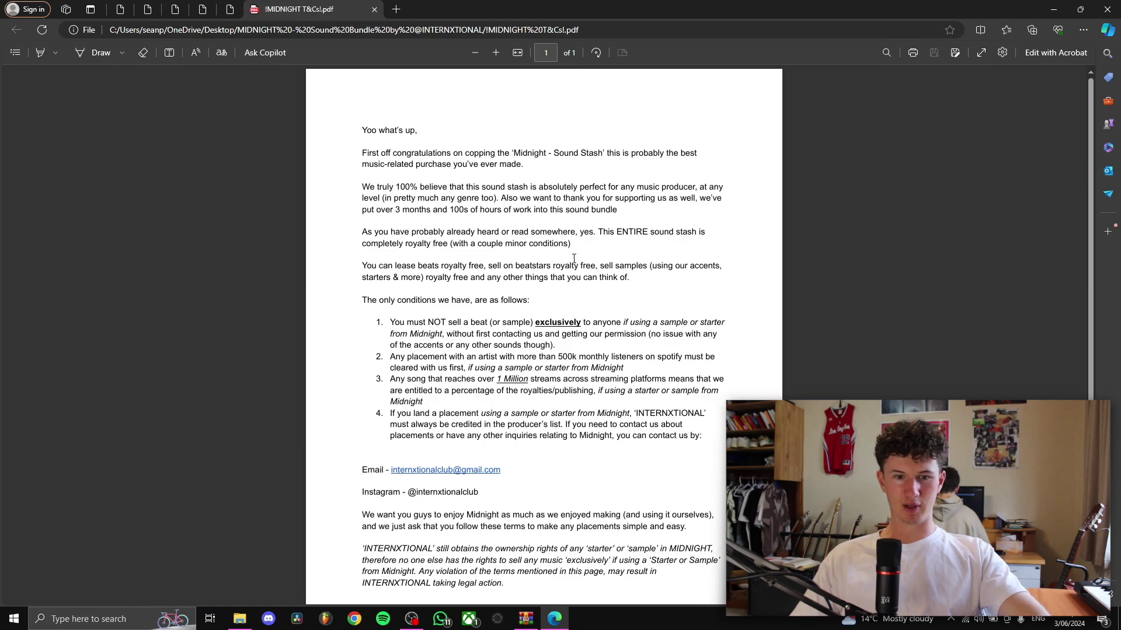
scroll(573, 259, down, 2)
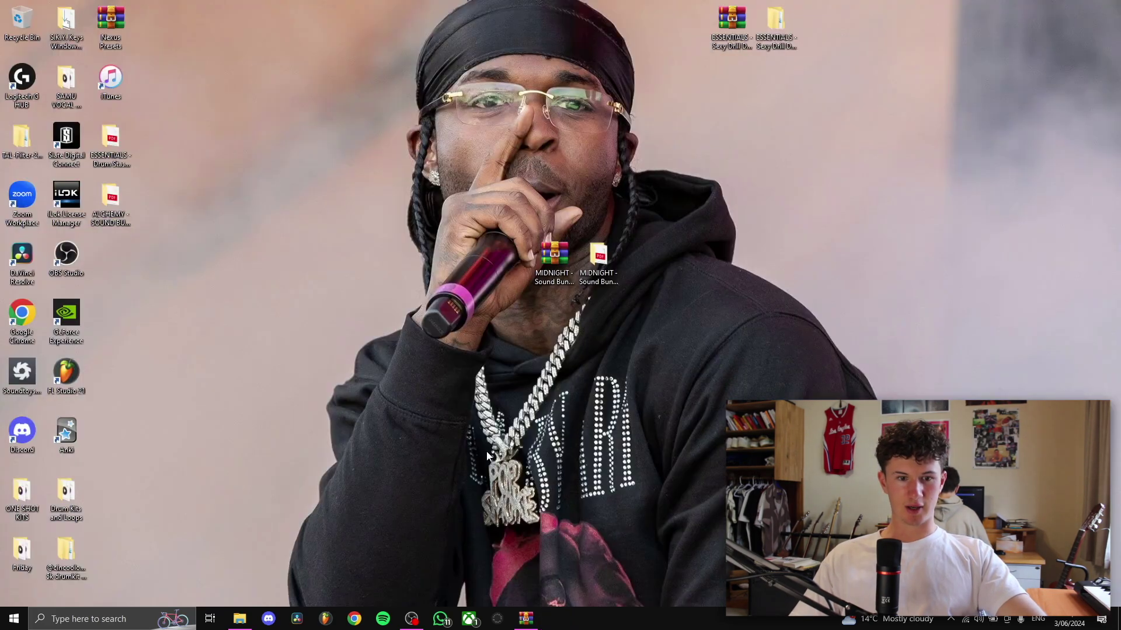
Switch to FL Studio and expand MIDNIGHT - Drum Stash inside the desktop's MIDNIGHT - Sound Bundle folder in the browser
click(325, 620)
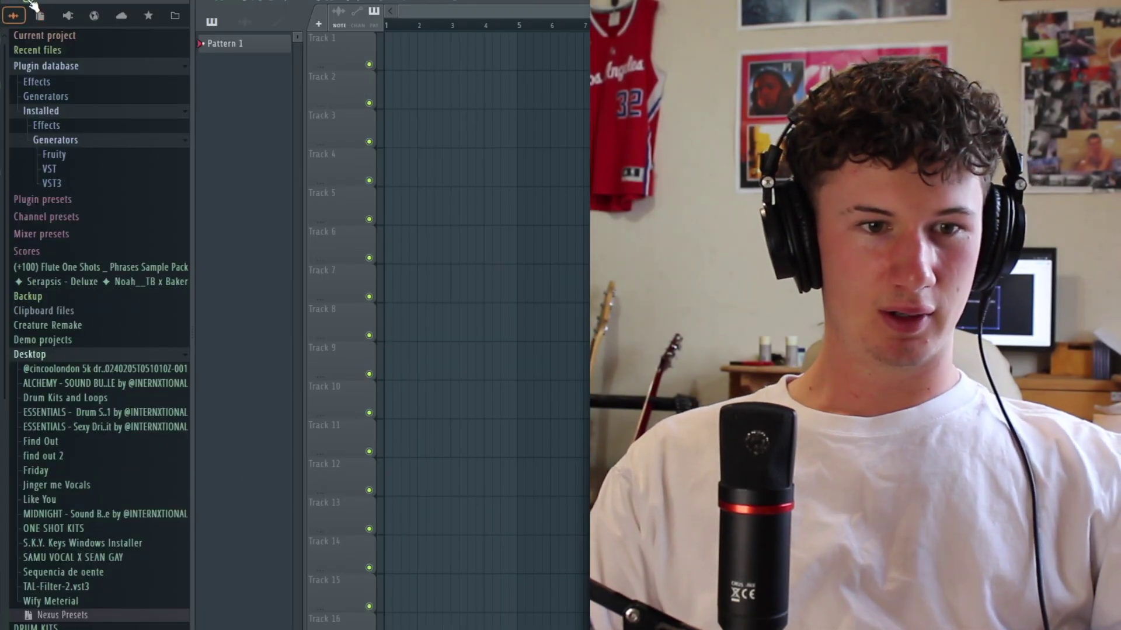
scroll(102, 373, down, 5)
click(102, 356)
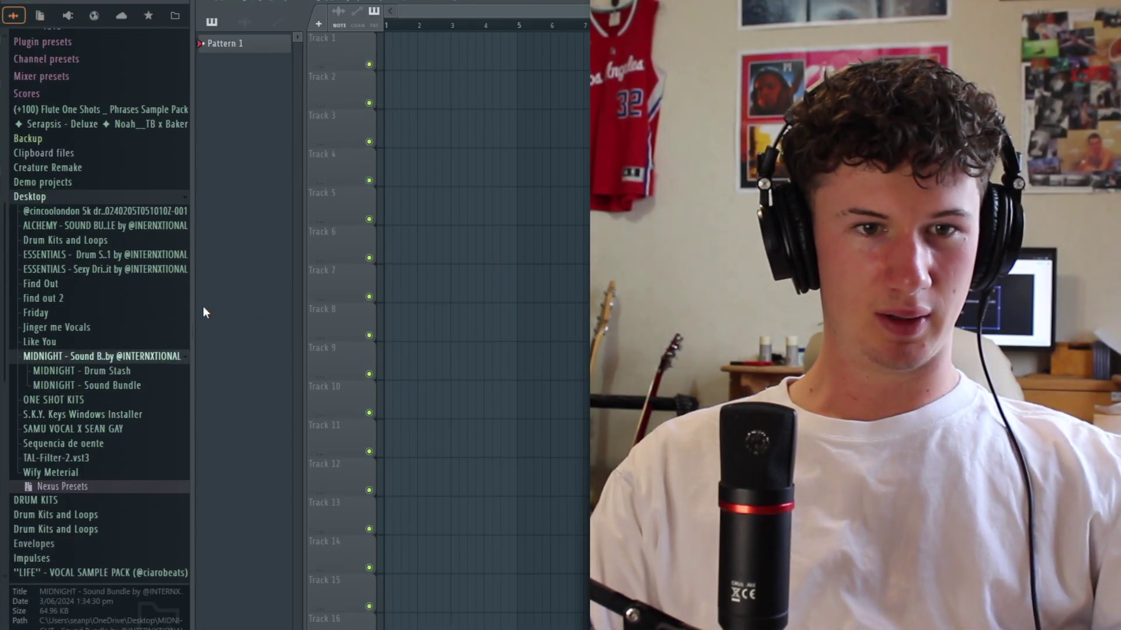
scroll(152, 211, down, 4)
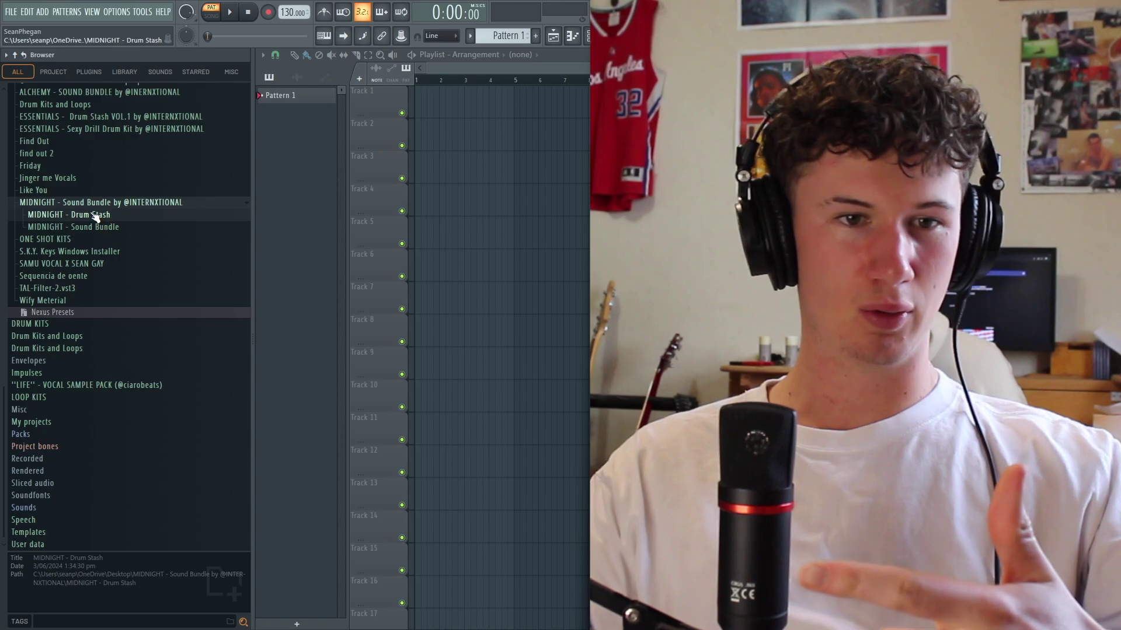
click(95, 214)
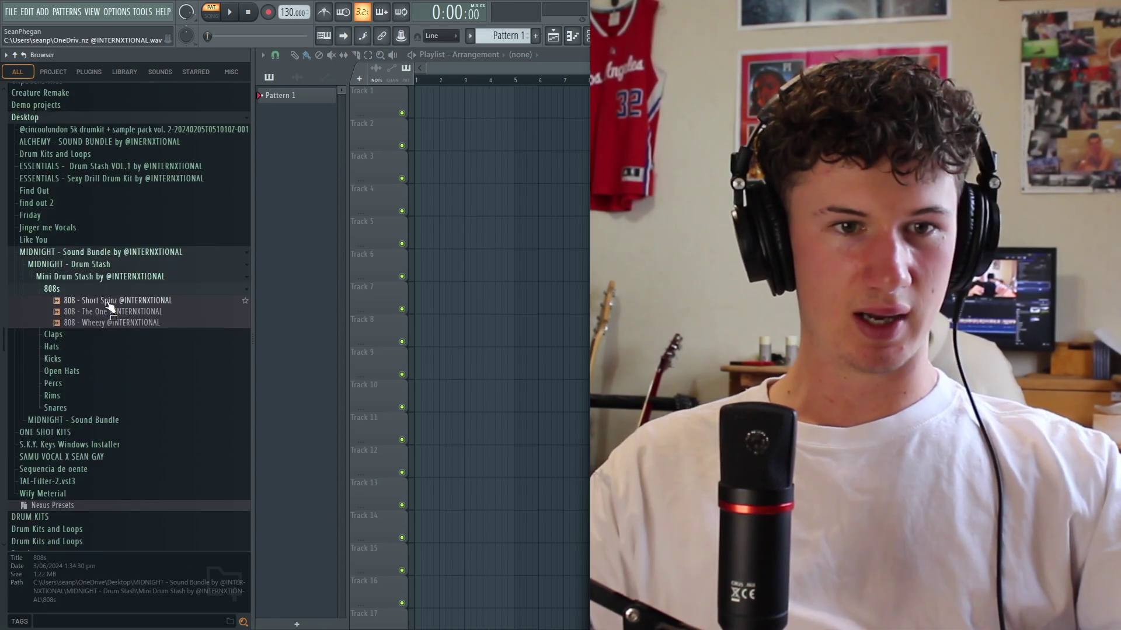
Audition the Short Spinz, The One and Wheezy samples in the 808s folder, and collapse the folder
click(110, 302)
click(114, 312)
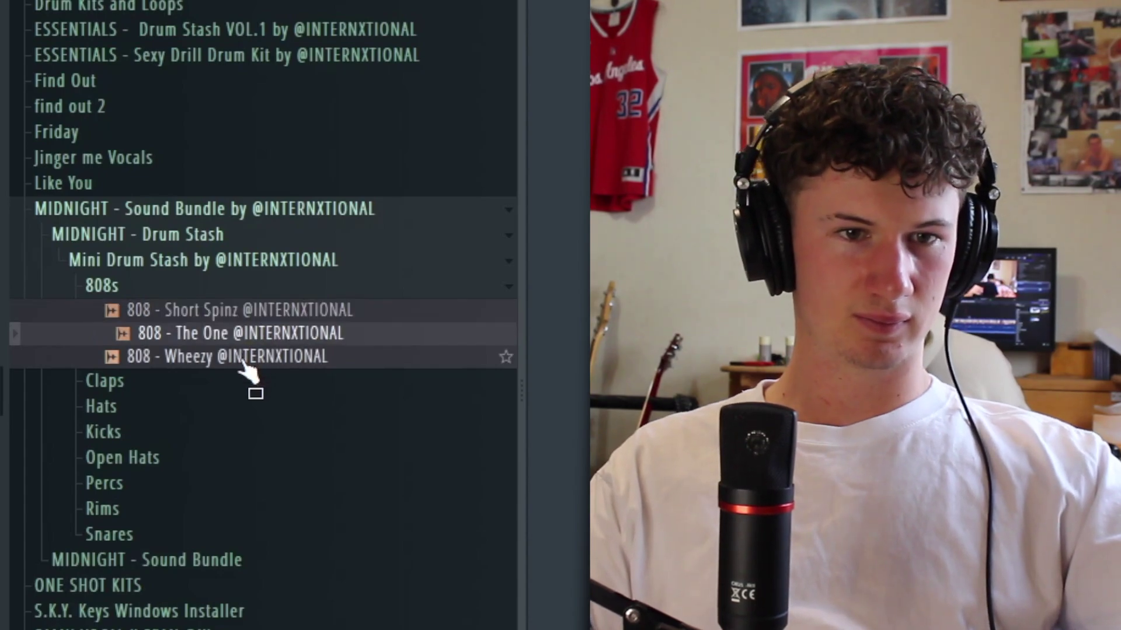
click(117, 323)
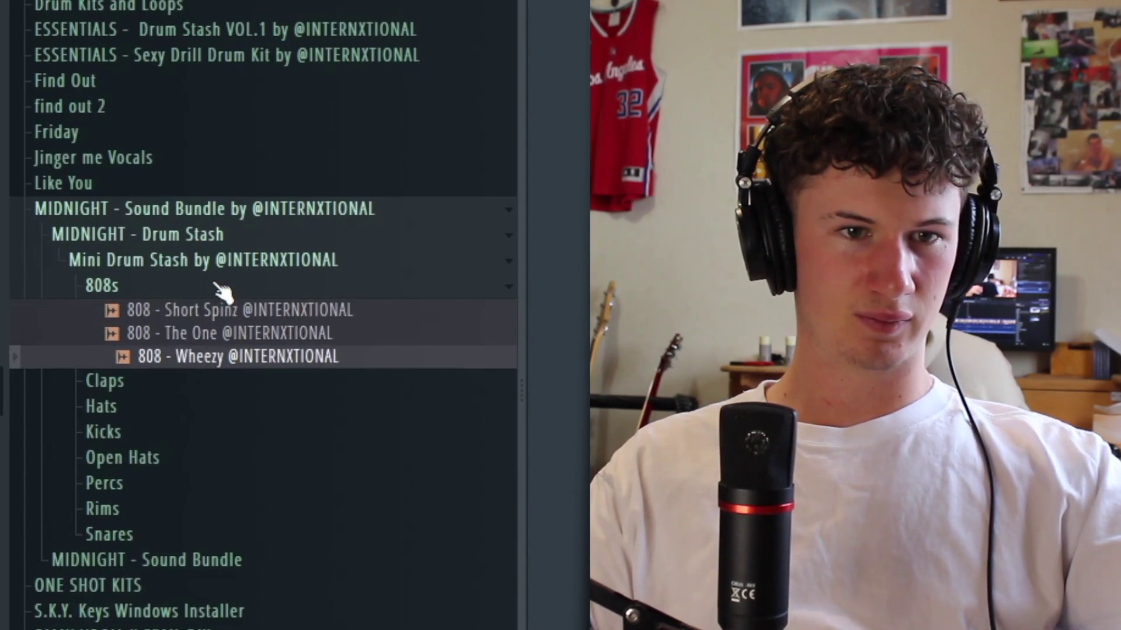
click(216, 286)
Expand the Claps folder of the Mini Drum Stash and audition its three clap samples
click(218, 308)
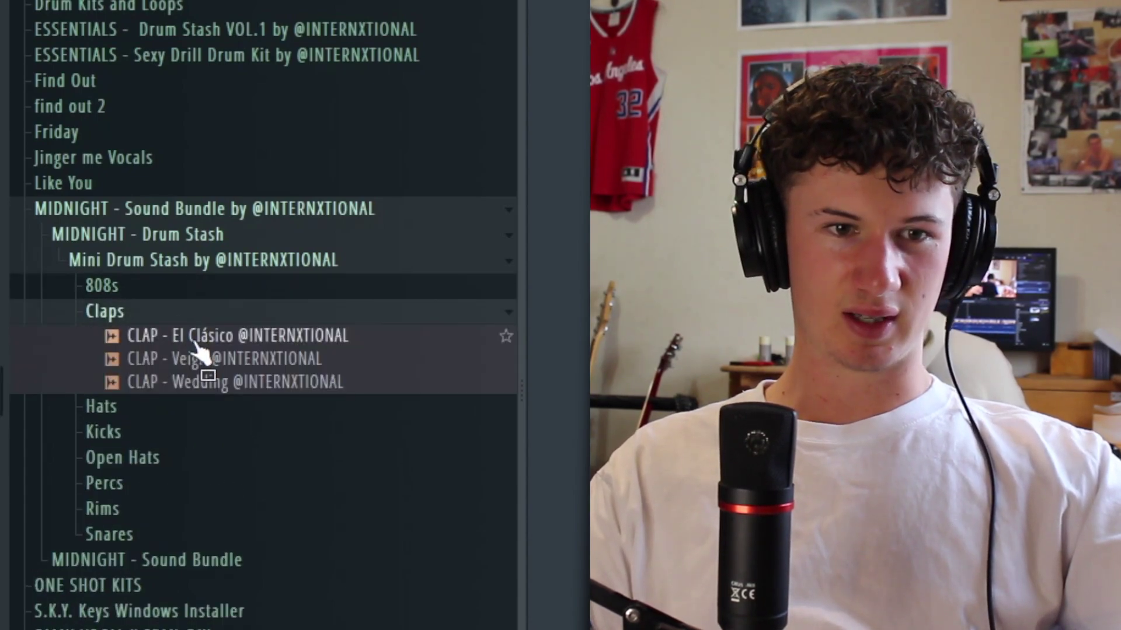
click(213, 343)
click(219, 359)
click(235, 382)
Expand the Hats folder and audition the Brazil and Famous hat samples
click(229, 405)
click(186, 362)
click(220, 384)
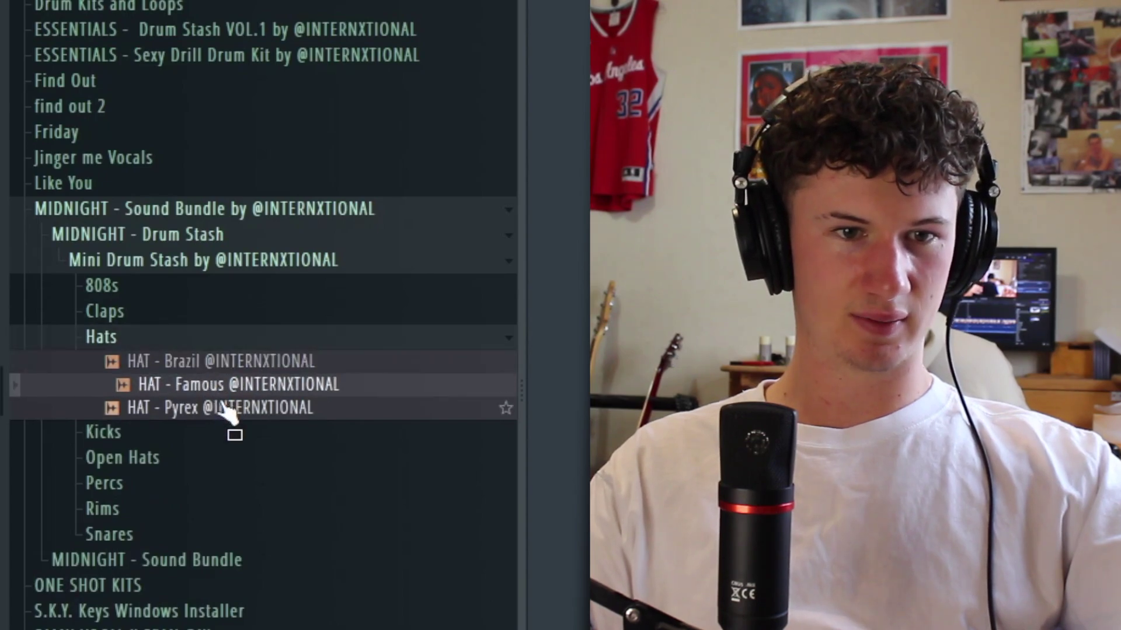
Expand the Kicks folder and audition its kick samples one after another
click(233, 432)
click(257, 248)
click(257, 271)
click(246, 294)
Expand the Open Hats folder, audition its samples including Mafia and Pyrex, and collapse the folder
click(239, 319)
click(248, 296)
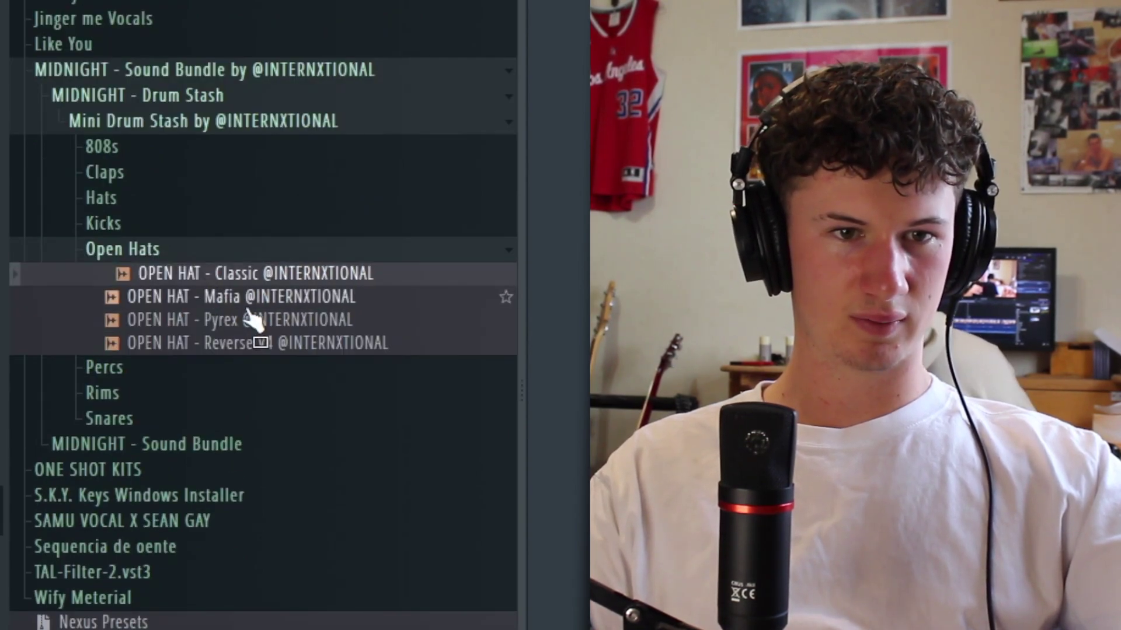
click(257, 319)
click(282, 347)
click(200, 251)
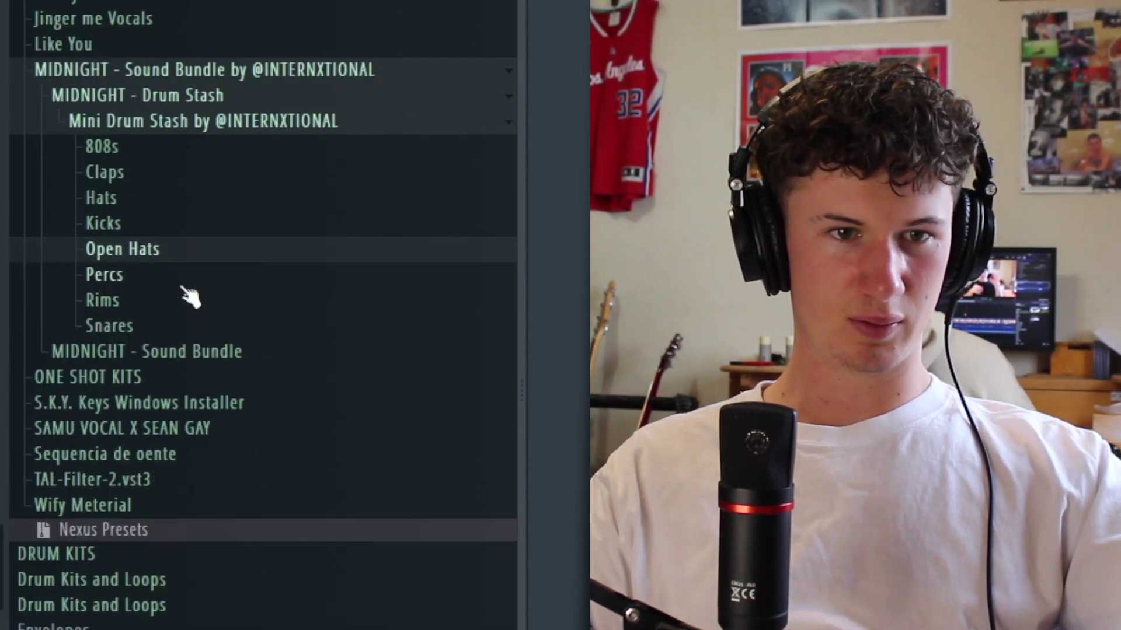
Expand the Percs folder and audition its percussion samples in order
click(183, 281)
click(196, 299)
key(Down)
key(Down)
key(Down)
key(Down)
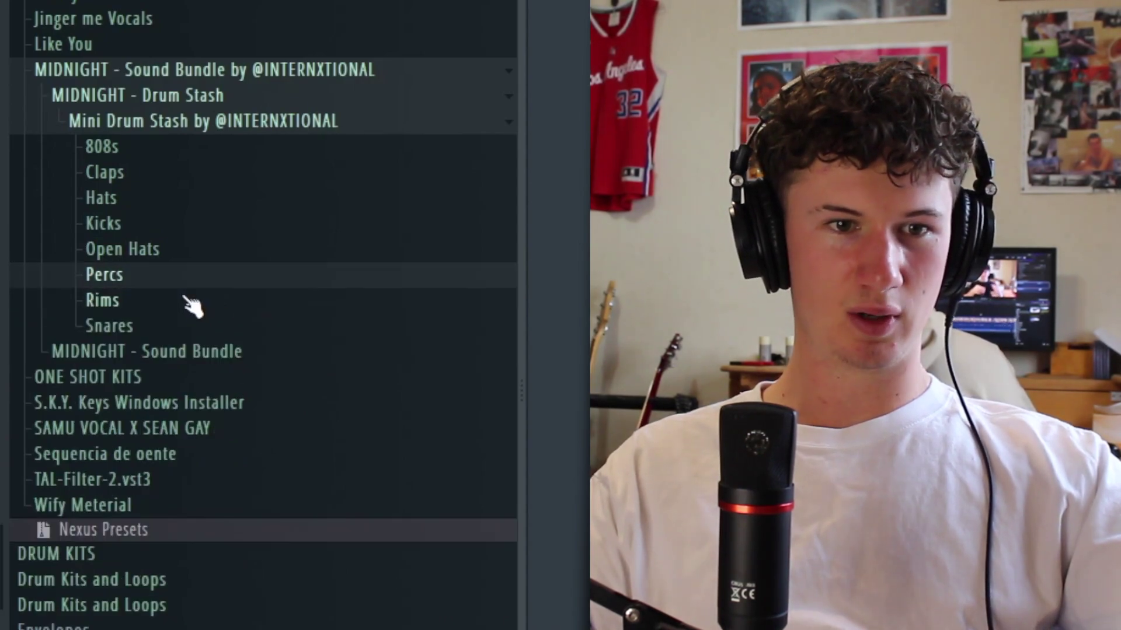
Audition the rim samples of the Mini Drum Stash in order
key(Down)
key(Down)
key(Down)
key(Down)
key(Down)
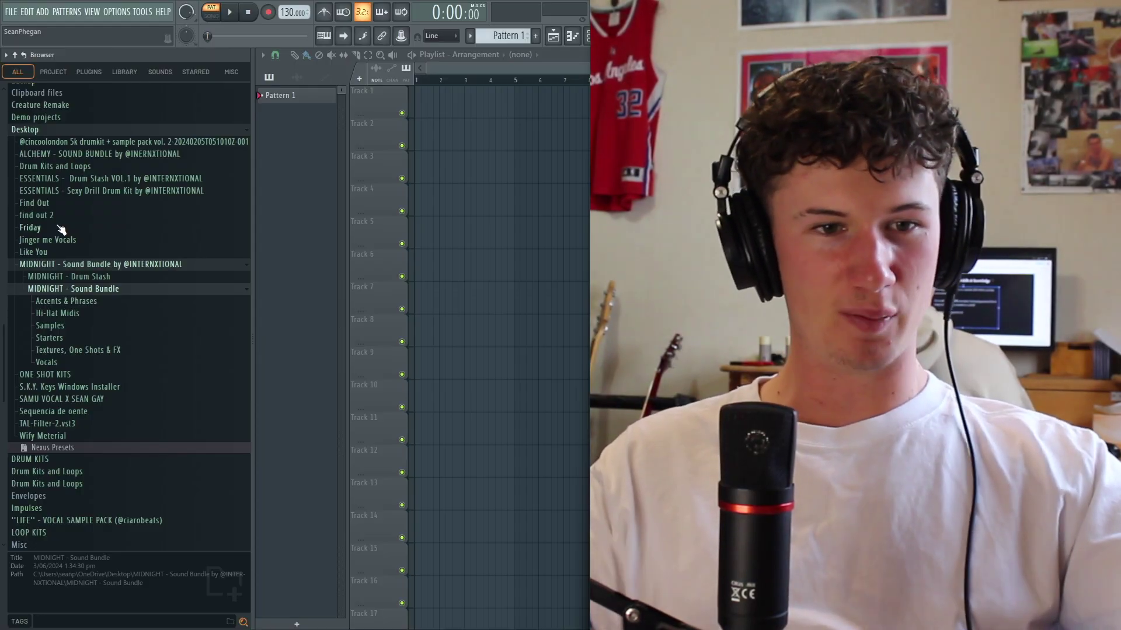
Expand the Accents & Phrases folder of the Sound Bundle and audition samples including Arise, Brixton, Castle and Chalet
click(58, 301)
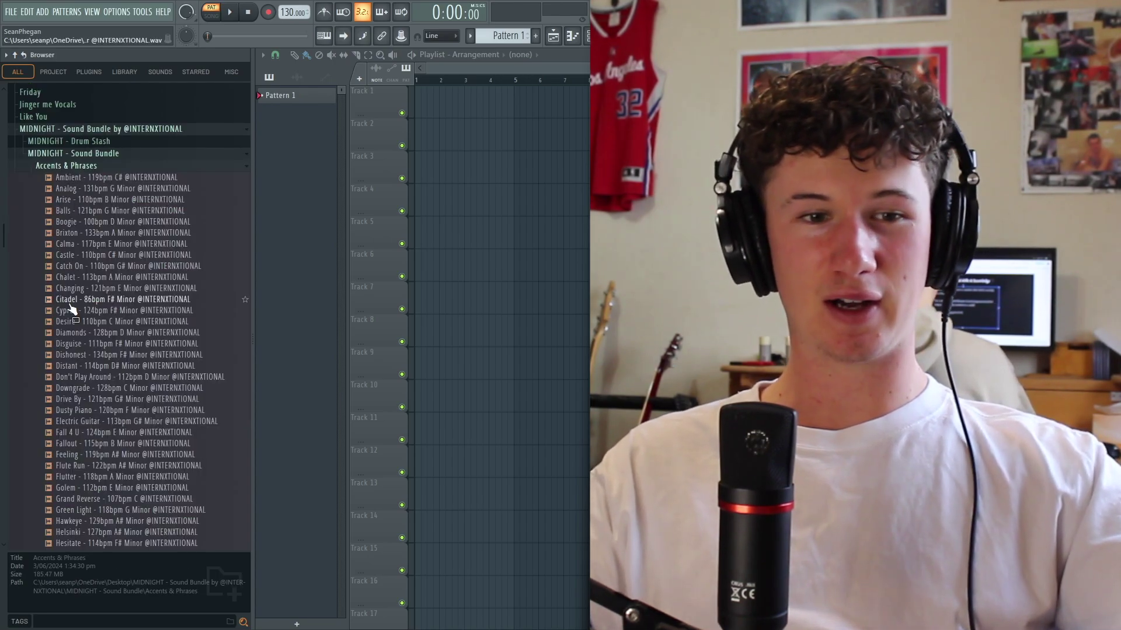
scroll(71, 351, down, 10)
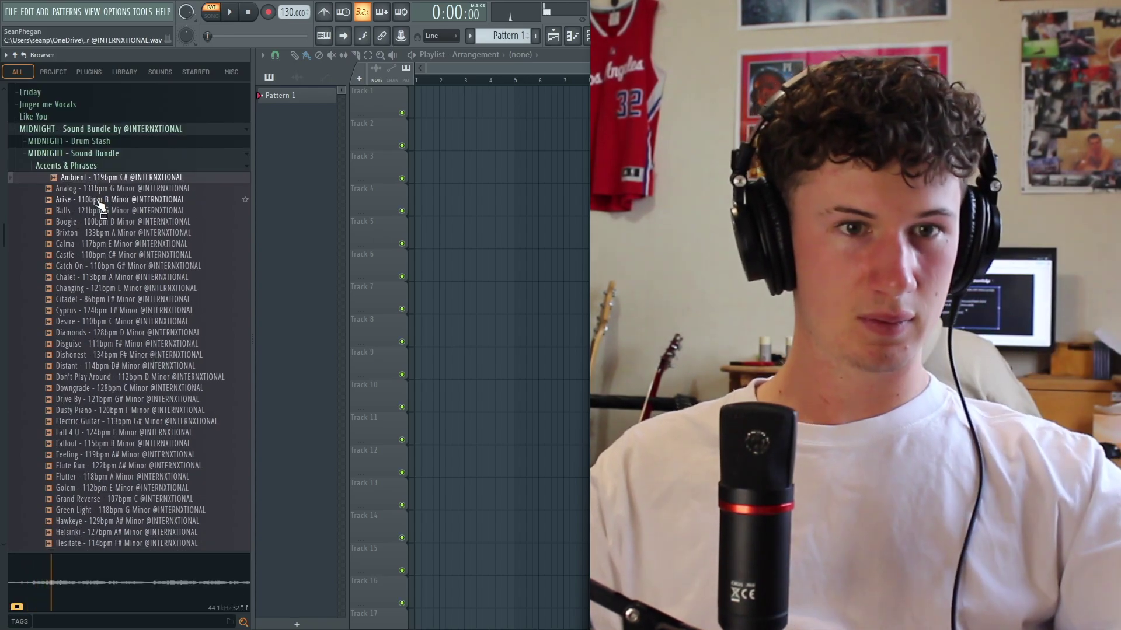
click(98, 200)
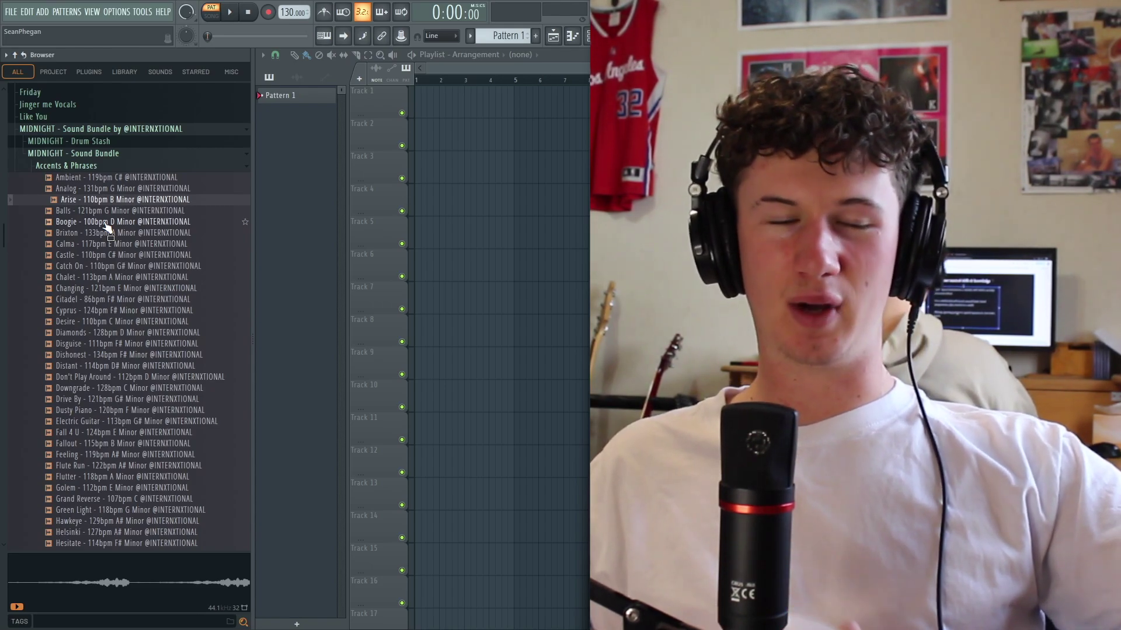
click(105, 233)
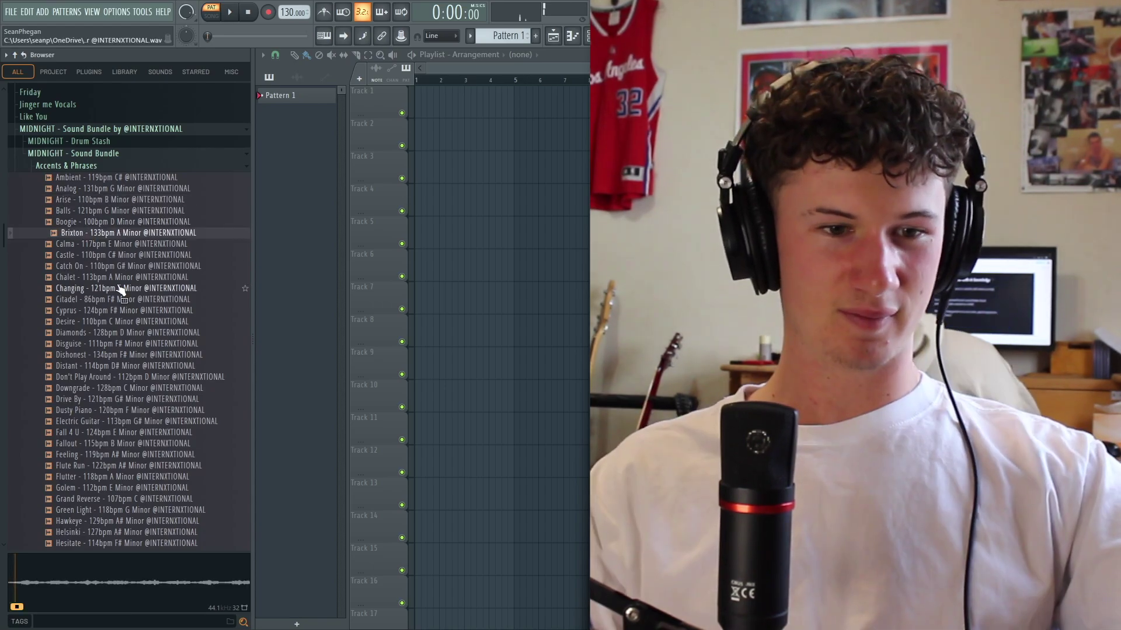
click(110, 256)
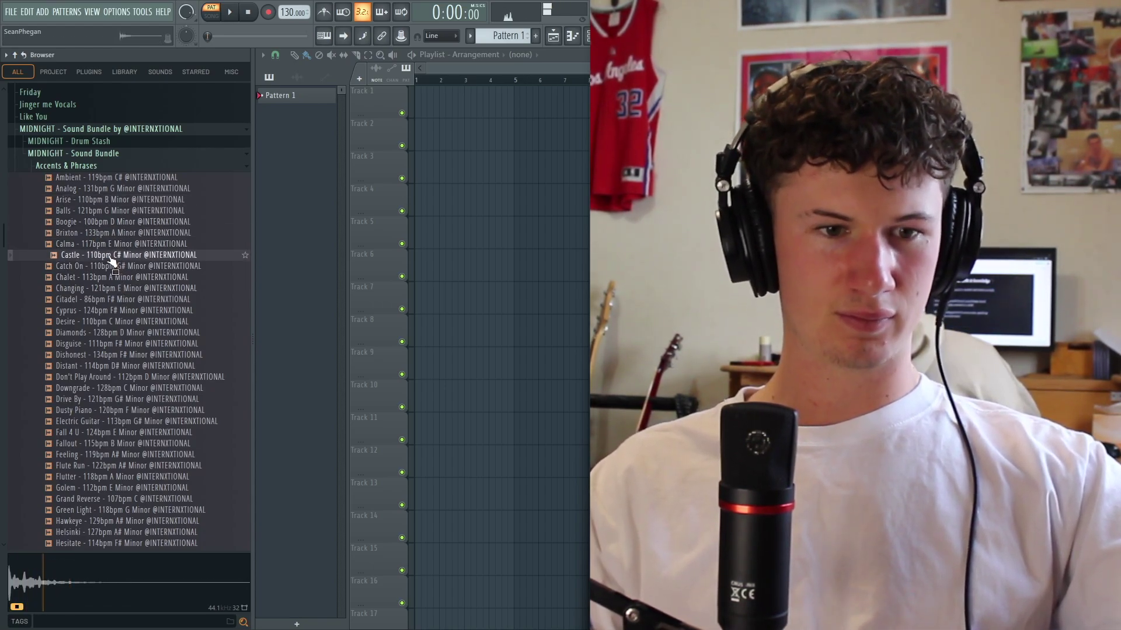
click(106, 279)
Audition the Cyprus, Diamonds, Dishonest and Downgrade samples in Accents & Phrases
scroll(107, 278, down, 2)
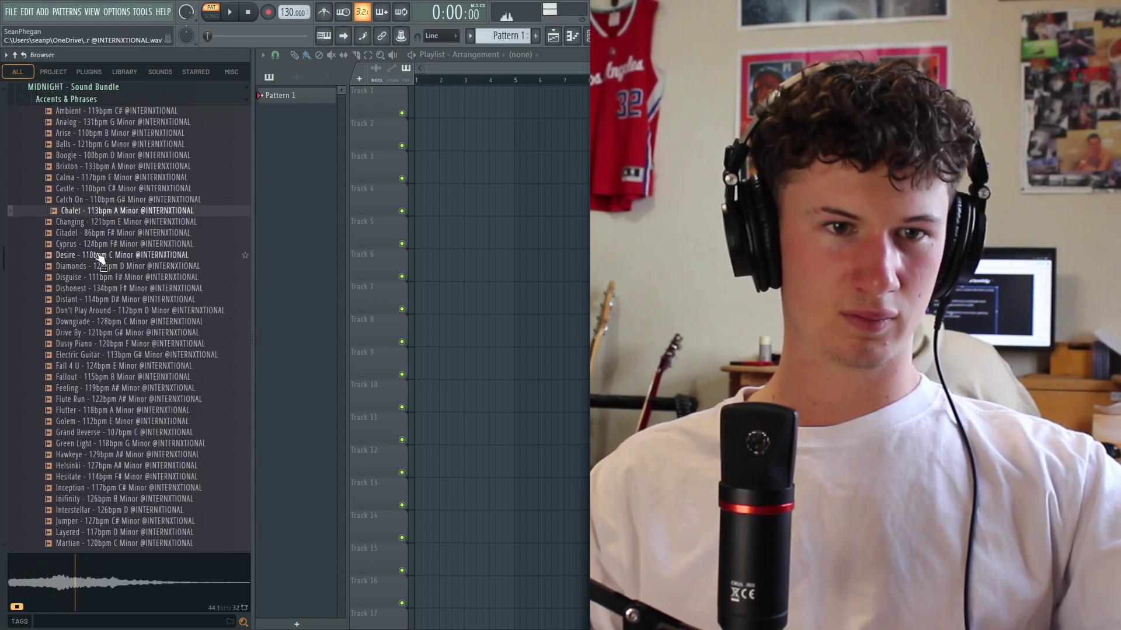
click(93, 245)
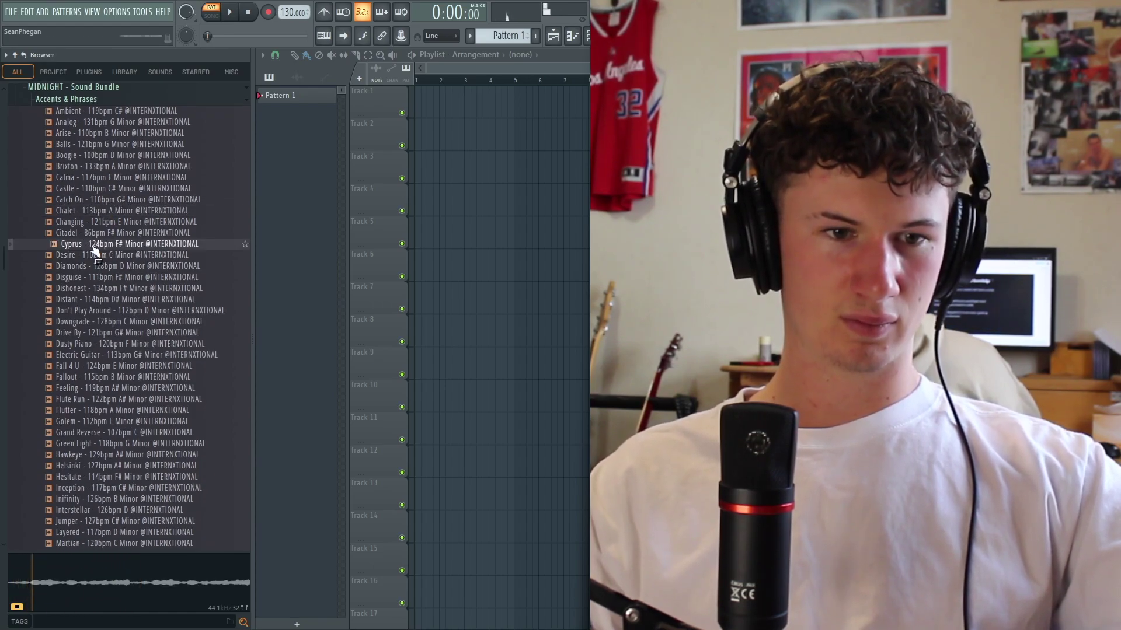
click(95, 267)
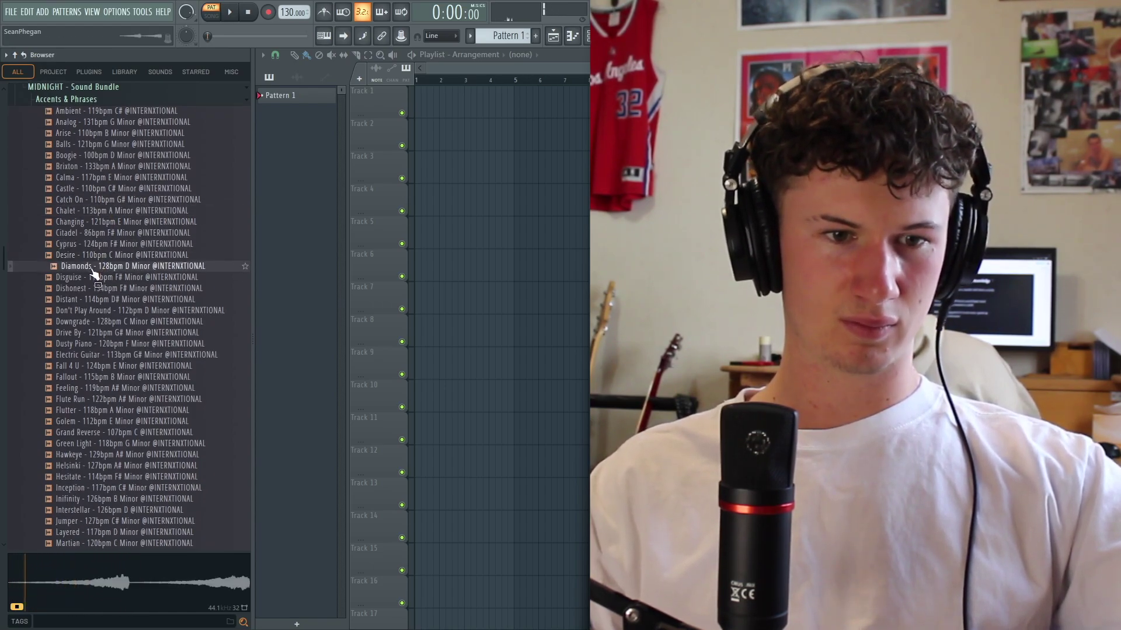
click(100, 291)
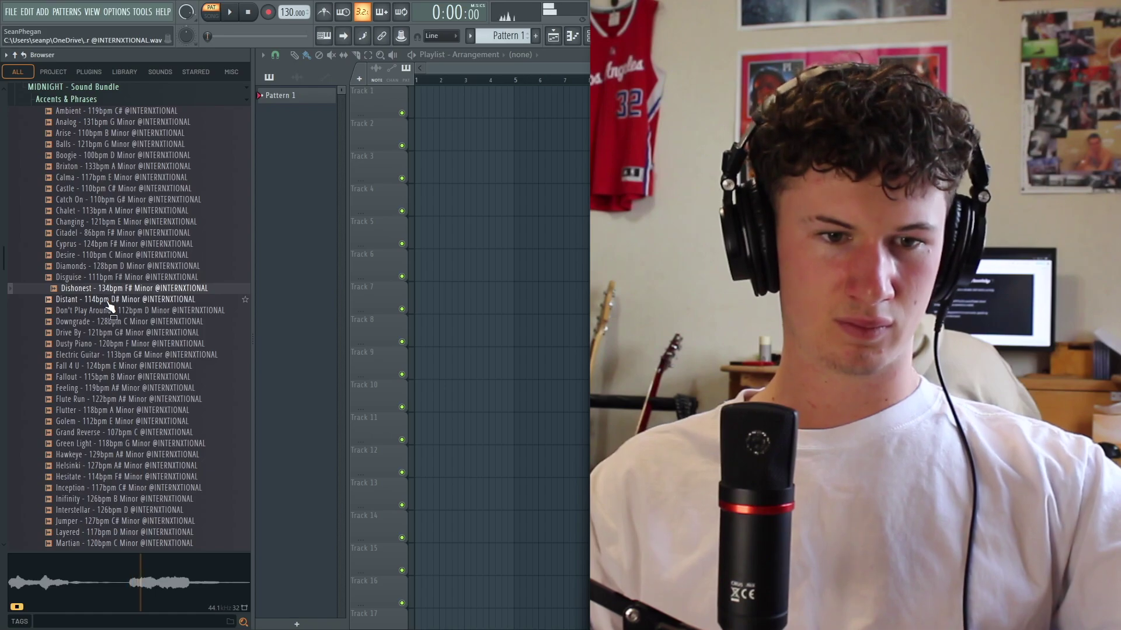
scroll(97, 274, down, 2)
click(93, 255)
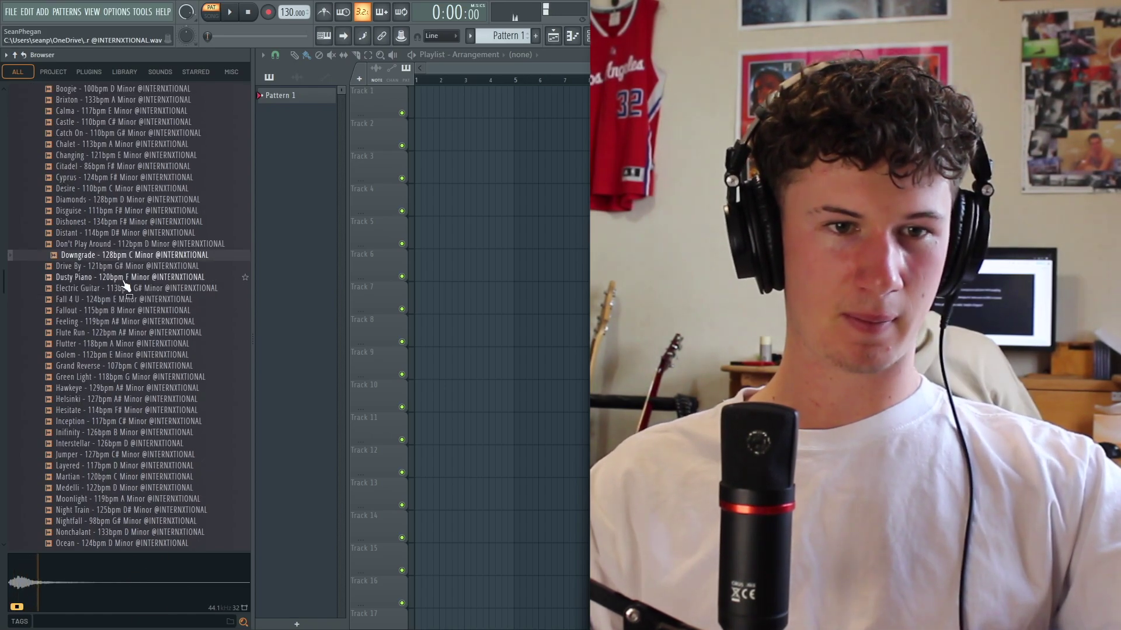
Audition the Dusty Piano, Fallout, Feeling, Flutter and Golem samples in Accents & Phrases
click(103, 280)
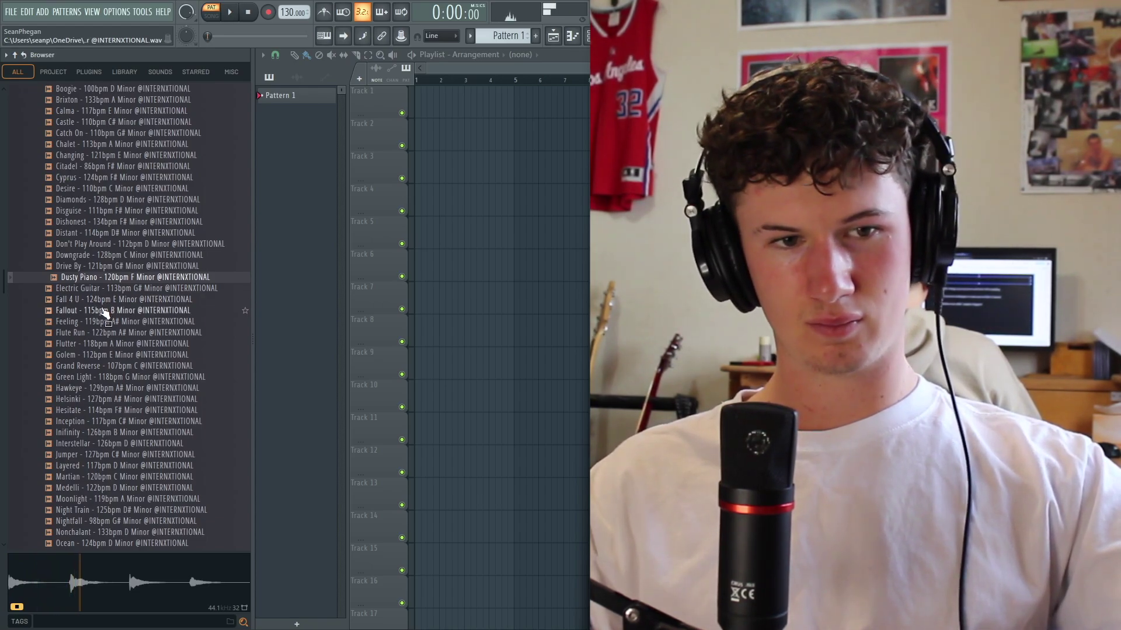
click(104, 311)
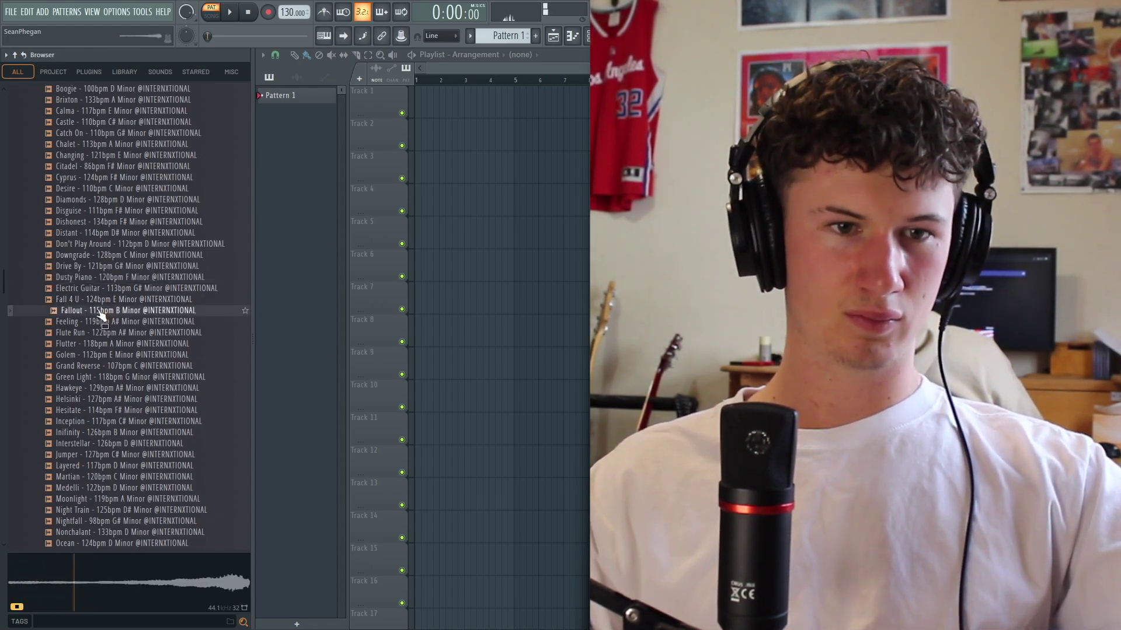
click(103, 323)
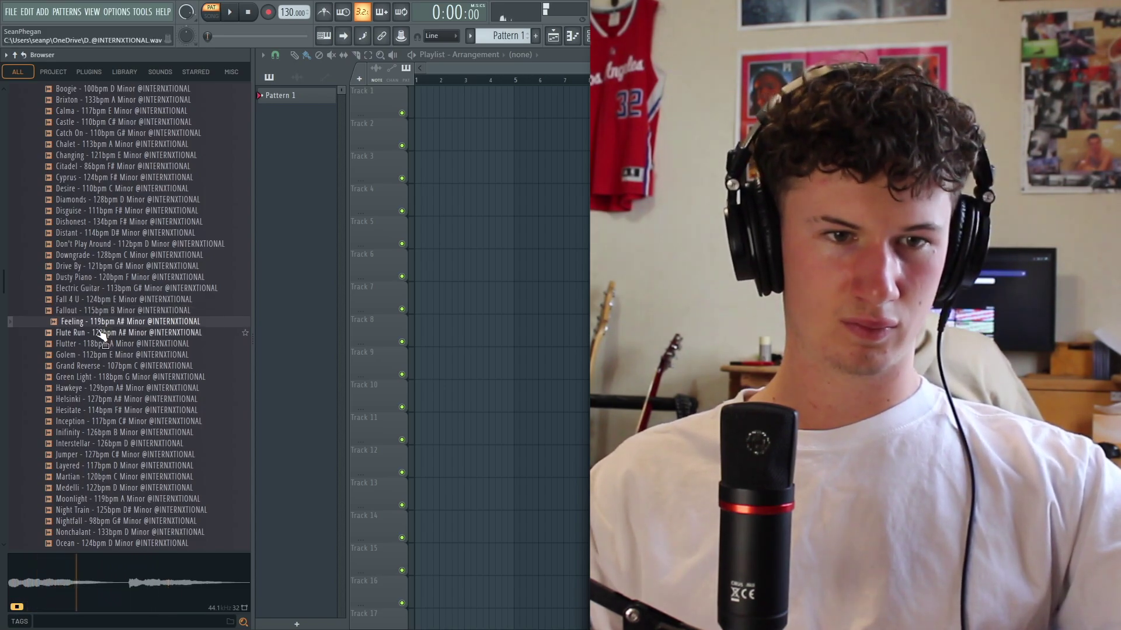
click(103, 345)
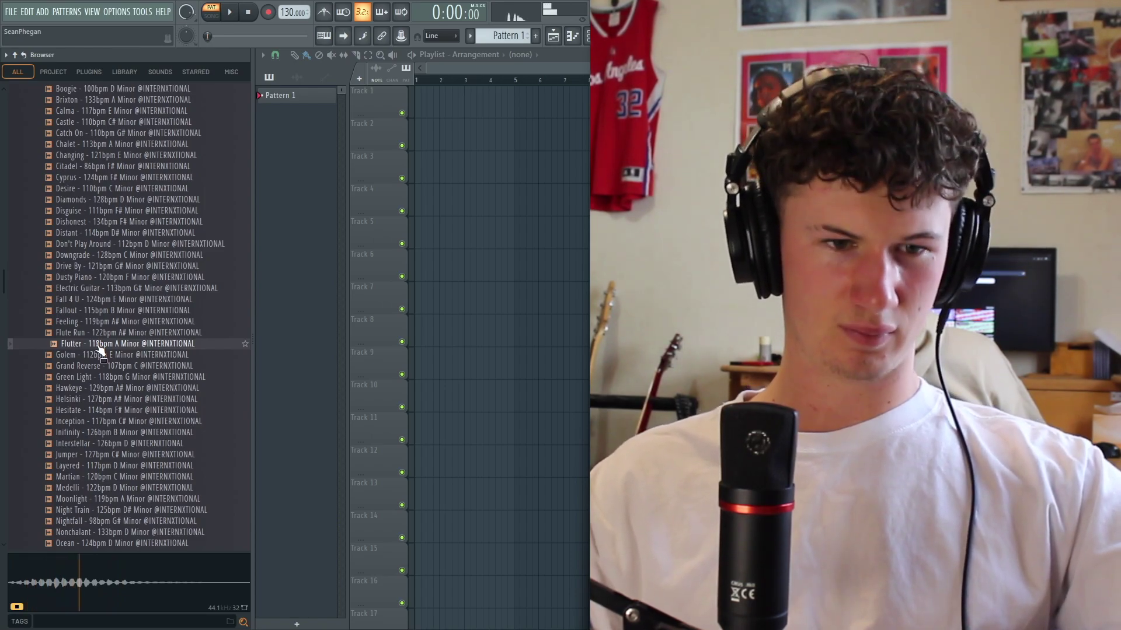
click(105, 354)
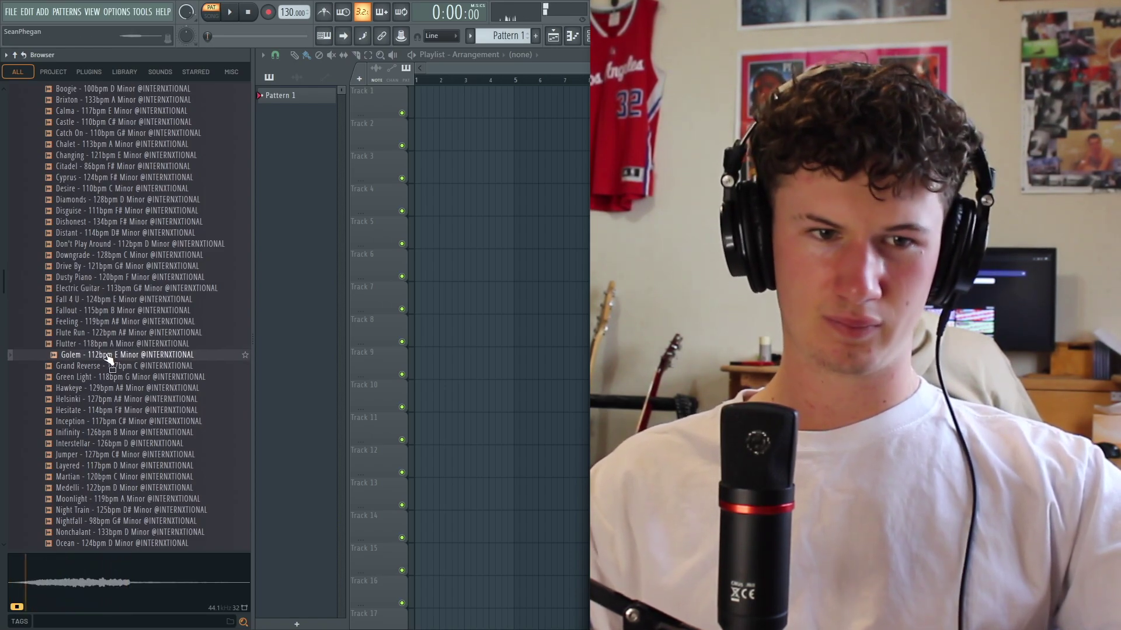
Audition the Hawkeye, Inifinity, Moonlight, Nightfall and Ocean samples further down the Accents & Phrases folder
scroll(104, 350, down, 2)
click(101, 321)
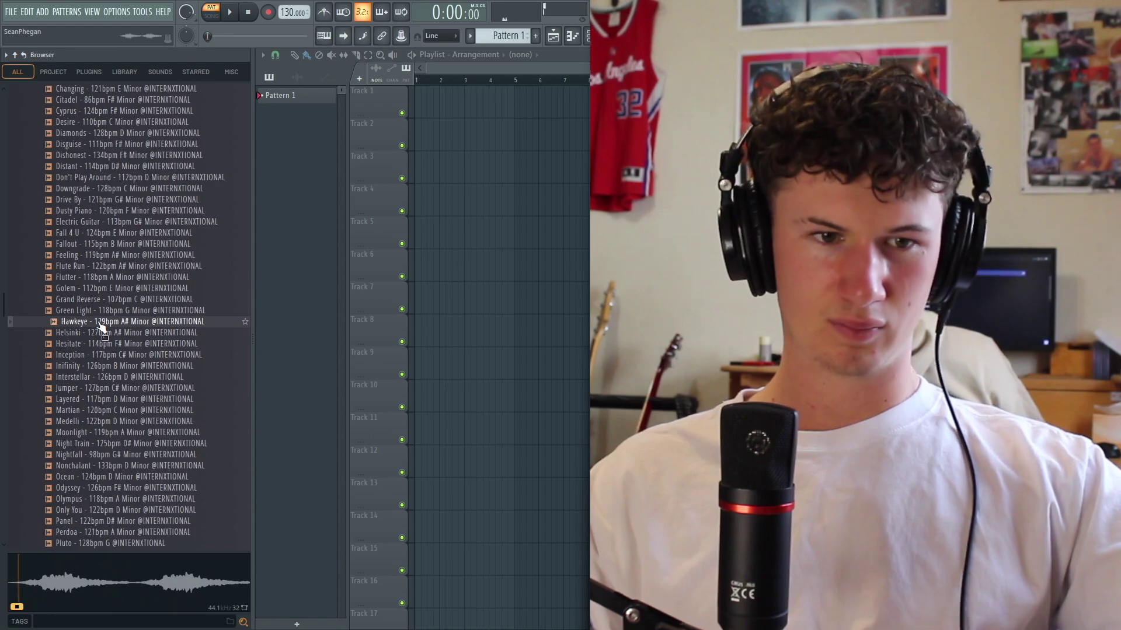
scroll(101, 318, down, 2)
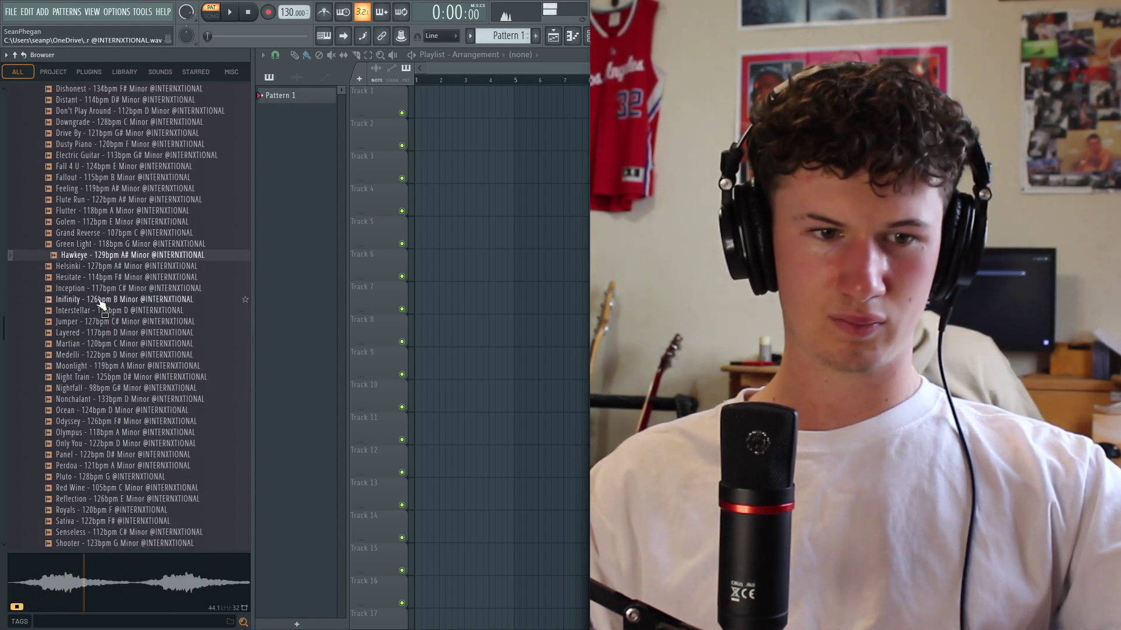
click(101, 301)
scroll(101, 303, down, 2)
click(100, 301)
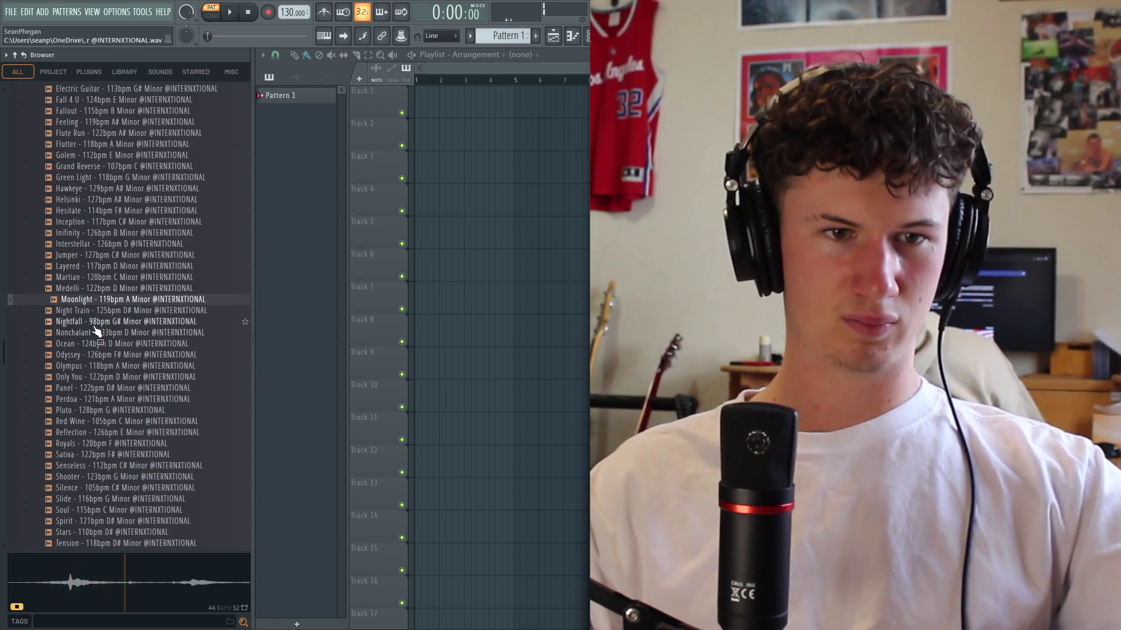
click(96, 322)
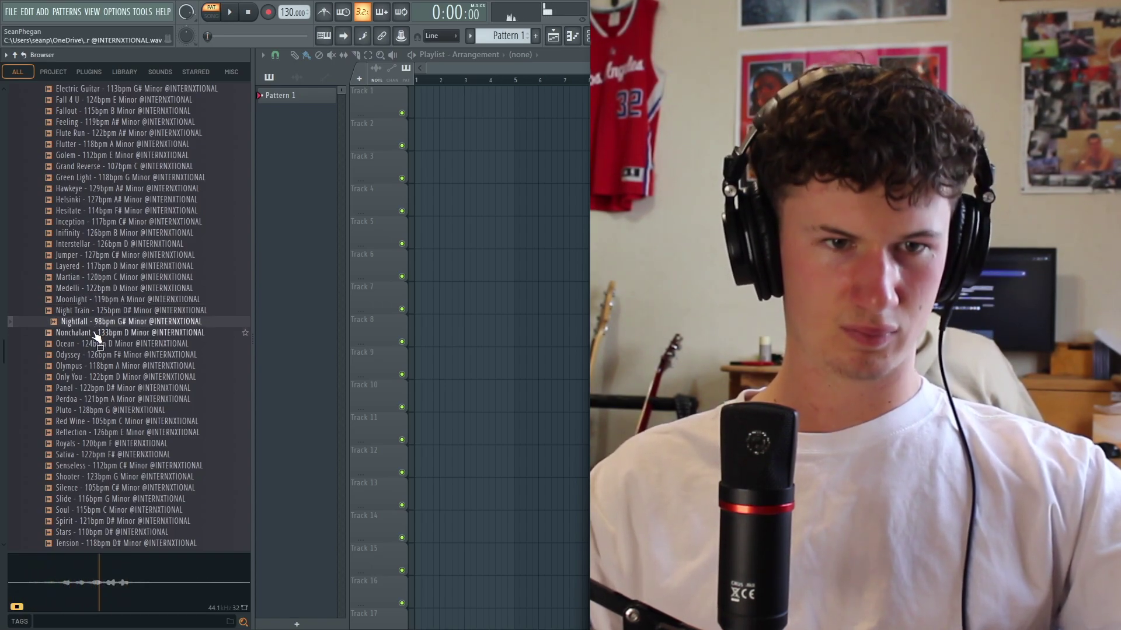
click(96, 343)
scroll(97, 339, down, 2)
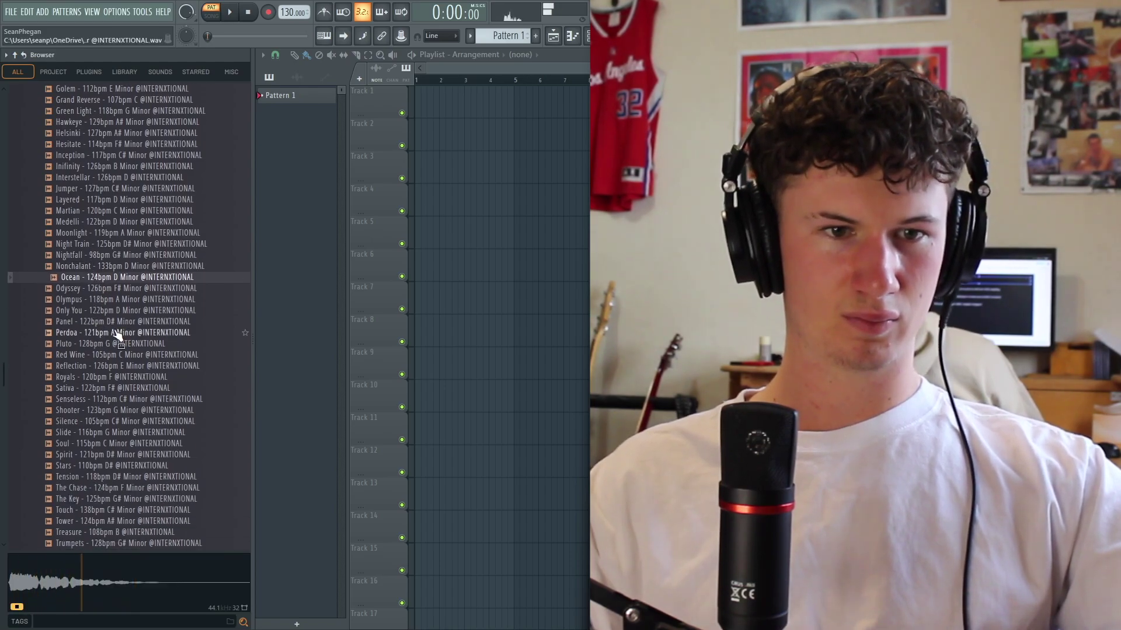
Audition the Panel, Perdoa, Sativa and Shooter samples in Accents & Phrases
click(111, 325)
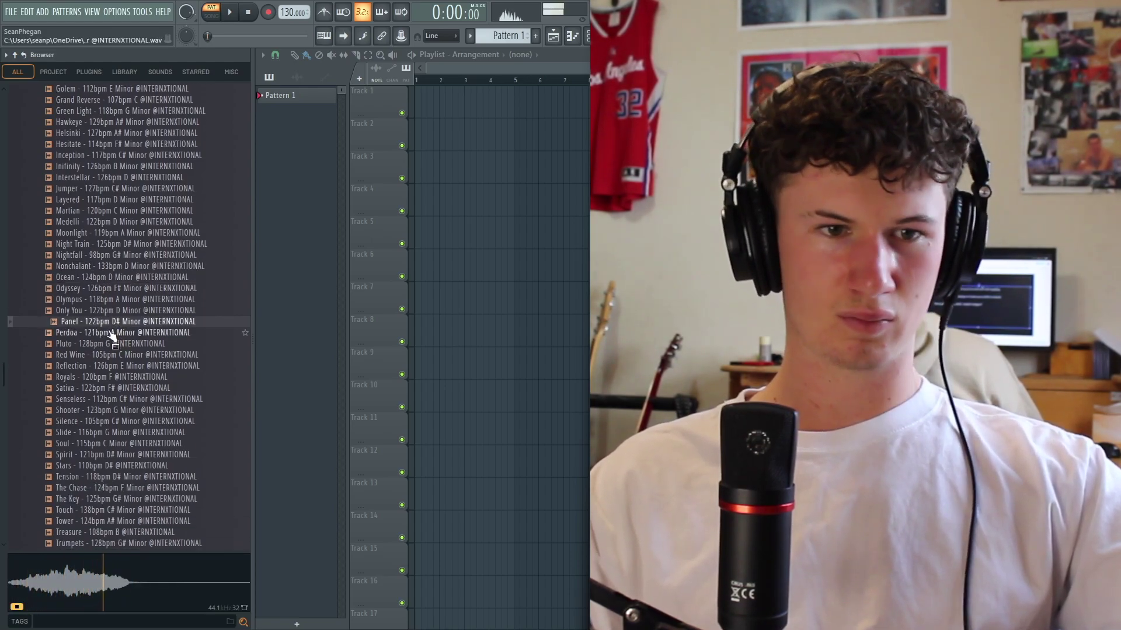
click(112, 333)
scroll(111, 320, down, 2)
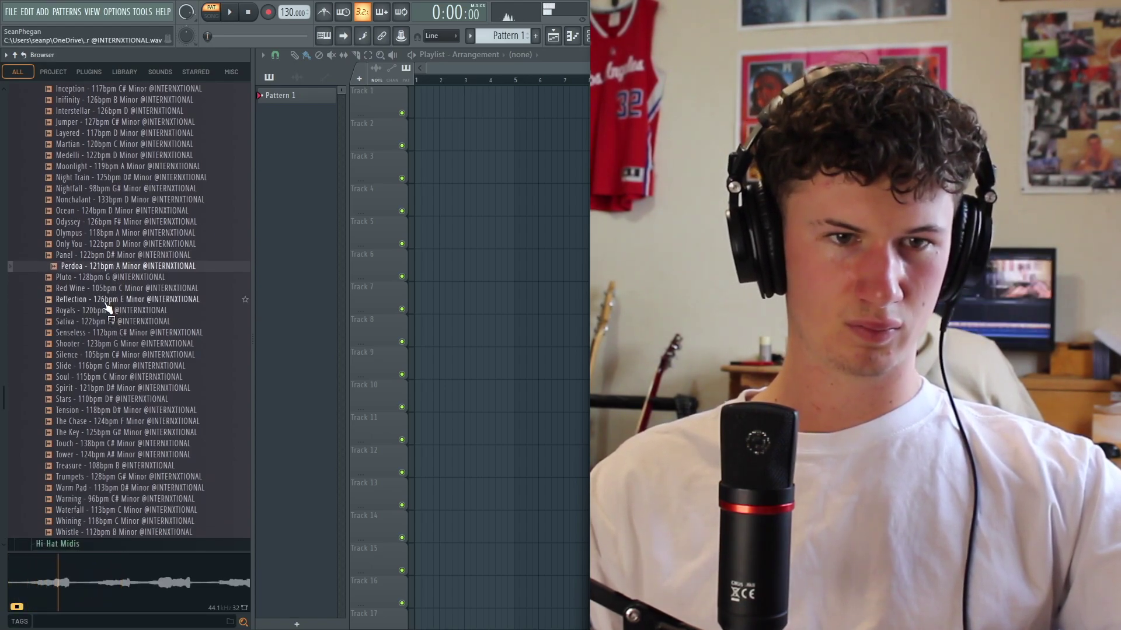
click(104, 322)
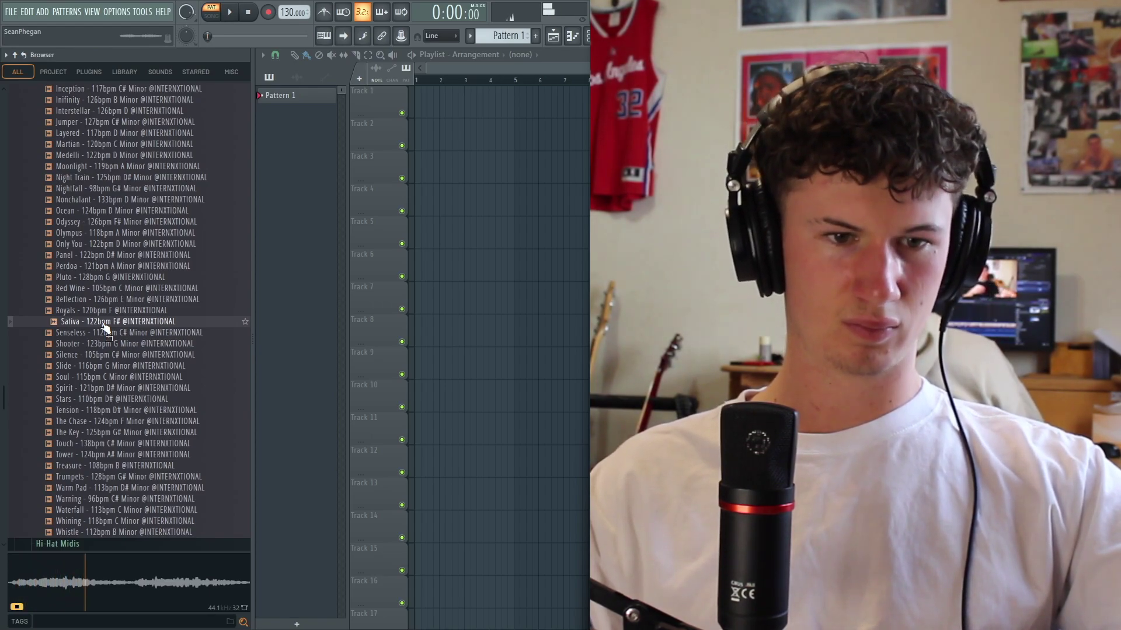
click(110, 345)
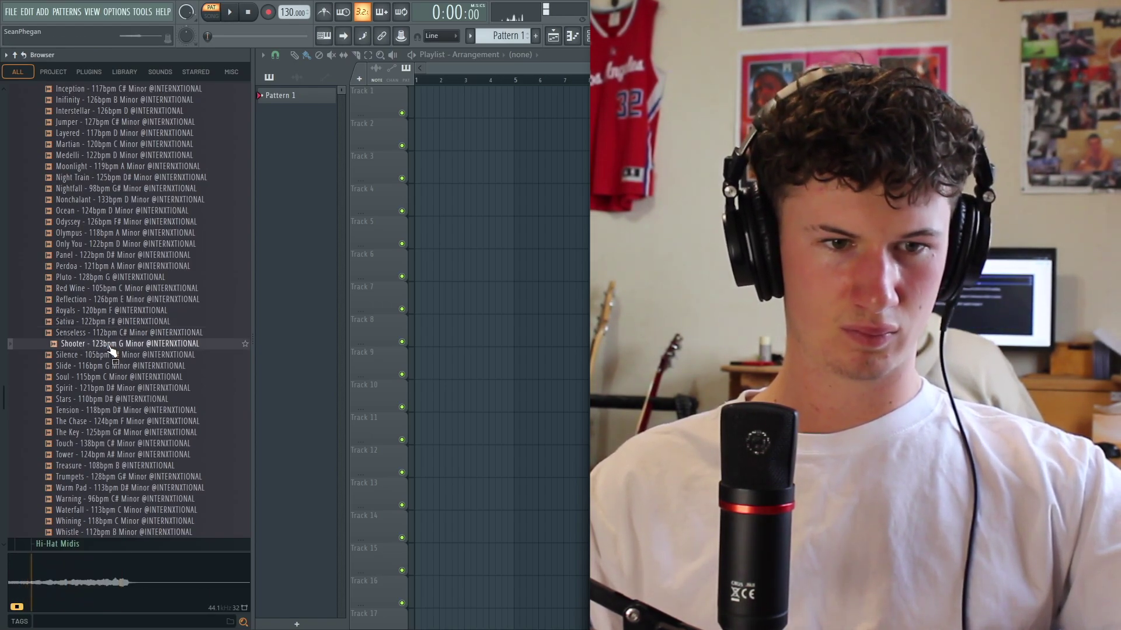
Audition the Soul, The Chase and The Key samples further down Accents & Phrases
scroll(111, 350, down, 2)
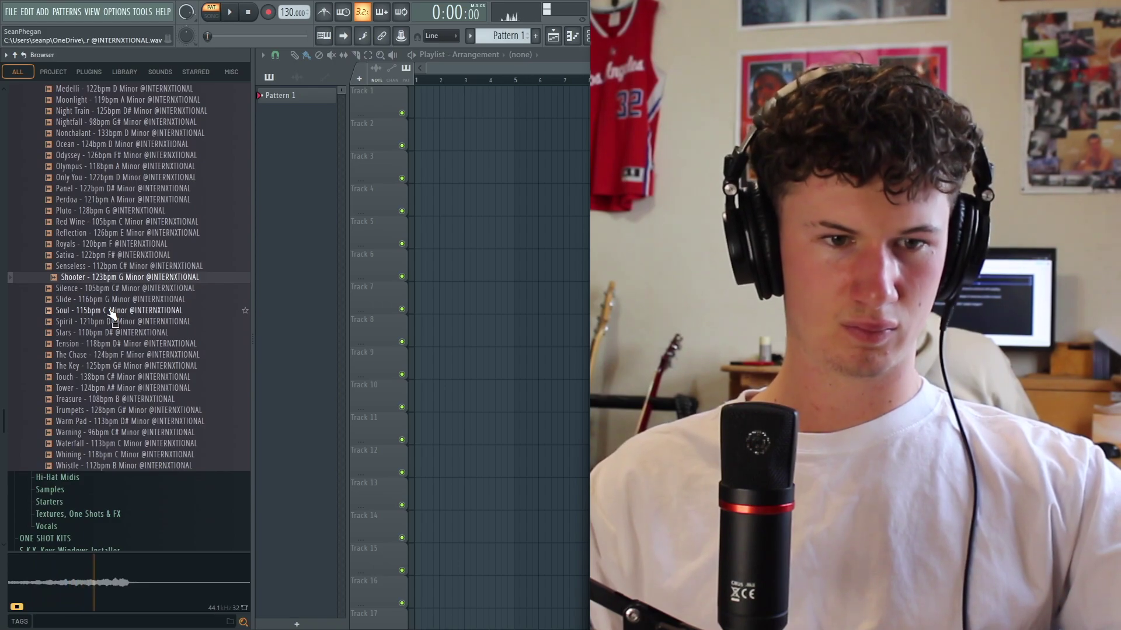
scroll(111, 314, down, 2)
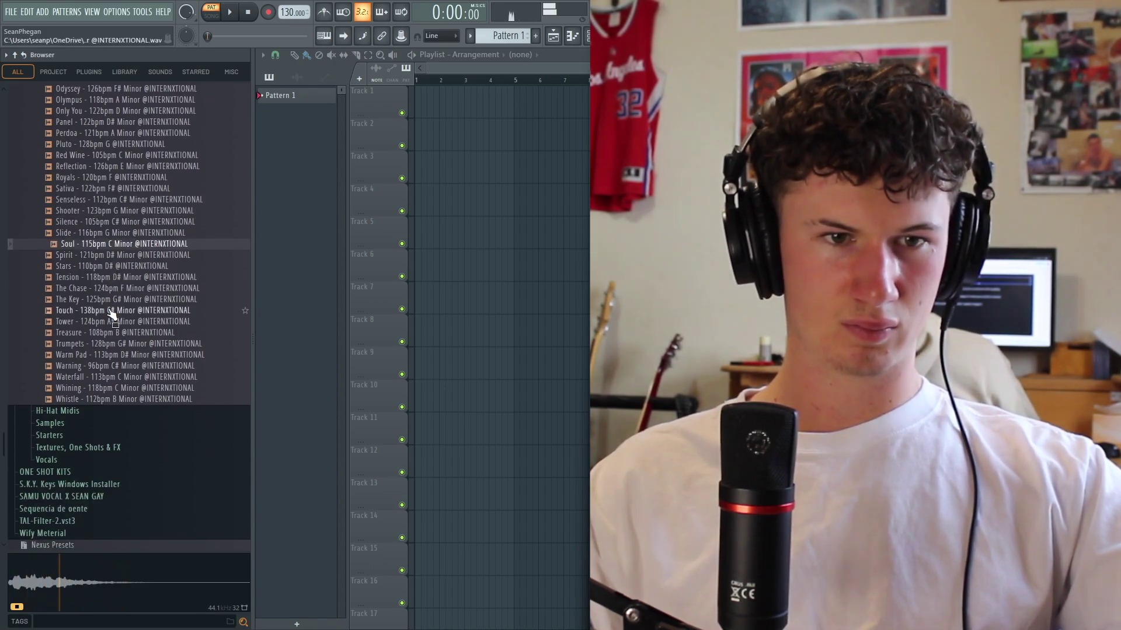
click(110, 290)
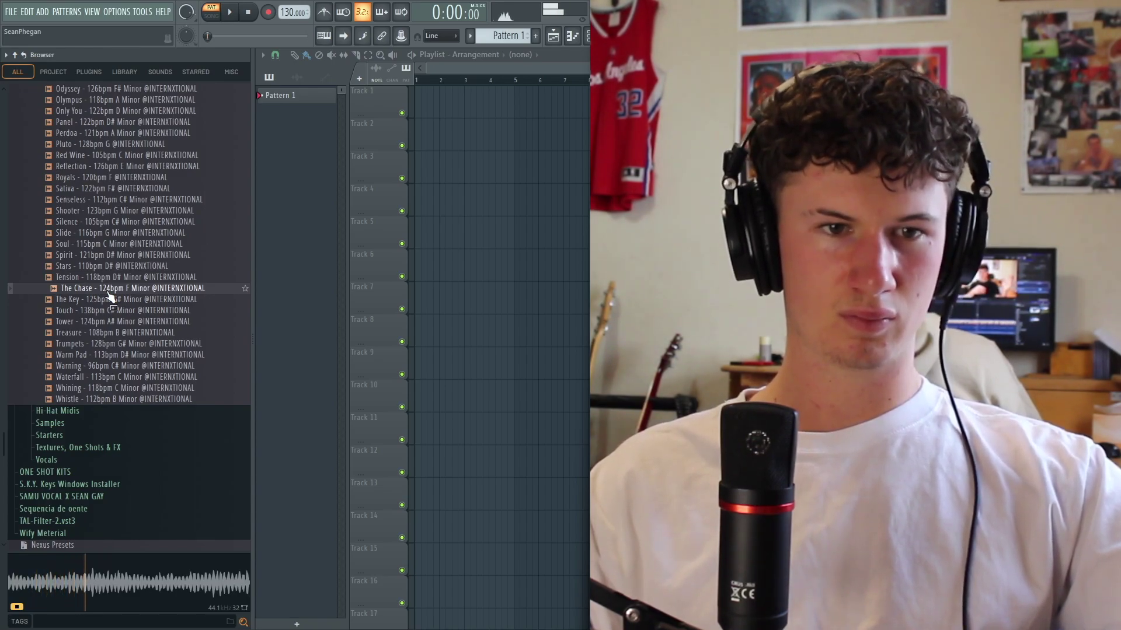
click(114, 300)
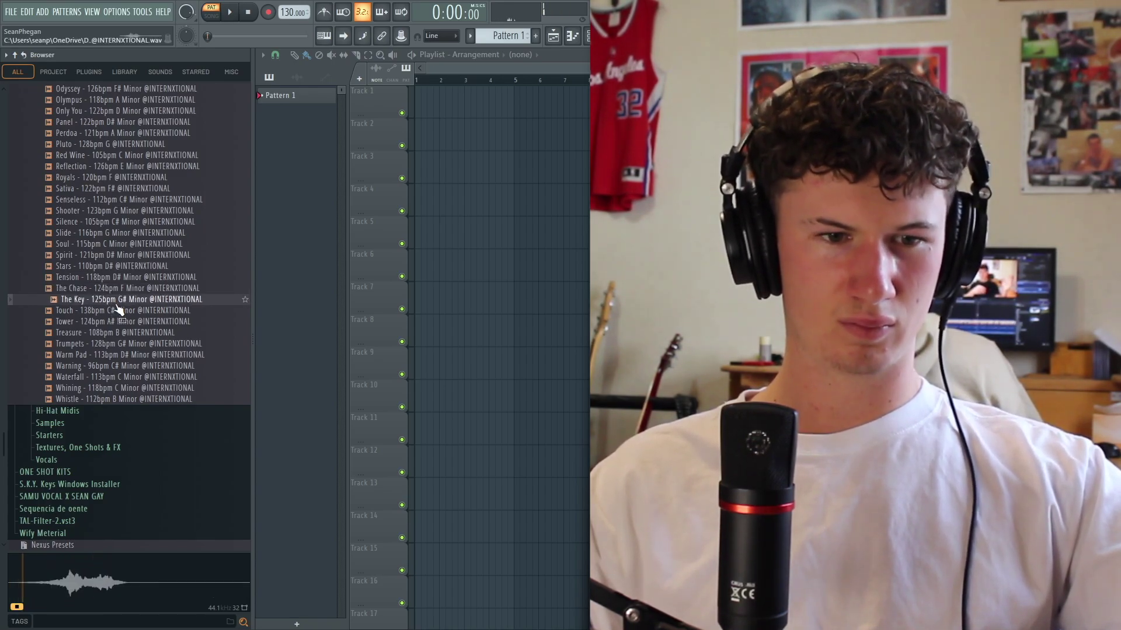
Audition the Treasure, Warm Pad and Whistle samples near the end of Accents & Phrases
scroll(108, 306, down, 2)
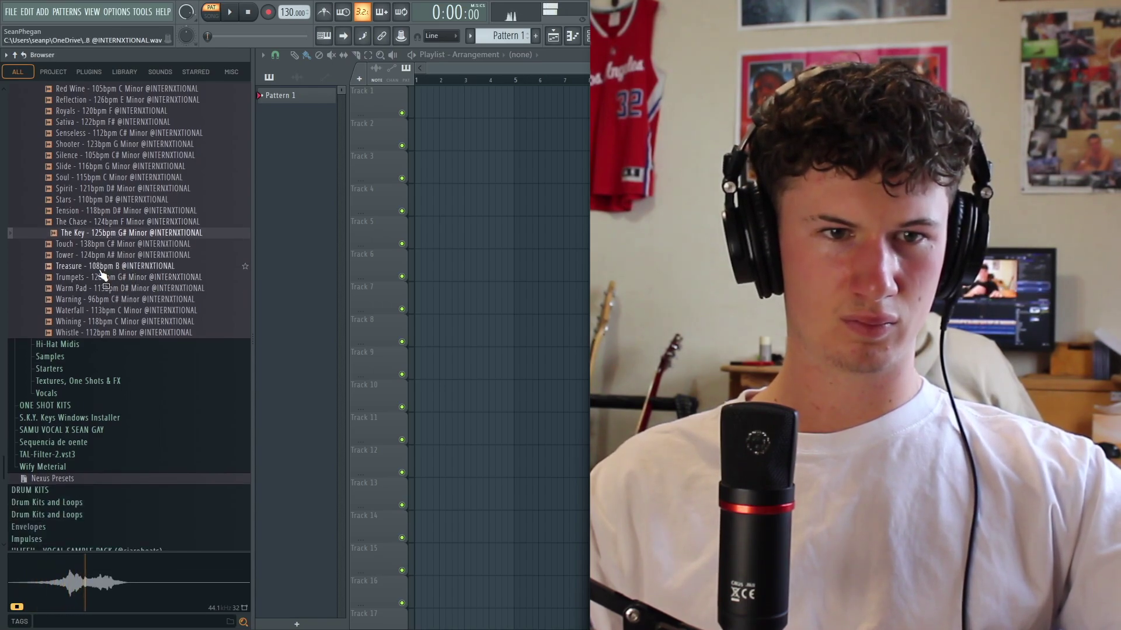
click(101, 268)
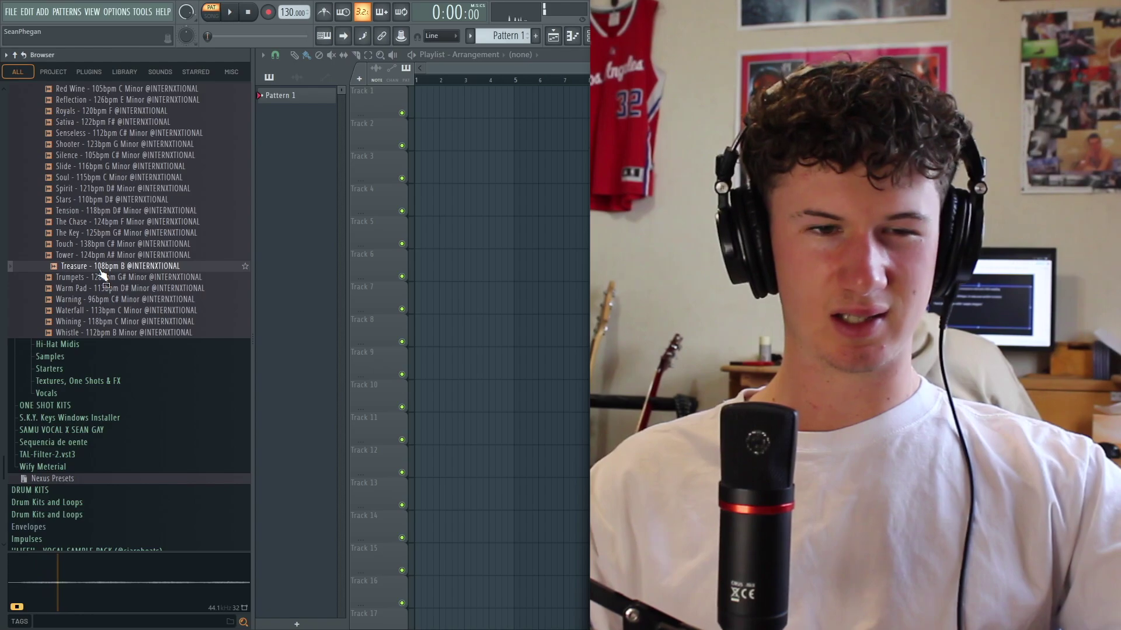
click(88, 289)
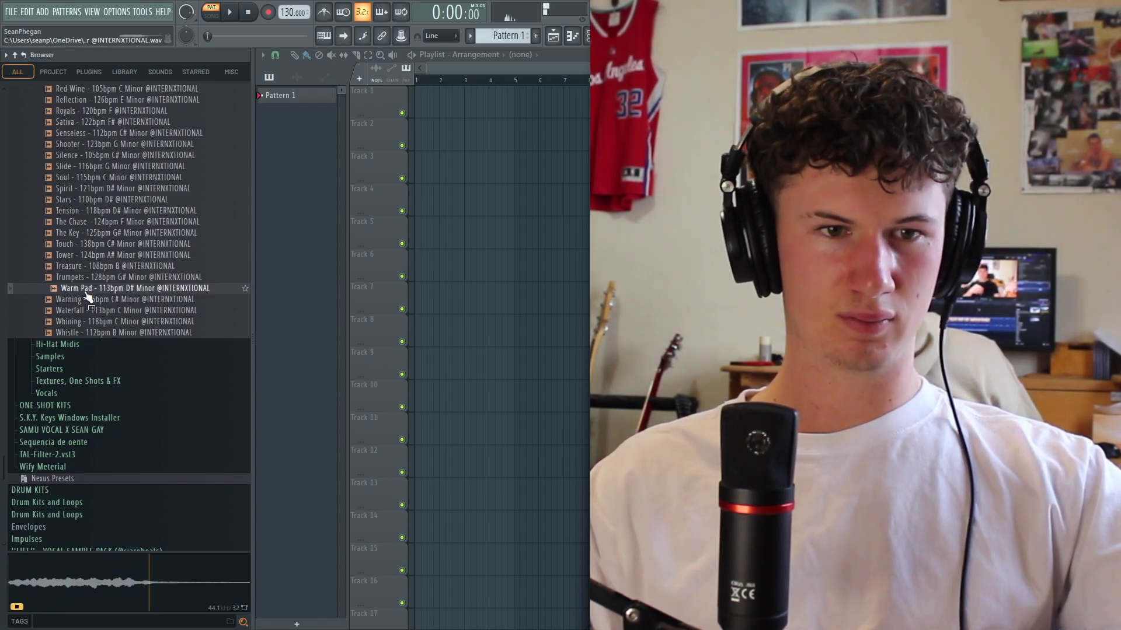
click(102, 334)
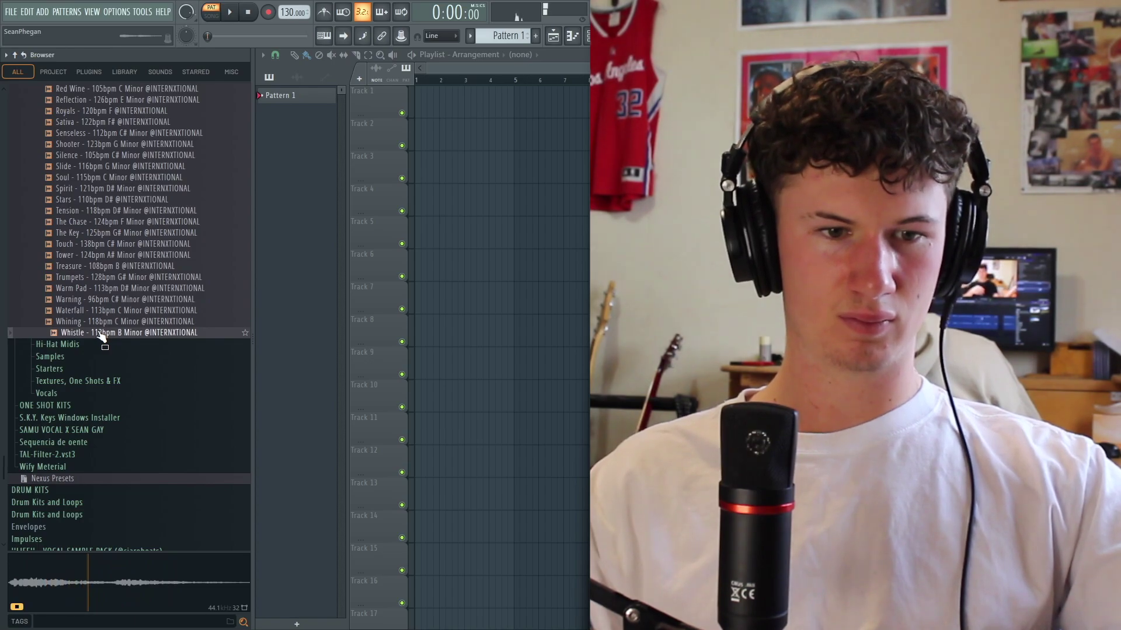
Collapse the Accents & Phrases folder and expand the Hi-Hat Midis folder of the MIDNIGHT Sound Bundle
scroll(110, 350, up, 15)
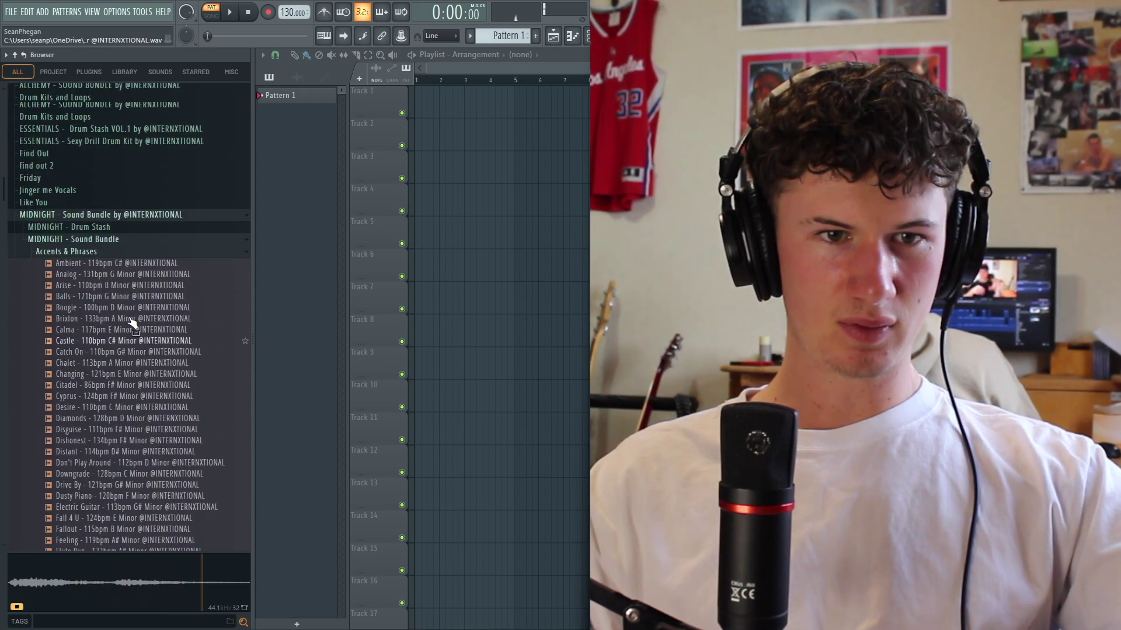
scroll(117, 315, up, 3)
click(91, 300)
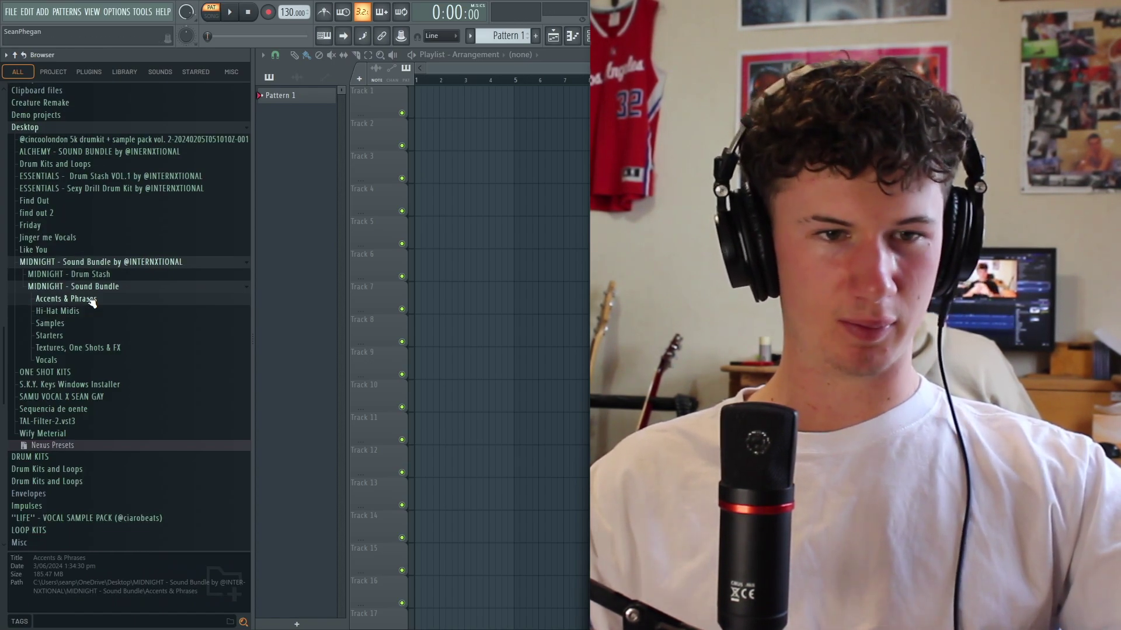
click(82, 311)
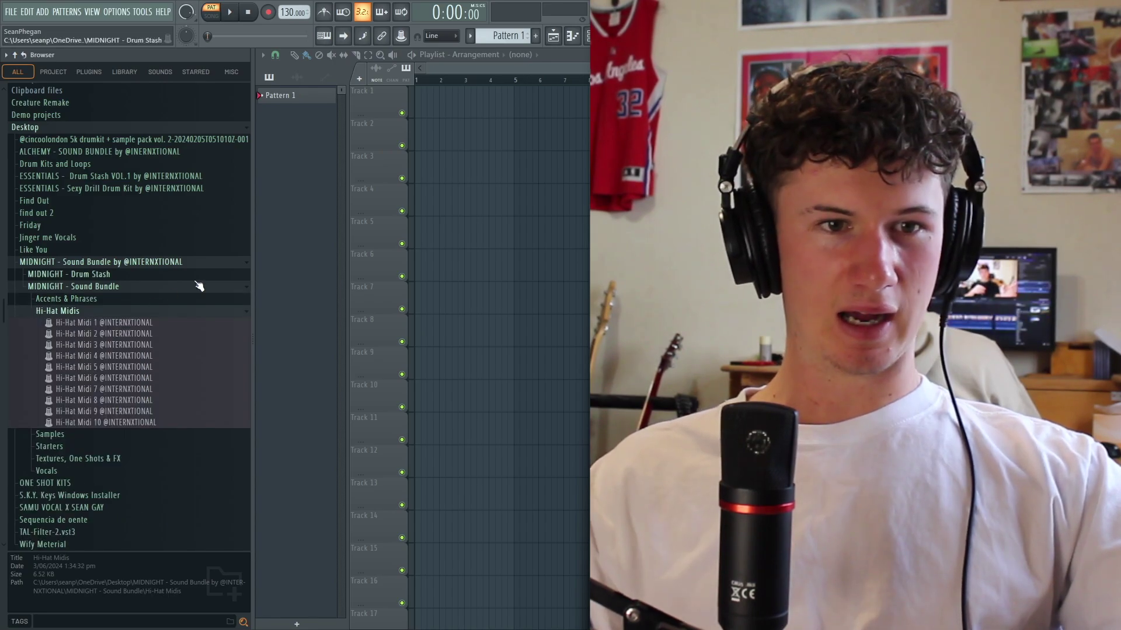
Expand the MIDNIGHT Drum Stash, its Mini Drum Stash and the Hats folder inside it
click(115, 276)
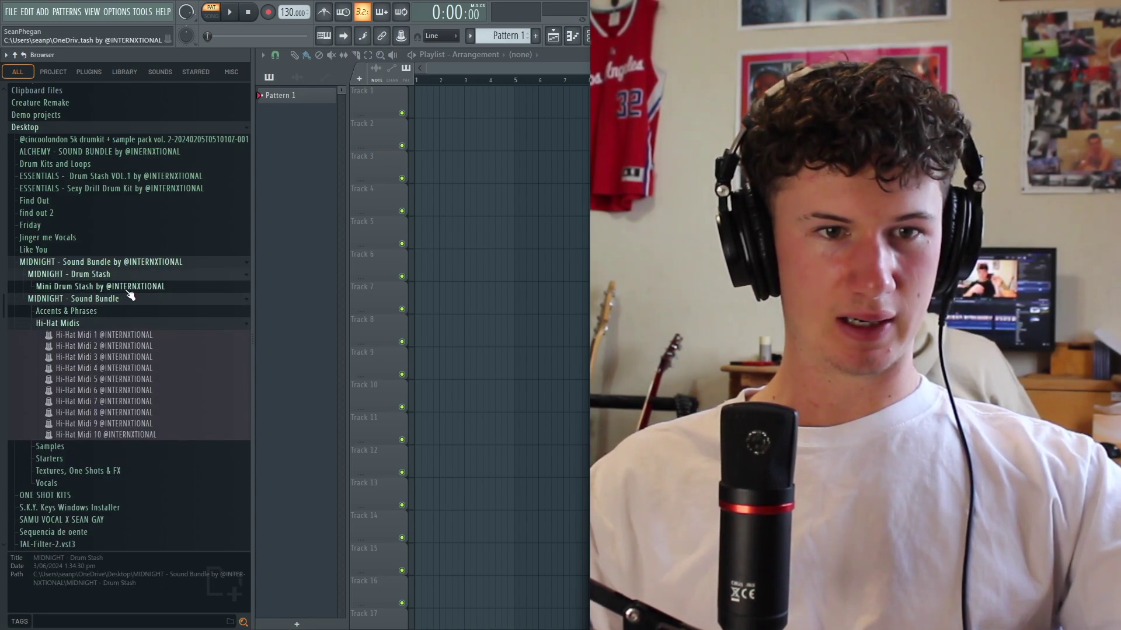
click(124, 287)
click(83, 325)
Audition the Pyrex hat and place the HAT - Famous sample at the start of the playlist's first track
drag(123, 270, 432, 175)
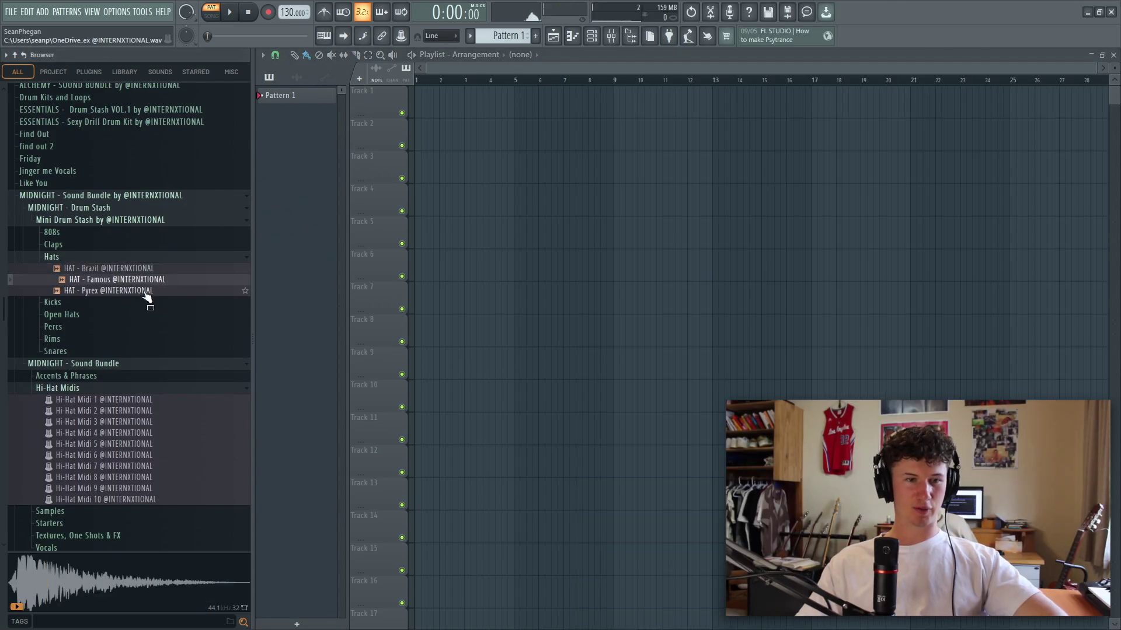
click(146, 293)
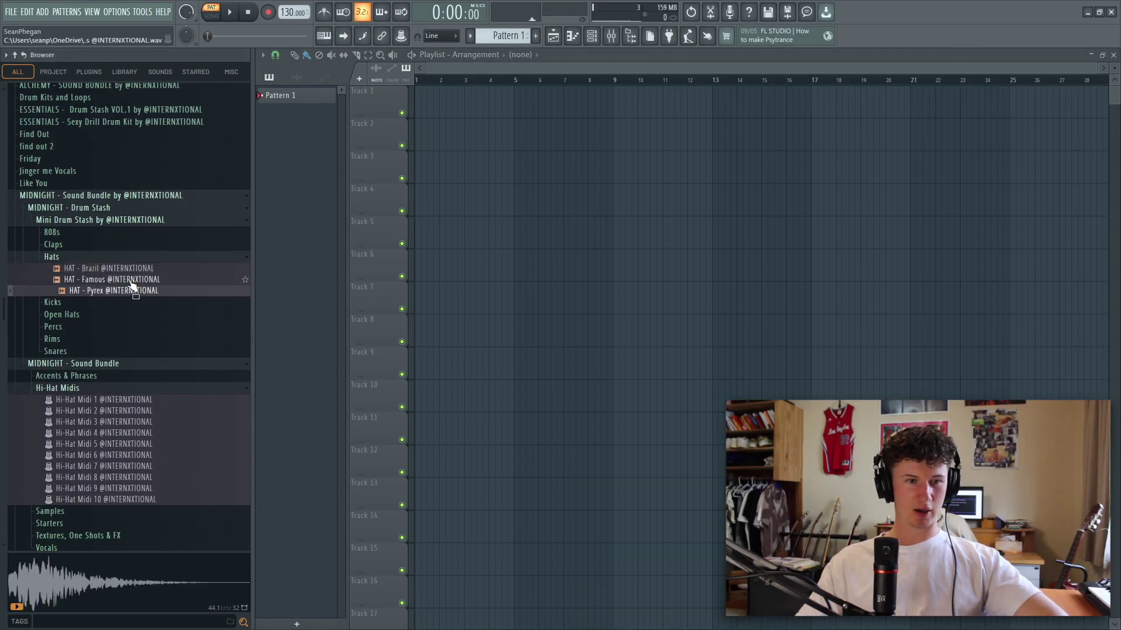
drag(132, 281, 426, 102)
click(629, 354)
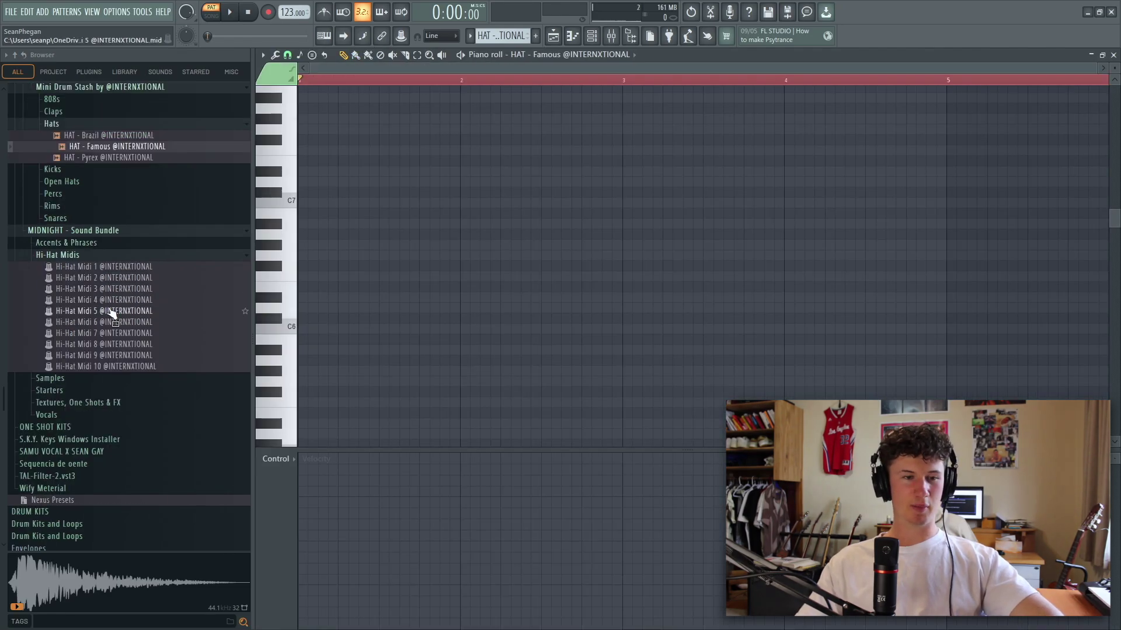
Import Hi-Hat Midi 1 into the HAT - Famous piano roll, play the pattern and return to the playlist
drag(111, 266, 525, 263)
click(648, 383)
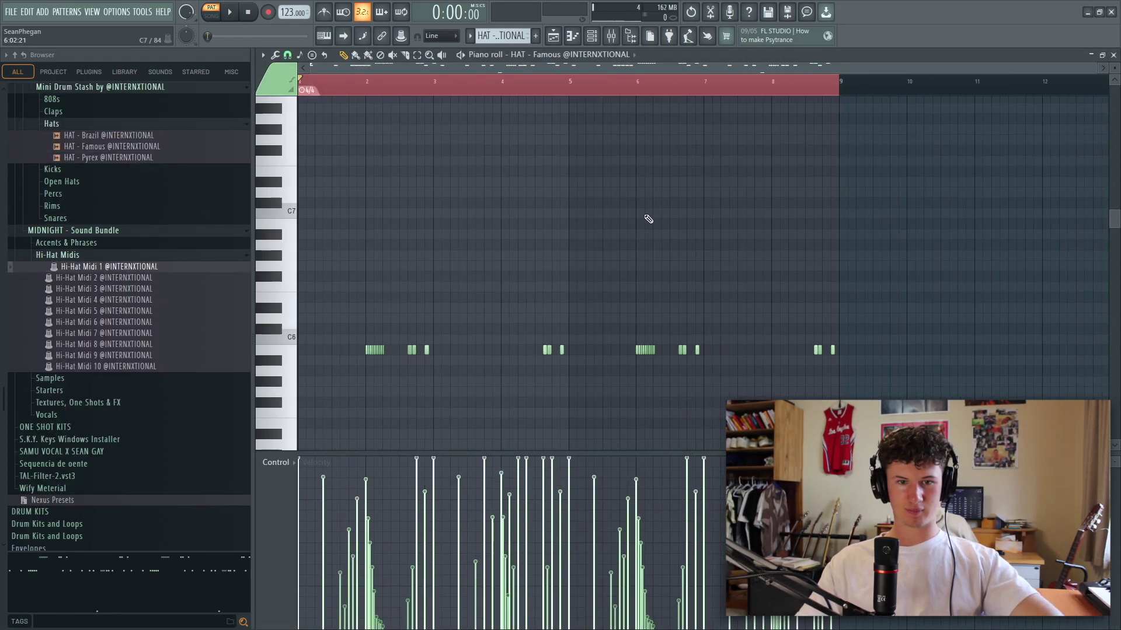
scroll(584, 205, down, 3)
key(space)
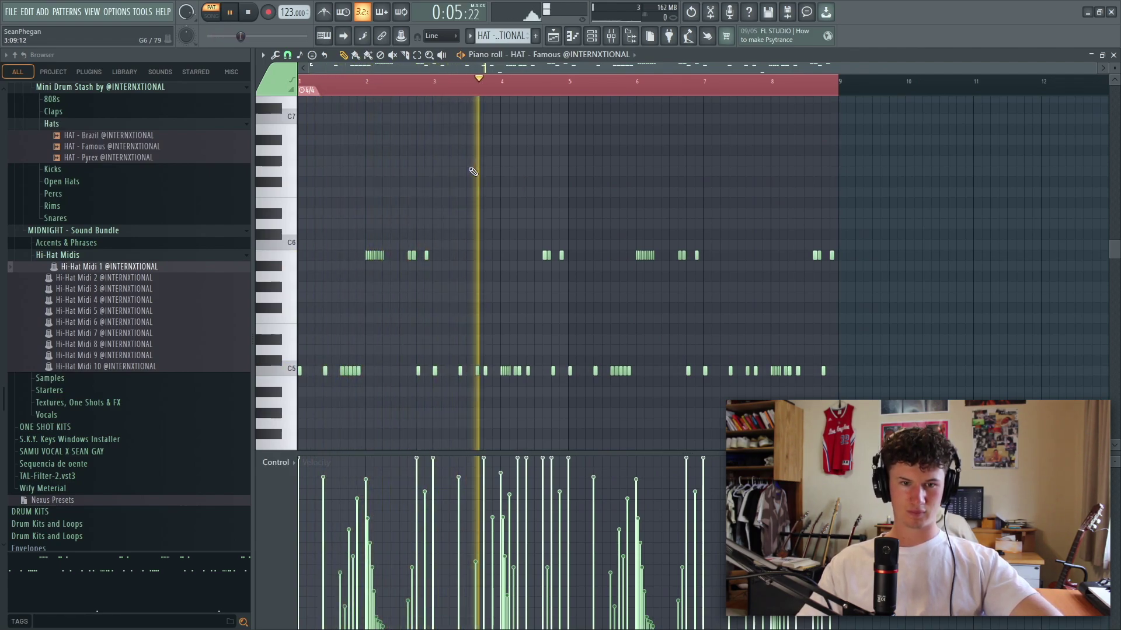
scroll(508, 170, down, 3)
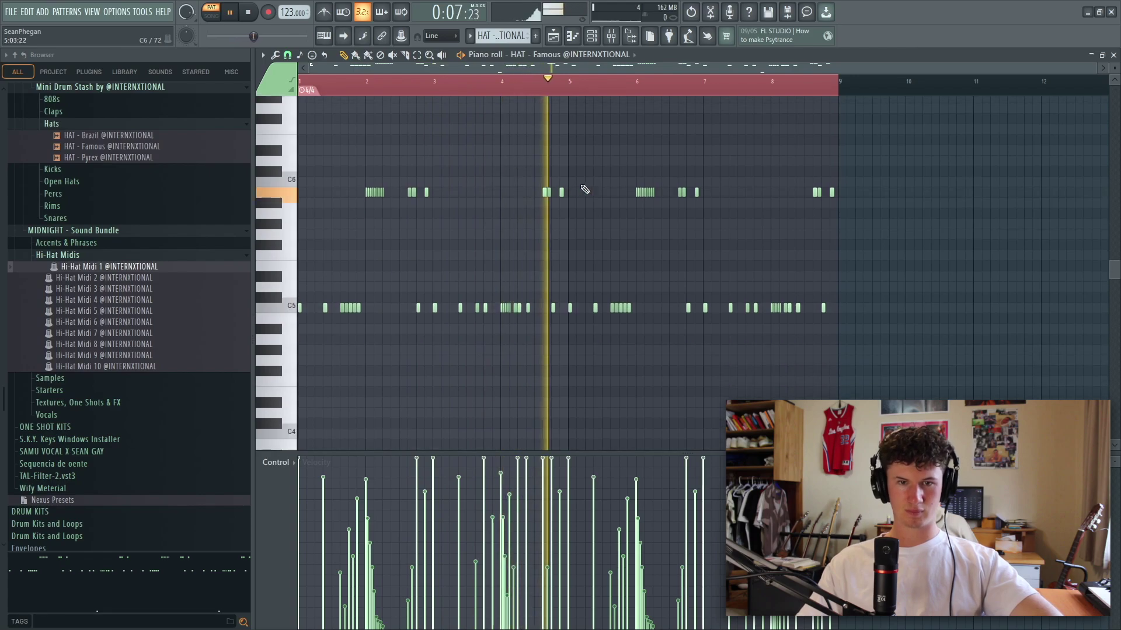
key(space)
click(1112, 55)
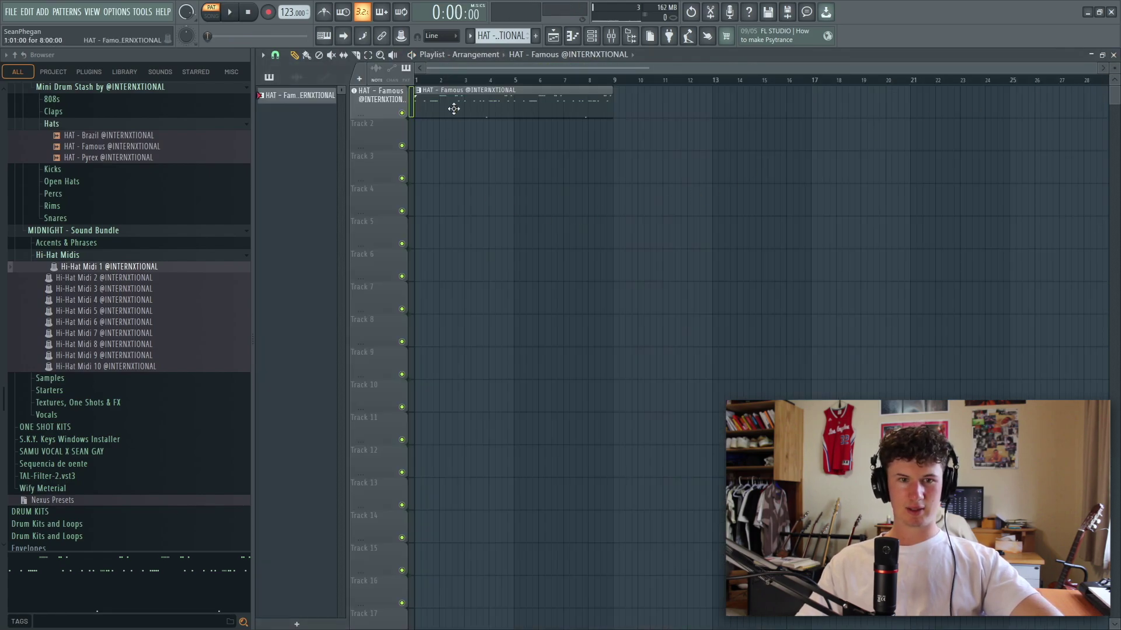
Reopen the HAT - Famous clip's piano roll, import Hi-Hat Midi 2 and play it
double_click(453, 108)
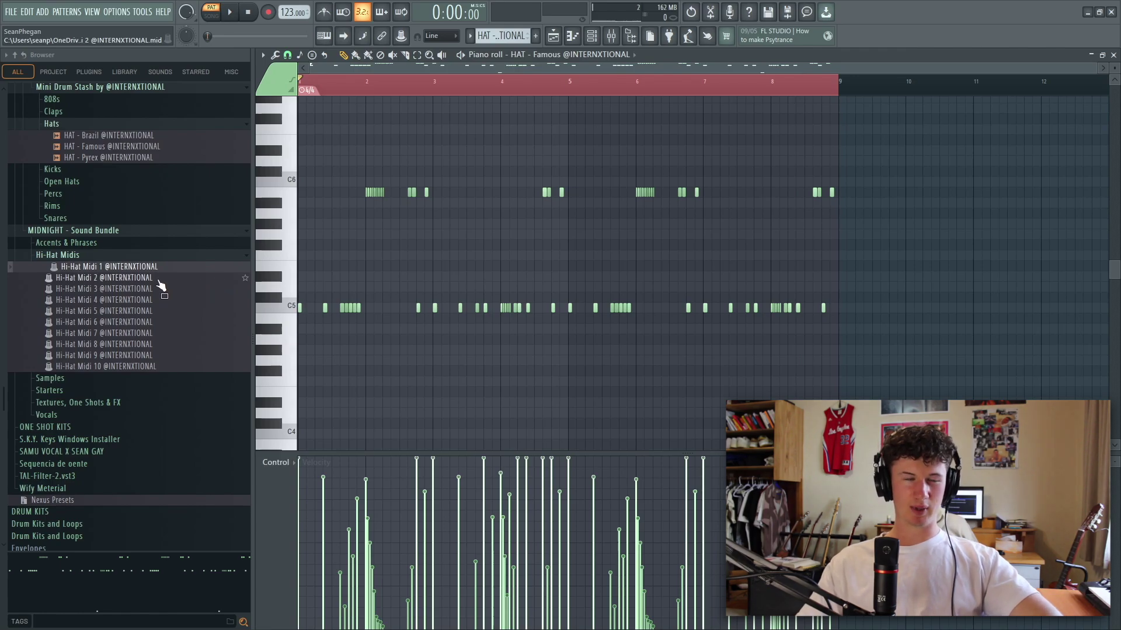
drag(160, 286, 588, 387)
click(642, 384)
key(space)
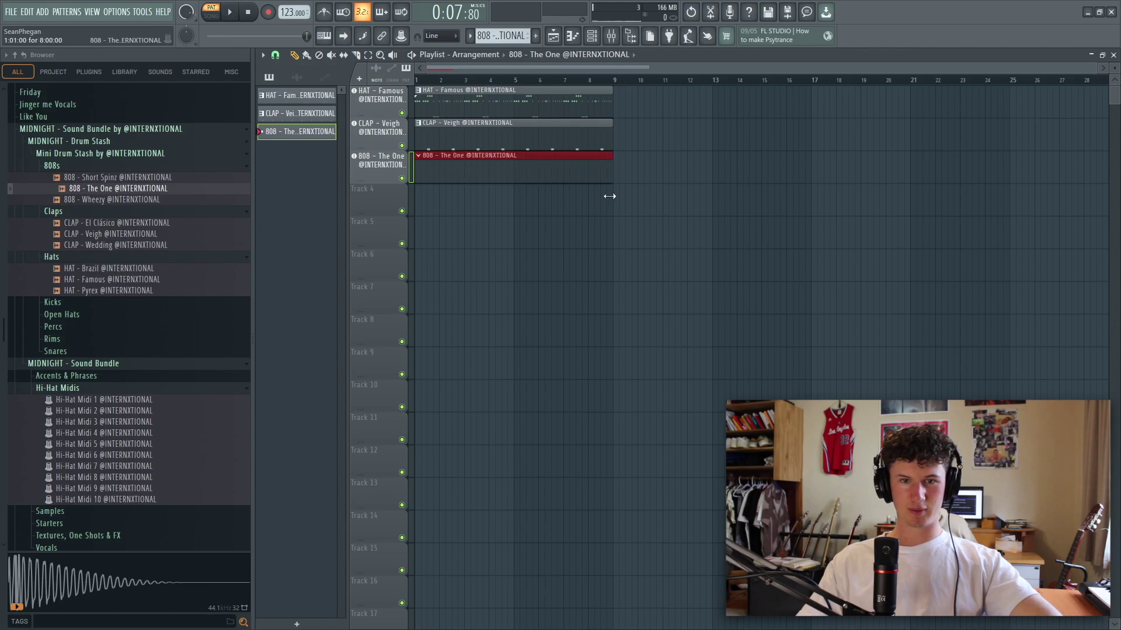
Expand the Sound Bundle's Samples folder and place the Flutter 112bpm C Minor sample on the playlist's fourth track
scroll(97, 352, down, 7)
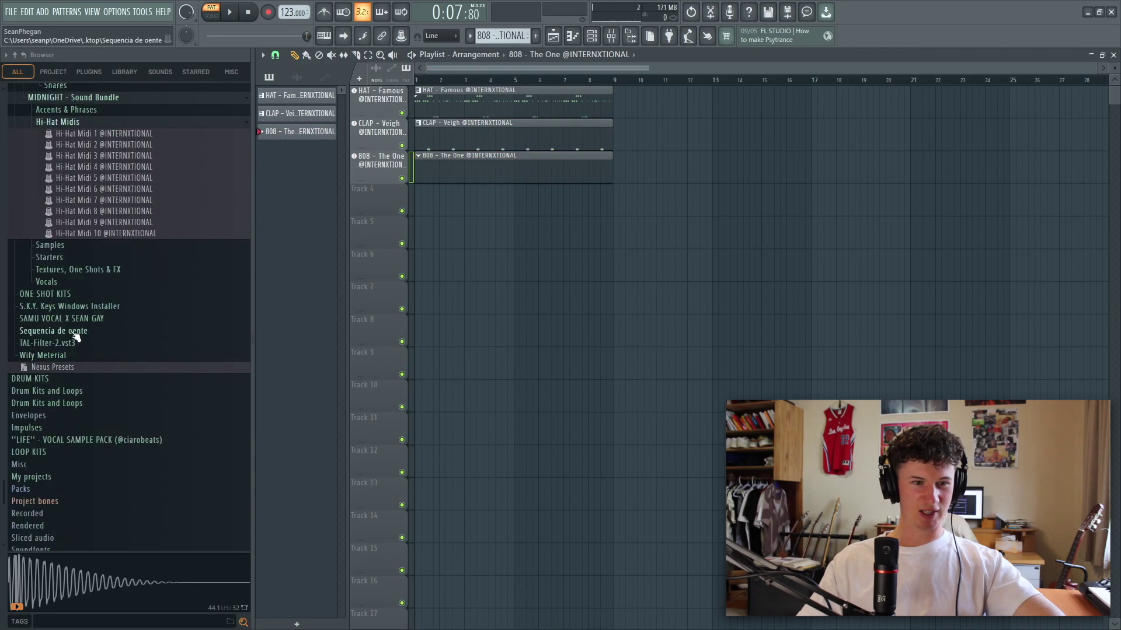
click(57, 248)
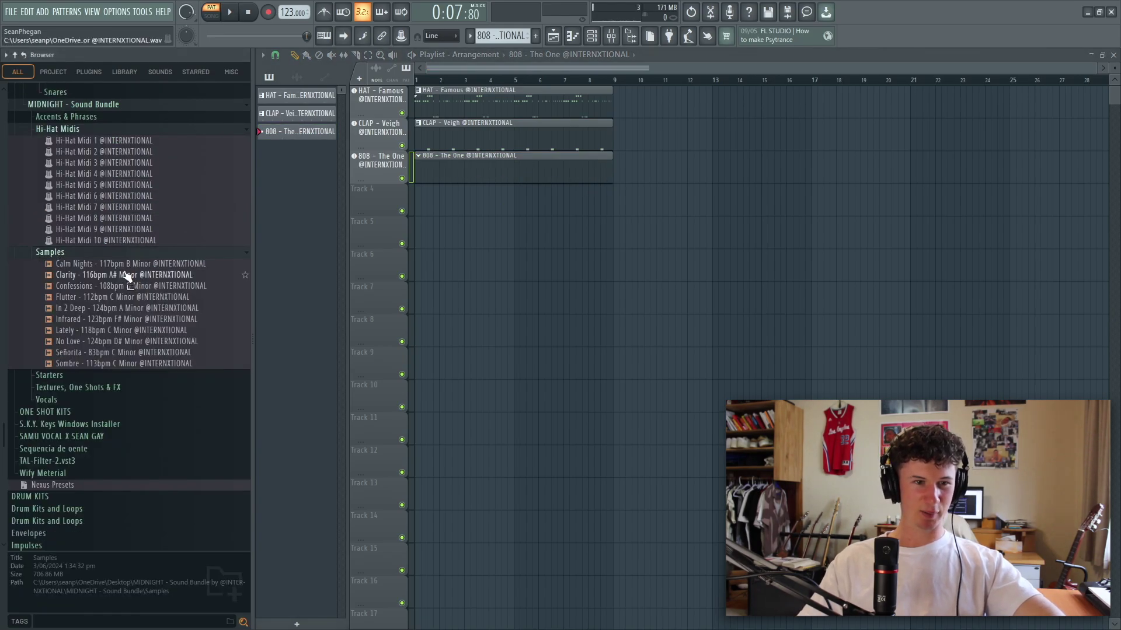
click(105, 297)
drag(164, 303, 443, 192)
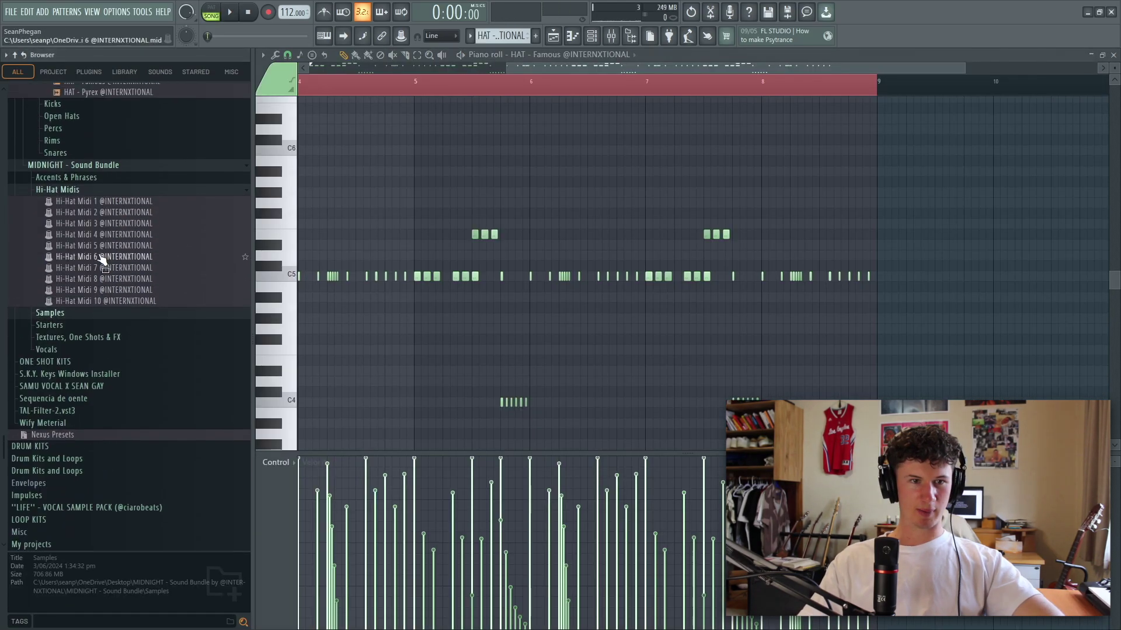
Import Hi-Hat Midi 3 into the HAT - Famous piano roll and listen to it with the arrangement
drag(105, 229, 570, 367)
click(648, 385)
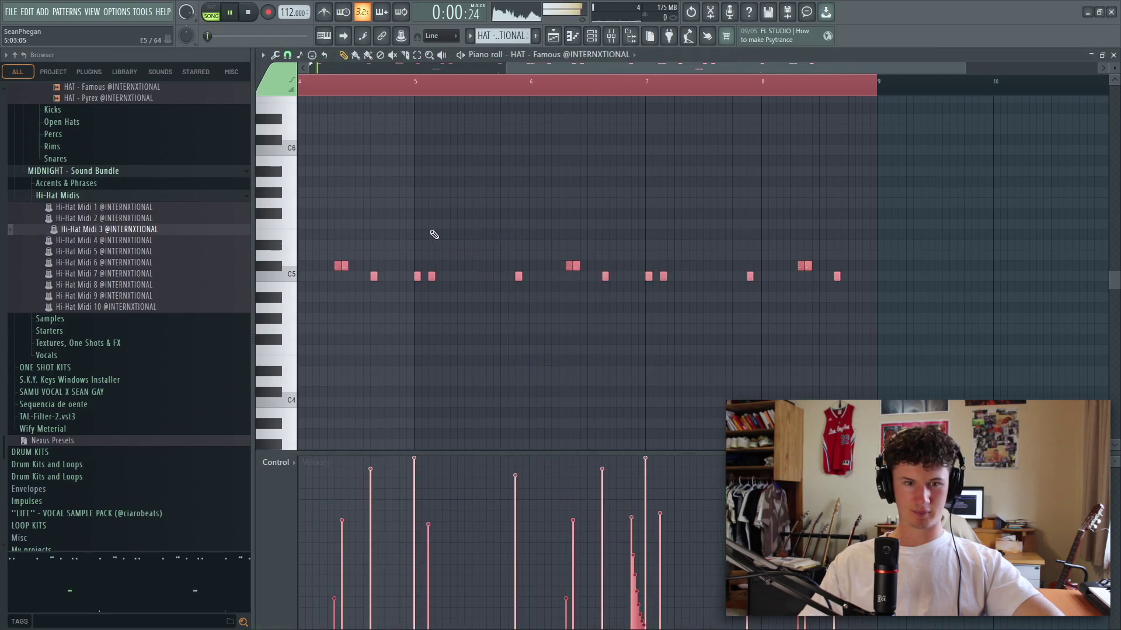
scroll(433, 234, down, 3)
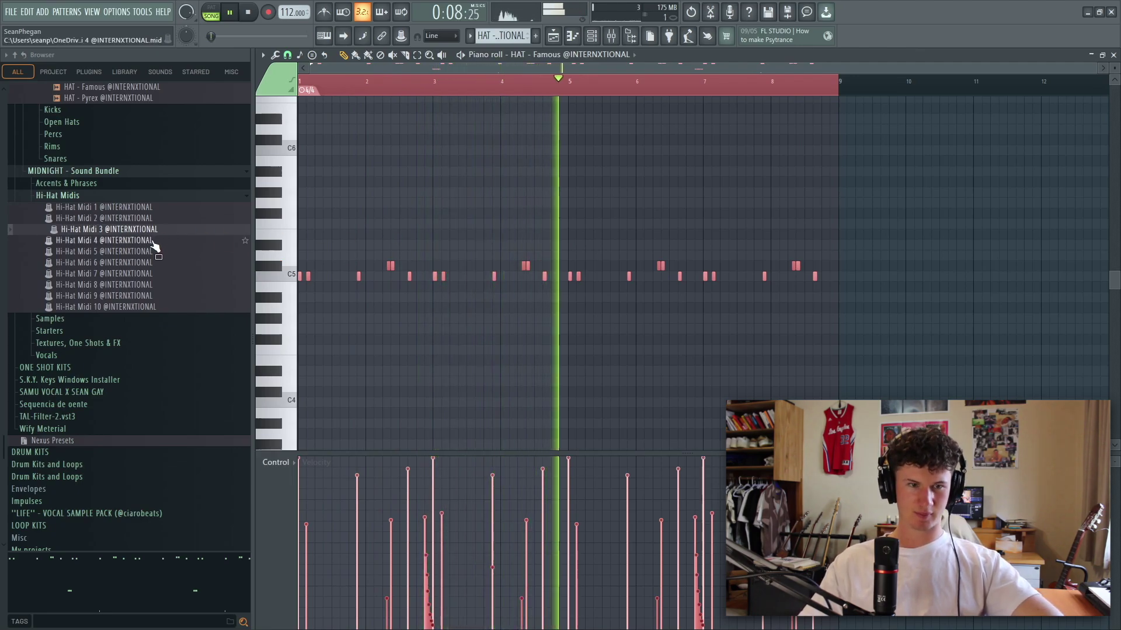
Replace the hat pattern with Hi-Hat Midi 4 and inspect its notes during playback
drag(153, 243, 586, 391)
click(647, 387)
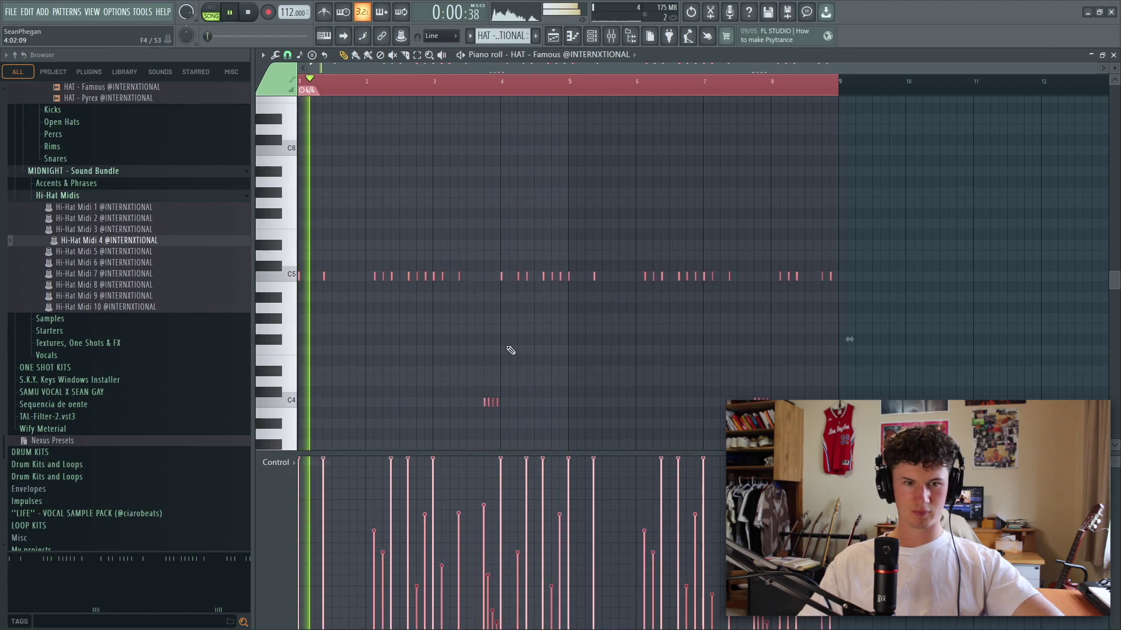
scroll(465, 325, down, 3)
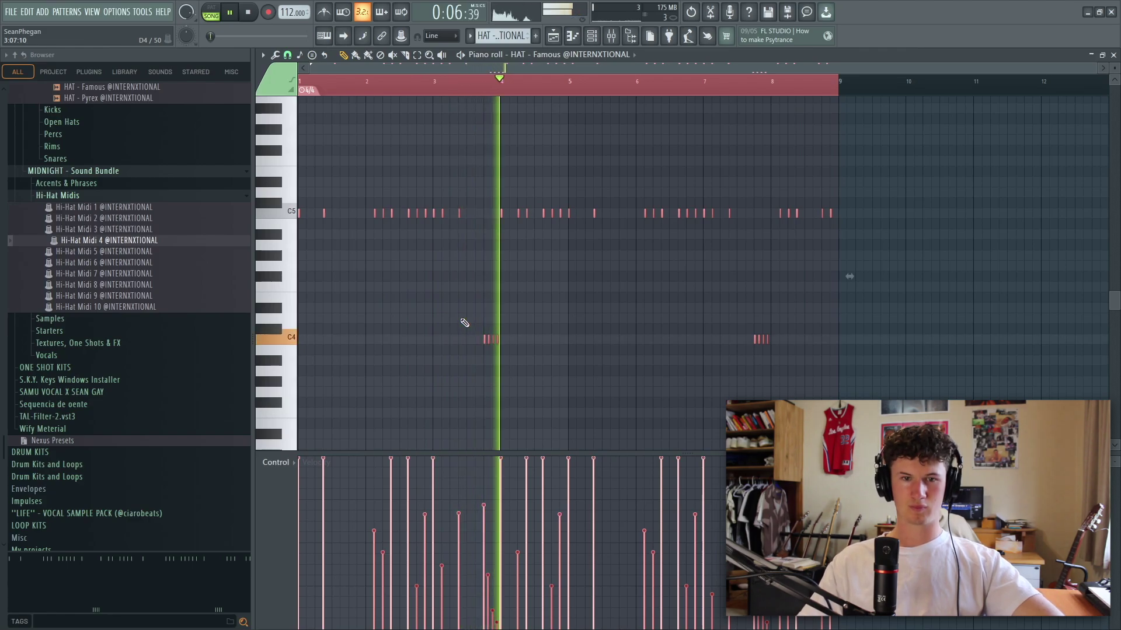
Import Hi-Hat Midi 5 into the HAT - Famous piano roll, play it with the arrangement and deselect the notes
drag(106, 251, 431, 257)
click(655, 389)
key(space)
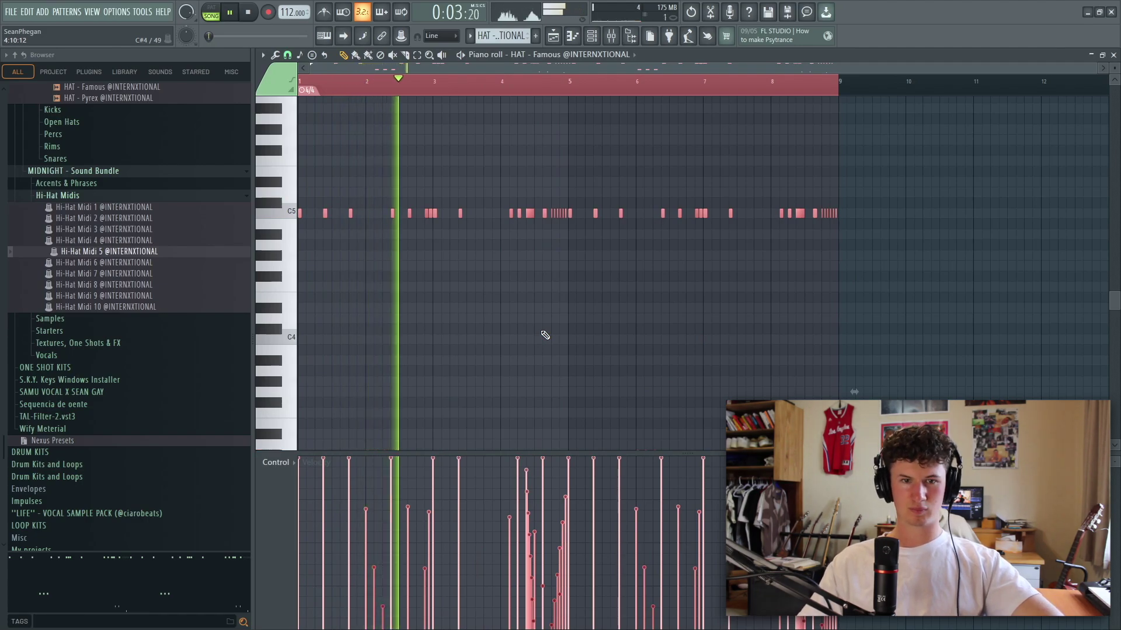
scroll(542, 327, down, 2)
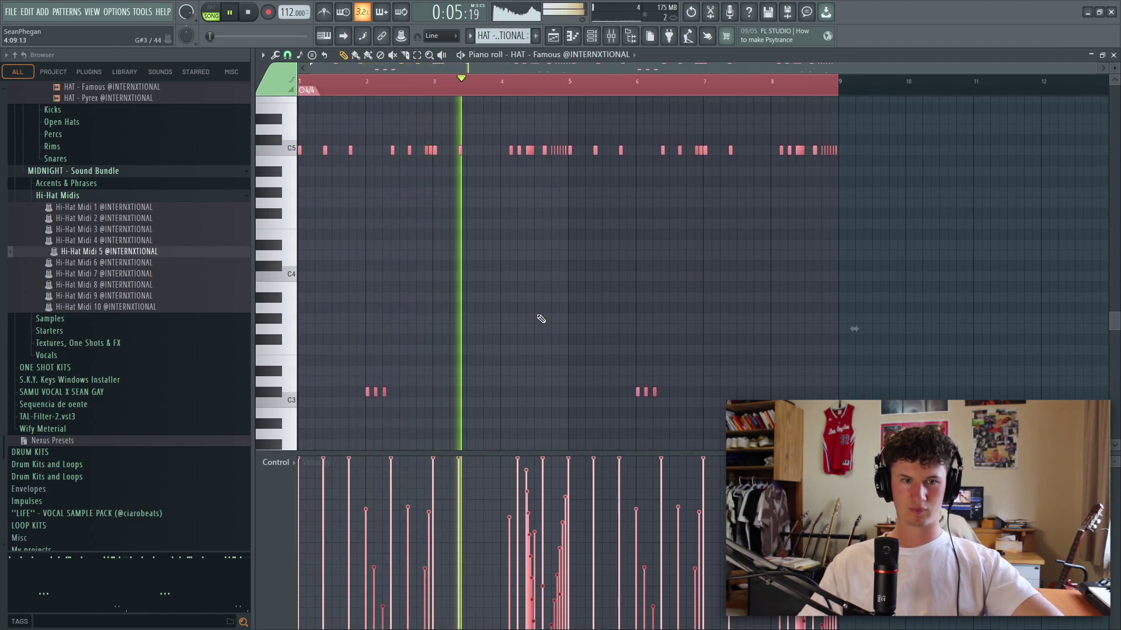
key(ctrl+d)
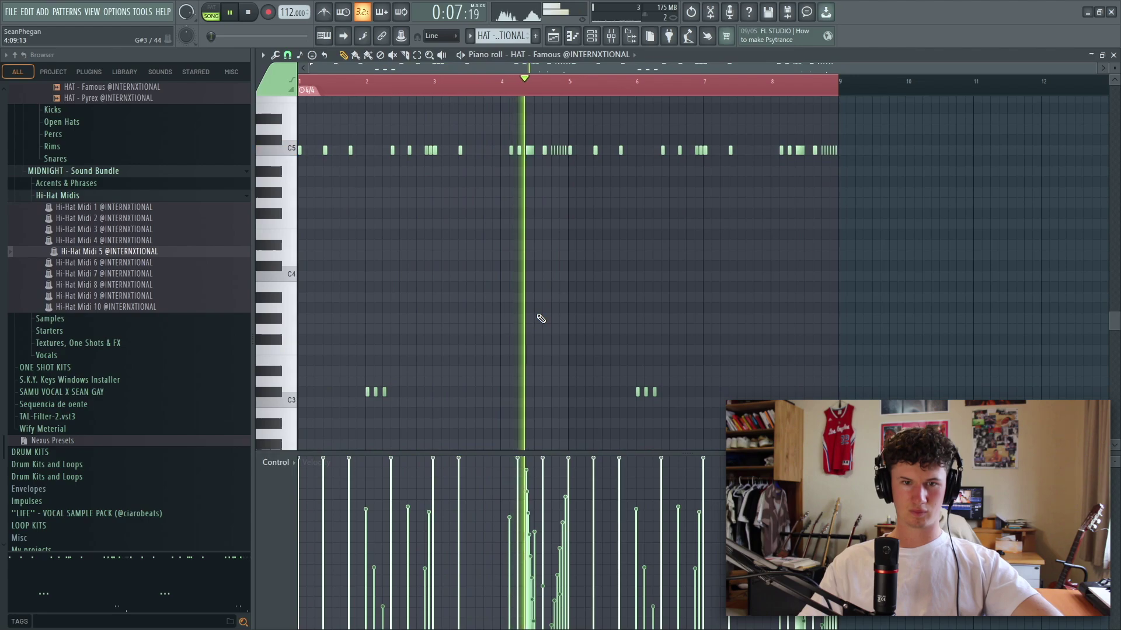
Stop playback, close the HAT - Famous piano roll and expand the MIDNIGHT Sound Bundle's Samples folder
key(space)
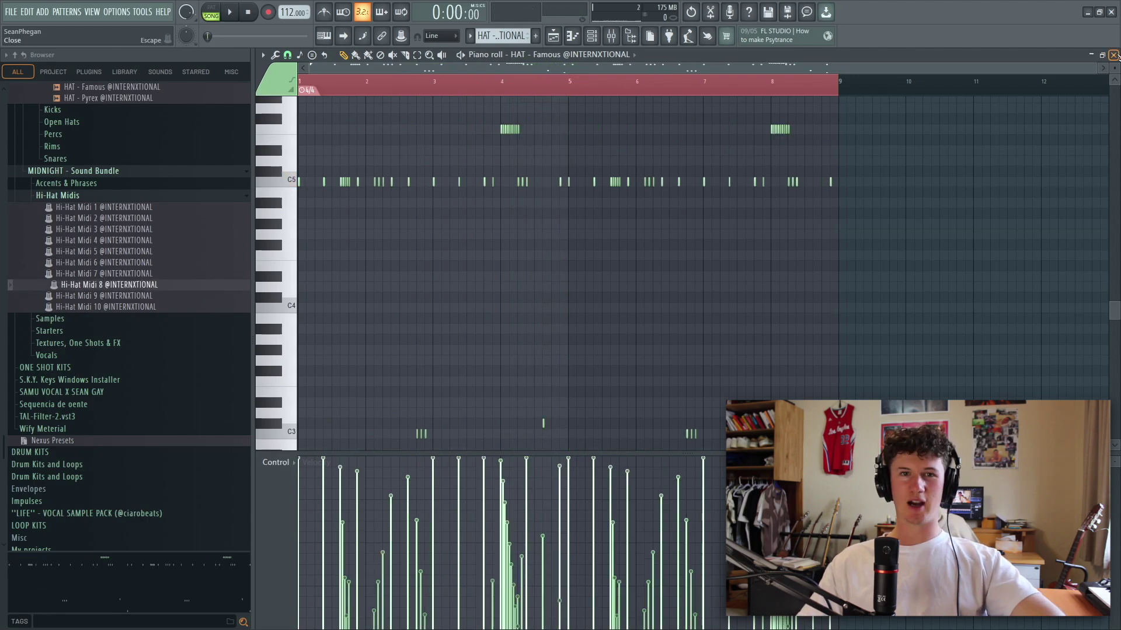
click(1113, 54)
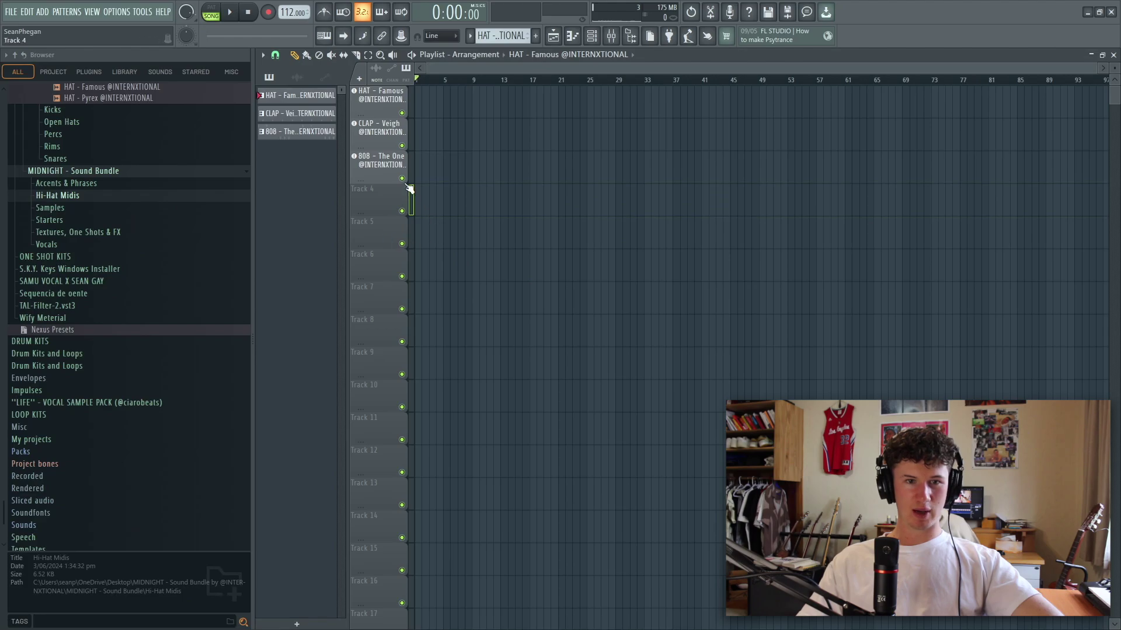
click(50, 208)
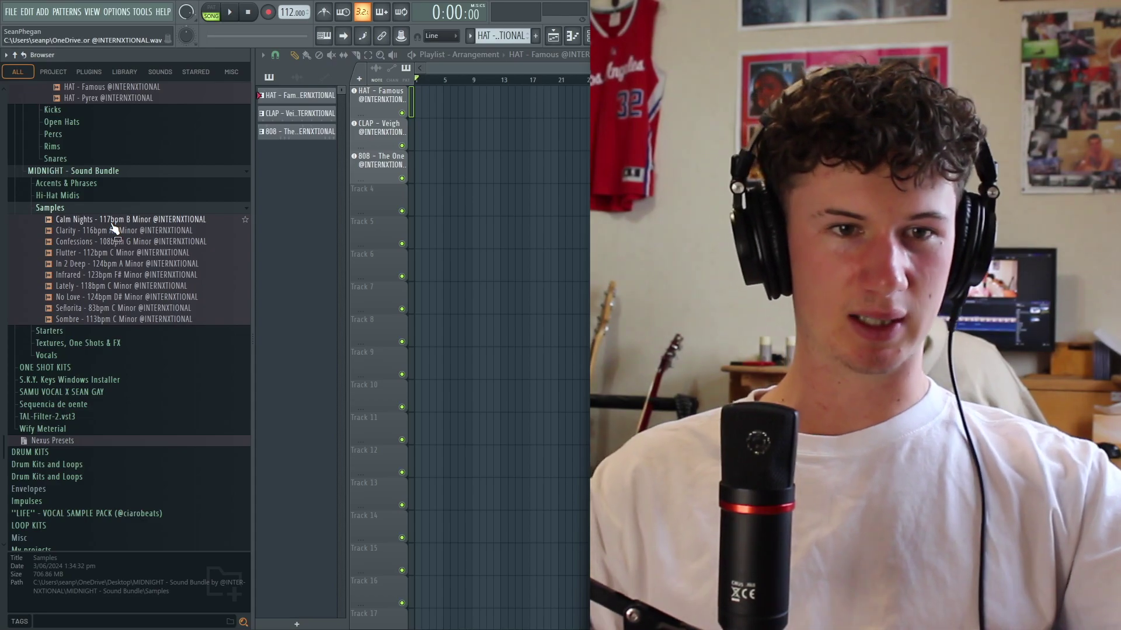
Place the Calm Nights 117bpm B Minor sample on the playlist and listen to the Confessions 108bpm G Minor sample on track 6
drag(109, 225, 439, 234)
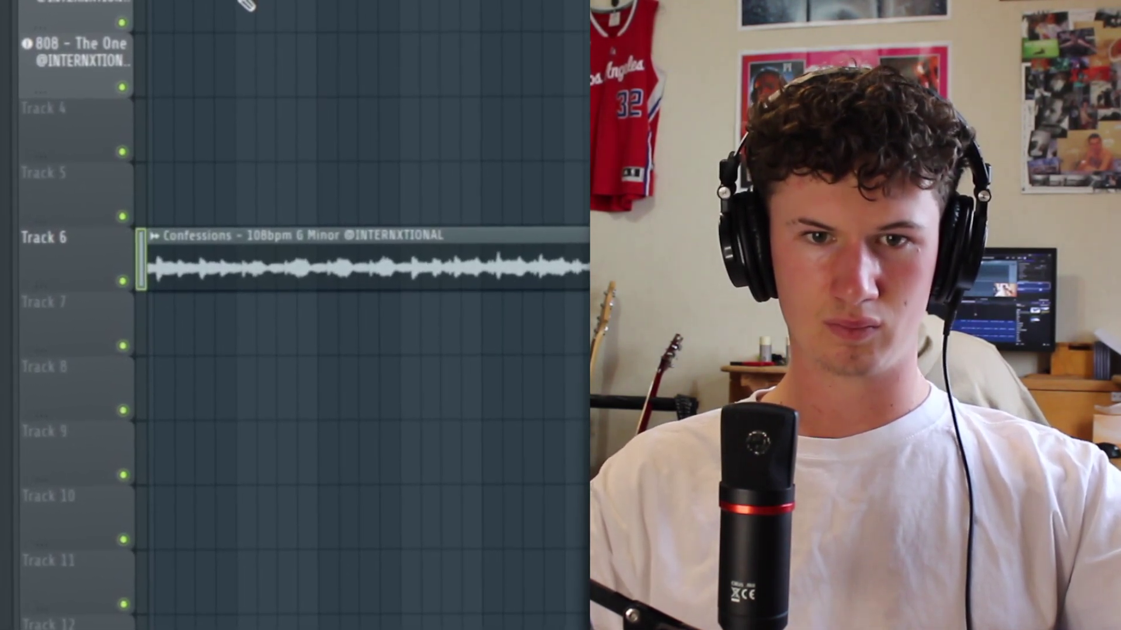
key(space)
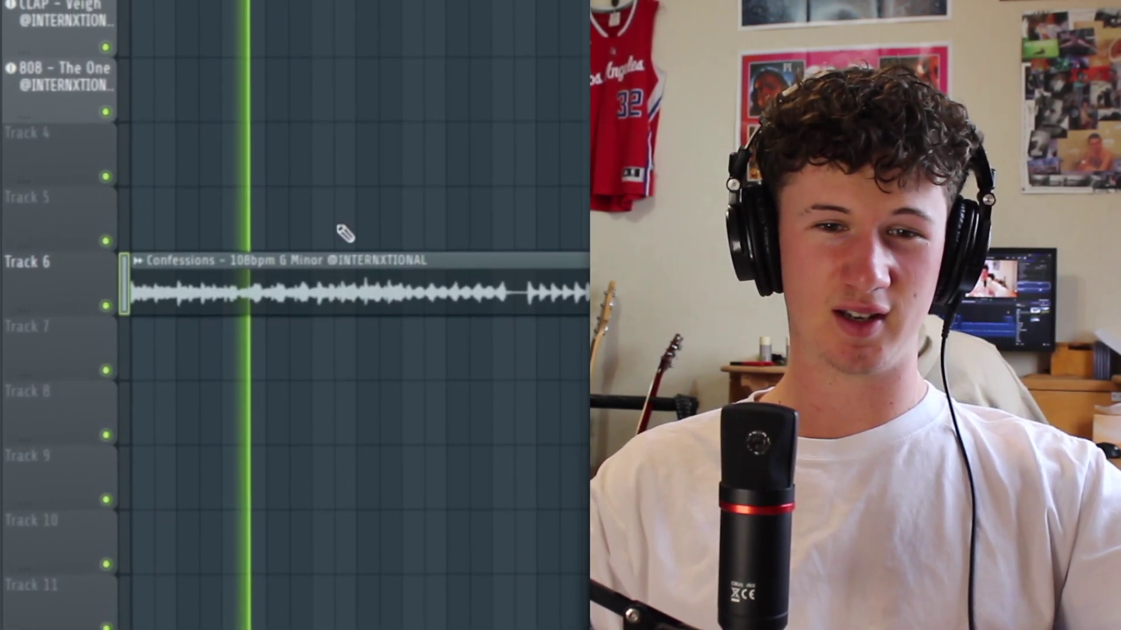
key(space)
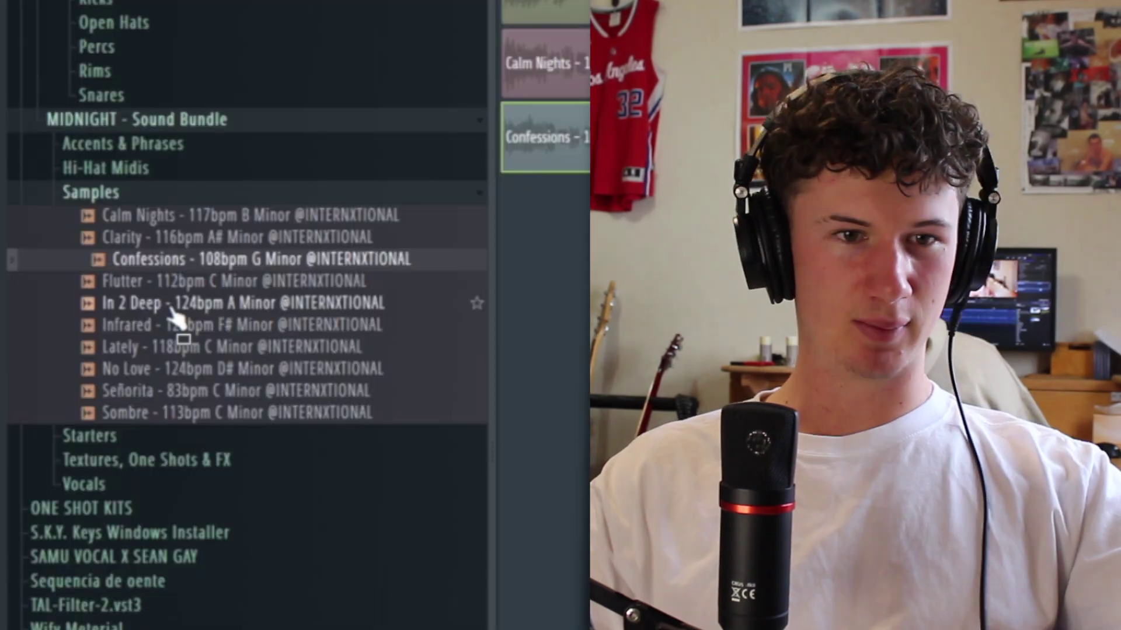
Place the Infrared 123bpm F# Minor and No Love 124bpm D# Minor samples in turn on playlist track 5 and listen to each
drag(175, 322, 138, 190)
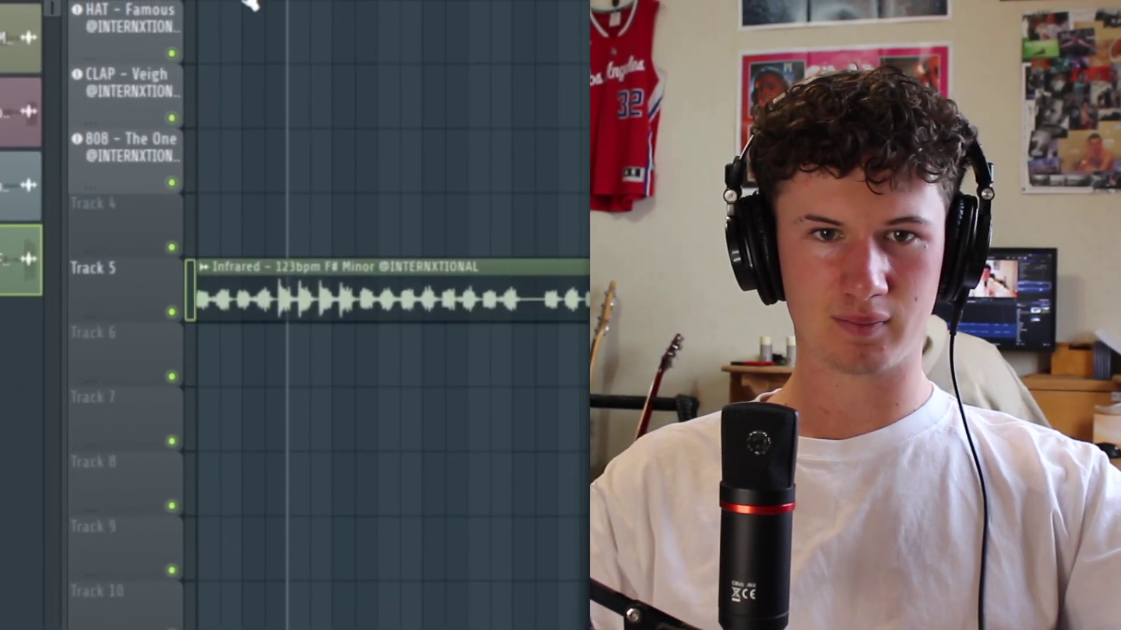
key(space)
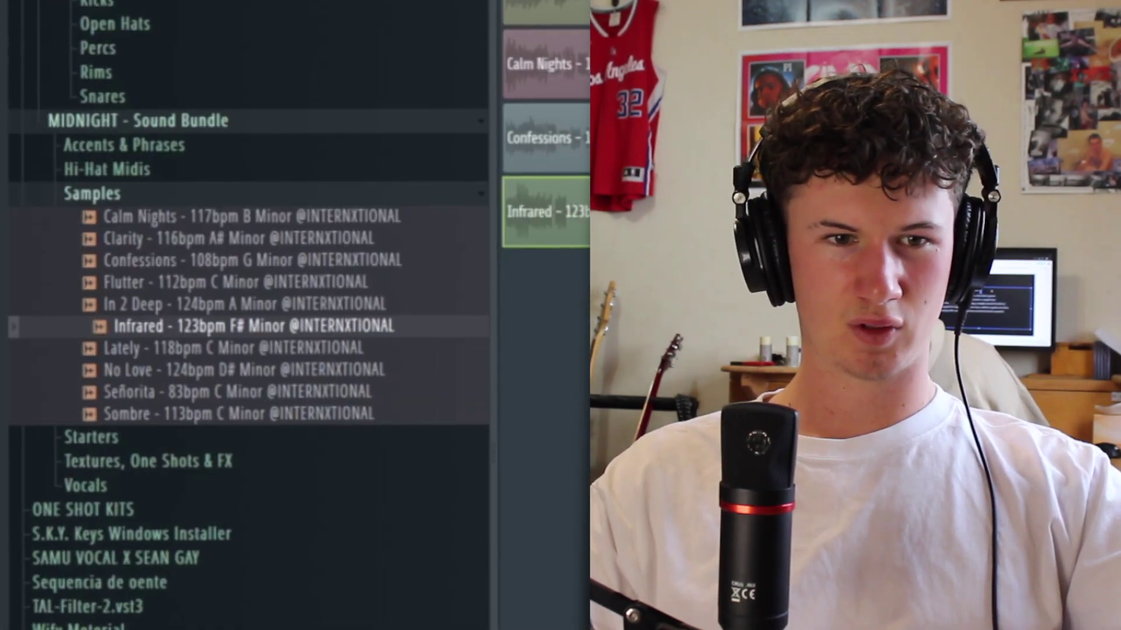
drag(284, 387, 175, 300)
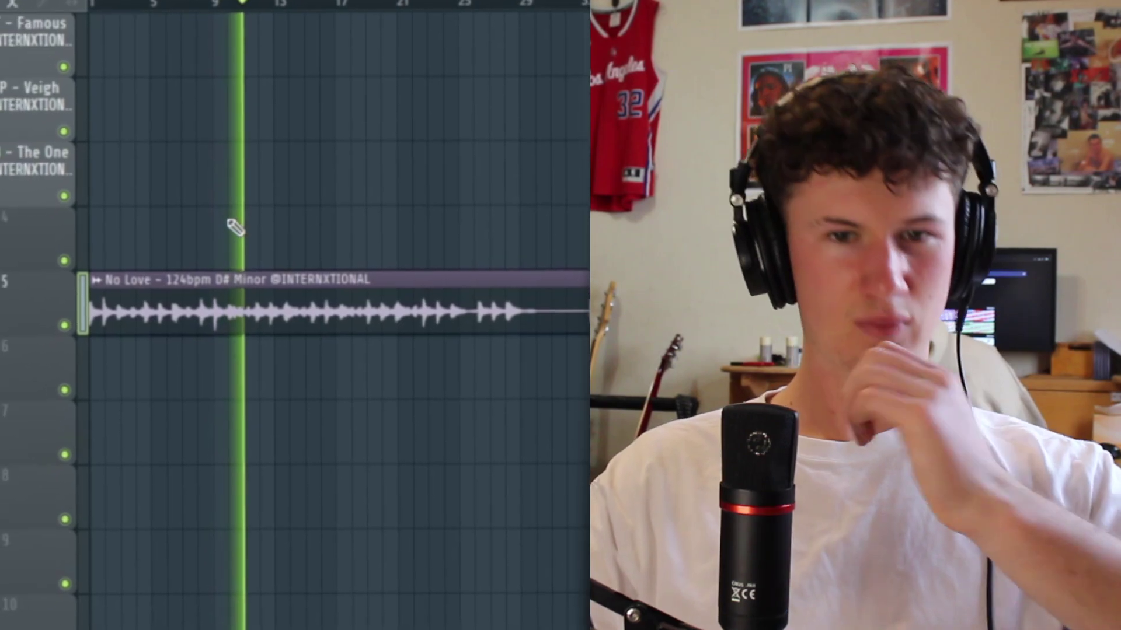
key(space)
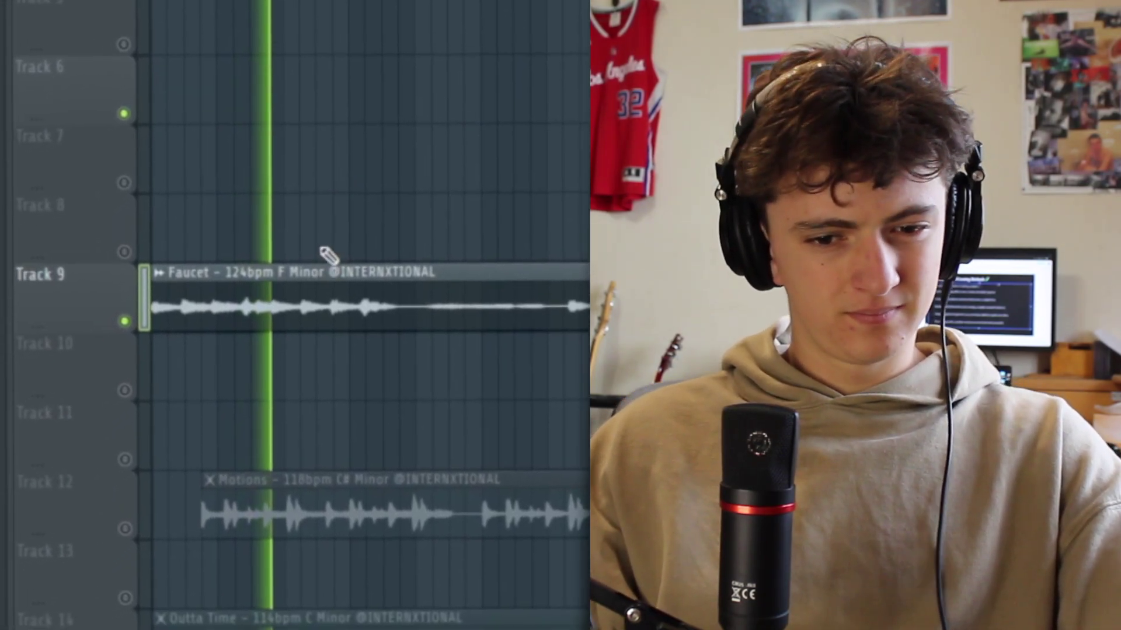
Delete the Faucet 124bpm F Minor clip from track 9 and listen to the Motions 118bpm C# Minor starter on that track
key(space)
right_click(317, 297)
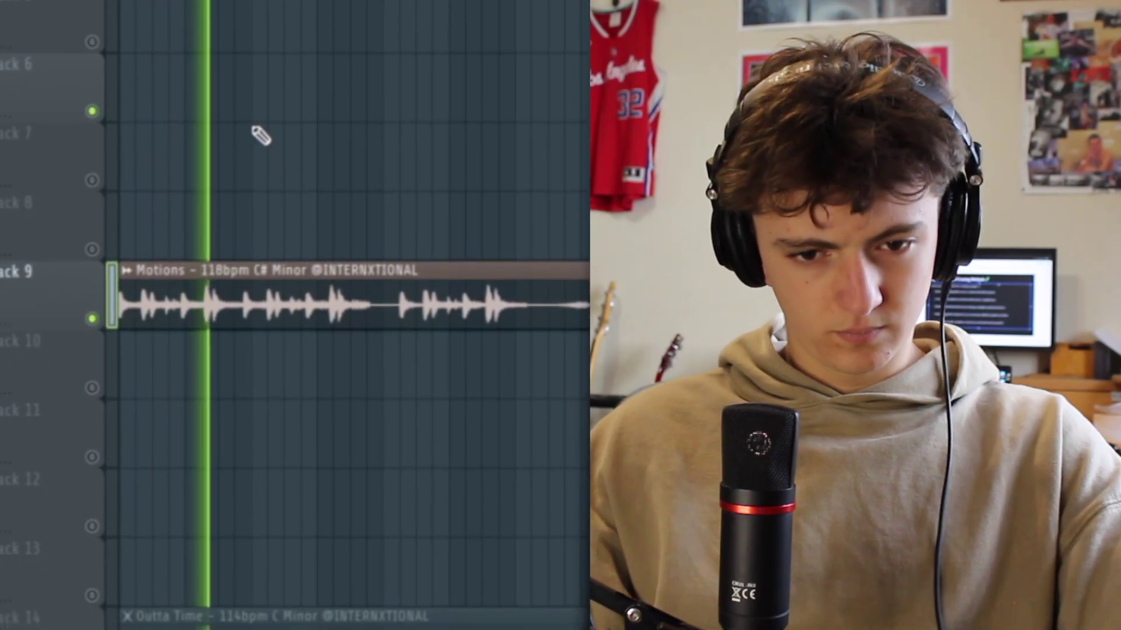
key(space)
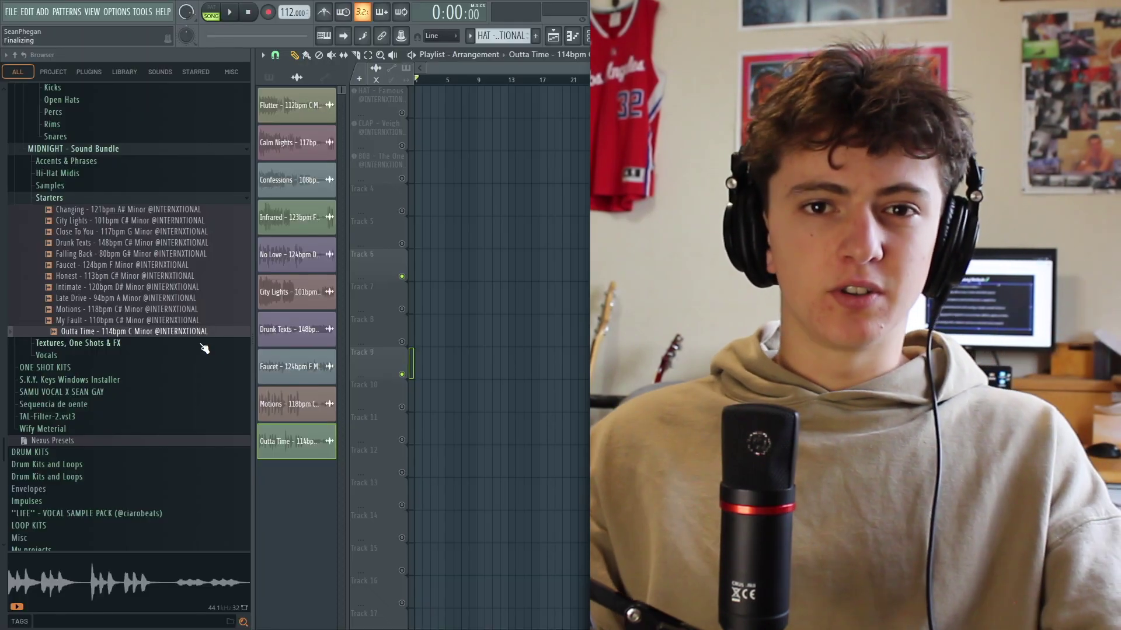
Expand the Textures, One Shots & FX folder and audition the Bass 1, Bass 2, Bass 3 and Bass 4 one shots
click(200, 344)
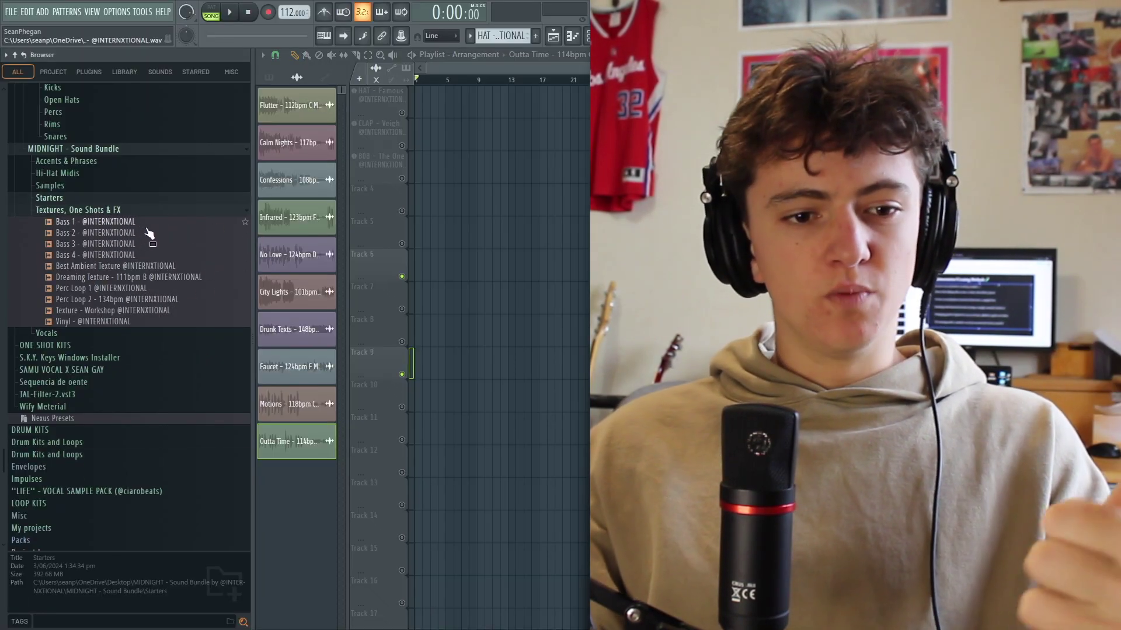
click(147, 254)
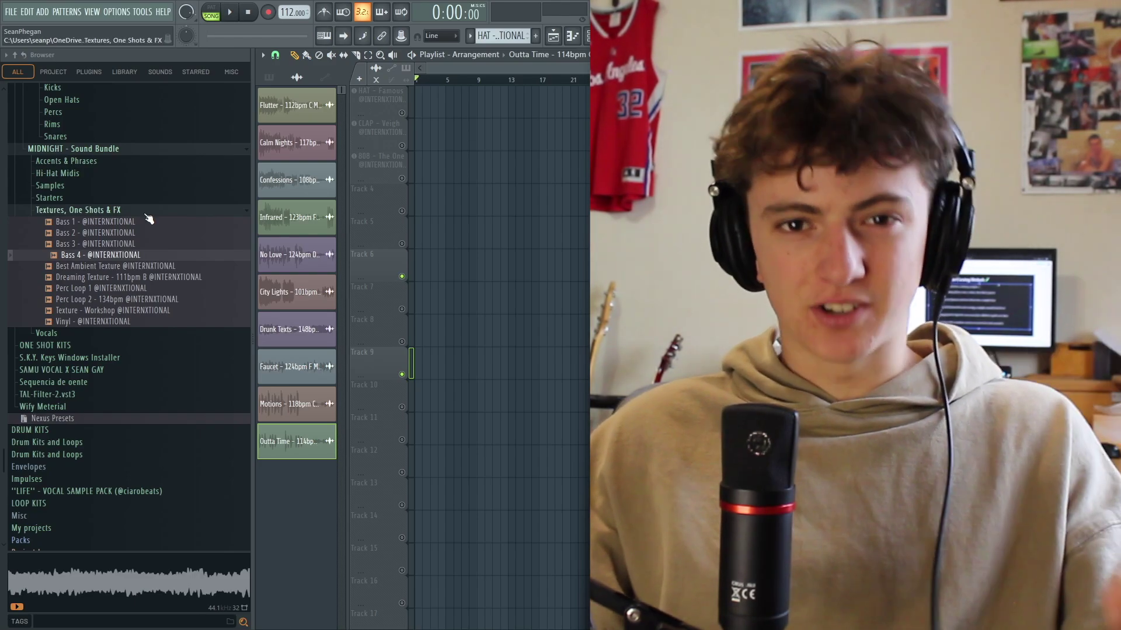
click(107, 224)
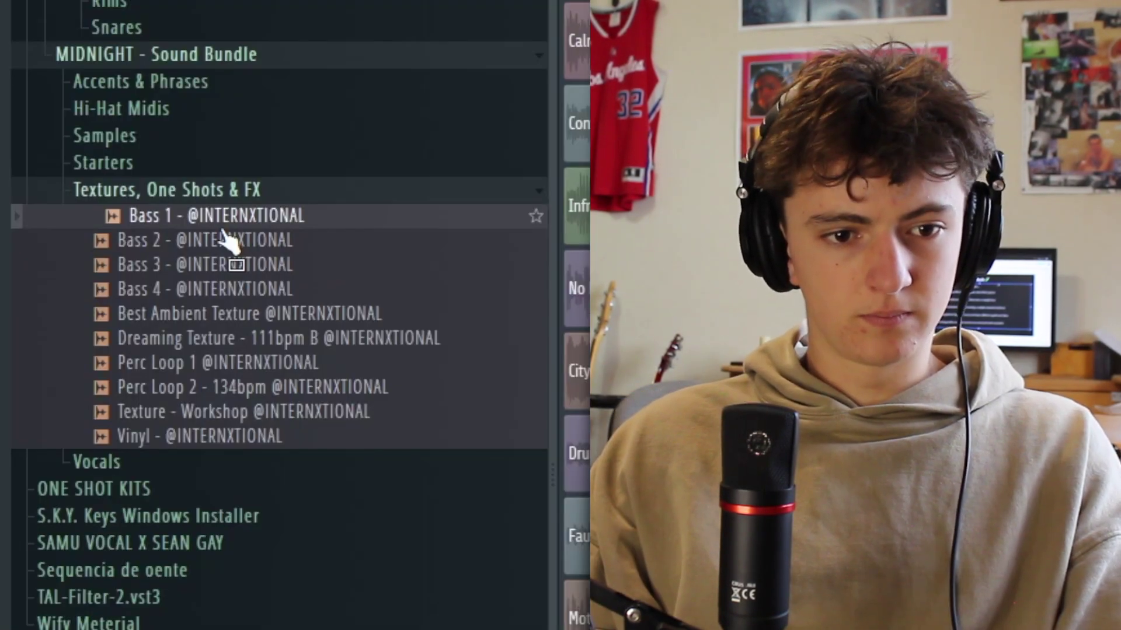
mouse_move(220, 230)
mouse_down()
mouse_move(247, 246)
mouse_move(221, 250)
mouse_up()
click(221, 248)
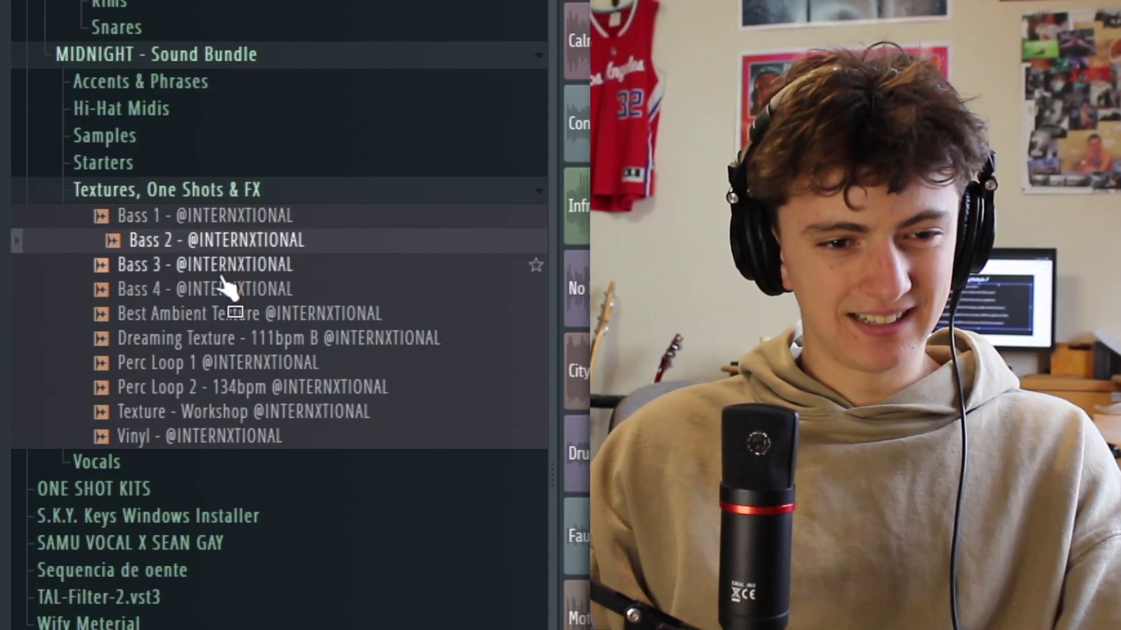
click(218, 273)
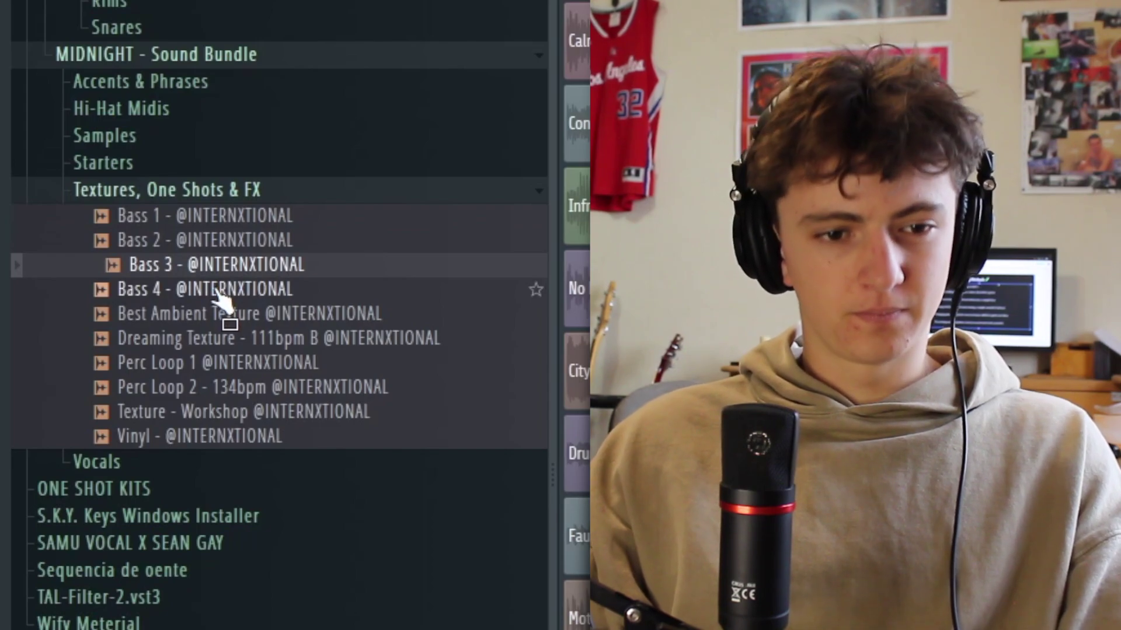
click(216, 290)
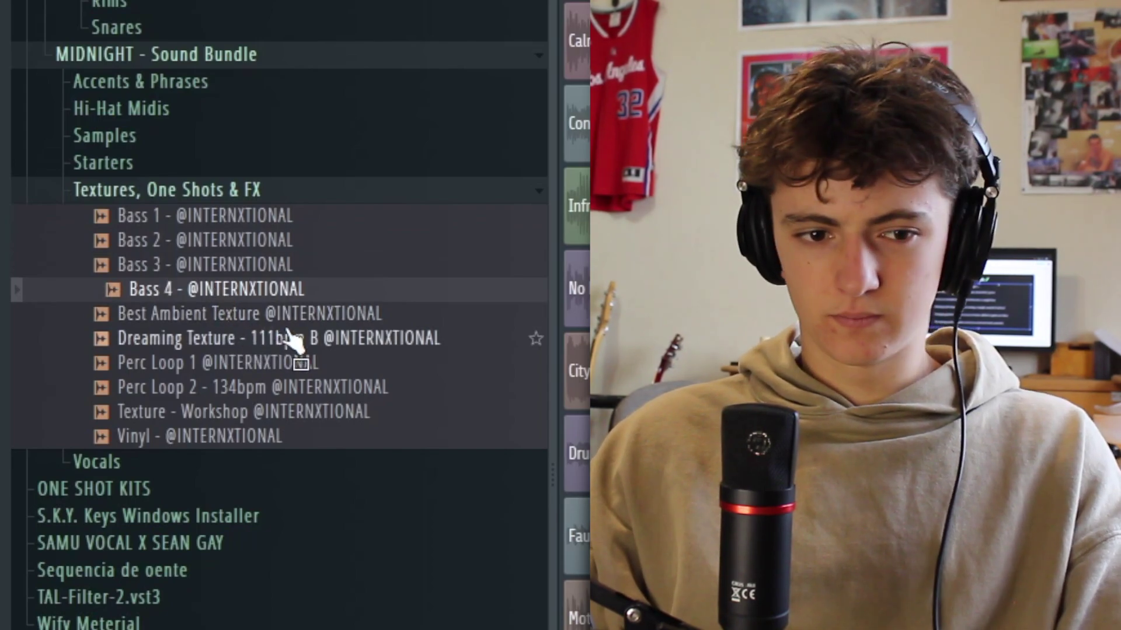
Audition Best Ambient Texture, Dreaming Texture 111bpm B and Perc Loop 1 in the Textures, One Shots & FX folder
click(267, 318)
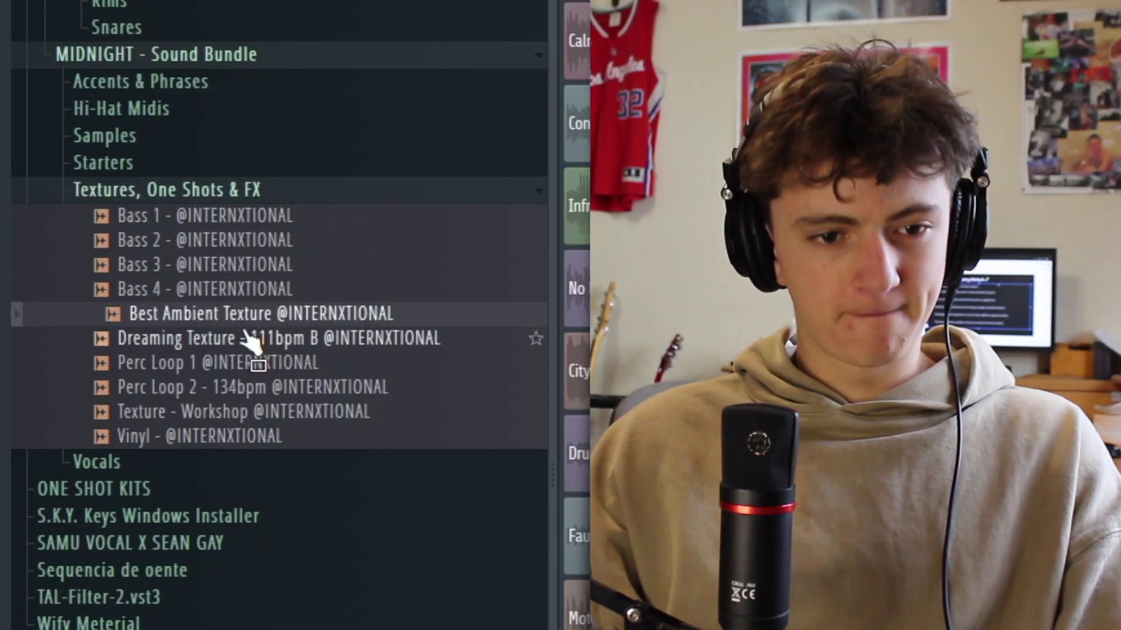
click(243, 345)
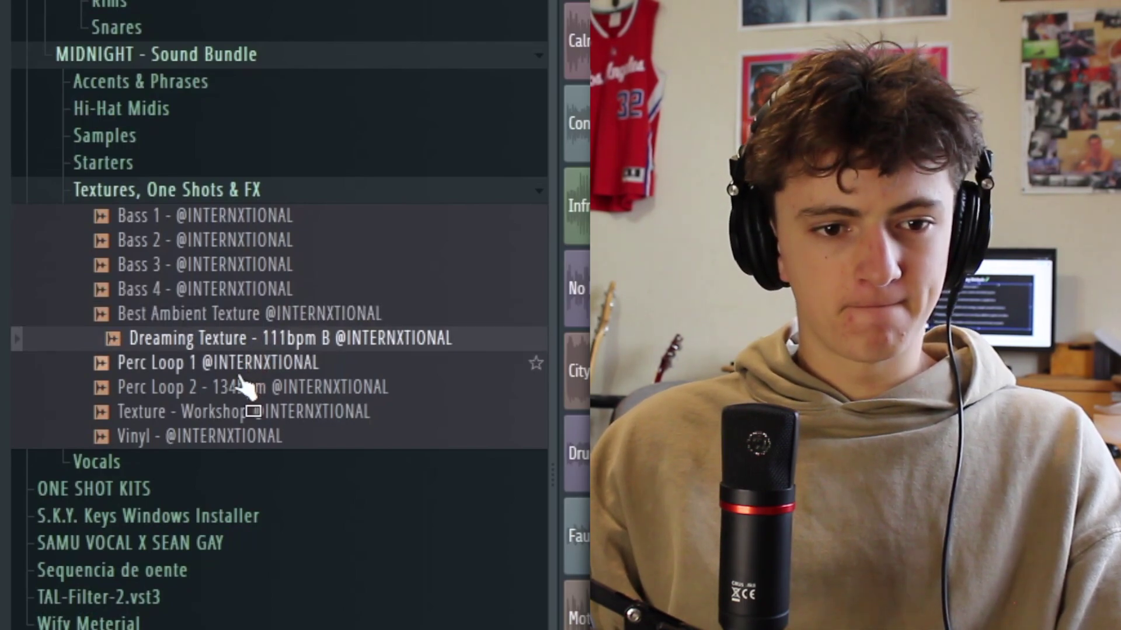
drag(236, 360, 368, 361)
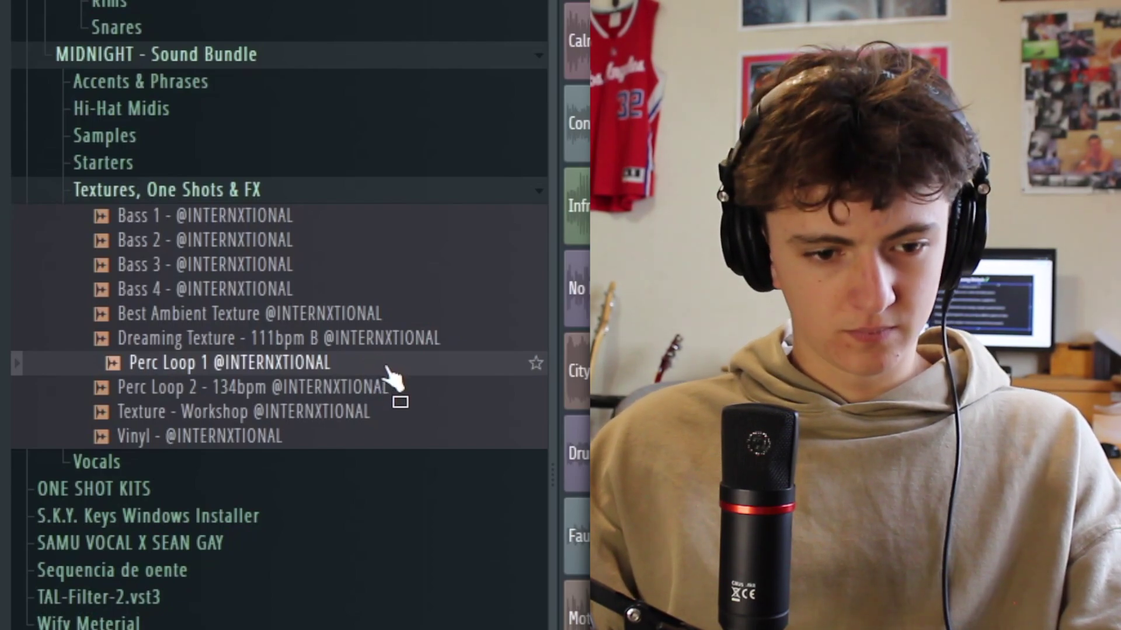
drag(386, 371, 389, 411)
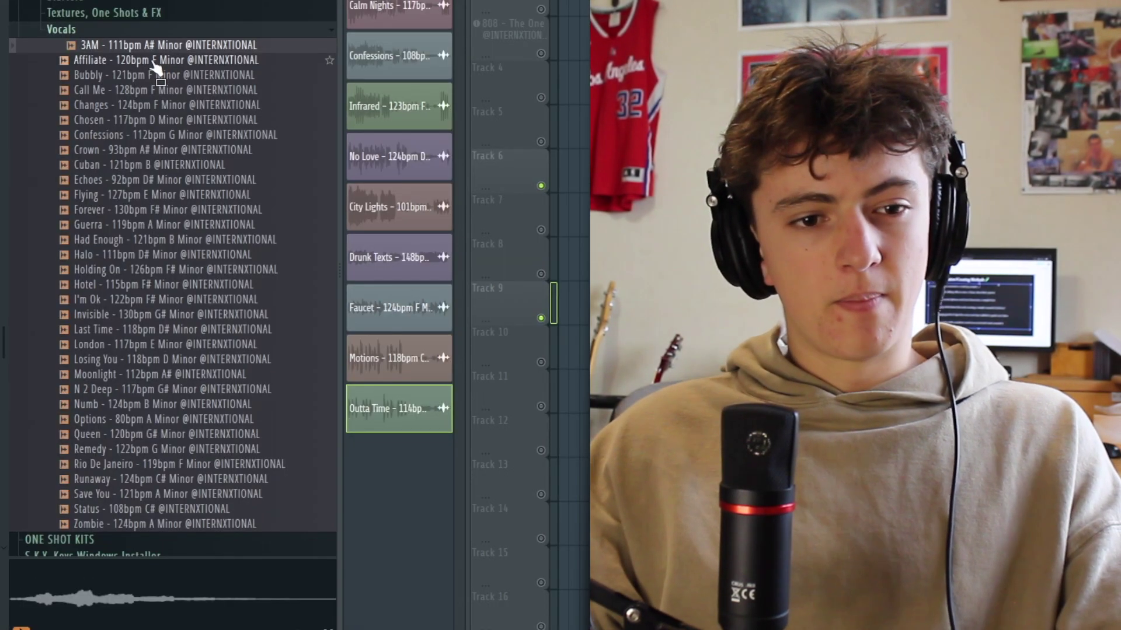
Audition the 3AM, Bubbly, Changes, Confessions and Echoes samples in the bundle's Vocals folder
click(106, 172)
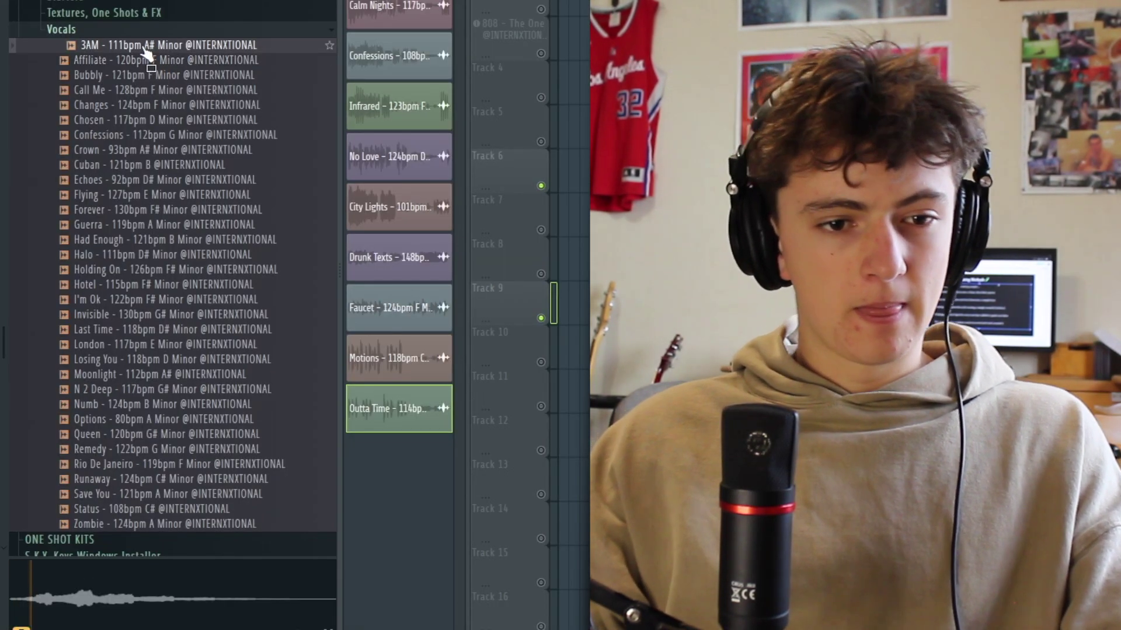
click(233, 77)
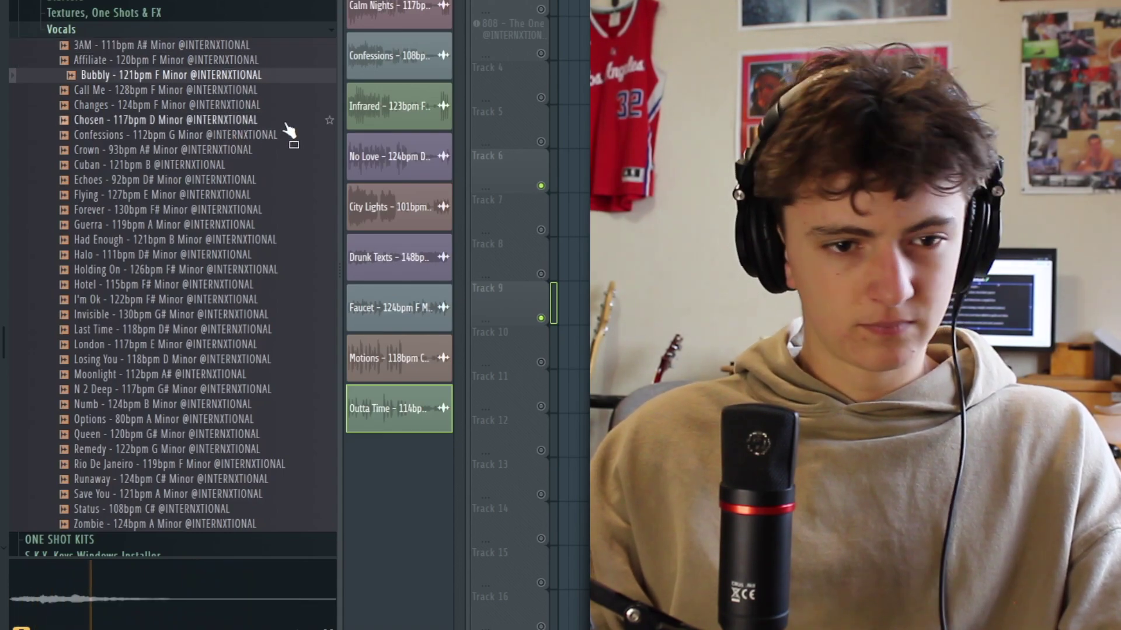
click(222, 108)
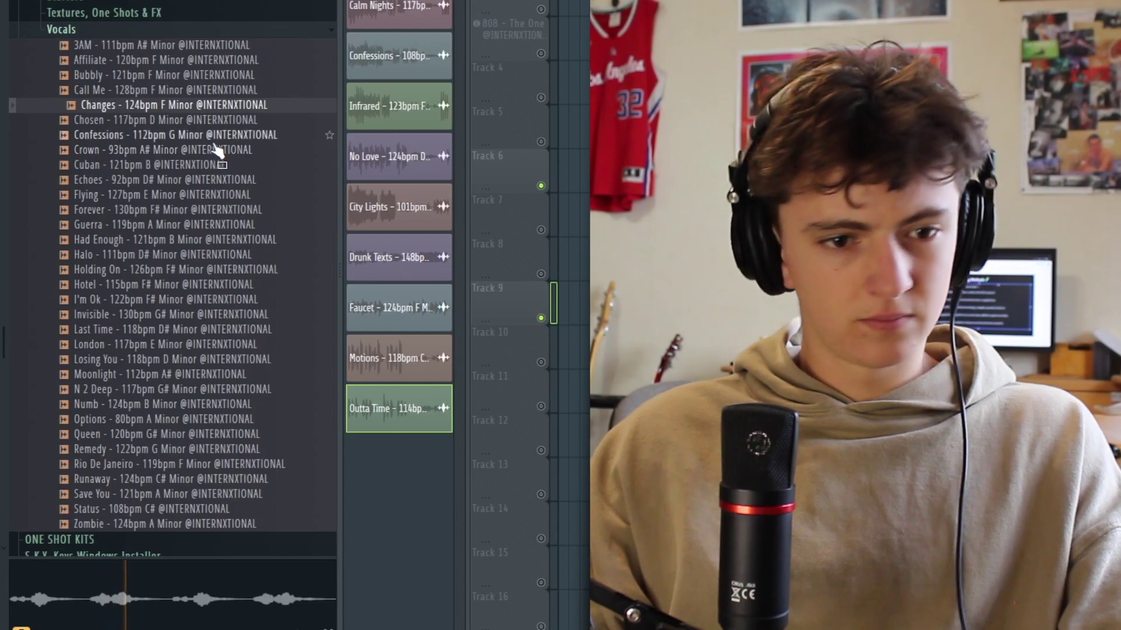
click(216, 143)
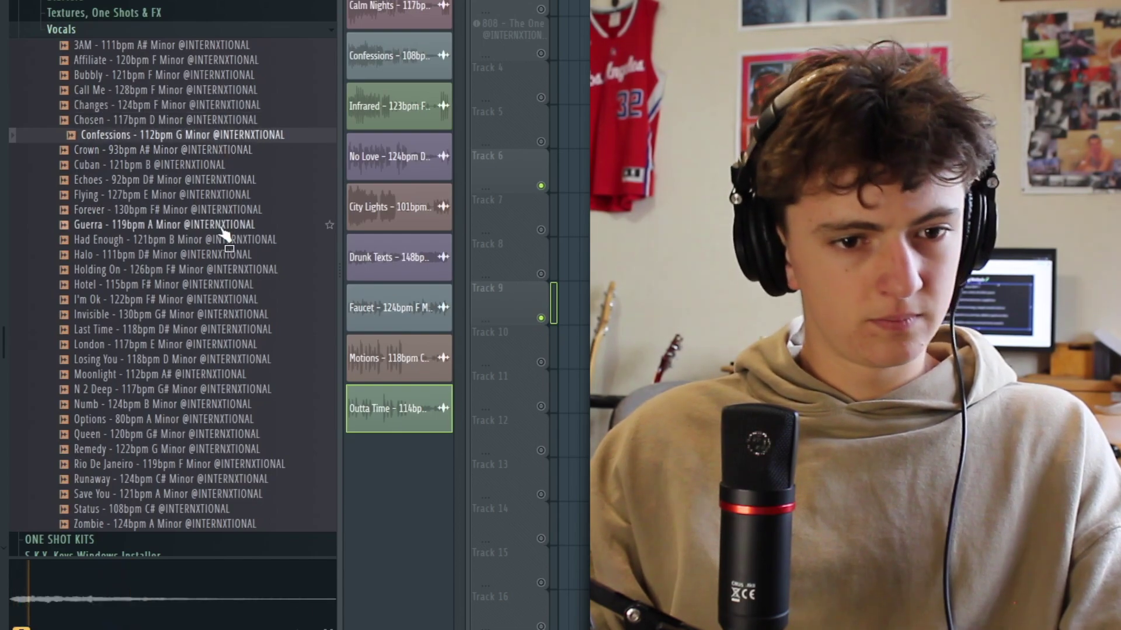
click(188, 182)
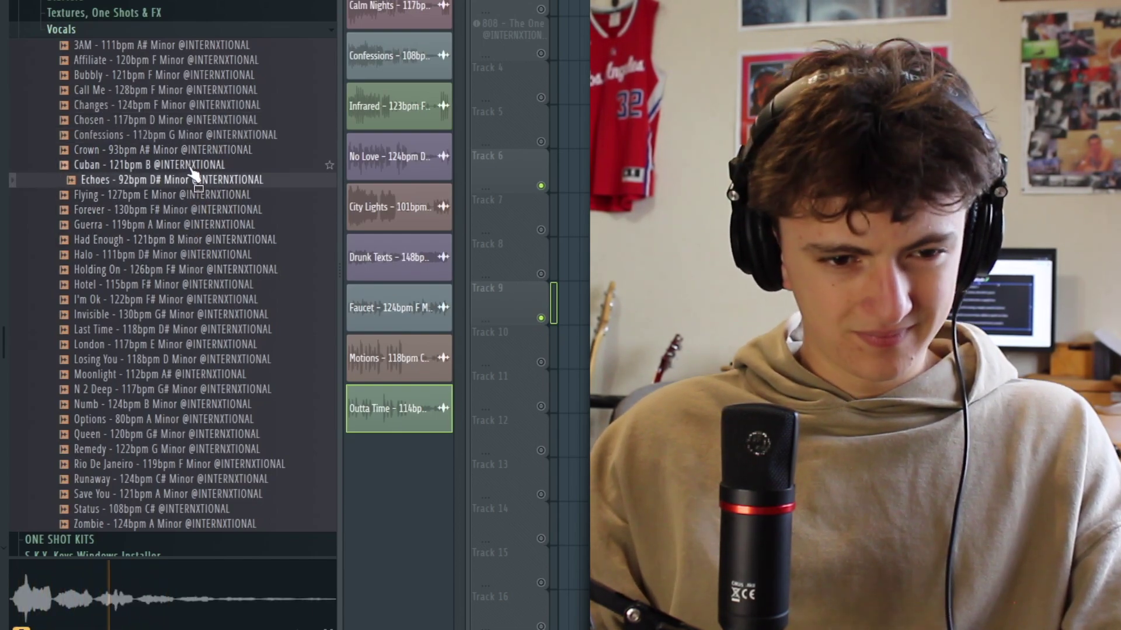
Audition the Guerra, Halo, Hotel and Last Time vocal samples
click(188, 226)
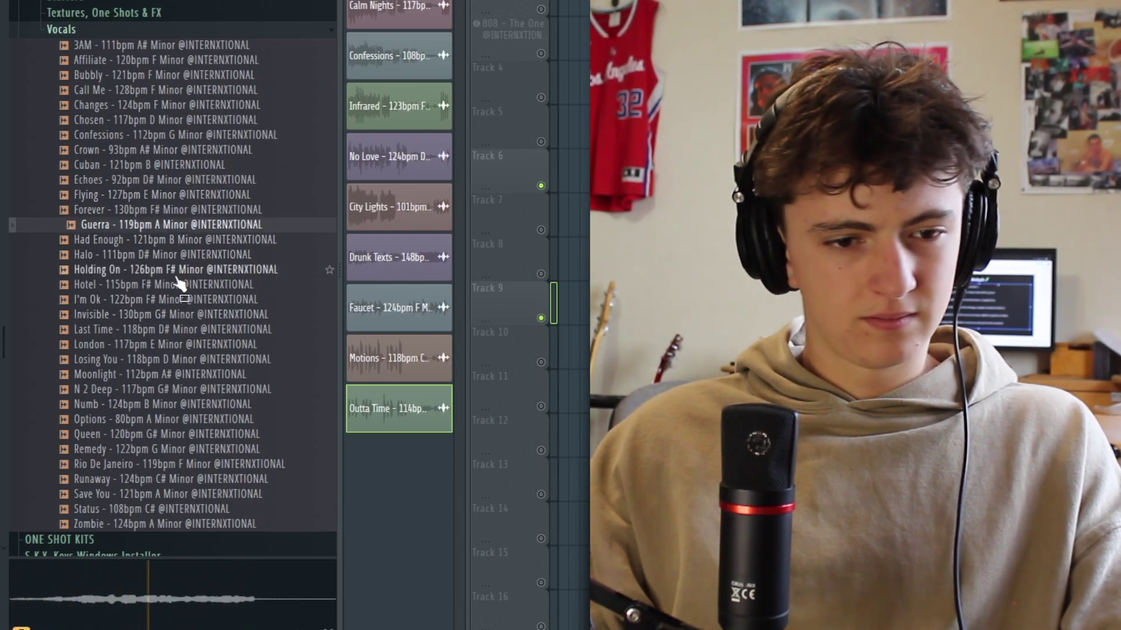
click(208, 257)
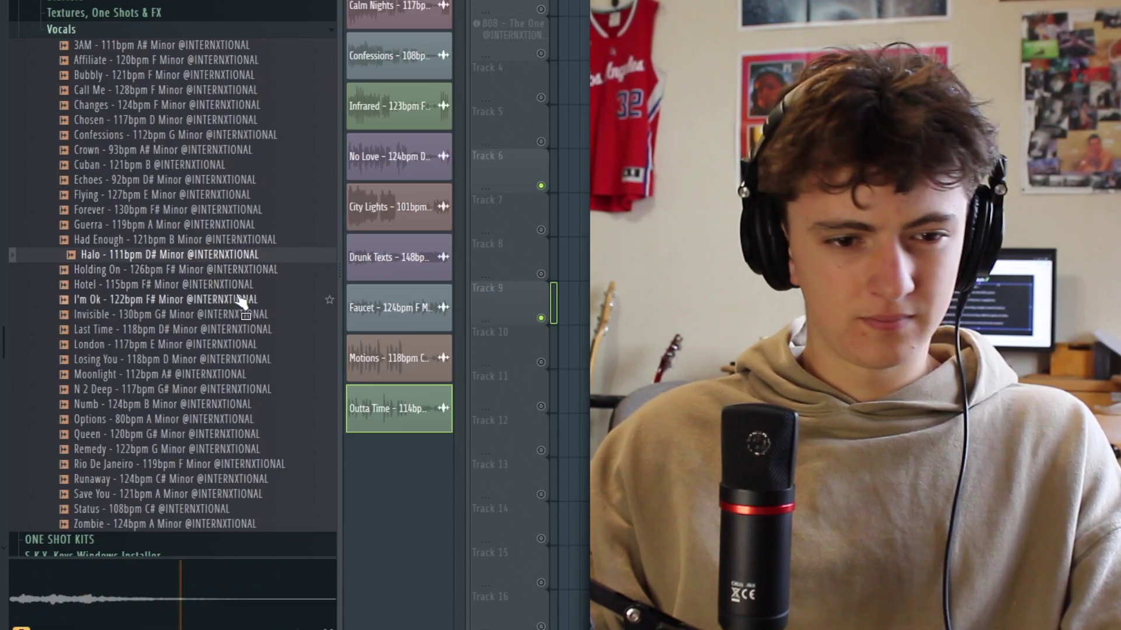
click(222, 288)
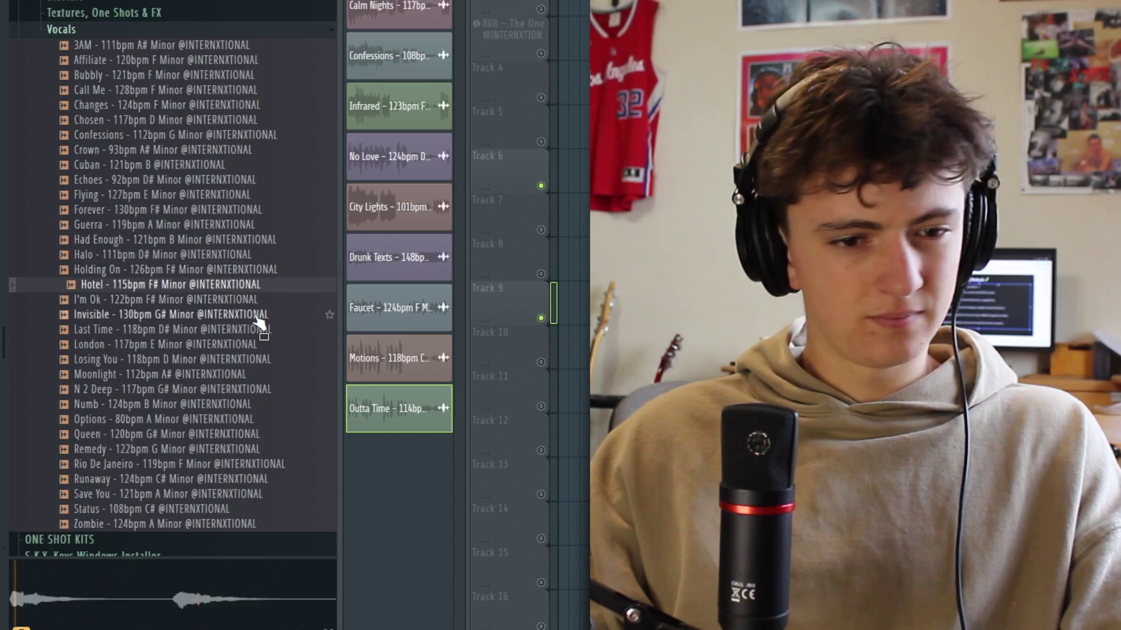
click(221, 329)
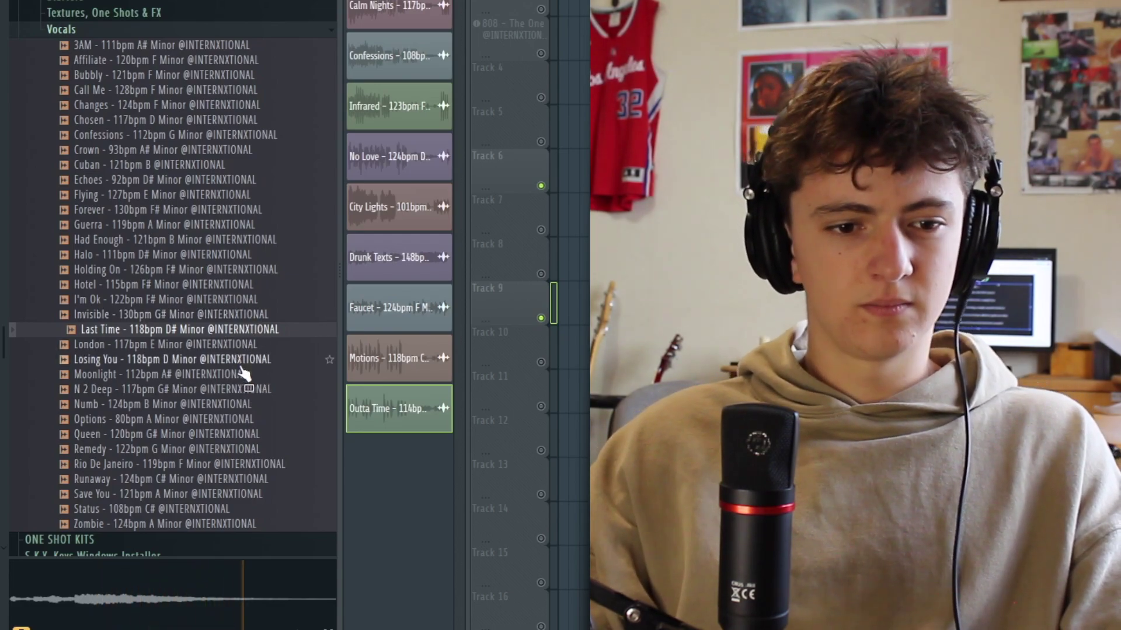
Audition the Moonlight, Numb, Options and Remedy samples further down the Vocals folder
scroll(243, 344, down, 6)
click(214, 286)
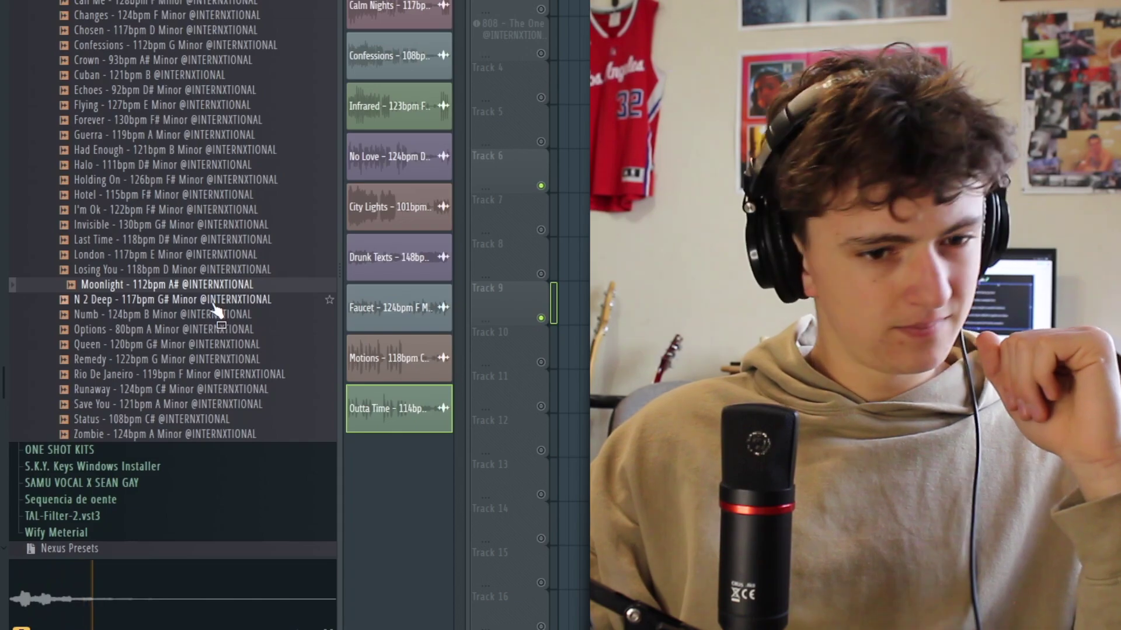
click(237, 316)
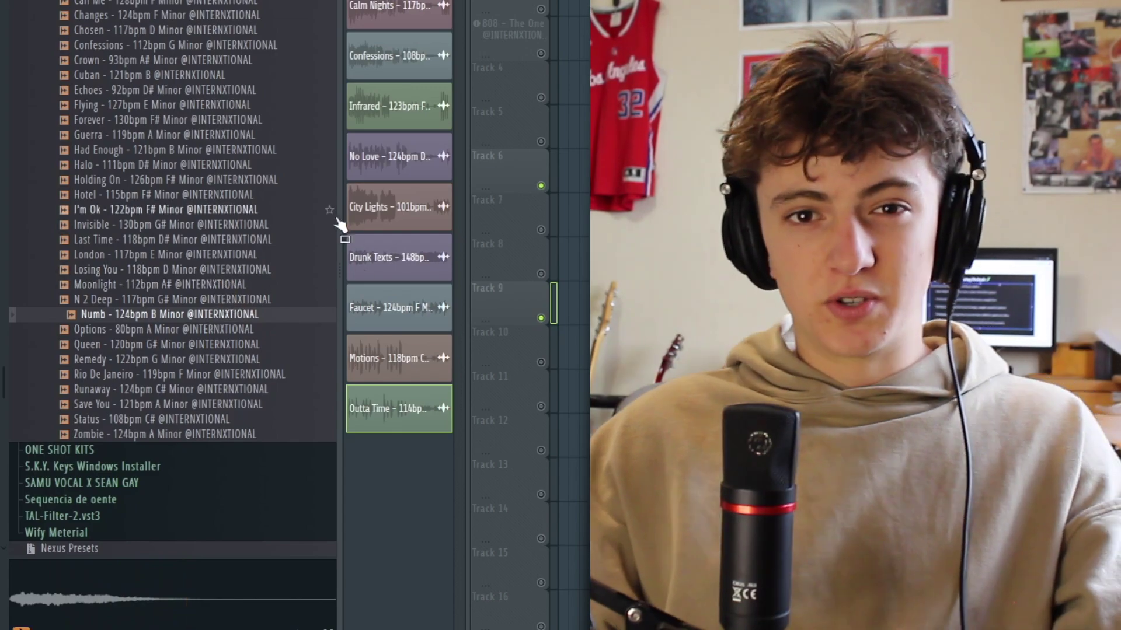
click(225, 329)
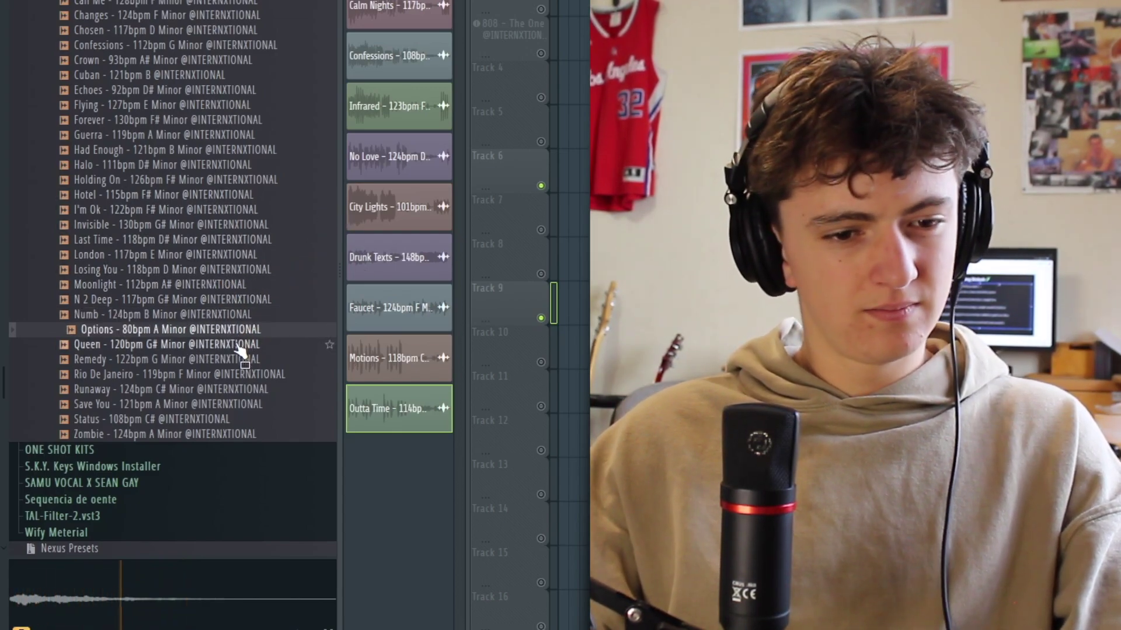
click(261, 360)
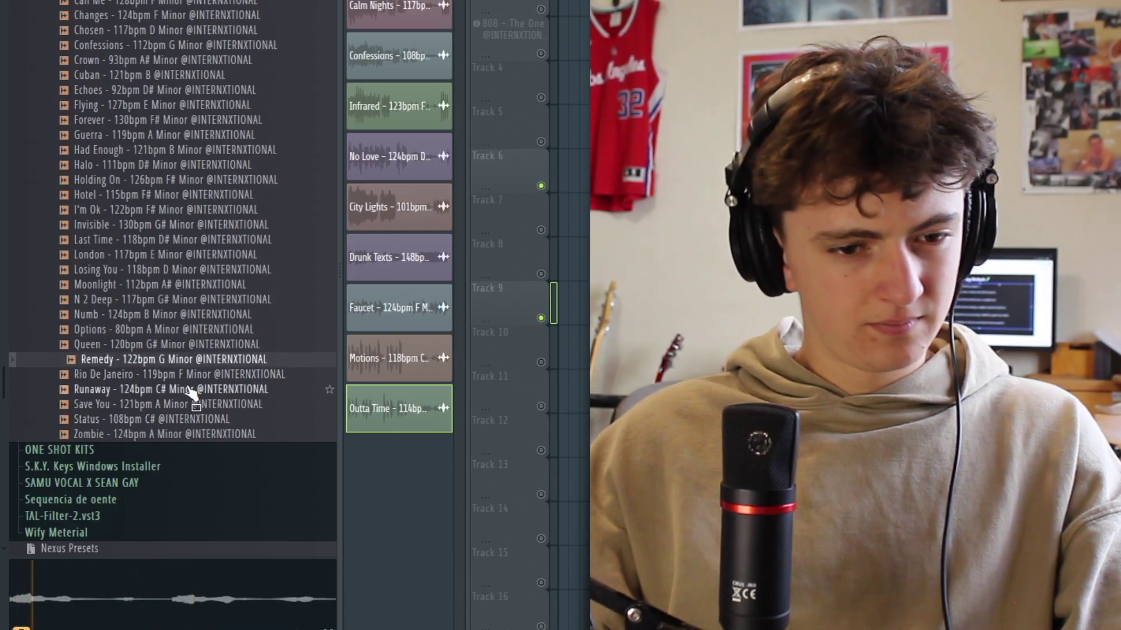
Audition the Runaway and Status vocal samples near the end of the Vocals folder
click(283, 390)
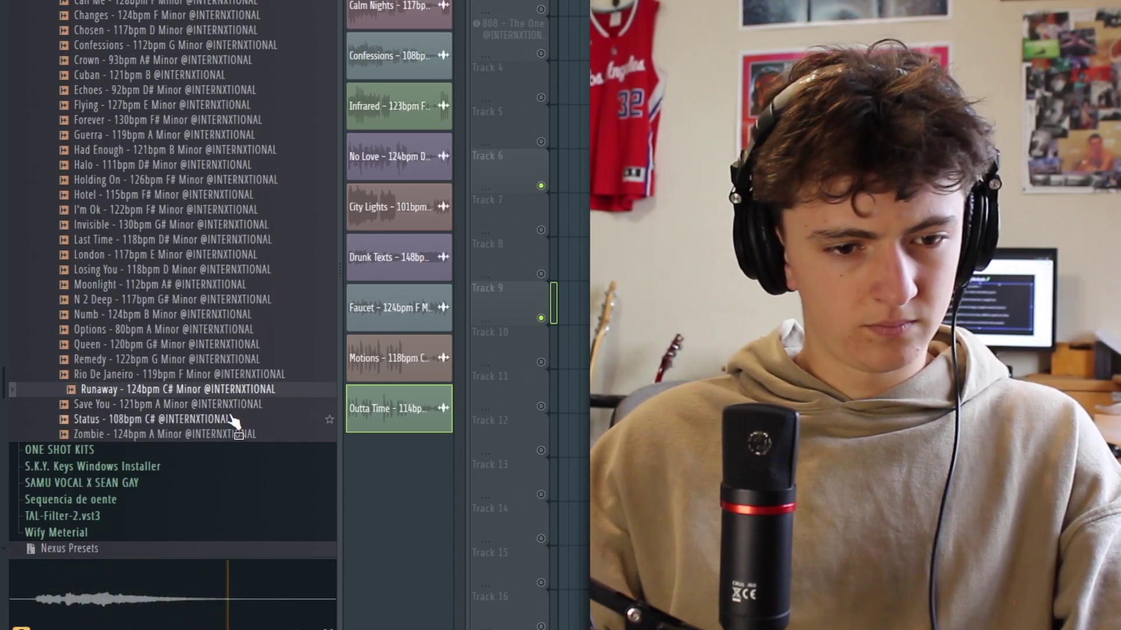
click(231, 419)
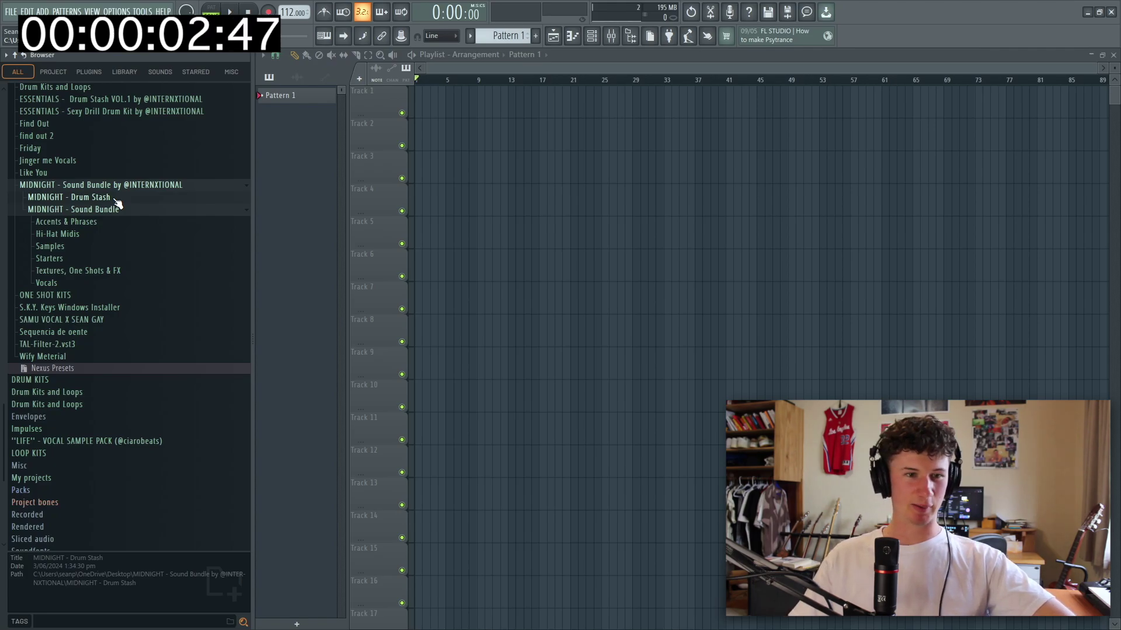
Audition the Analog, Balls and Brixton samples in the Sound Bundle's Accents & Phrases folder
click(85, 221)
click(117, 188)
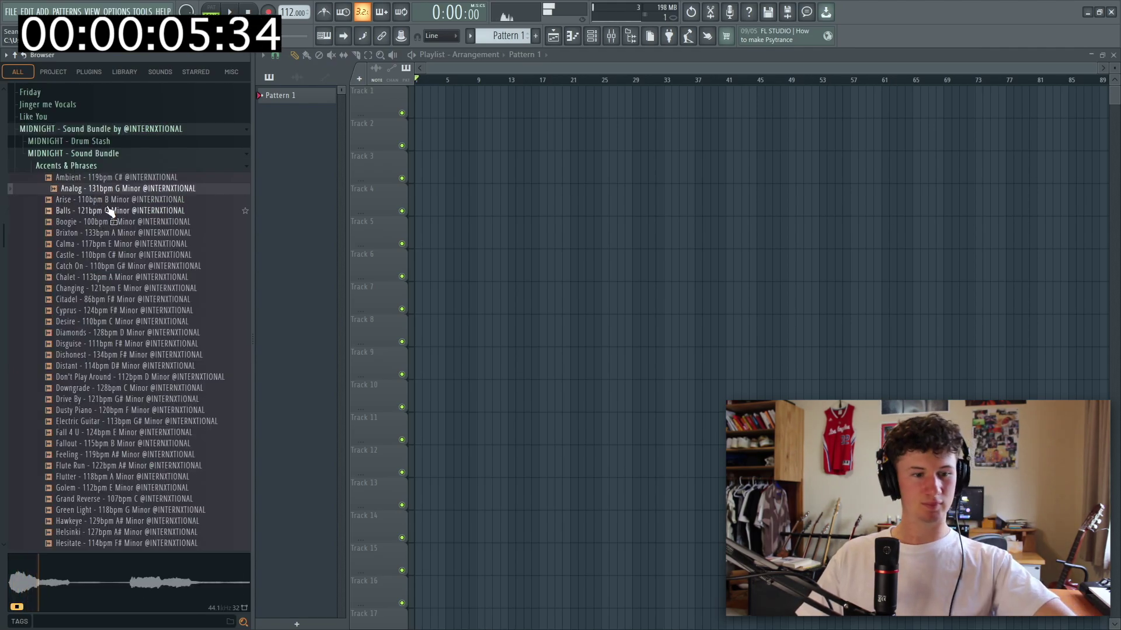
click(109, 211)
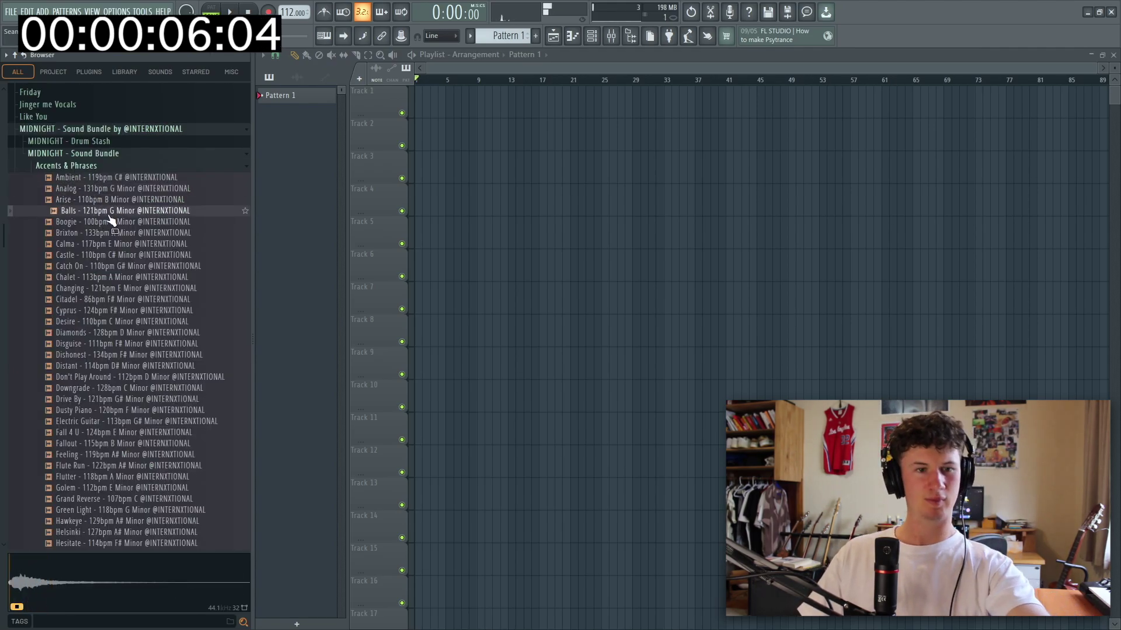
click(136, 233)
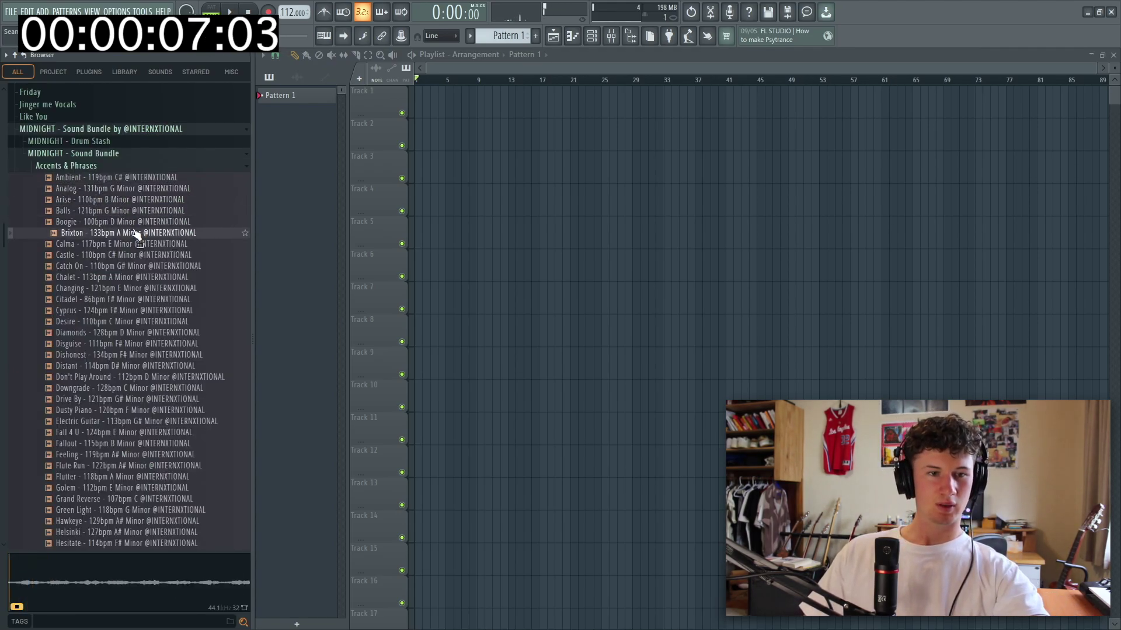
Place Ambient - 119bpm C# at the start of Track 1, stretched to eight bars, and set the project tempo to 115 BPM
click(111, 179)
drag(458, 121, 417, 98)
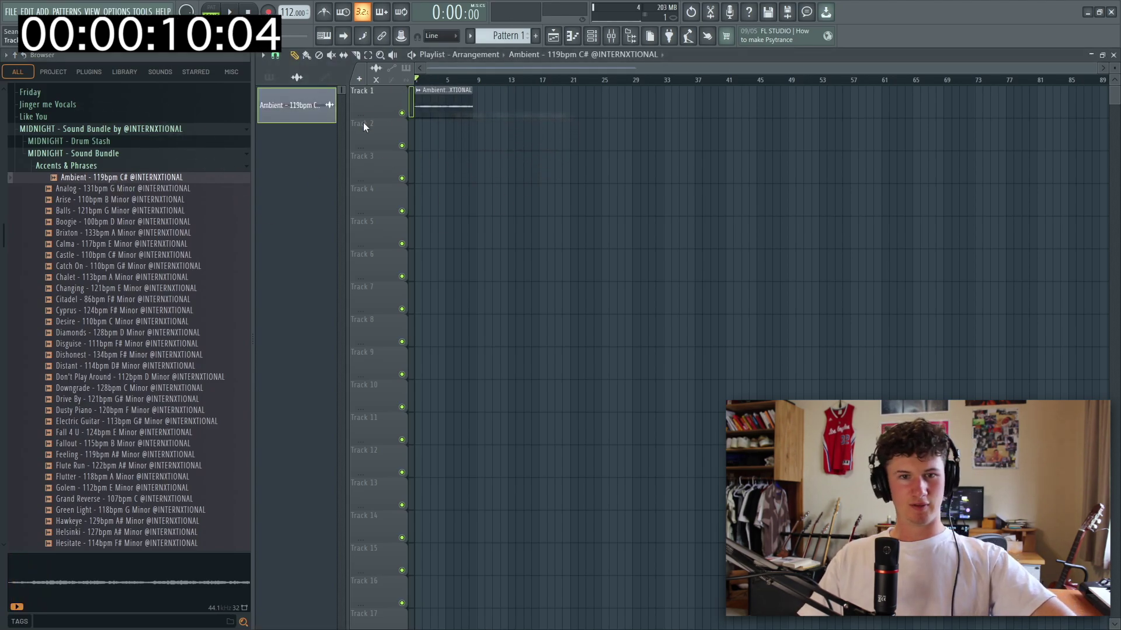
scroll(437, 105, up, 5)
double_click(449, 100)
drag(517, 204, 517, 178)
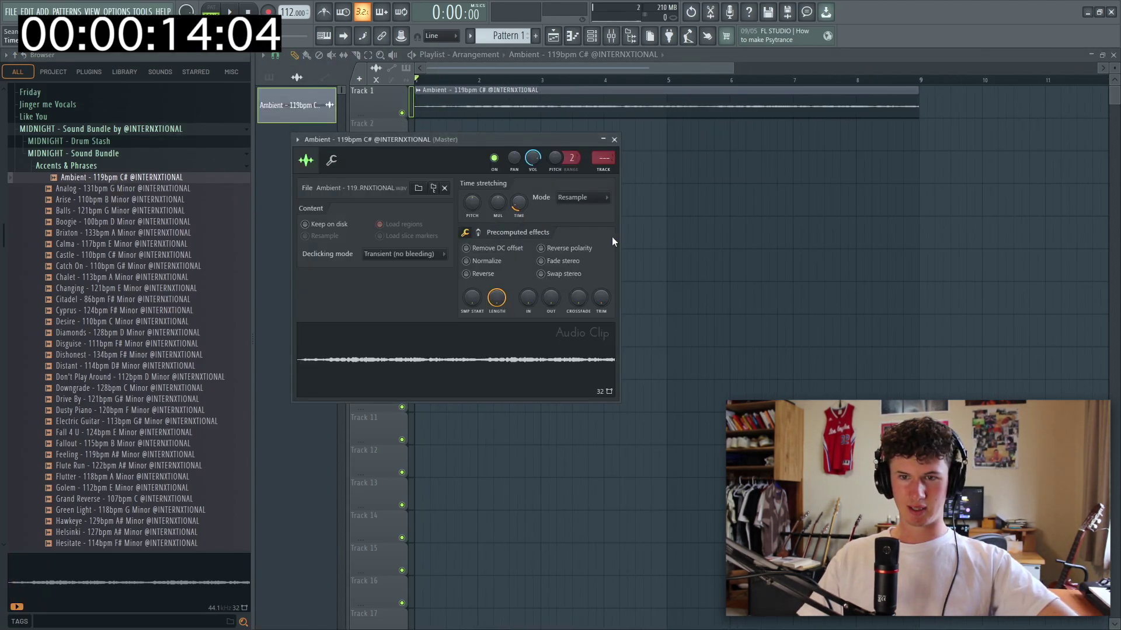
key(Escape)
scroll(926, 112, up, 2)
scroll(576, 107, down, 5)
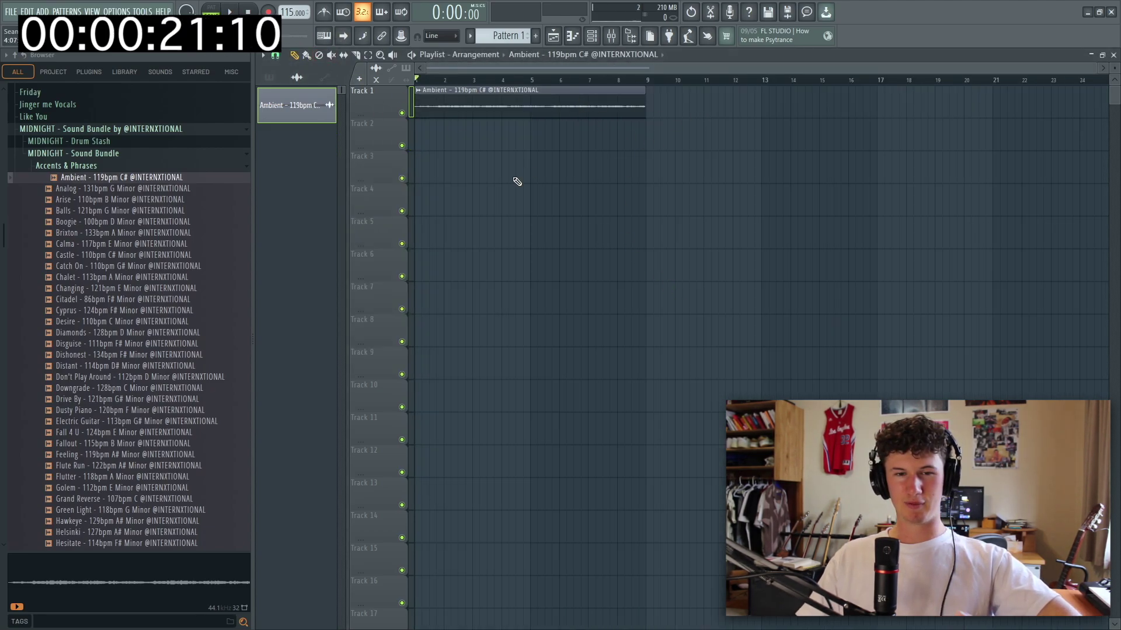
Place Calma - 117bpm E Minor at the start of Track 5 and time-stretch it to two bars
drag(236, 284, 416, 233)
scroll(378, 208, up, 3)
scroll(378, 207, up, 2)
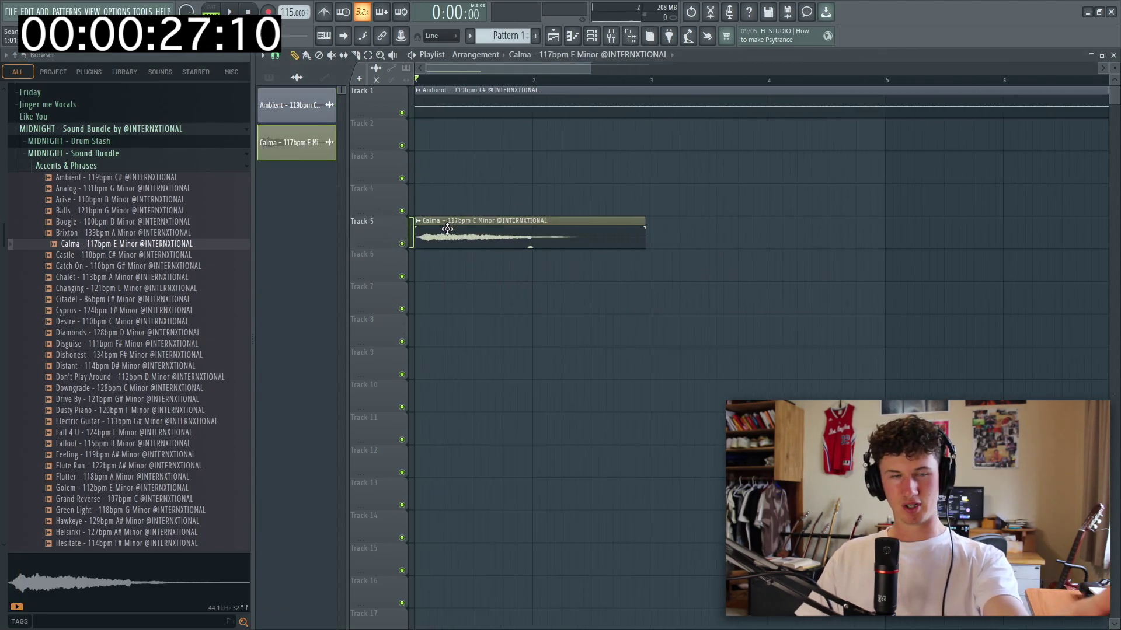
double_click(511, 248)
drag(488, 156, 453, 283)
drag(499, 347, 499, 318)
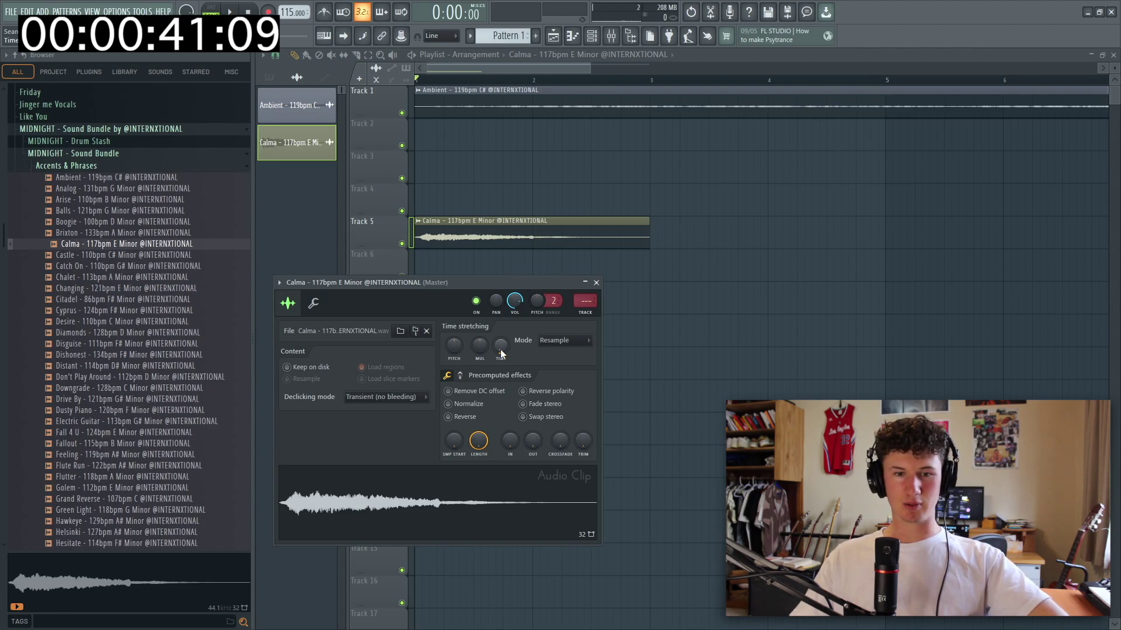
mouse_move(503, 356)
mouse_down()
mouse_move(505, 341)
mouse_move(499, 355)
mouse_up()
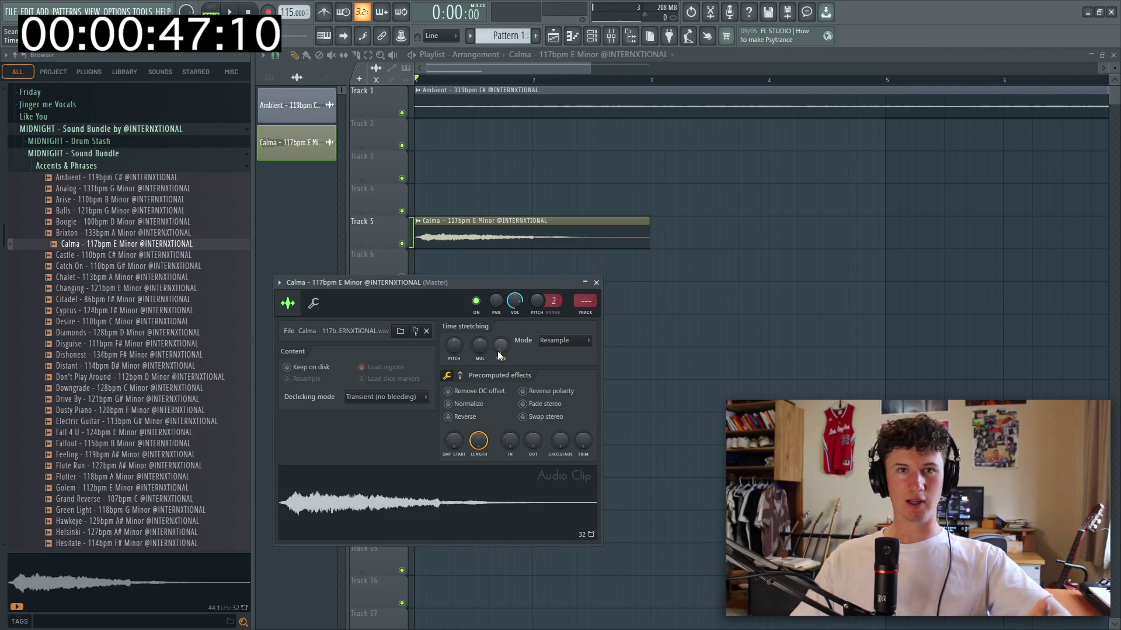
Play the Ambient and Calma clips together and review the Ambient clip's channel settings
right_click(736, 392)
key(space)
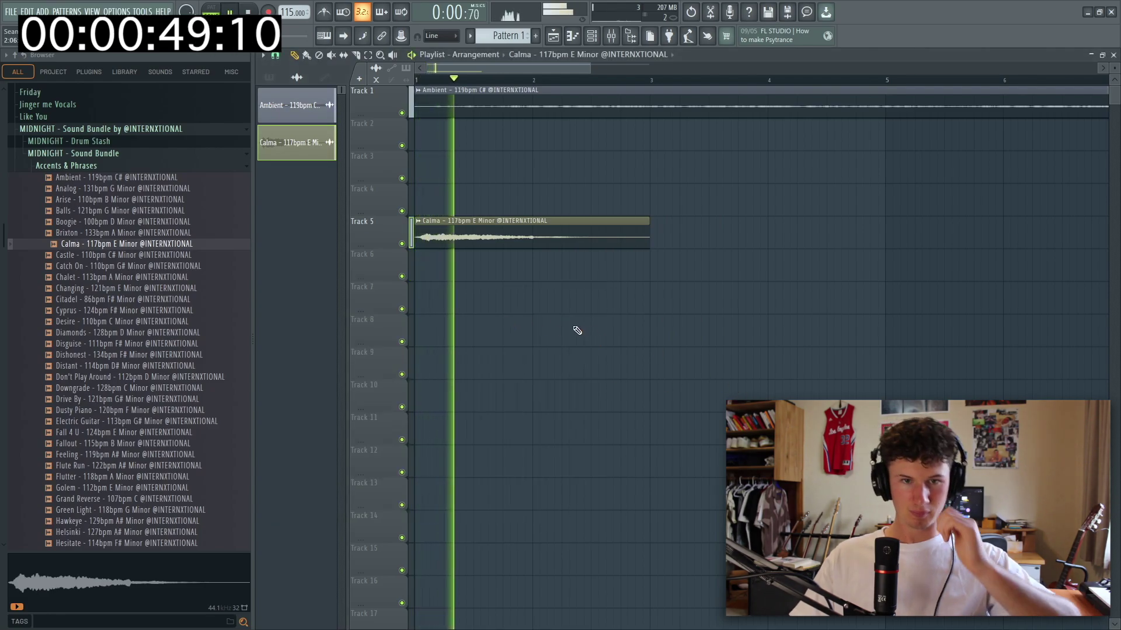
scroll(532, 231, down, 3)
double_click(498, 107)
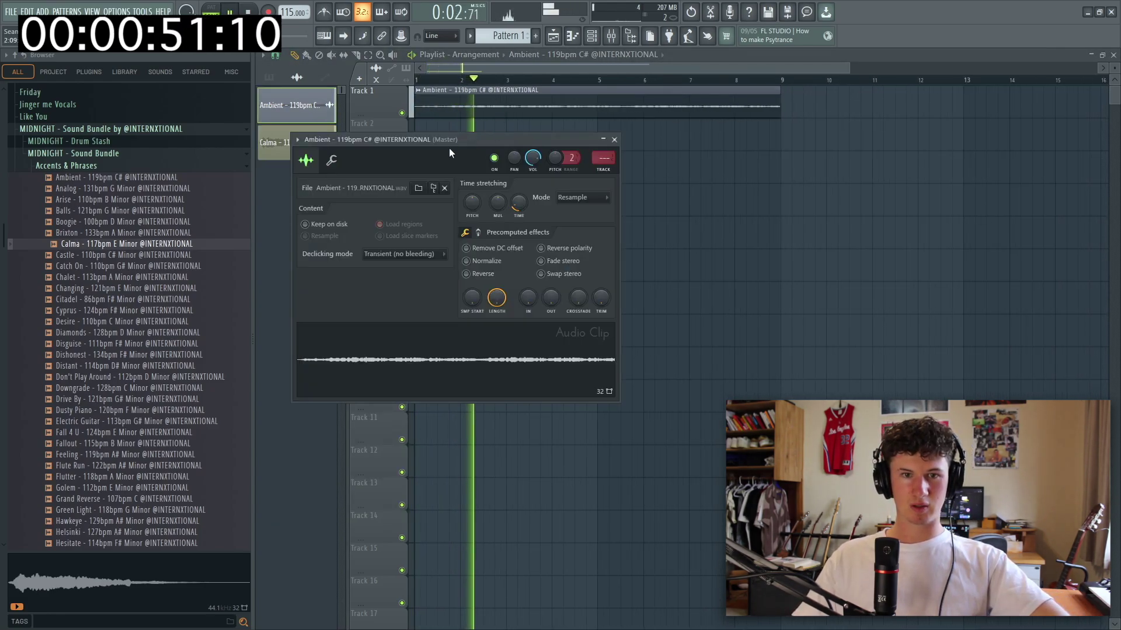
key(Escape)
scroll(387, 240, up, 3)
key(space)
Make the second Calma clip on Track 2 unique and adjust its pitch in Stretch mode
double_click(500, 237)
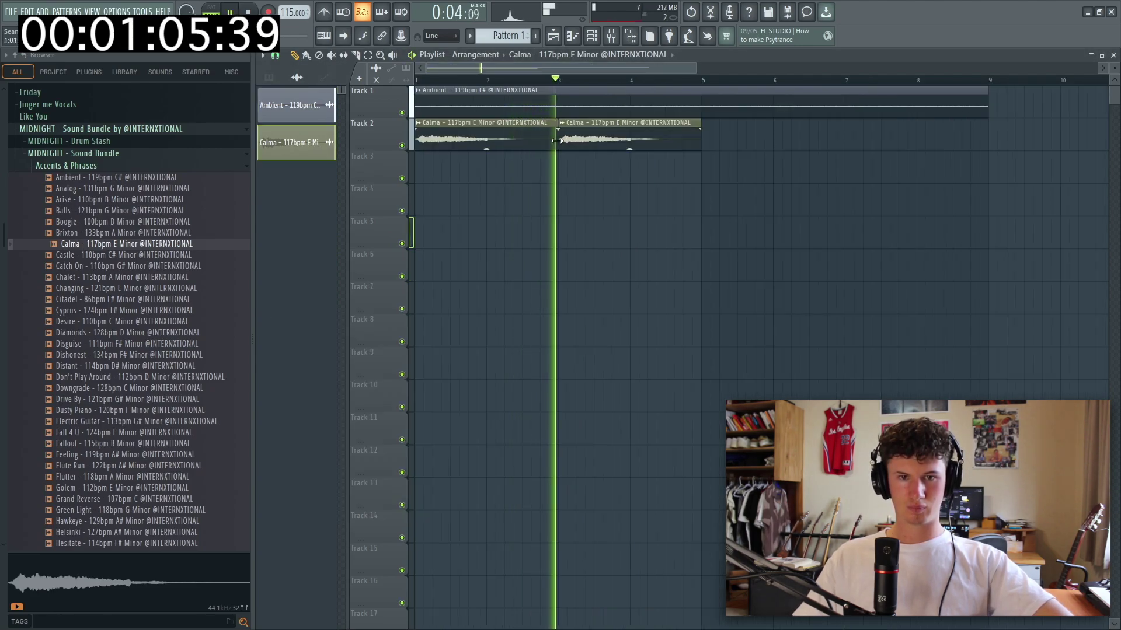
click(561, 124)
click(590, 231)
key(space)
double_click(603, 136)
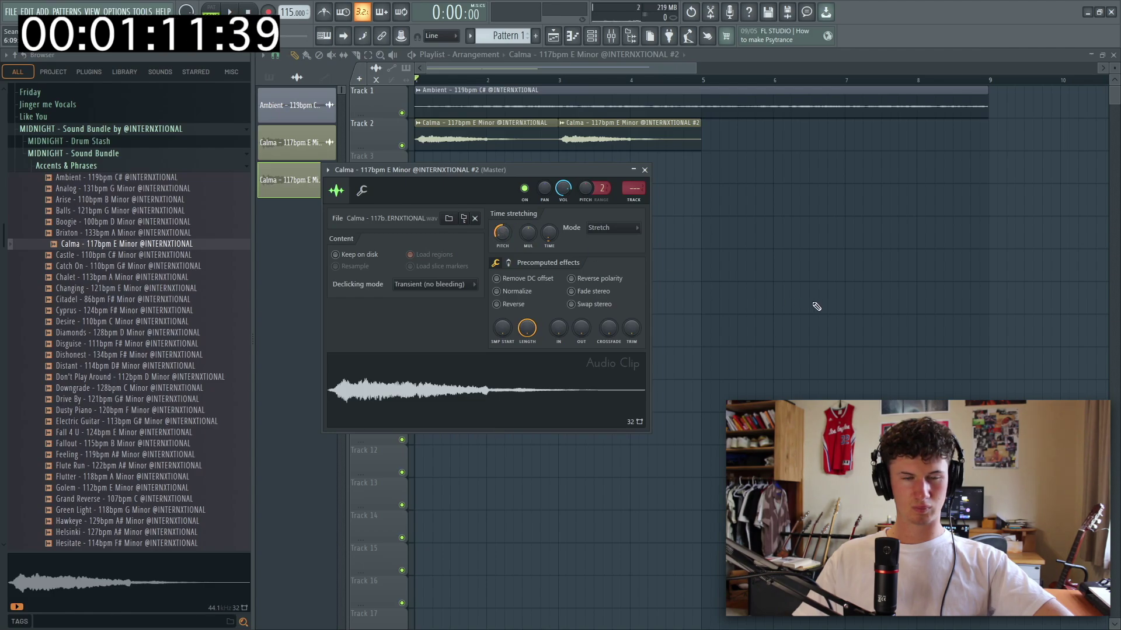
click(644, 170)
Lower the gain of both Calma clips to -3.9 dB and repeat the pair across bars 5 to 8 of Track 2
key(space)
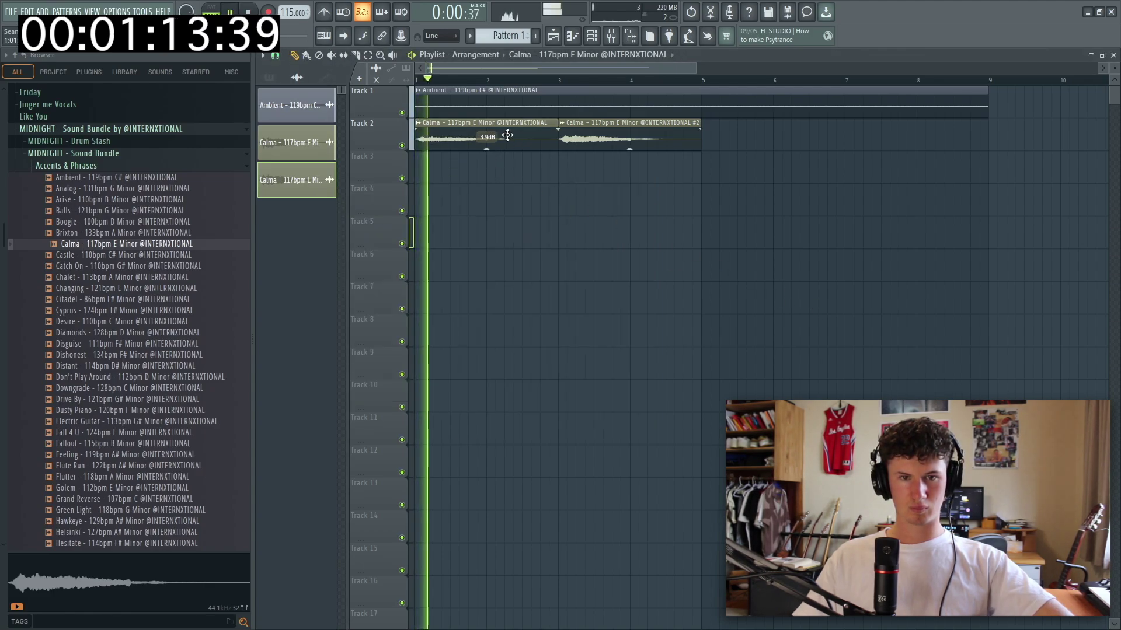
drag(629, 148, 629, 159)
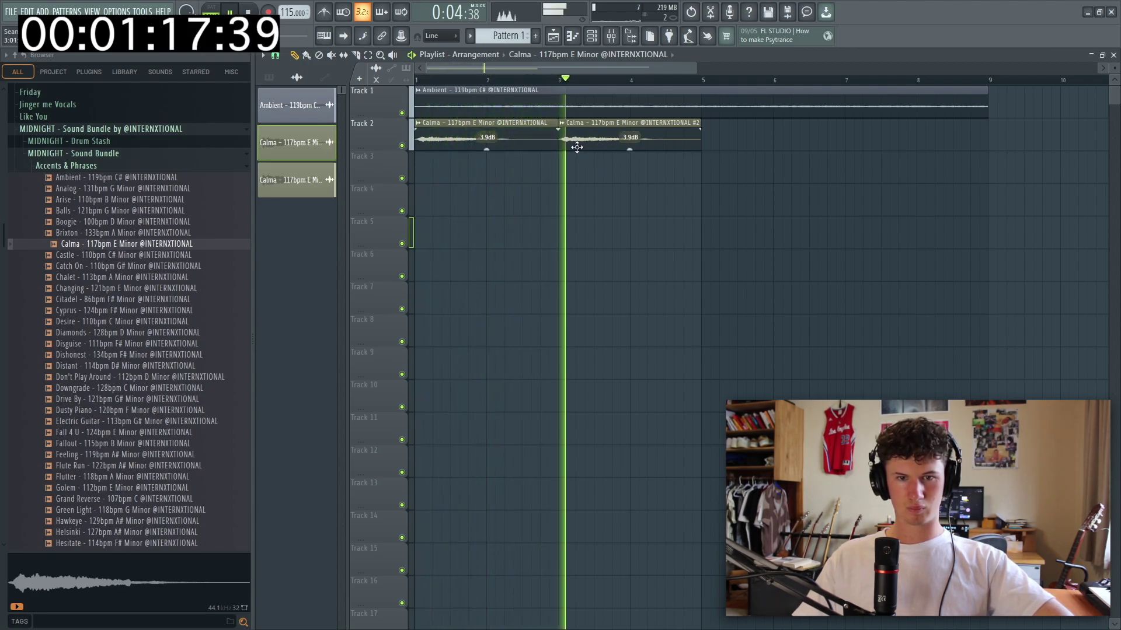
scroll(578, 149, down, 2)
drag(565, 148, 546, 150)
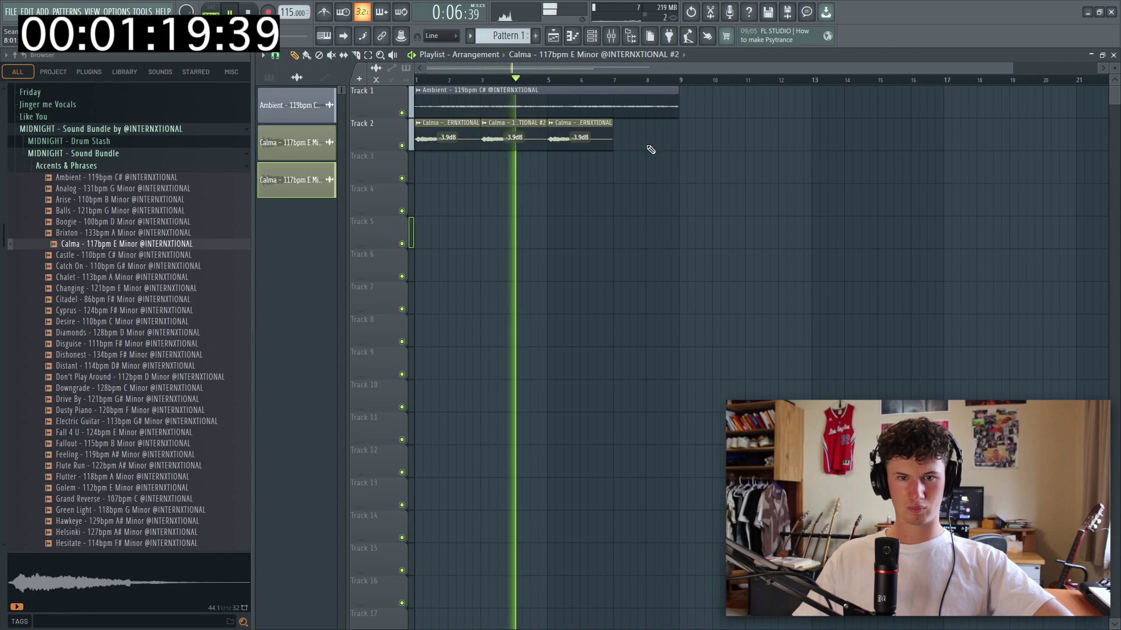
click(629, 143)
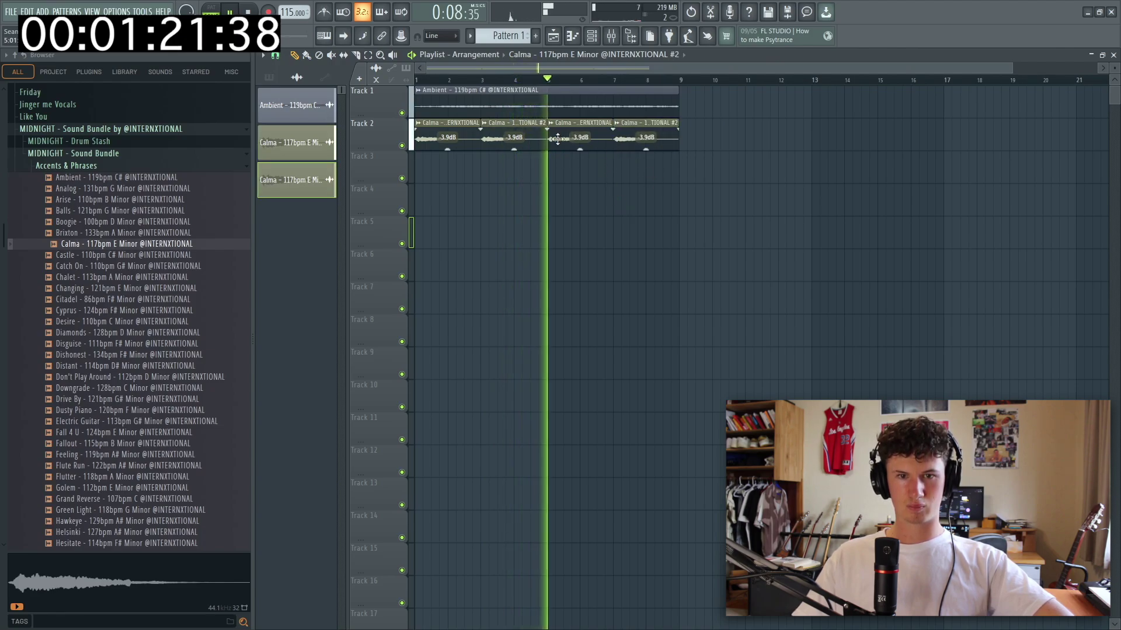
Switch the Ambient clip to Stretch mode with an adjusted pitch and play it with the Calma clips
double_click(542, 99)
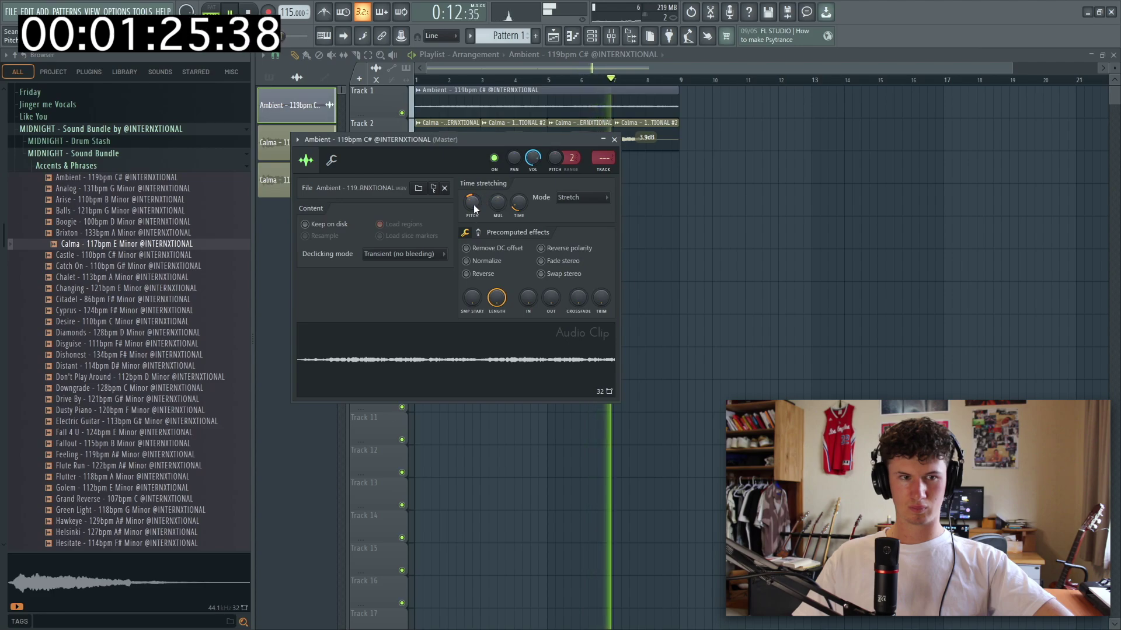
click(614, 140)
key(space)
key(space)
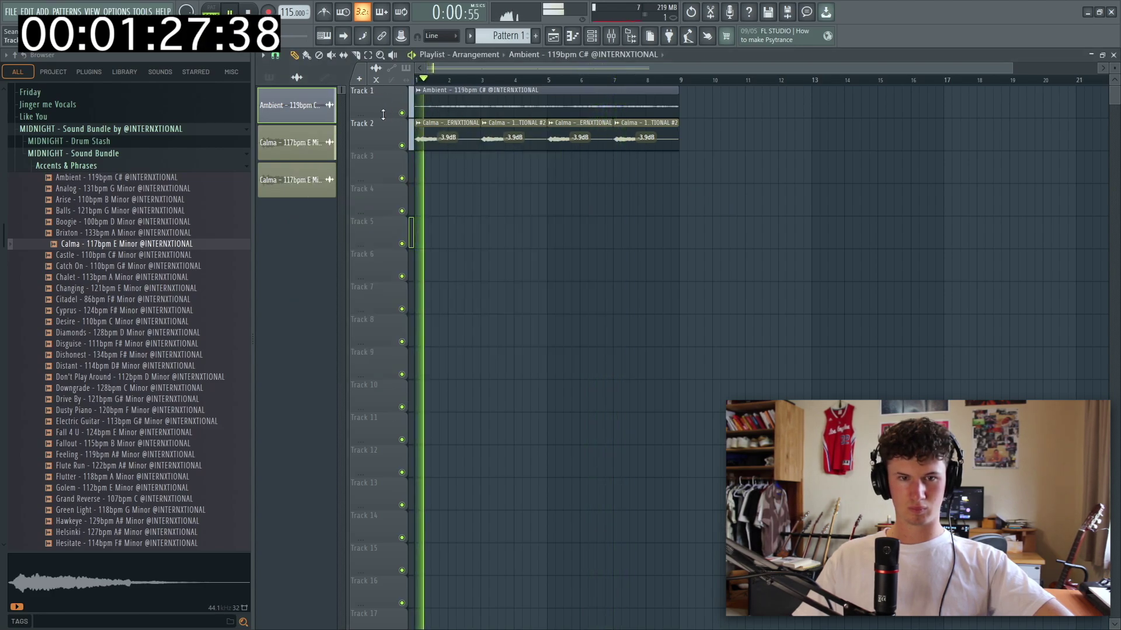
scroll(415, 114, up, 2)
mouse_move(661, 117)
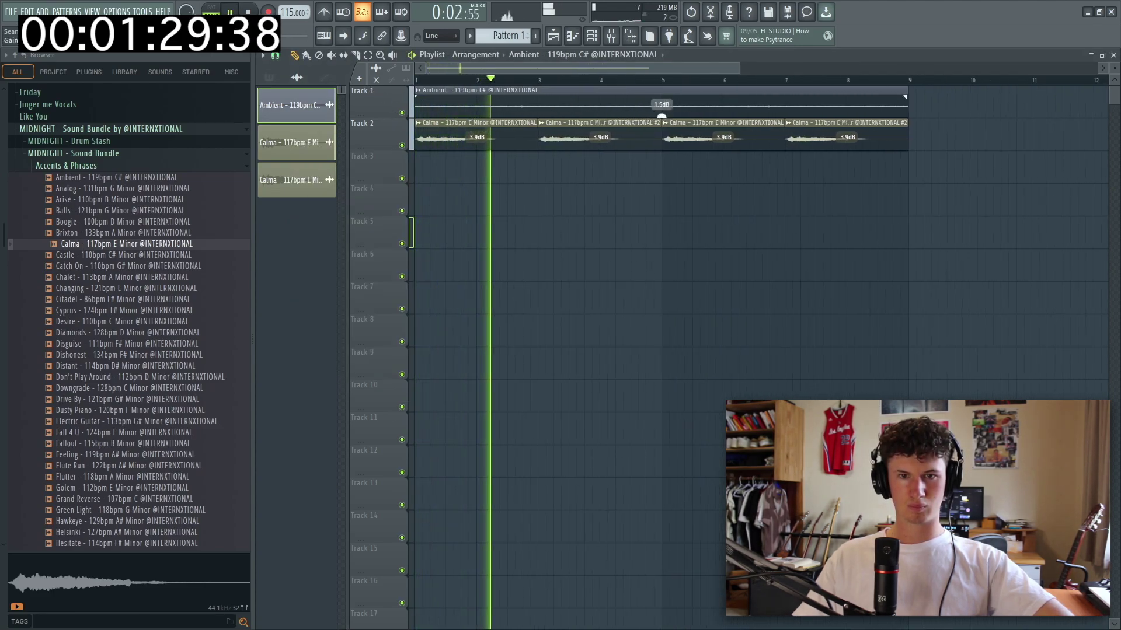
Route the Calma clip to mixer track 5 and adjust the stereo separation and volume of it and Insert 1
double_click(446, 146)
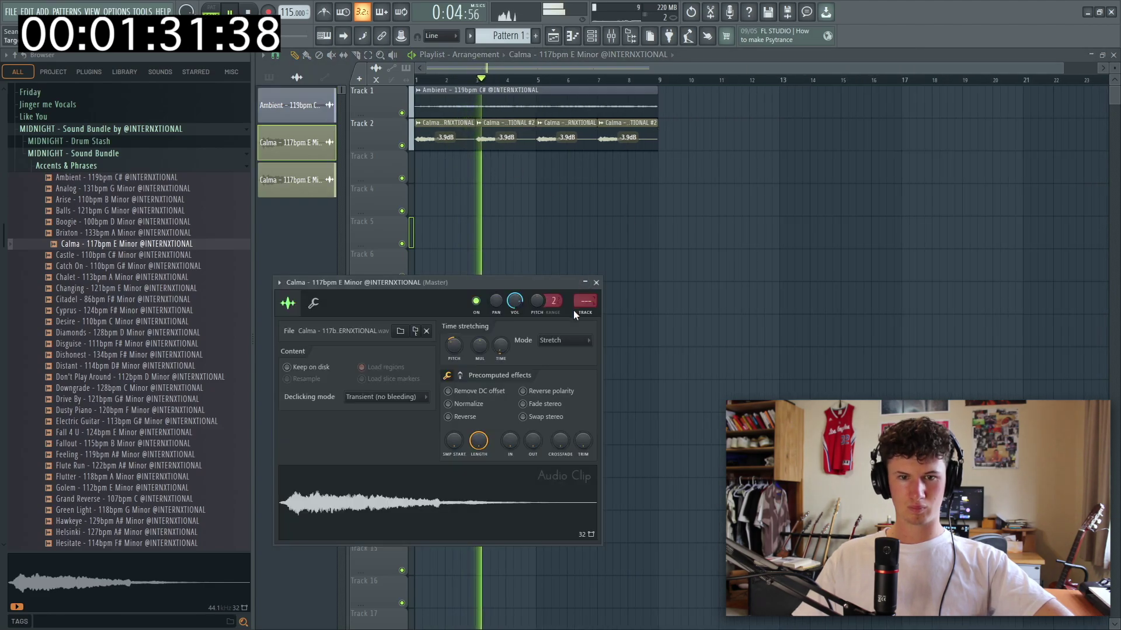
key(ctrl+l)
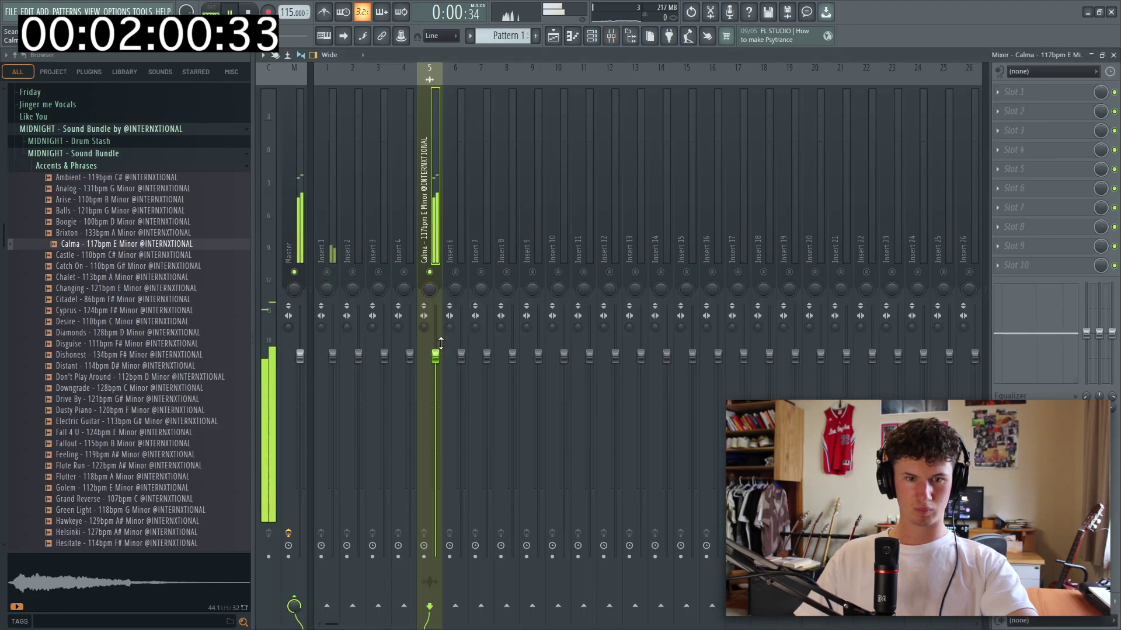
right_click(430, 273)
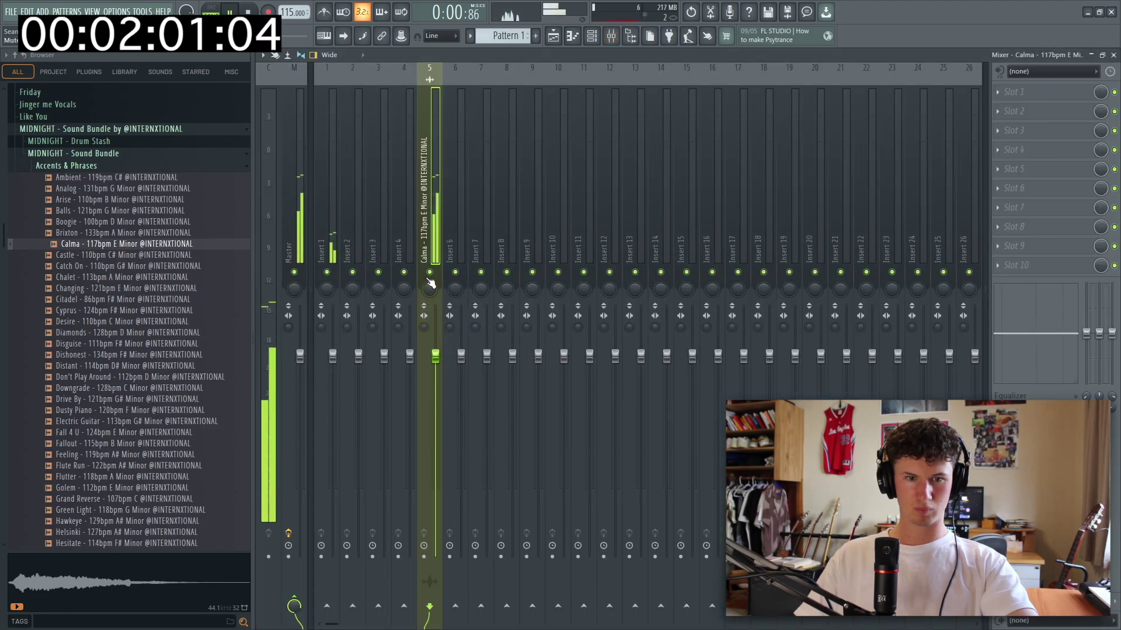
drag(321, 327, 332, 363)
drag(435, 356, 434, 358)
Add Fruity Parametric EQ 2 to the Calma mixer track and cut its low frequencies
click(1015, 93)
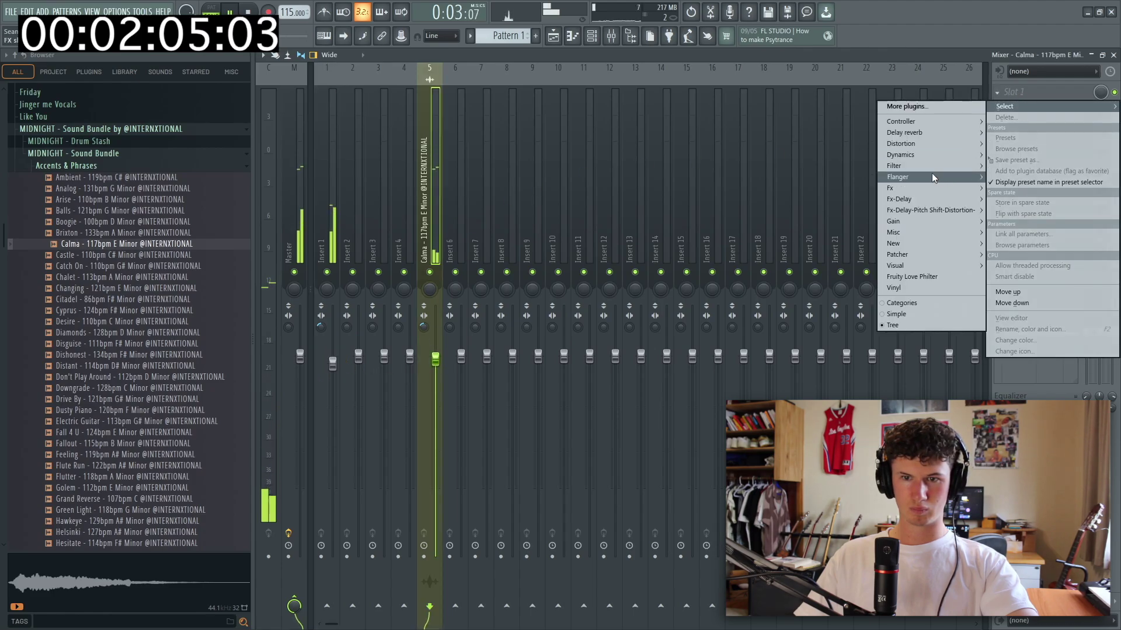
click(834, 222)
drag(376, 268, 396, 338)
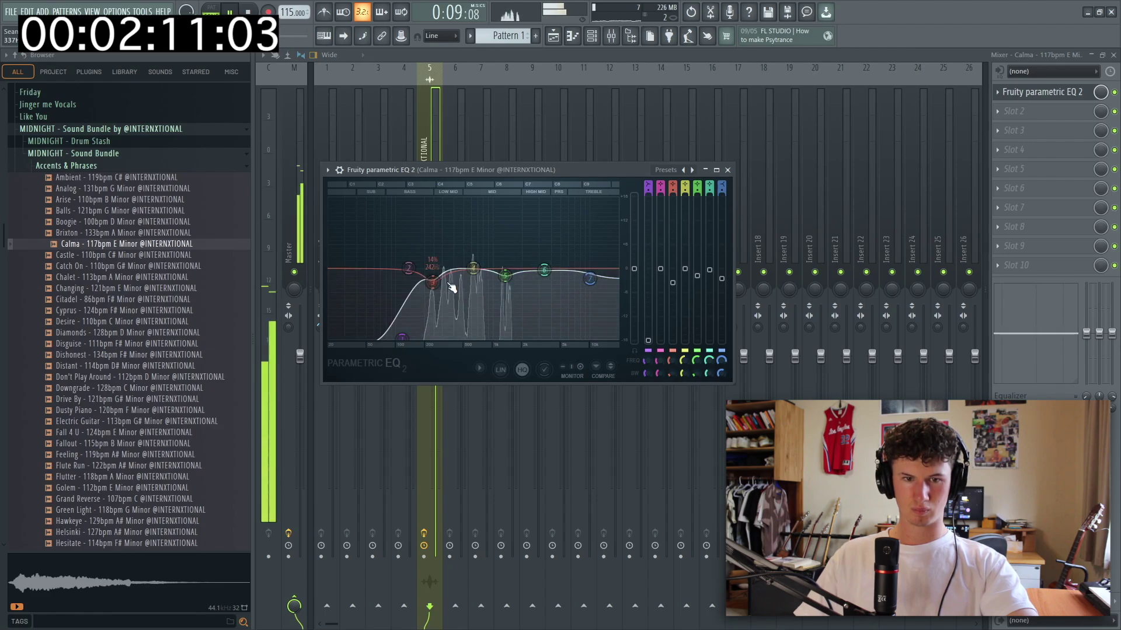
click(727, 169)
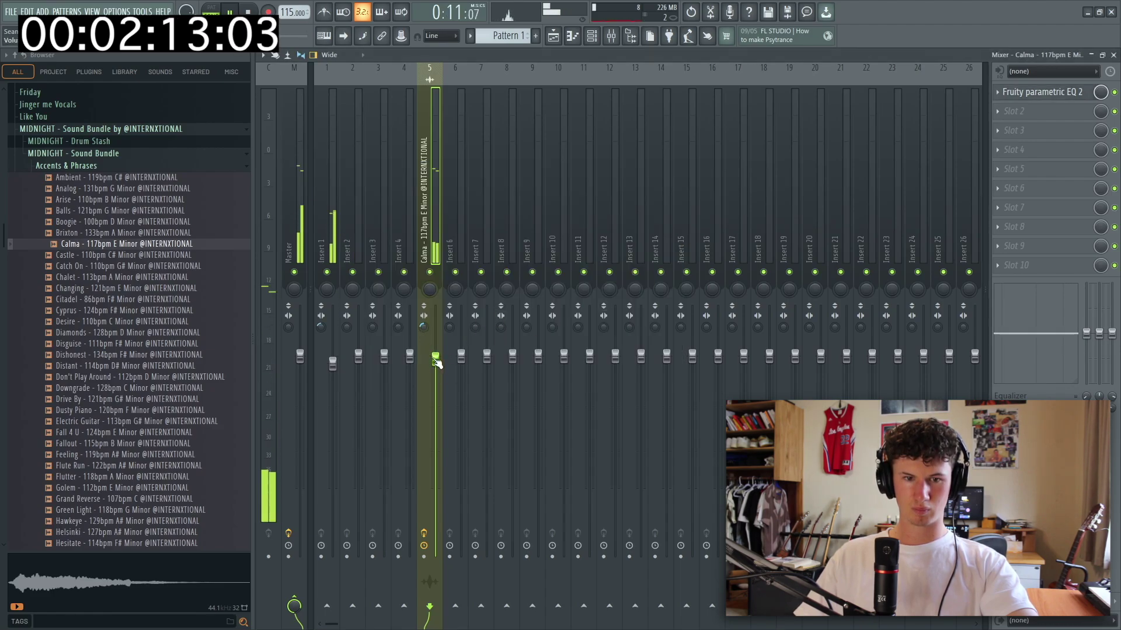
Add Fruity Reeverb 2 to the second effect slot of the Calma mixer track
click(1015, 111)
click(841, 198)
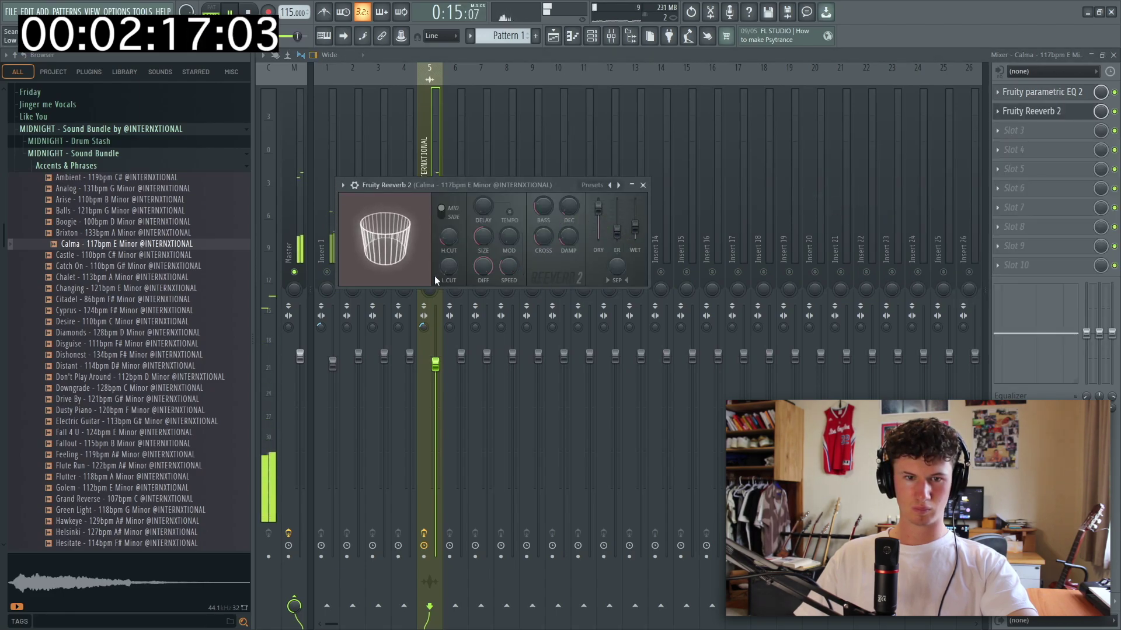
click(642, 185)
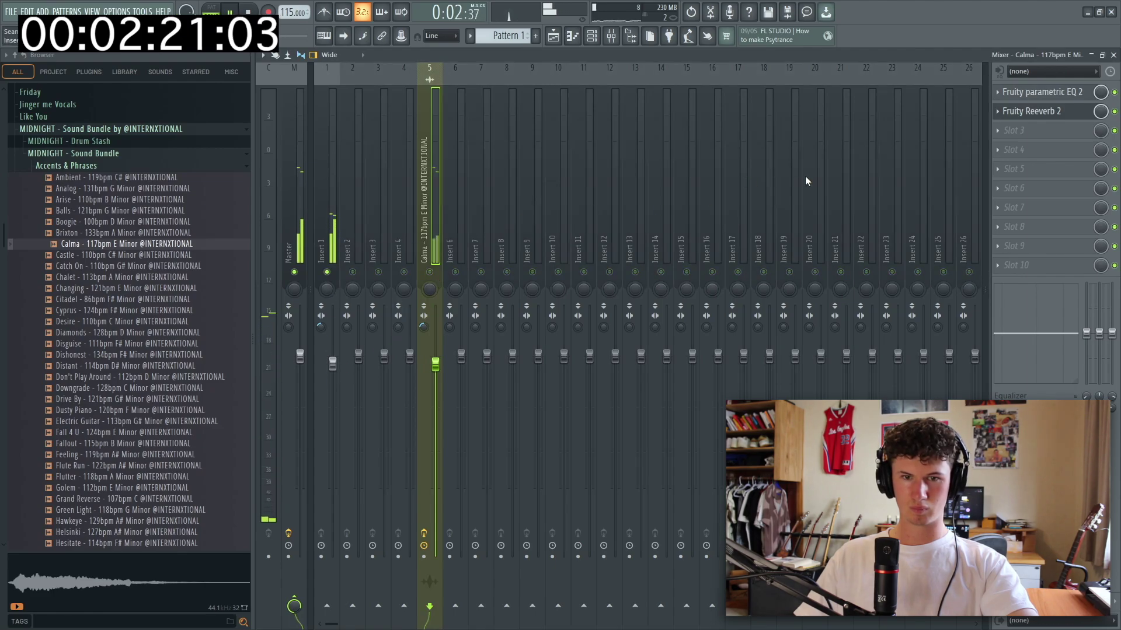
Add Fruity Reeverb 2 to the first effect slot of Insert 1 and leave the mixer
click(325, 225)
click(1019, 95)
click(843, 187)
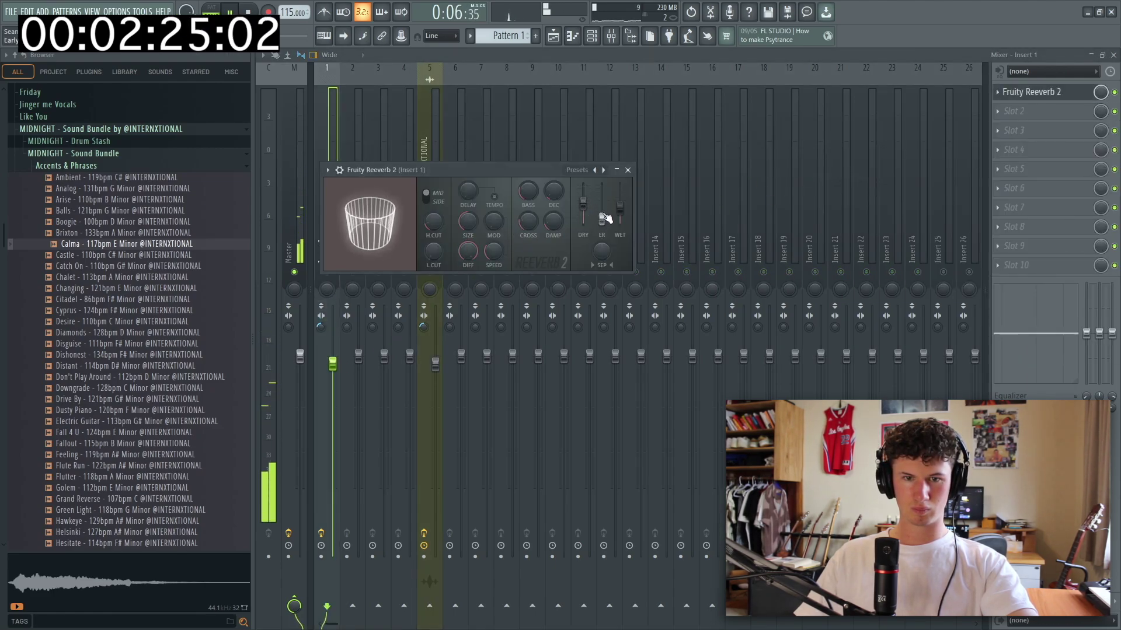
click(628, 170)
key(F9)
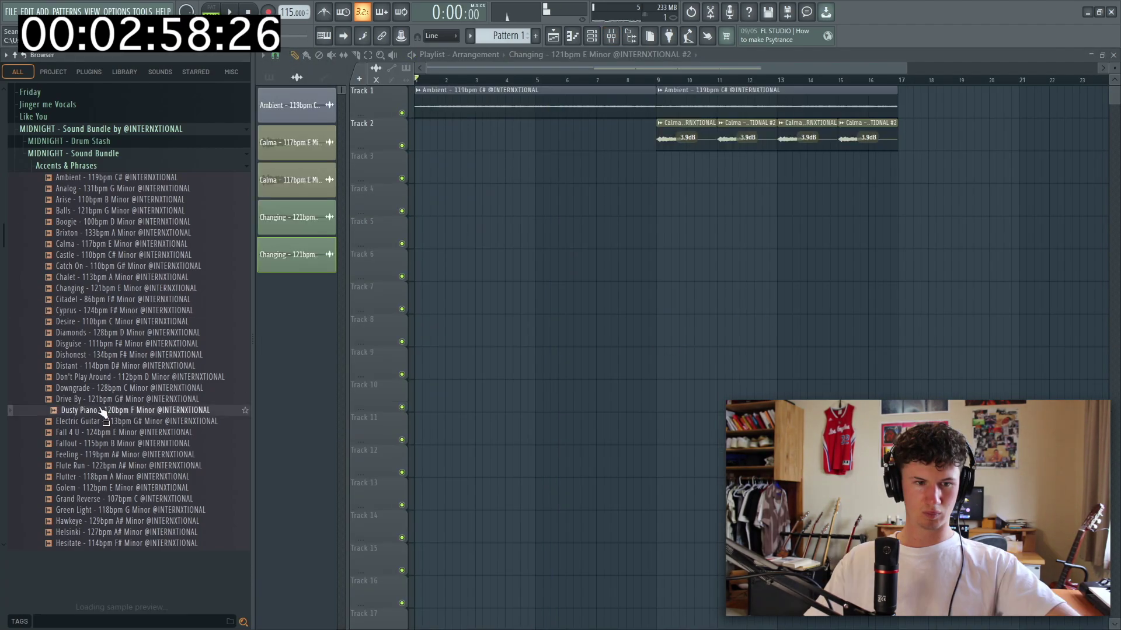
Audition further accent samples and place Dusty Piano - 120bpm F Minor at the start of Track 3
scroll(122, 350, down, 3)
click(120, 355)
click(93, 279)
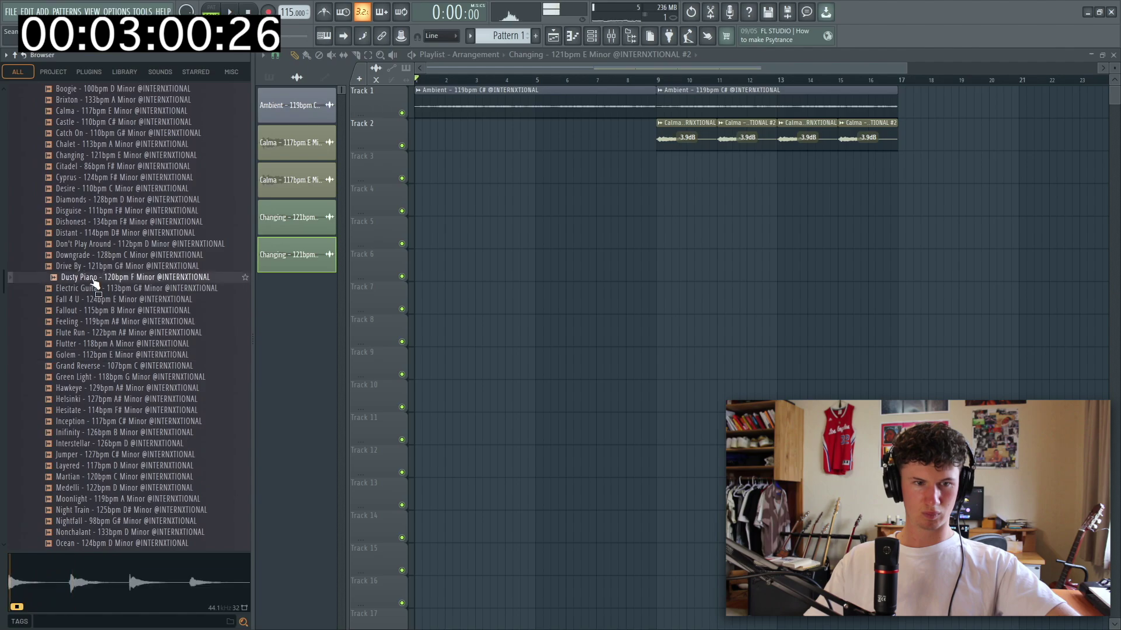
drag(387, 262, 473, 168)
Time-stretch the Dusty Piano clip to eight bars, change its stretch mode and play it with the arrangement
drag(594, 279, 593, 273)
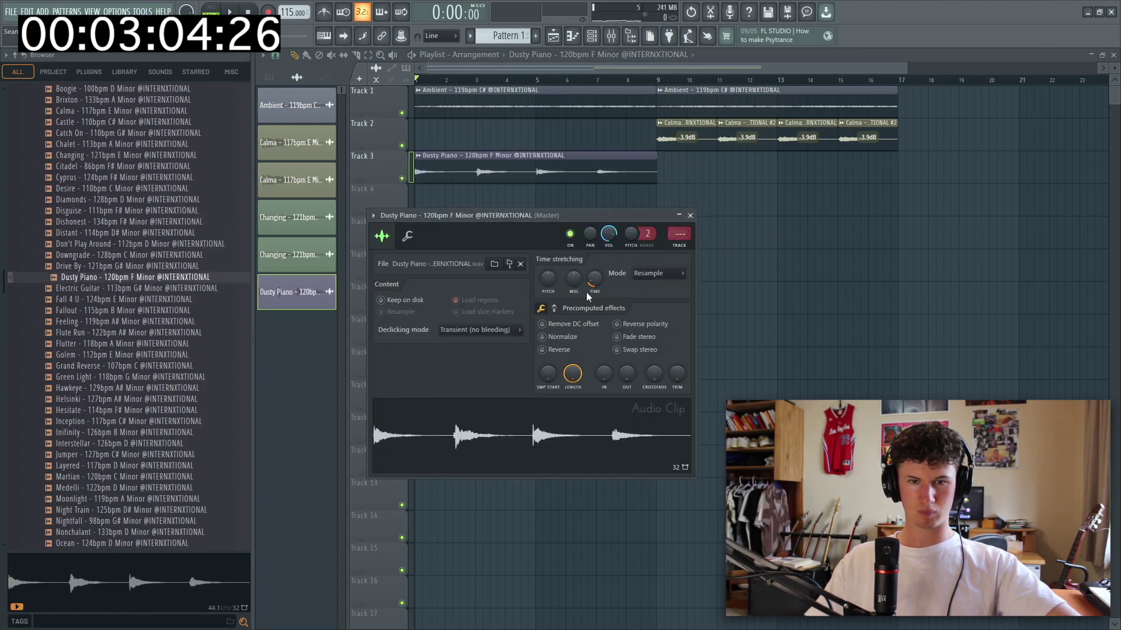
click(679, 274)
click(653, 307)
right_click(783, 310)
key(space)
scroll(467, 212, up, 1)
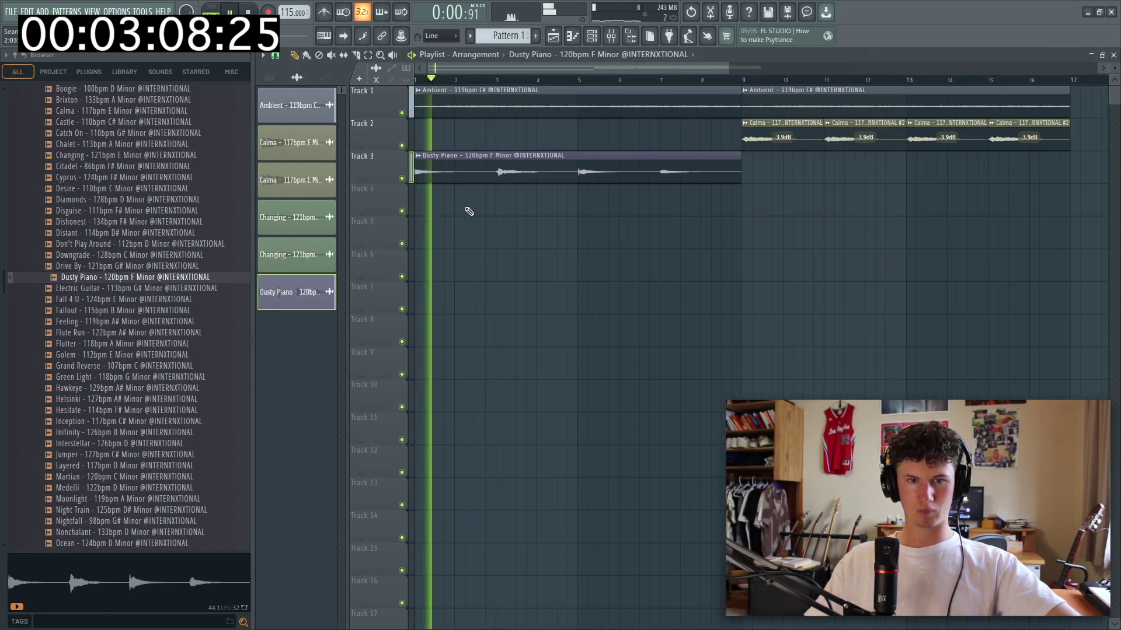
Raise the Dusty Piano clip's volume to 0.9 dB and place a second copy at bar 9 on Track 3
drag(605, 181, 605, 173)
click(324, 13)
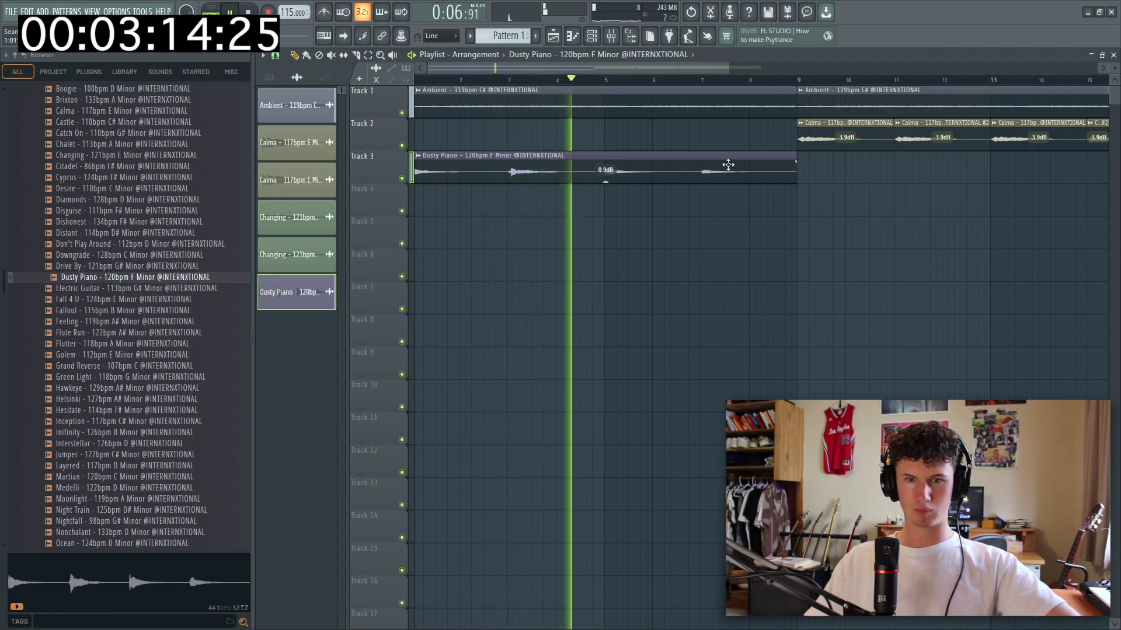
click(808, 167)
scroll(782, 190, down, 2)
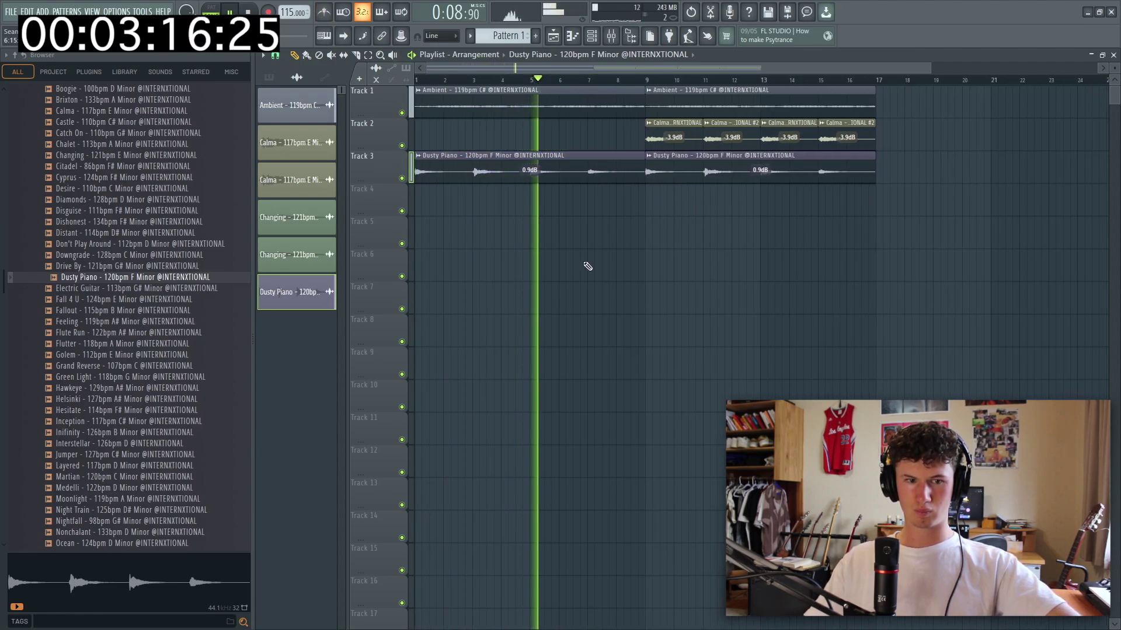
Collapse the Accents & Phrases folder and play the arrangement from bar 9
scroll(183, 442, up, 10)
click(80, 367)
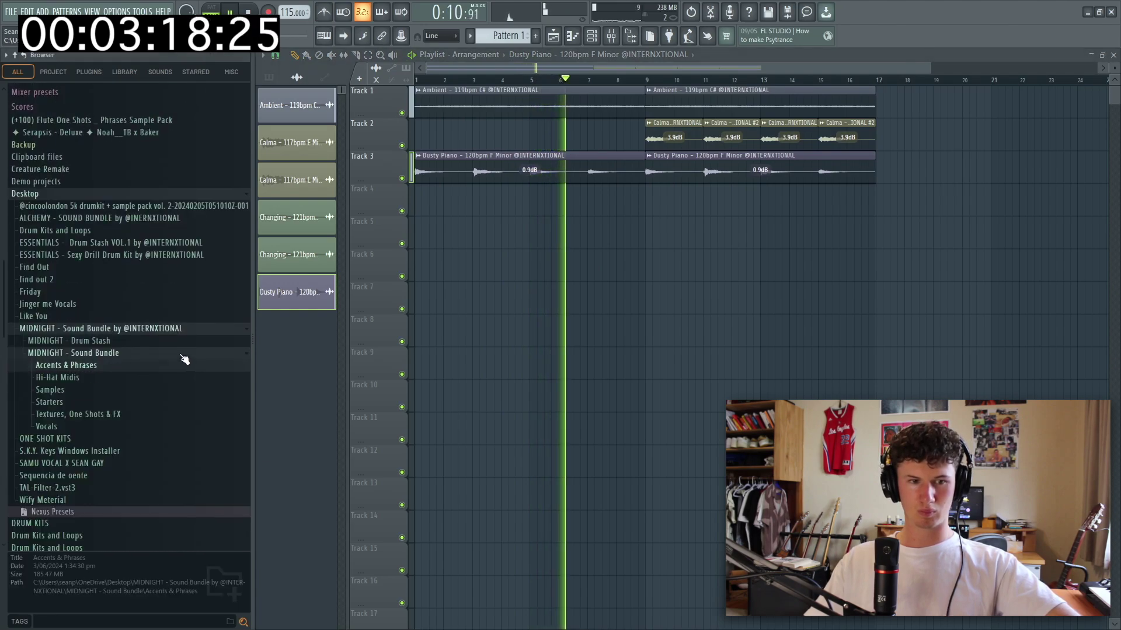
click(645, 80)
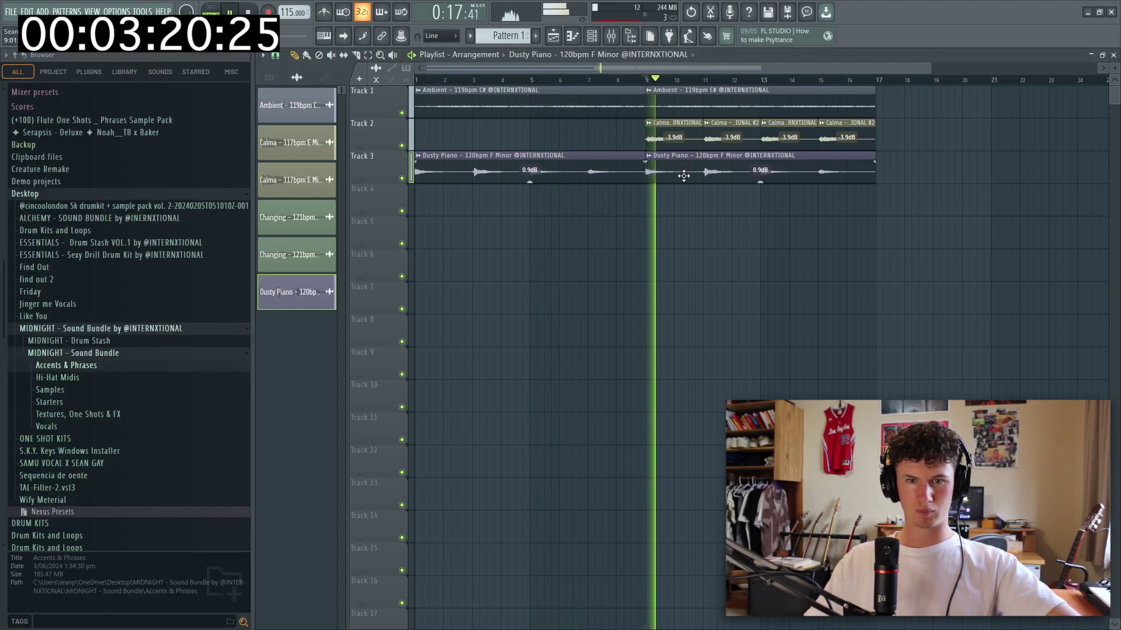
scroll(684, 176, up, 3)
key(space)
Isolate Tracks 2 and 3 and play the Calma and Dusty Piano clips together from bar 9
right_click(396, 177)
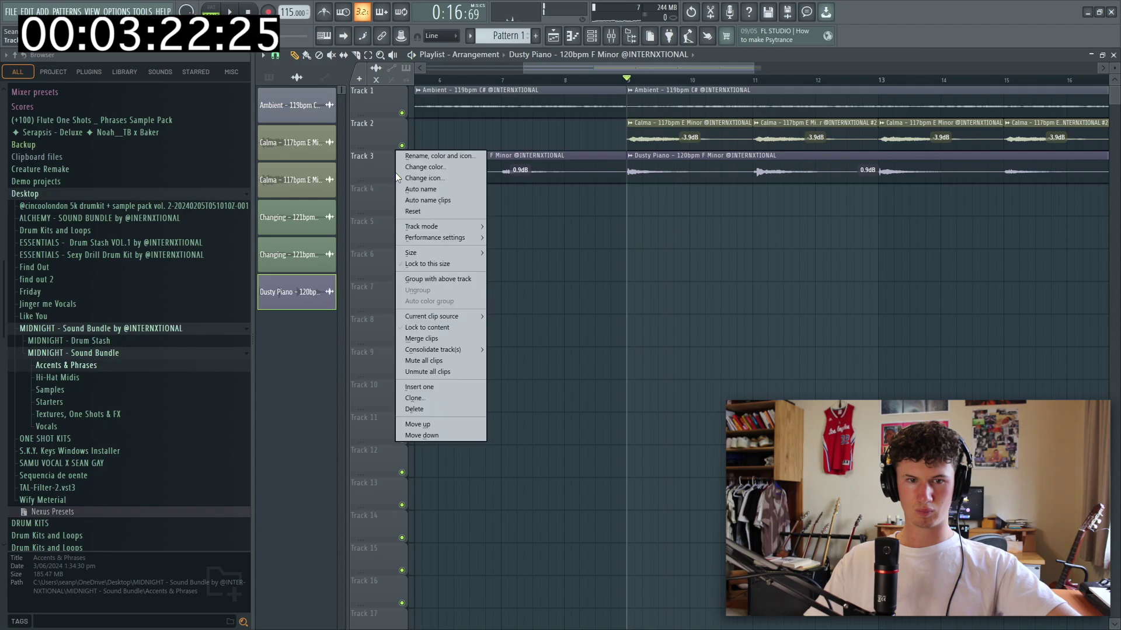
click(385, 171)
right_click(401, 178)
key(space)
click(402, 145)
key(space)
key(space)
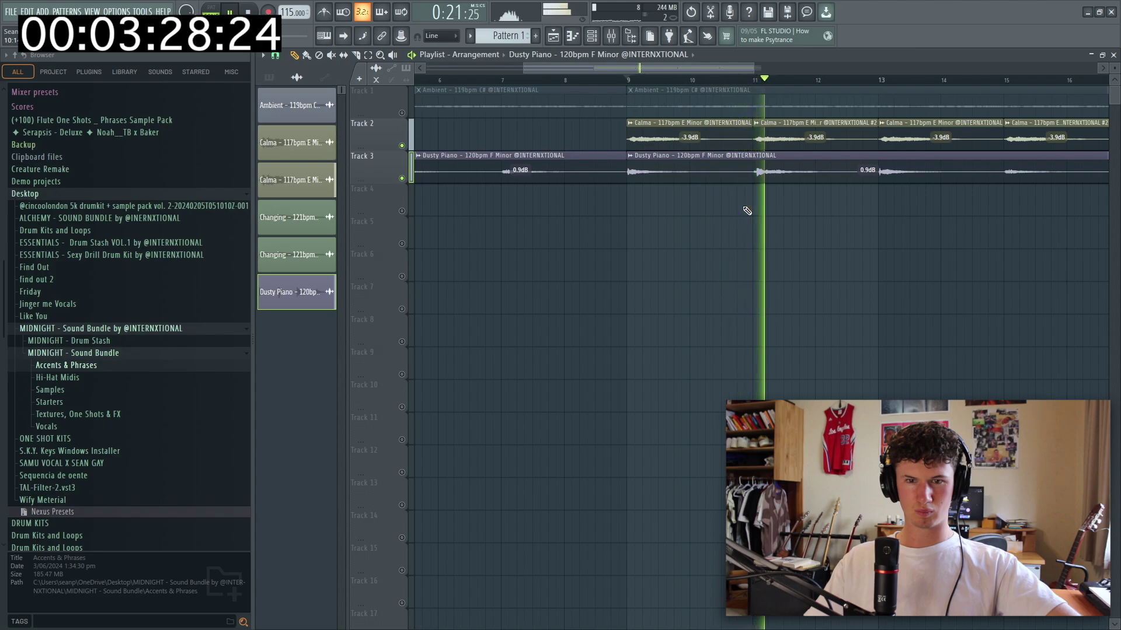
key(space)
Solo Track 3 from the start of the arrangement and adjust the Dusty Piano clip's time-stretching pitch
scroll(508, 230, down, 4)
ctrl+click(403, 180)
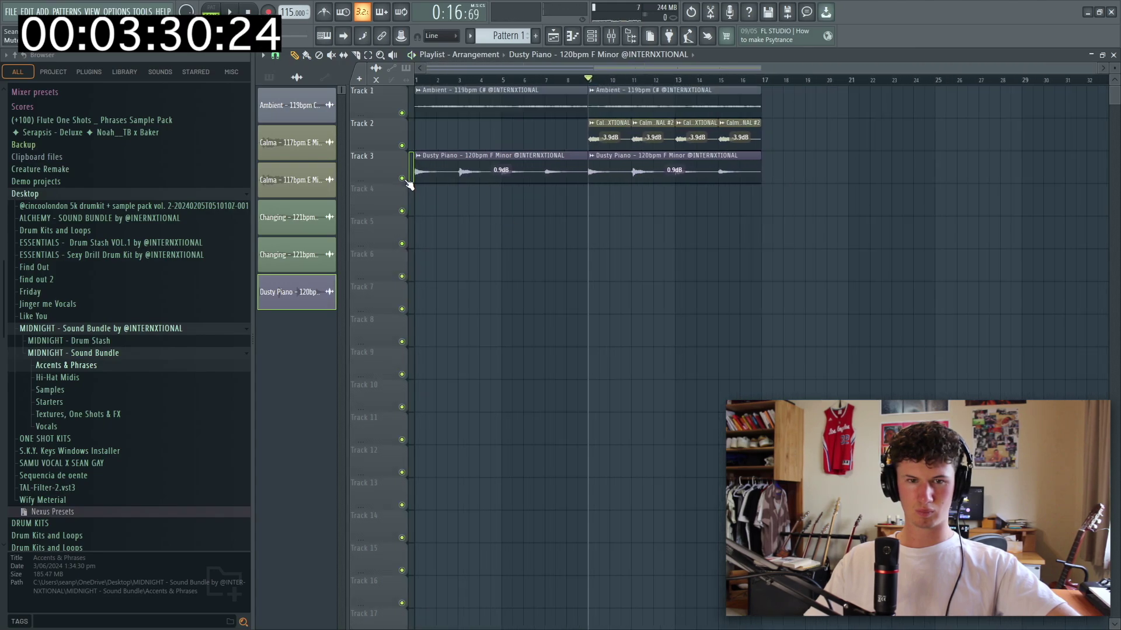
click(435, 82)
ctrl+click(403, 179)
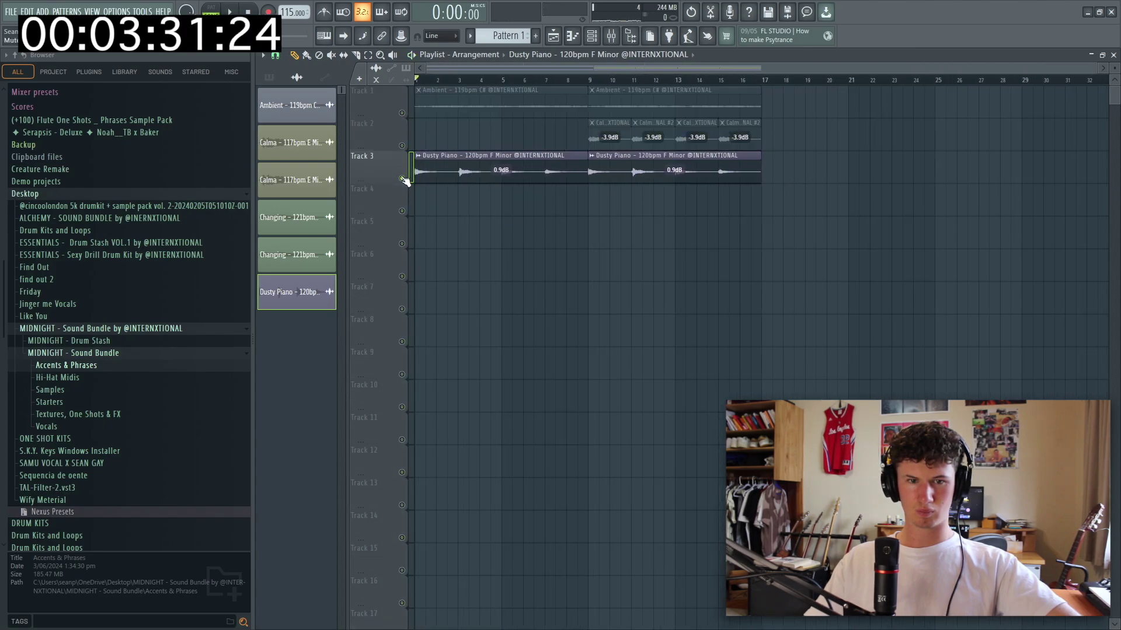
key(space)
double_click(461, 166)
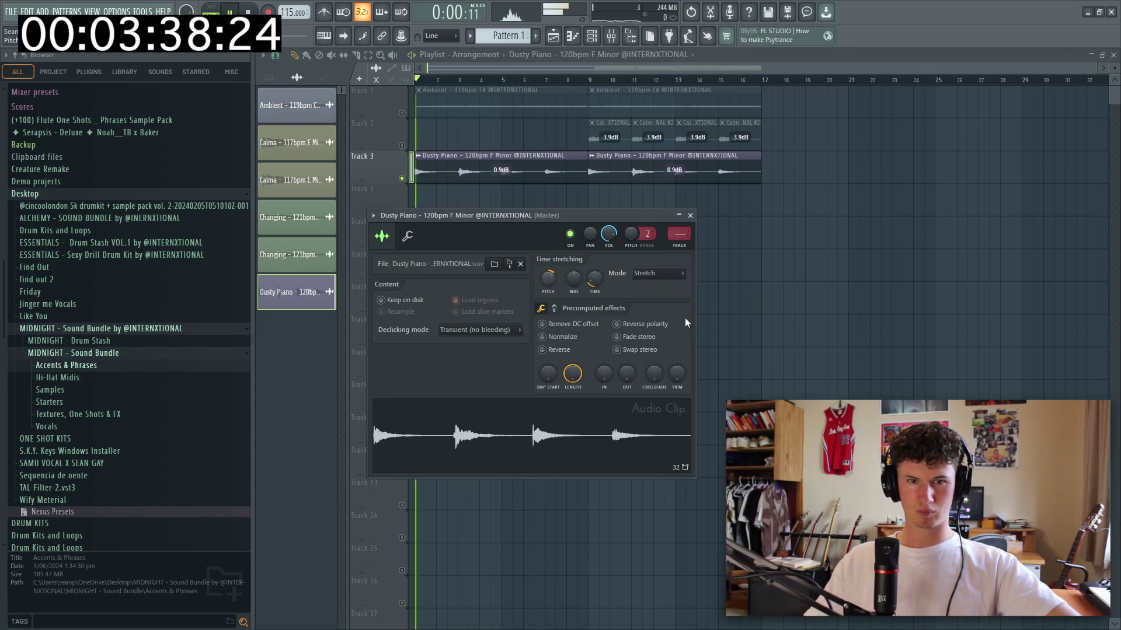
key(Escape)
Enable Track 2 and try a lower time-stretching pitch on Dusty Piano while playing both tracks from bar 9
key(space)
click(401, 145)
click(589, 82)
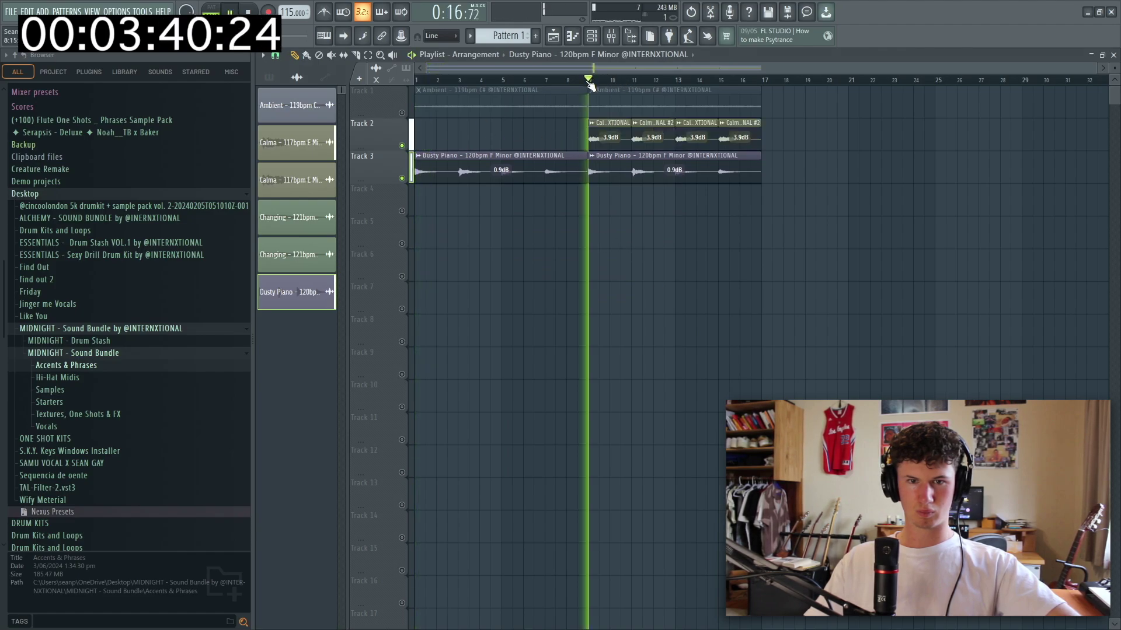
scroll(598, 175, up, 5)
key(space)
double_click(591, 172)
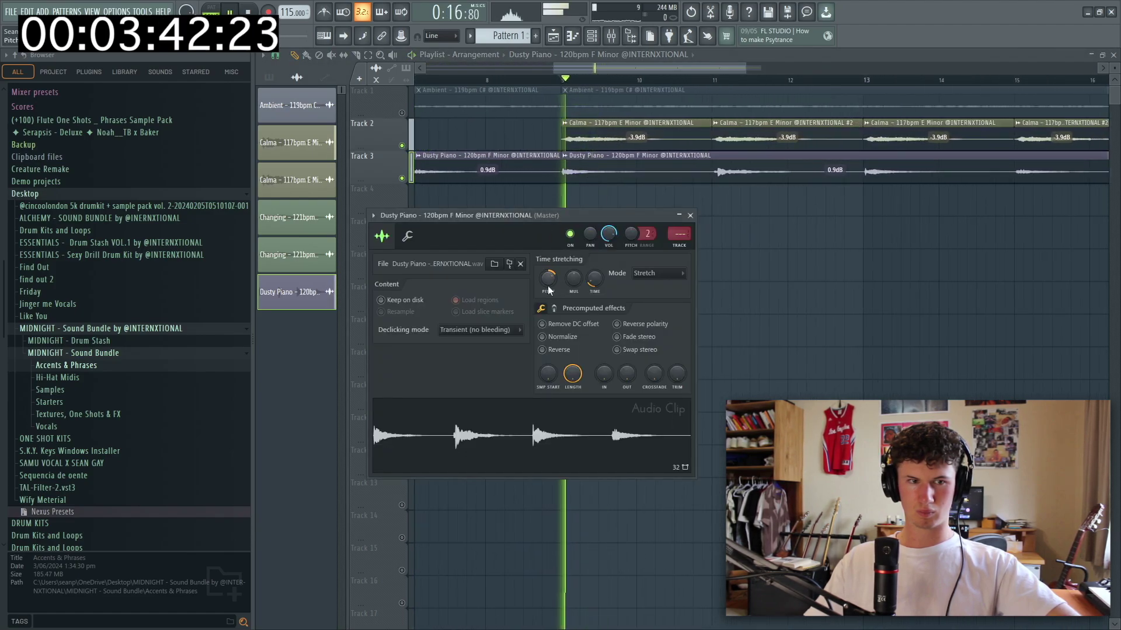
key(space)
key(space)
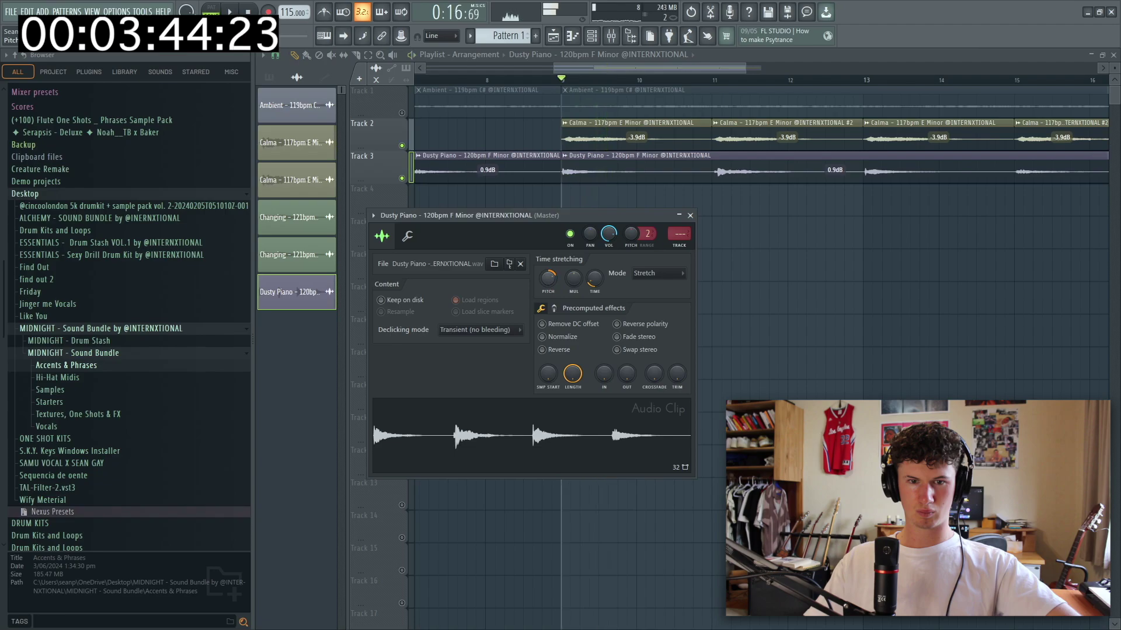
key(space)
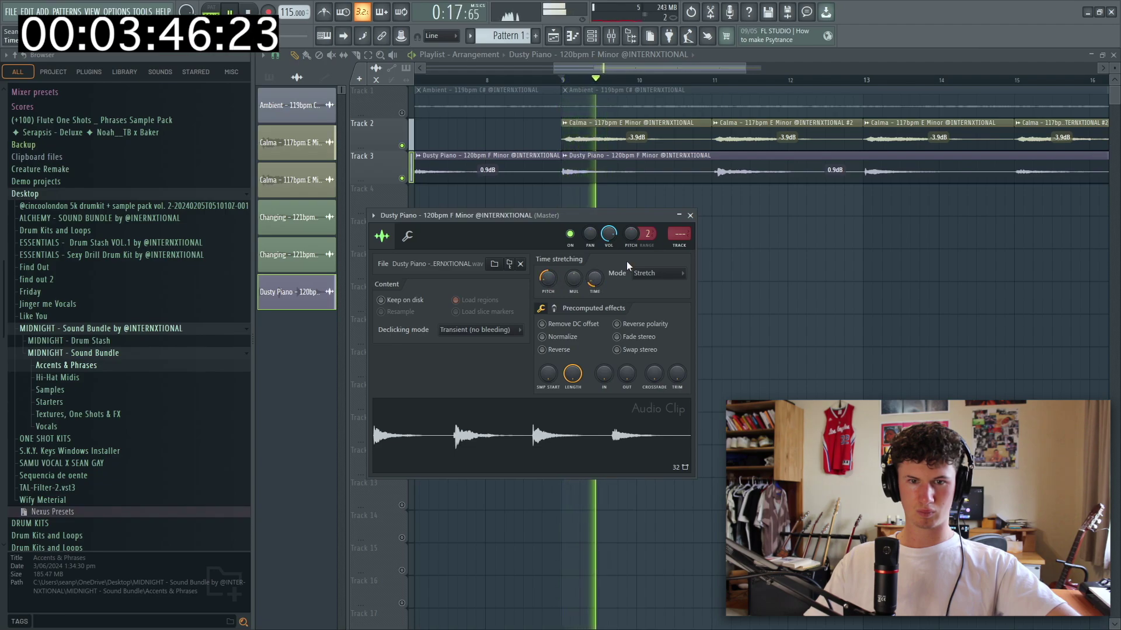
click(714, 80)
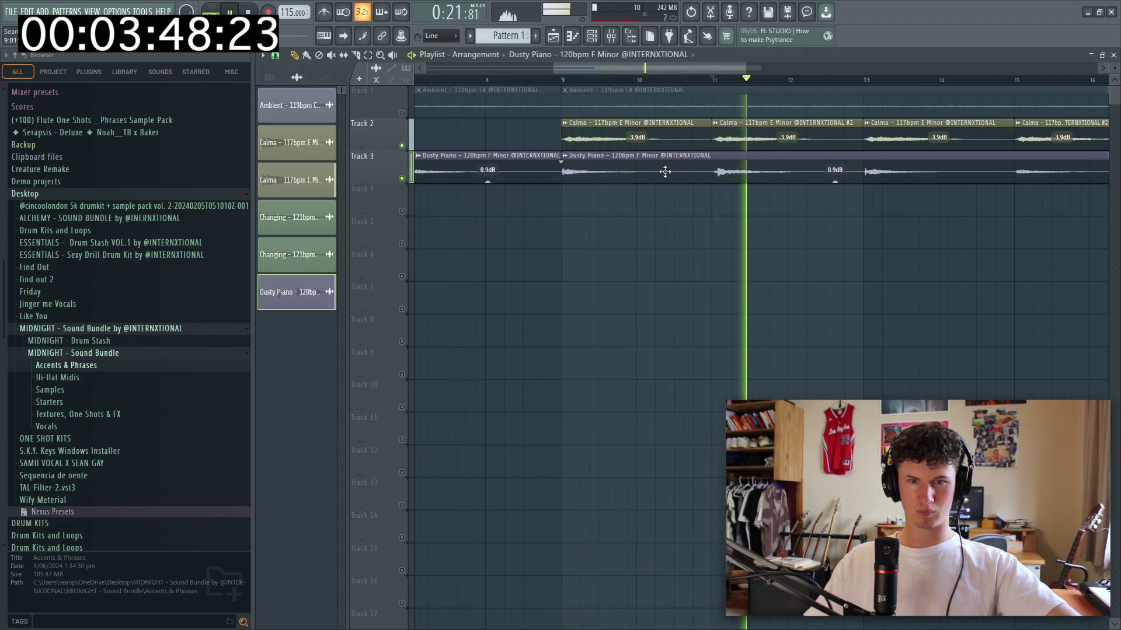
Solo Track 3 again and raise the Dusty Piano clip's time-stretching pitch
key(space)
right_click(402, 179)
key(space)
right_click(402, 180)
key(space)
key(space)
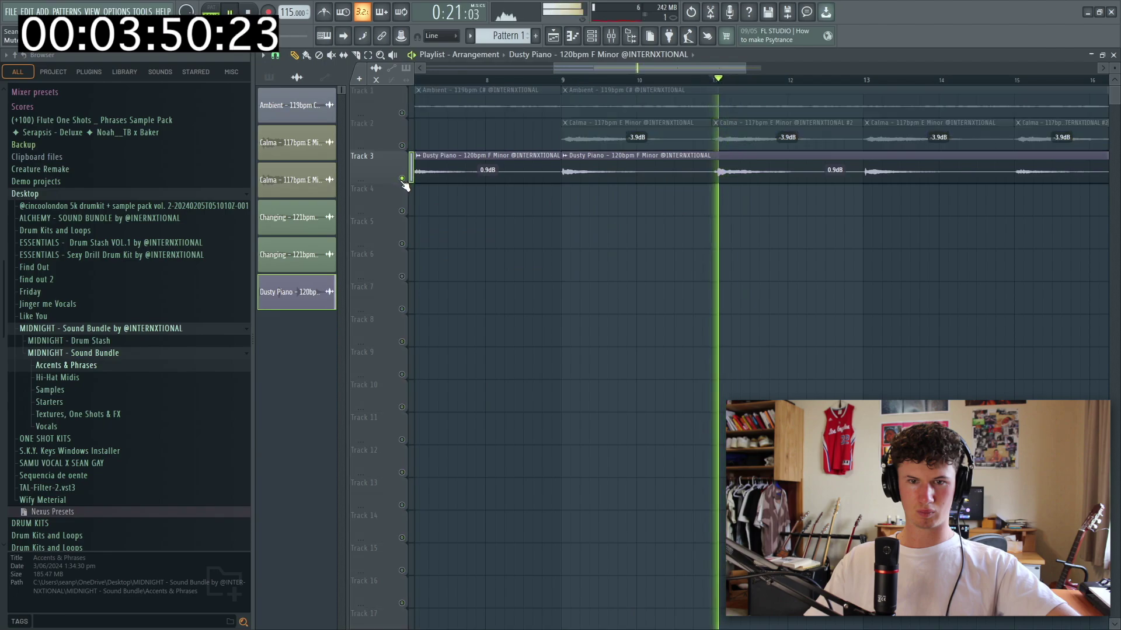
click(568, 80)
double_click(698, 177)
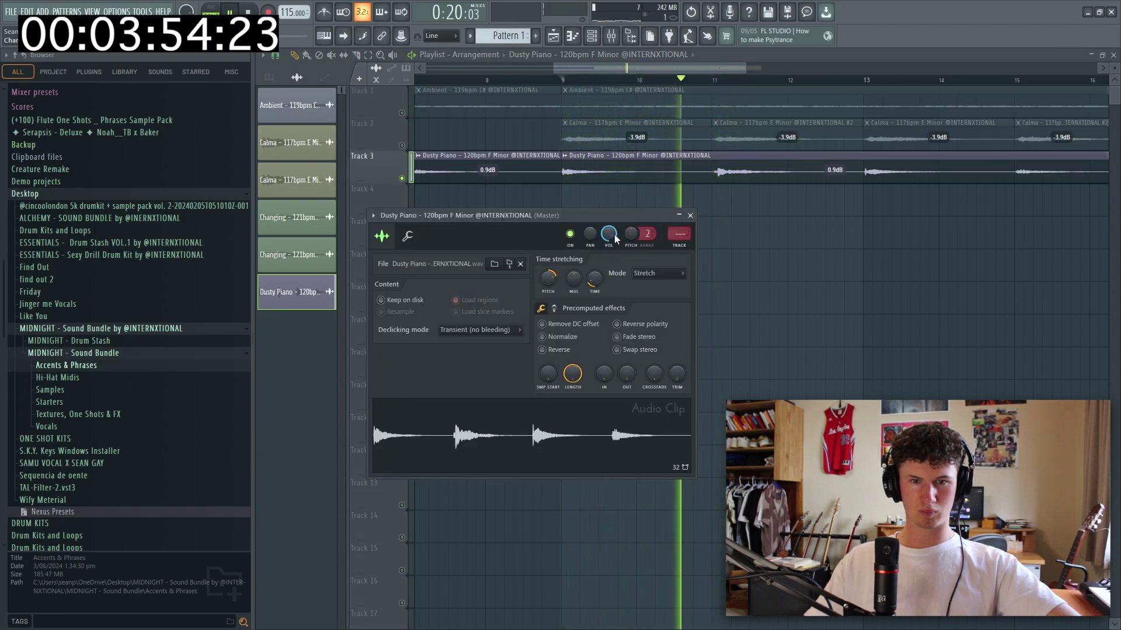
key(Escape)
Enable Track 2, play it with Dusty Piano from bar 9 and check the Calma clip's sampler settings
key(space)
click(401, 146)
key(space)
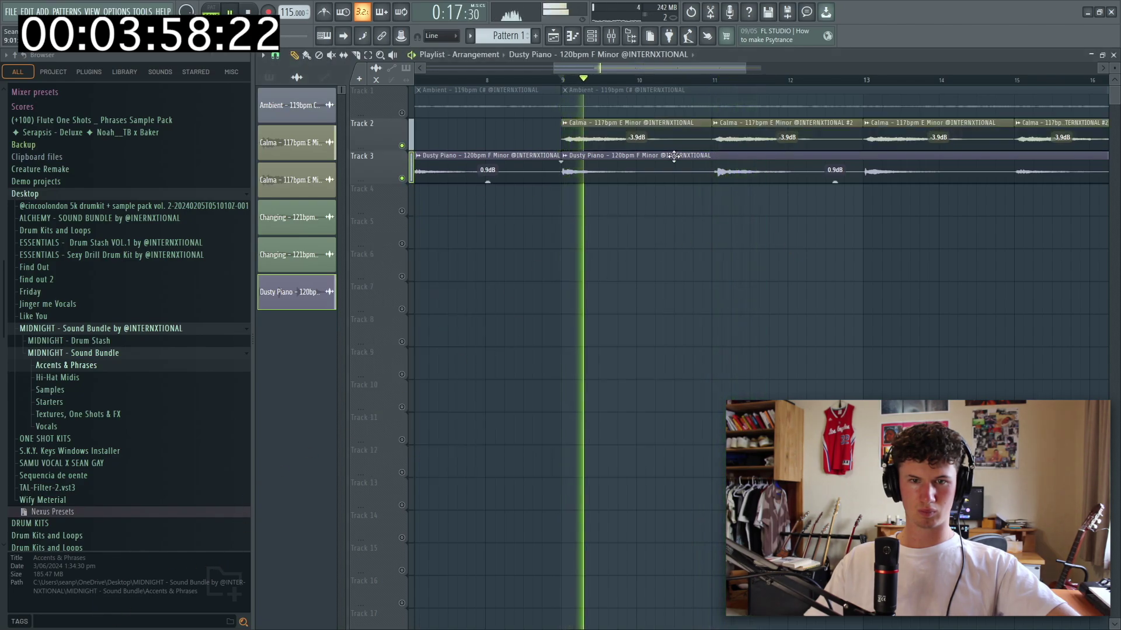
double_click(618, 142)
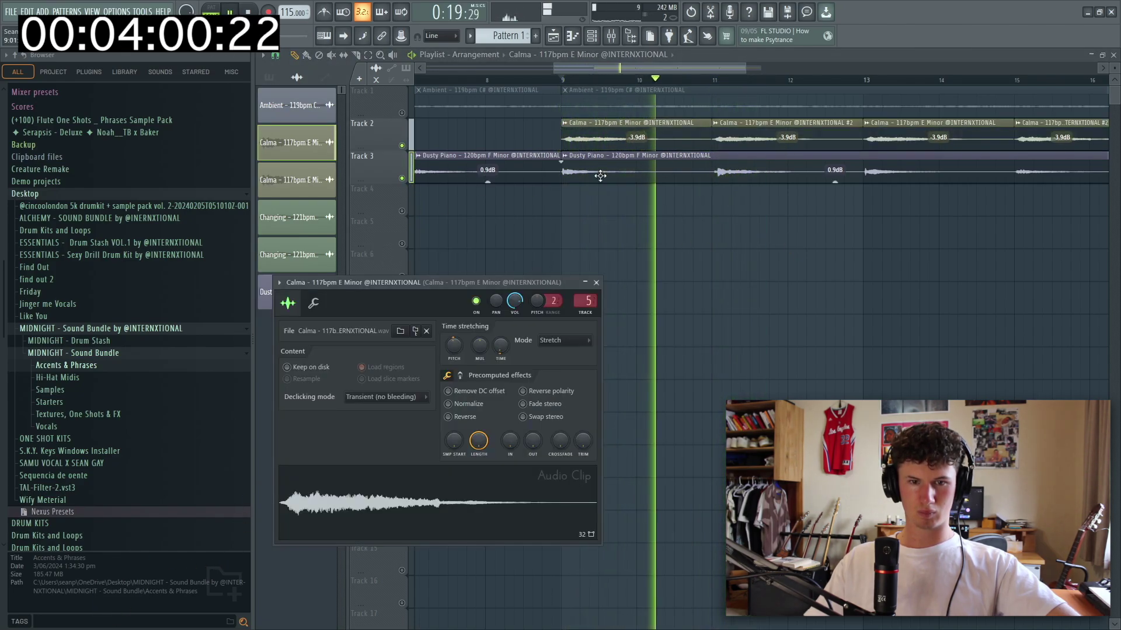
key(Escape)
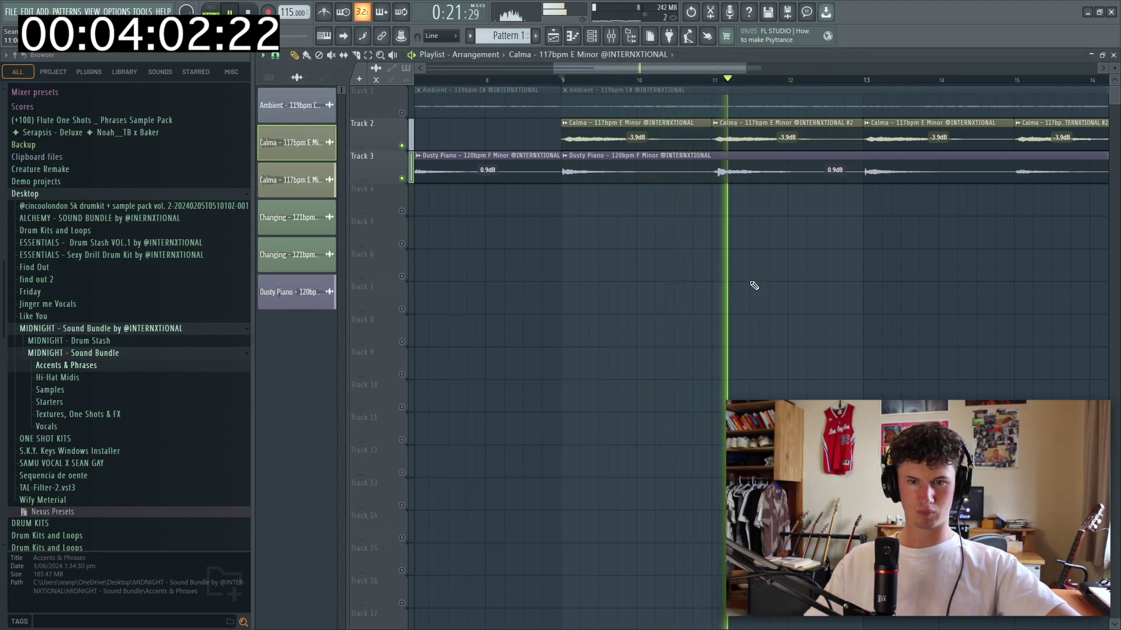
scroll(752, 219, down, 3)
scroll(700, 211, up, 3)
key(space)
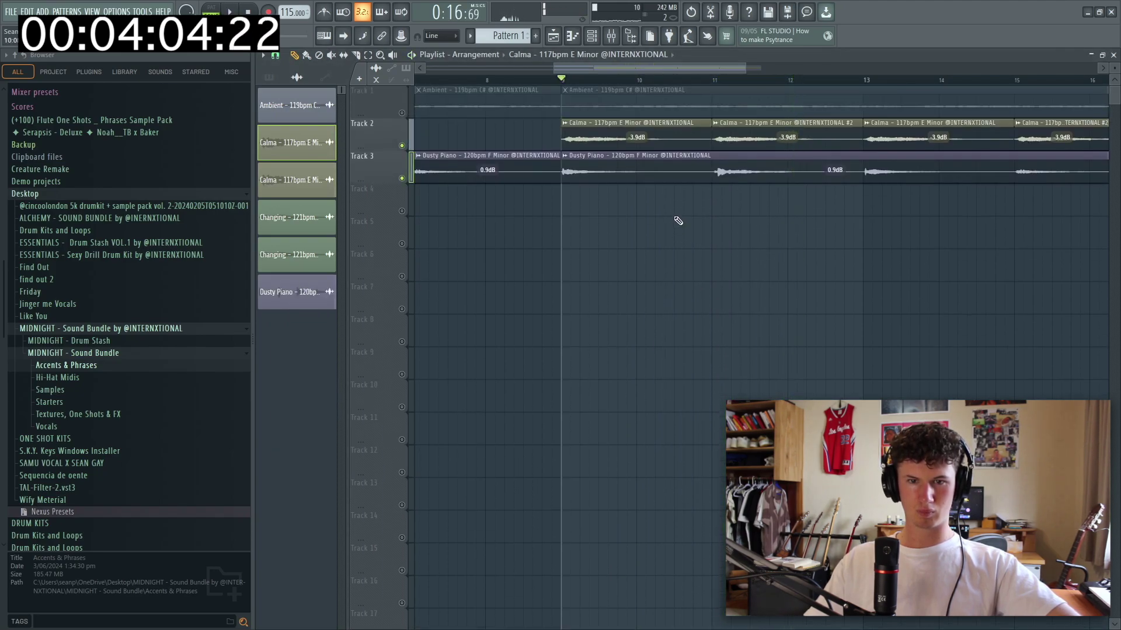
Place a copy of the Dusty Piano clip at the start of Track 3 and play the arrangement
double_click(624, 171)
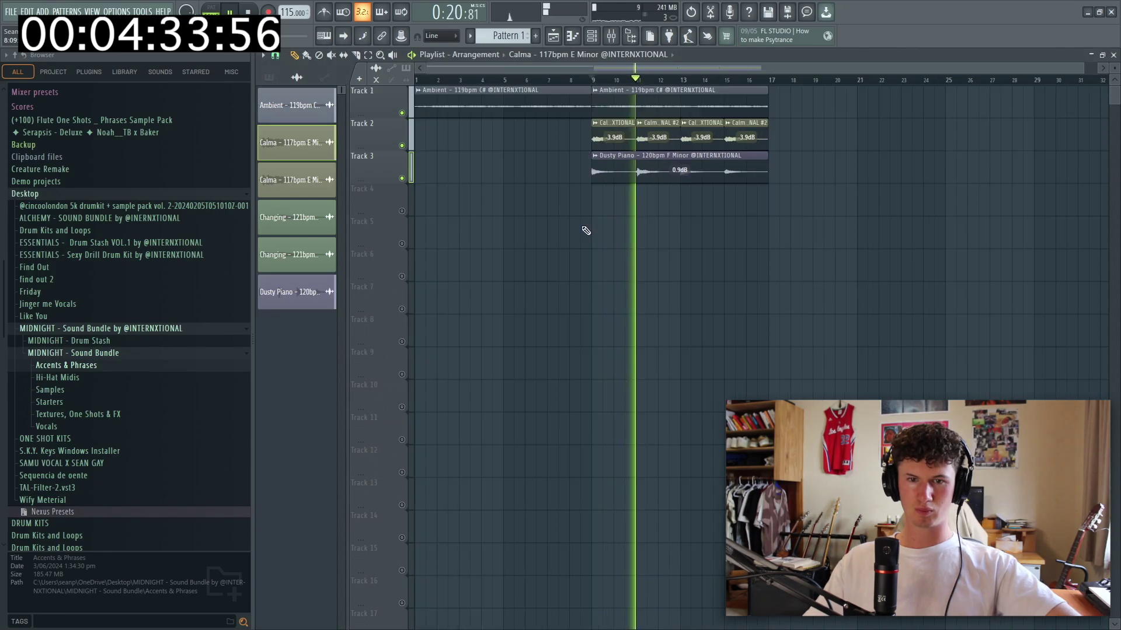
click(656, 173)
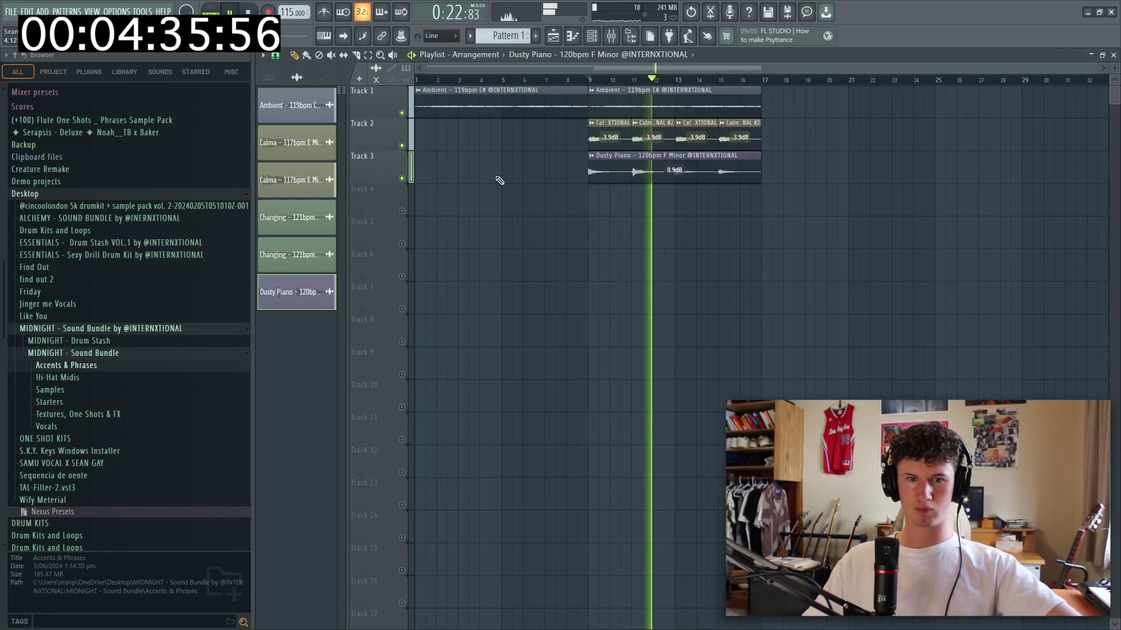
click(426, 172)
key(space)
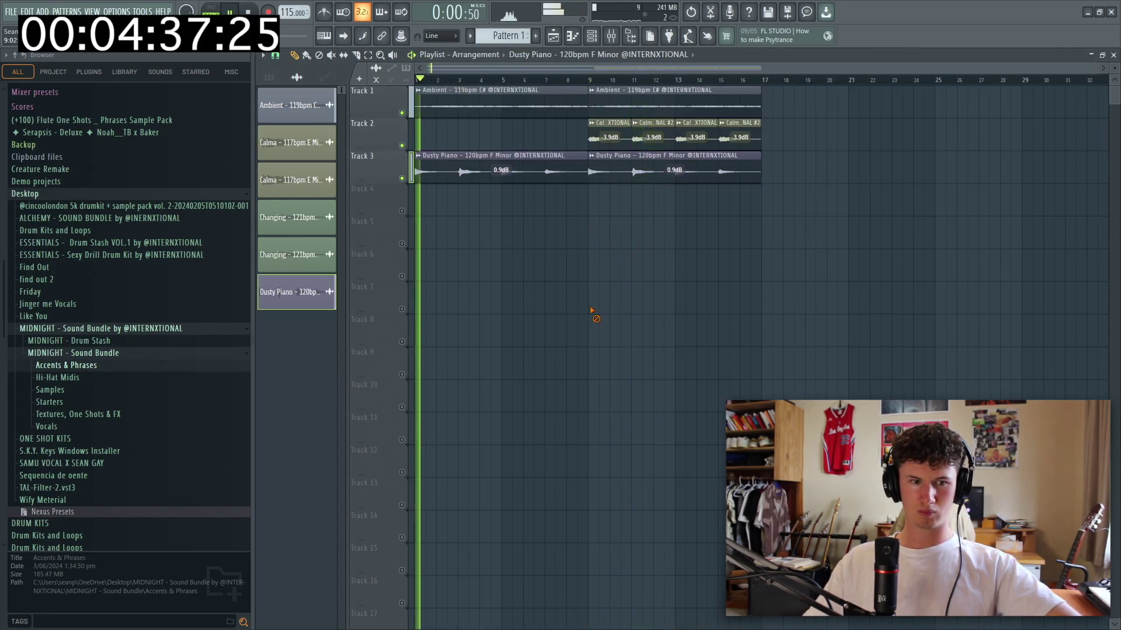
Browse the bundle's one-shot and vocal folders and place Halo - 111bpm D# Minor at the start of Track 4
click(78, 416)
click(65, 537)
click(94, 446)
scroll(95, 451, down, 3)
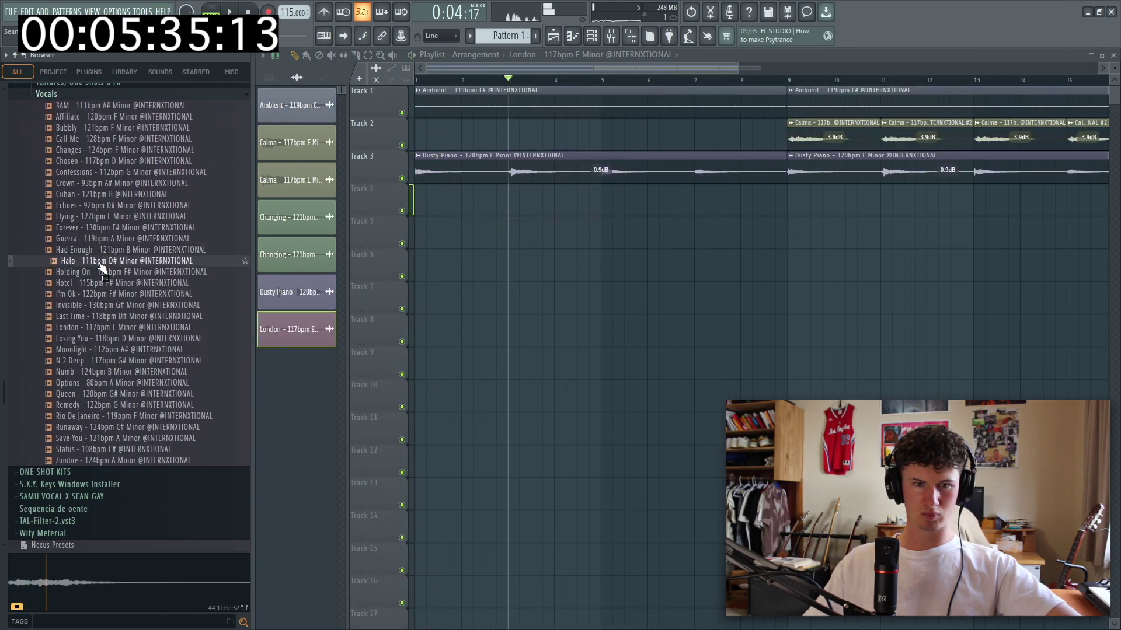
drag(101, 266, 443, 212)
scroll(383, 214, down, 3)
scroll(380, 222, up, 3)
scroll(464, 228, up, 1)
scroll(465, 228, up, 3)
Set the Halo clip's stretch mode to Auto and check the Dusty Piano clip's settings
double_click(557, 208)
key(Escape)
scroll(642, 243, down, 4)
key(space)
double_click(444, 213)
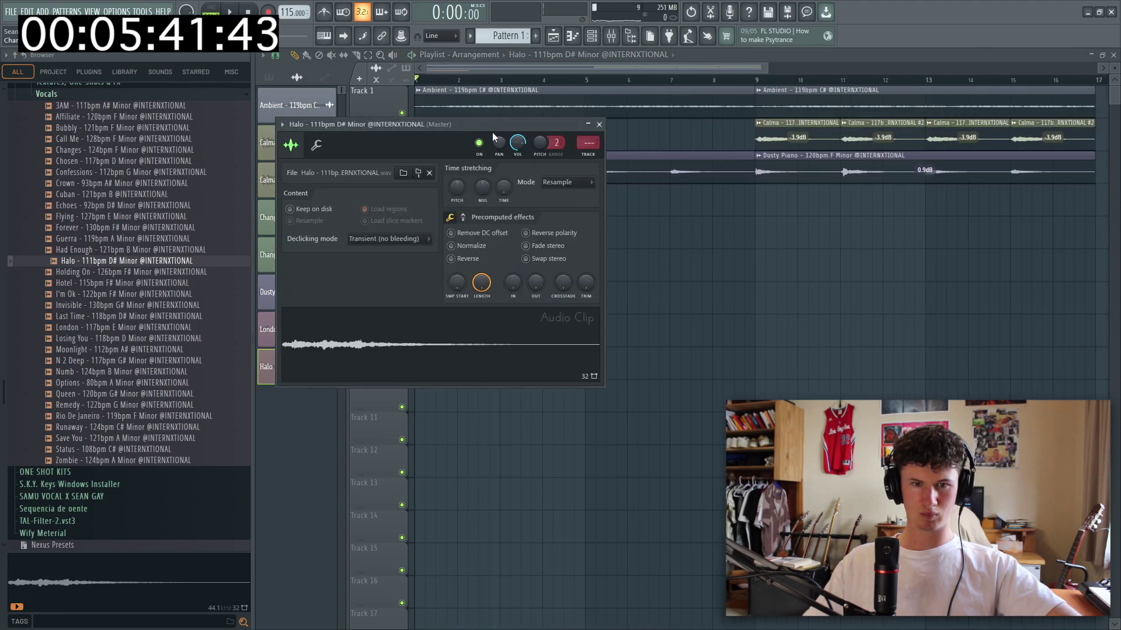
drag(493, 138, 522, 410)
double_click(458, 211)
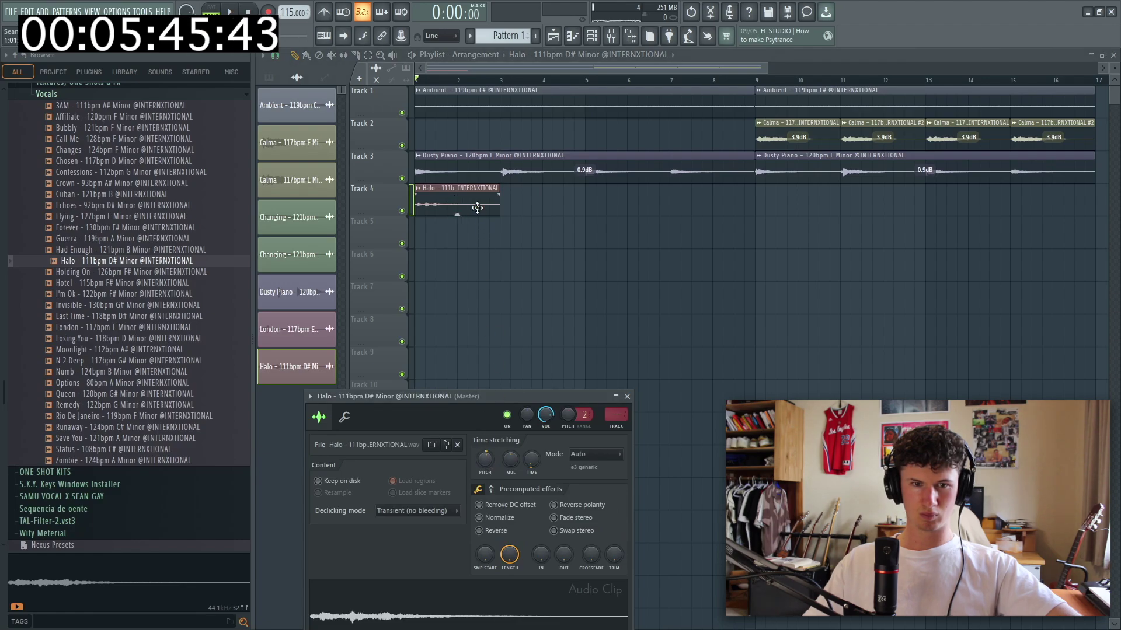
double_click(464, 155)
key(Escape)
Move the Halo clip to the middle of bar 2 and set its mode to Stretch with a raised pitch
key(space)
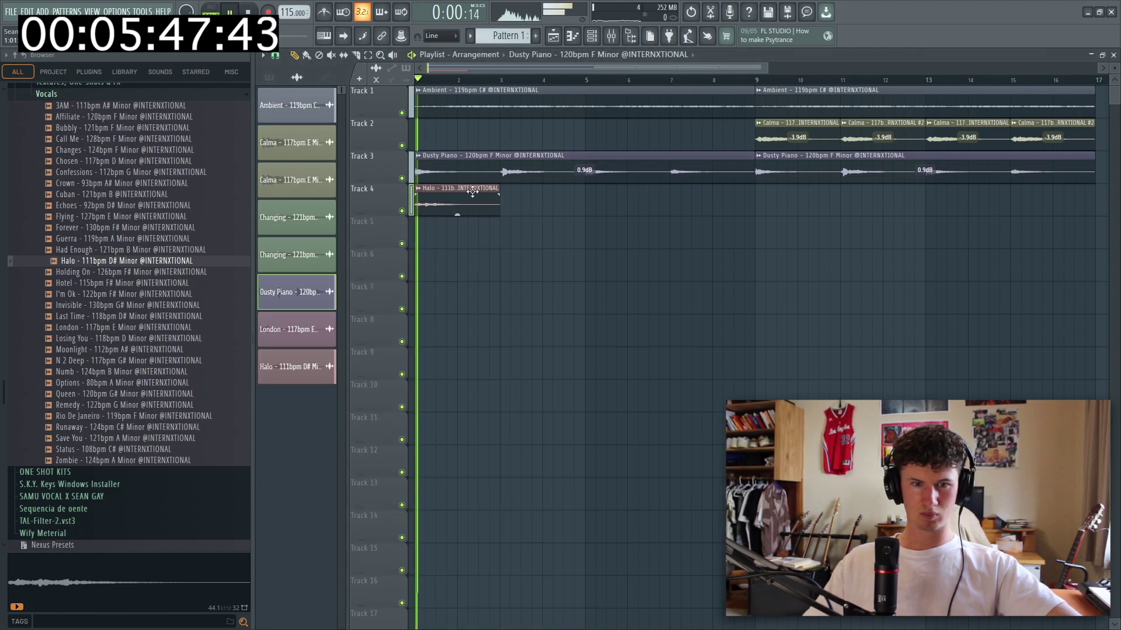
double_click(470, 188)
key(space)
key(space)
drag(476, 216, 539, 216)
double_click(539, 216)
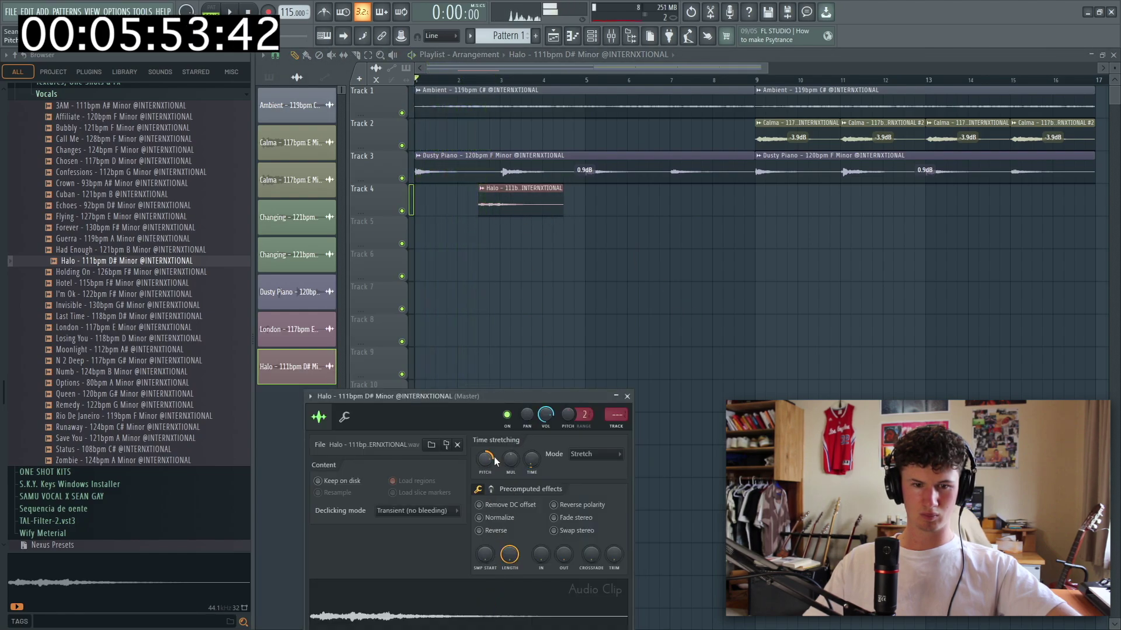
key(Escape)
key(space)
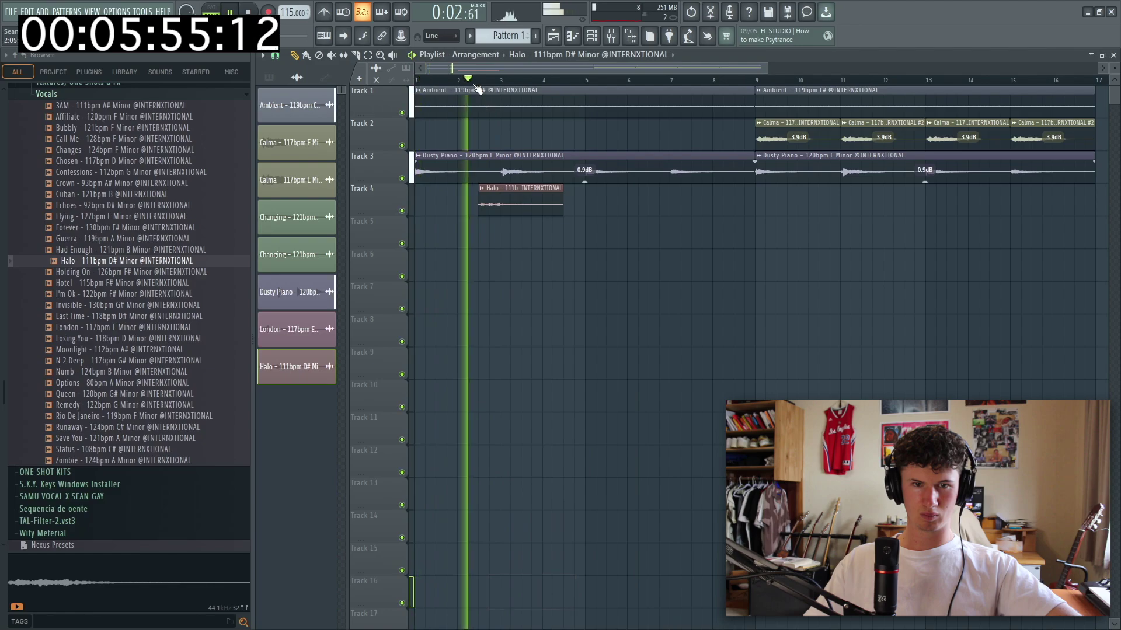
Lower the Halo clip's time-stretching pitch while playing it with the arrangement
double_click(504, 198)
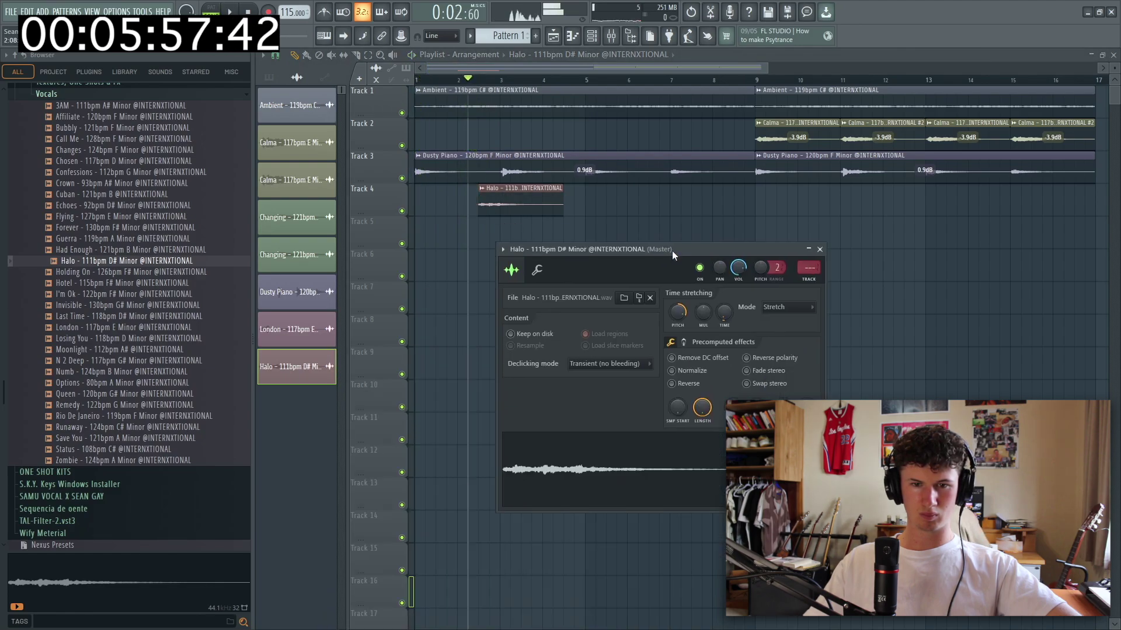
key(space)
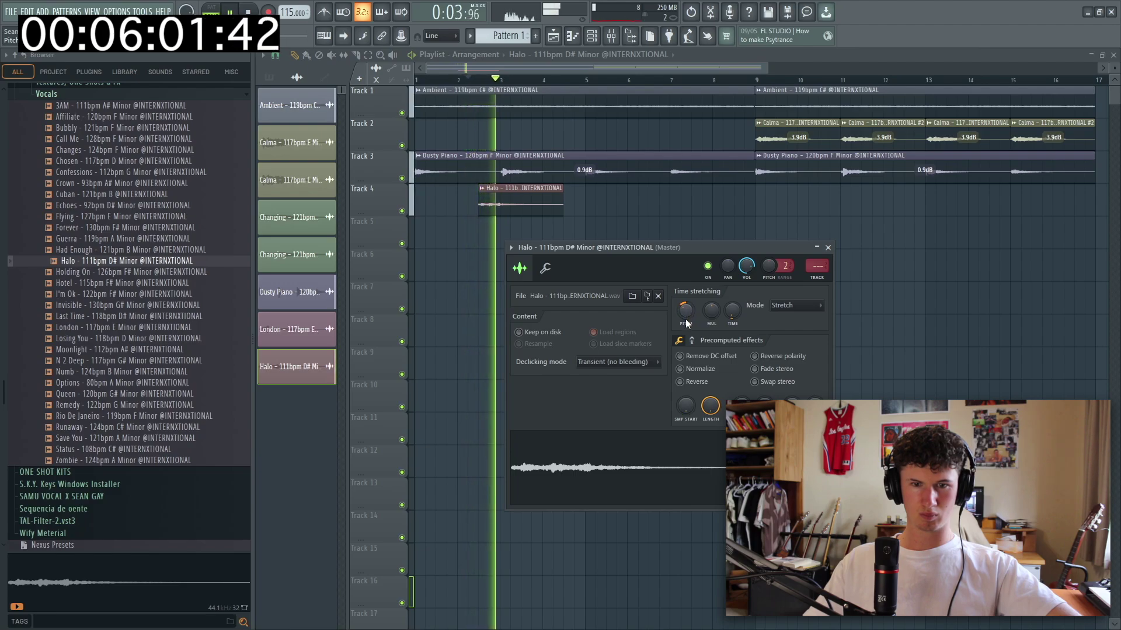
key(space)
key(Escape)
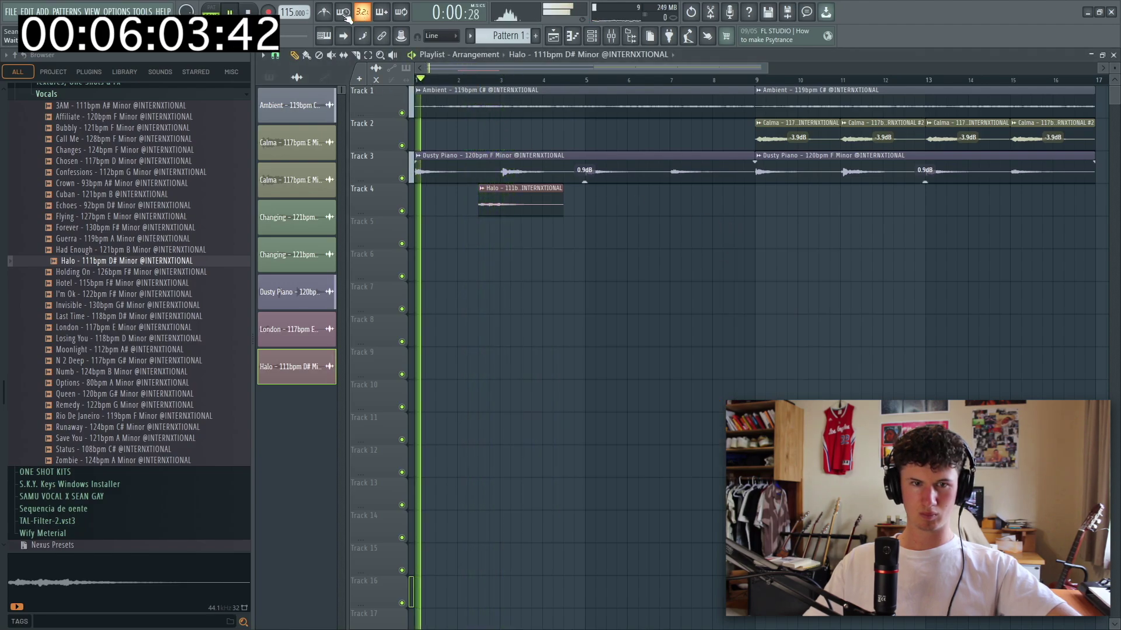
Turn on the metronome and move the Halo clip one beat later on Track 4, checking its sampler settings
click(325, 12)
scroll(460, 220, up, 4)
drag(584, 207, 622, 208)
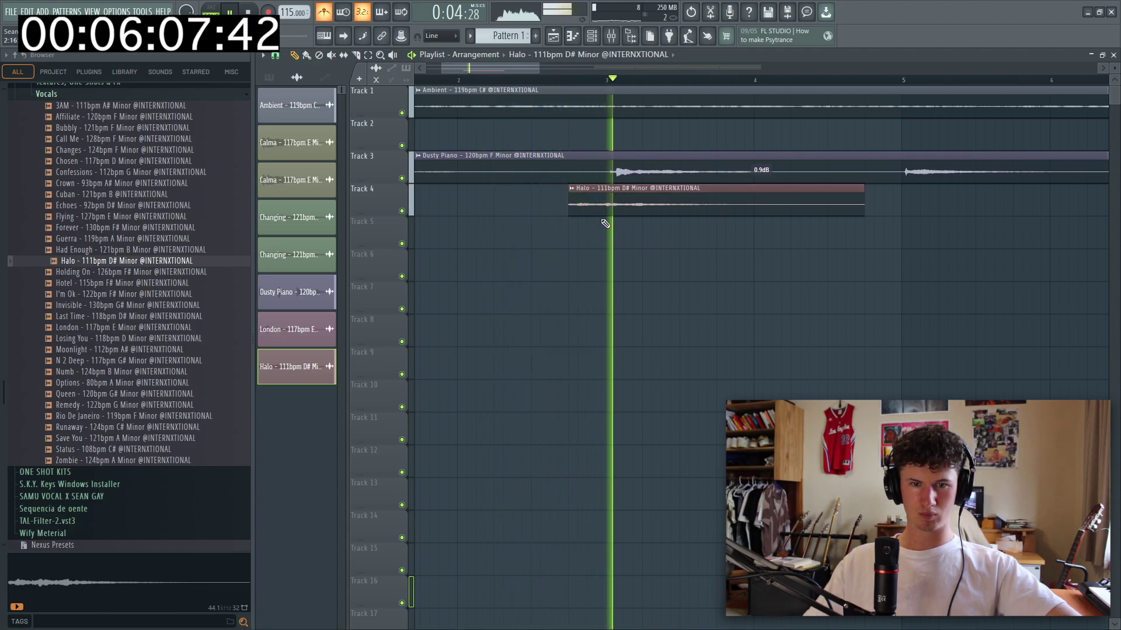
scroll(584, 213, up, 3)
scroll(562, 198, down, 4)
double_click(590, 194)
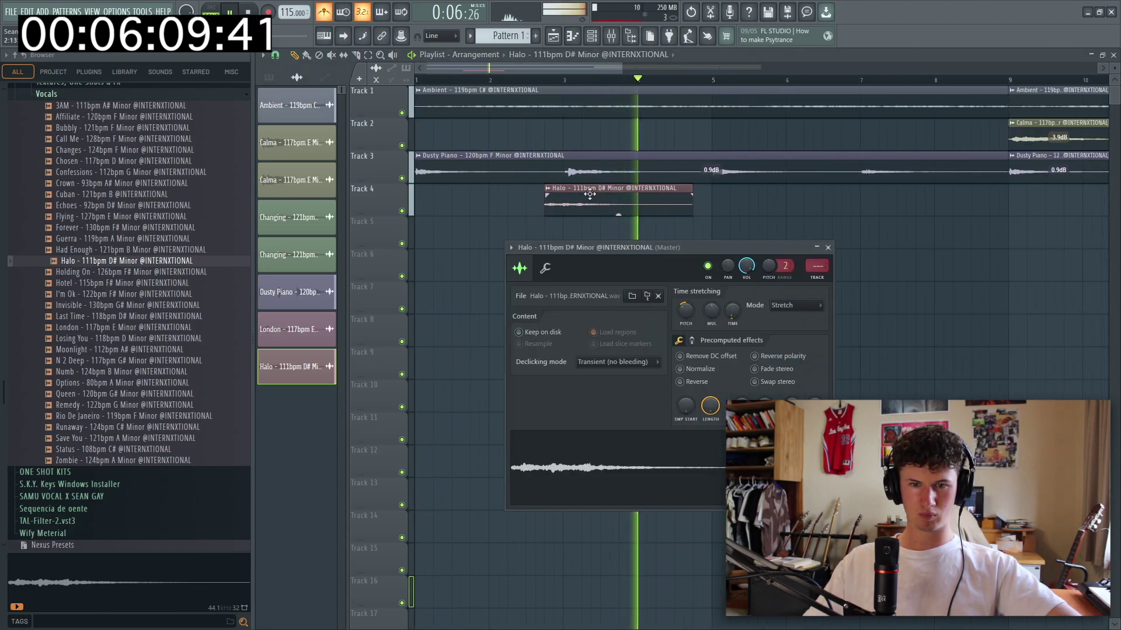
click(803, 276)
click(1113, 55)
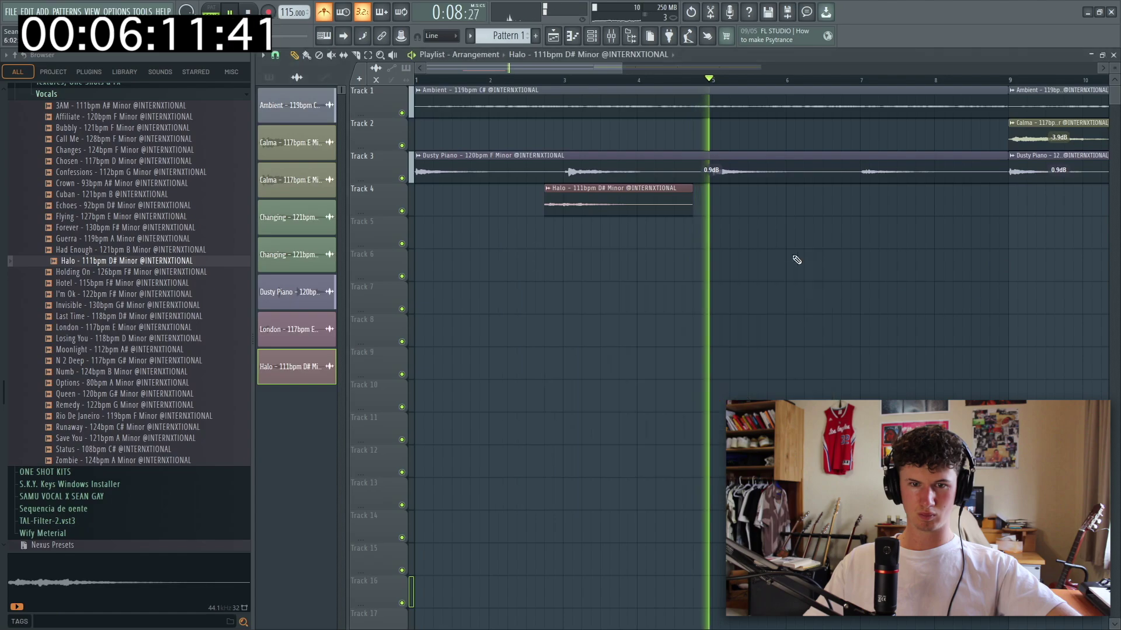
Load Fruity Reeverb 2 in the first effect slot of the Halo mixer track
key(F10)
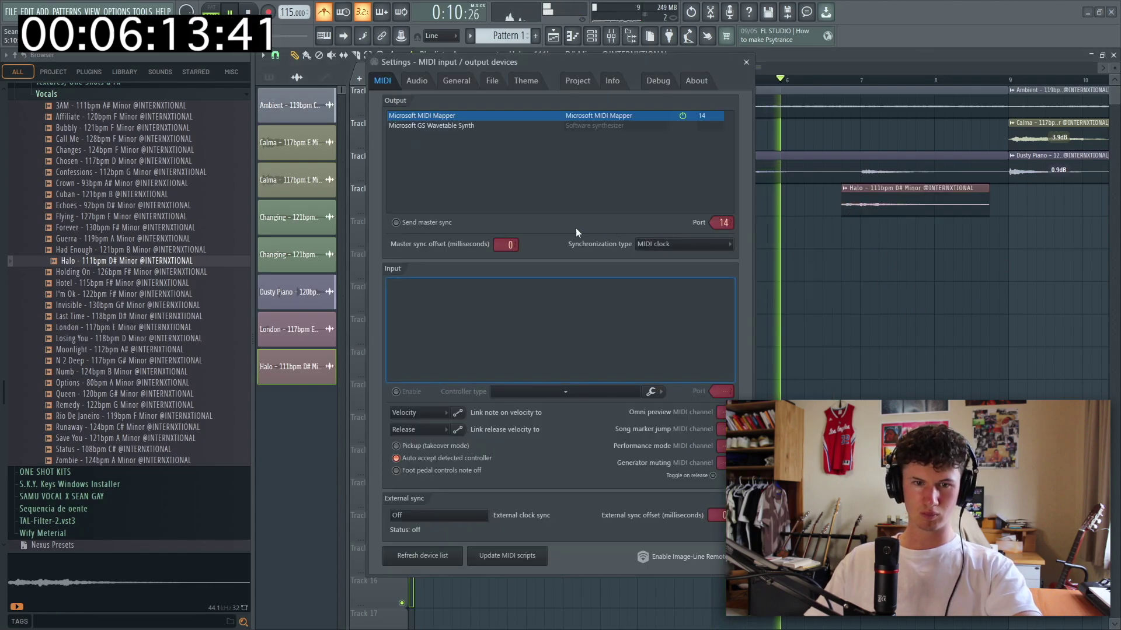
key(F10)
key(F9)
click(998, 92)
click(840, 177)
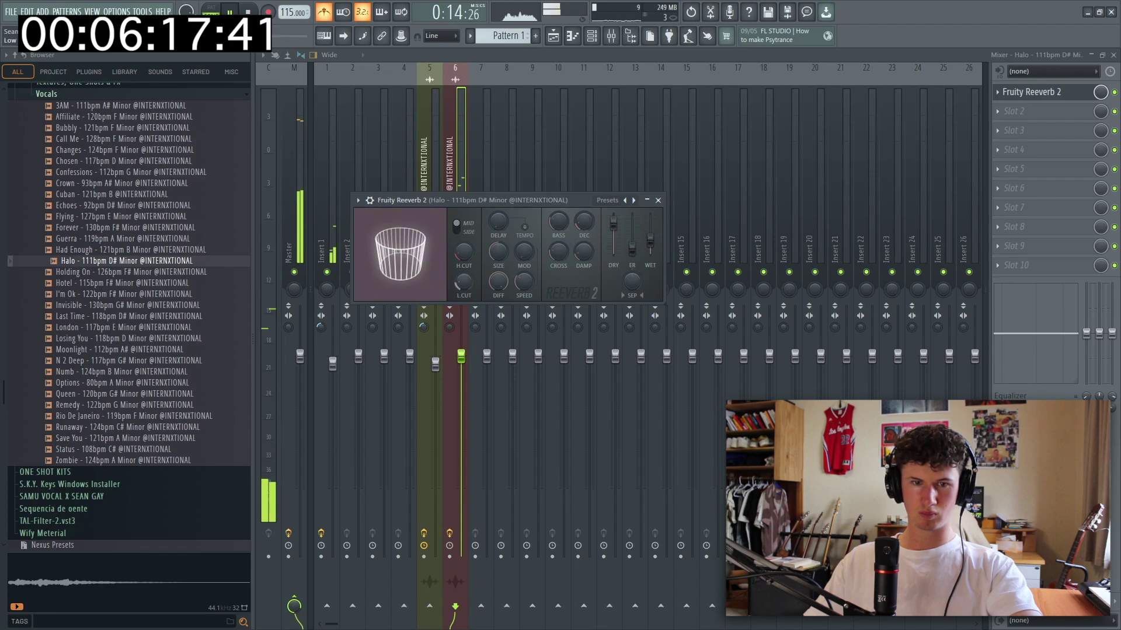
Add Fruity Parametric EQ 2 after the reverb on Halo's track, rolling off the lows and highs with small mid and treble dips
key(space)
click(998, 111)
click(845, 240)
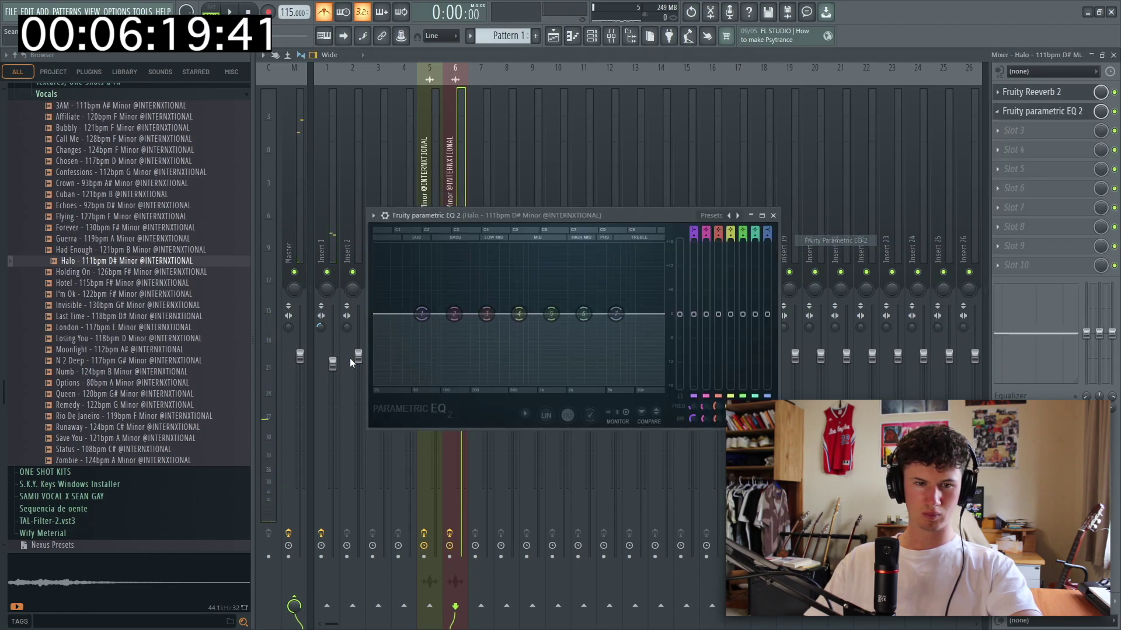
drag(422, 318, 460, 382)
drag(518, 314, 511, 327)
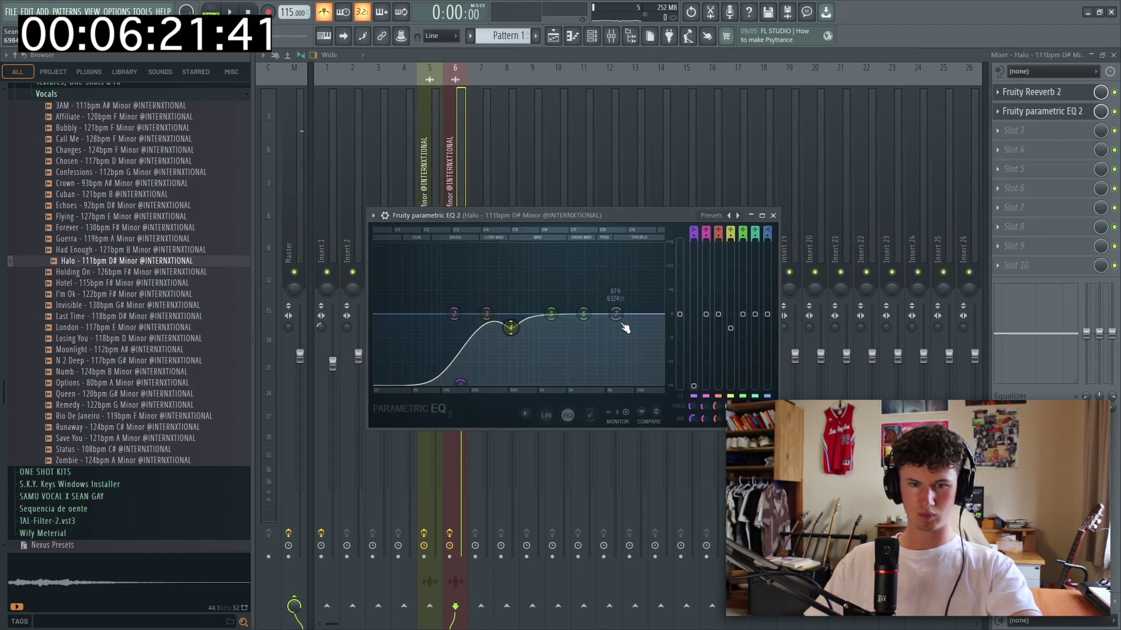
drag(619, 309, 620, 310)
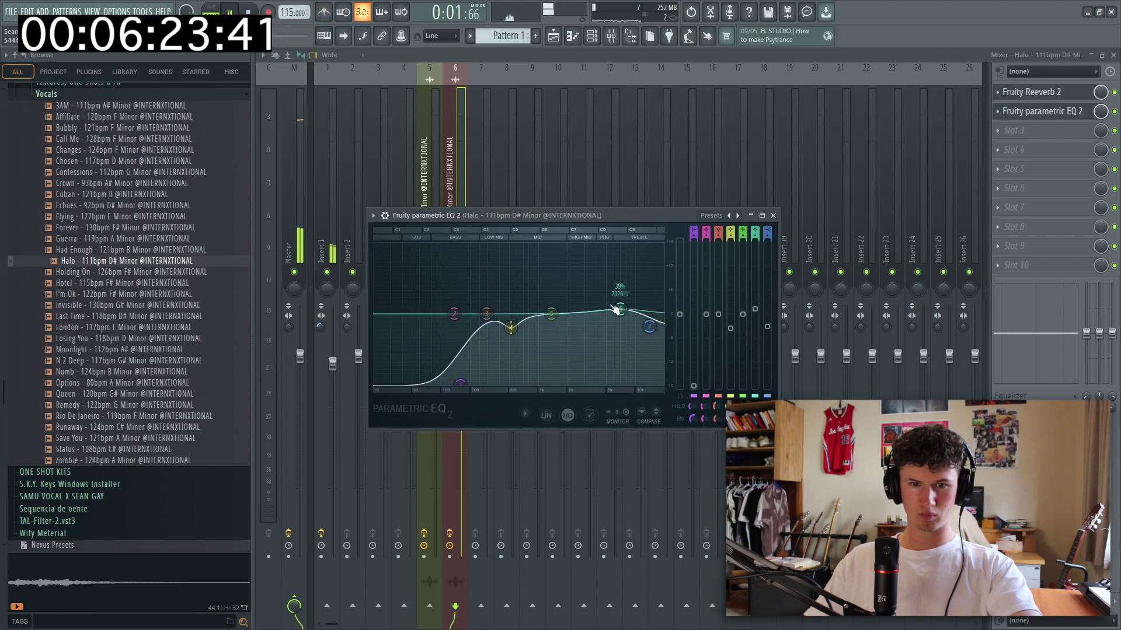
mouse_move(623, 382)
mouse_down()
mouse_move(621, 374)
mouse_move(641, 383)
mouse_up()
drag(618, 320, 608, 327)
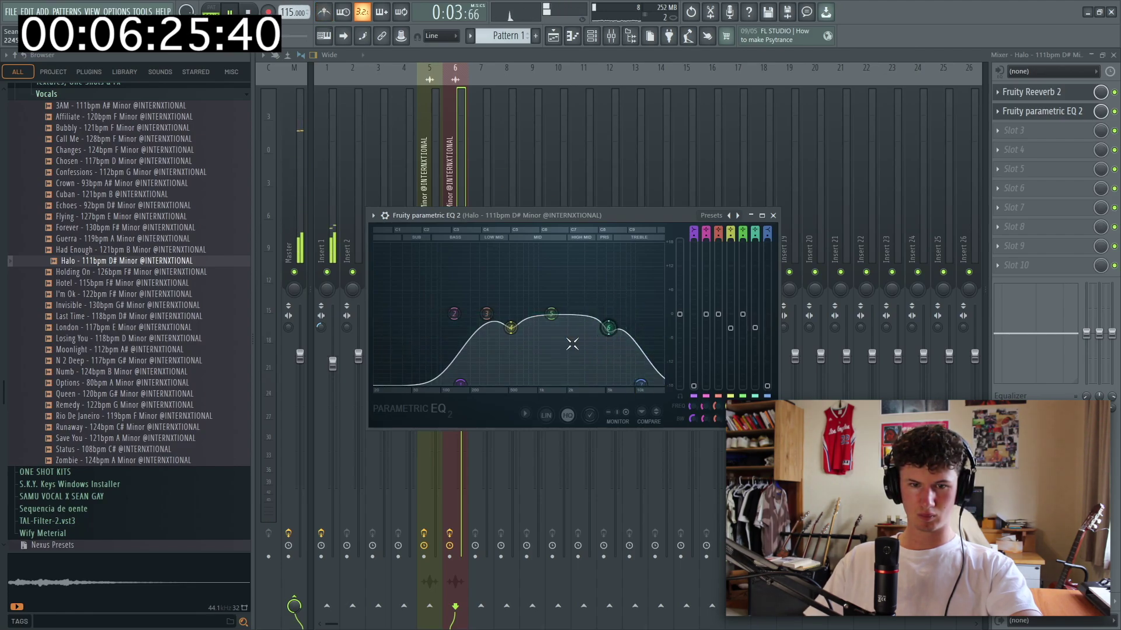
click(773, 215)
Check the Halo track's Fruity Reeverb 2 settings and return to the playlist
click(1014, 129)
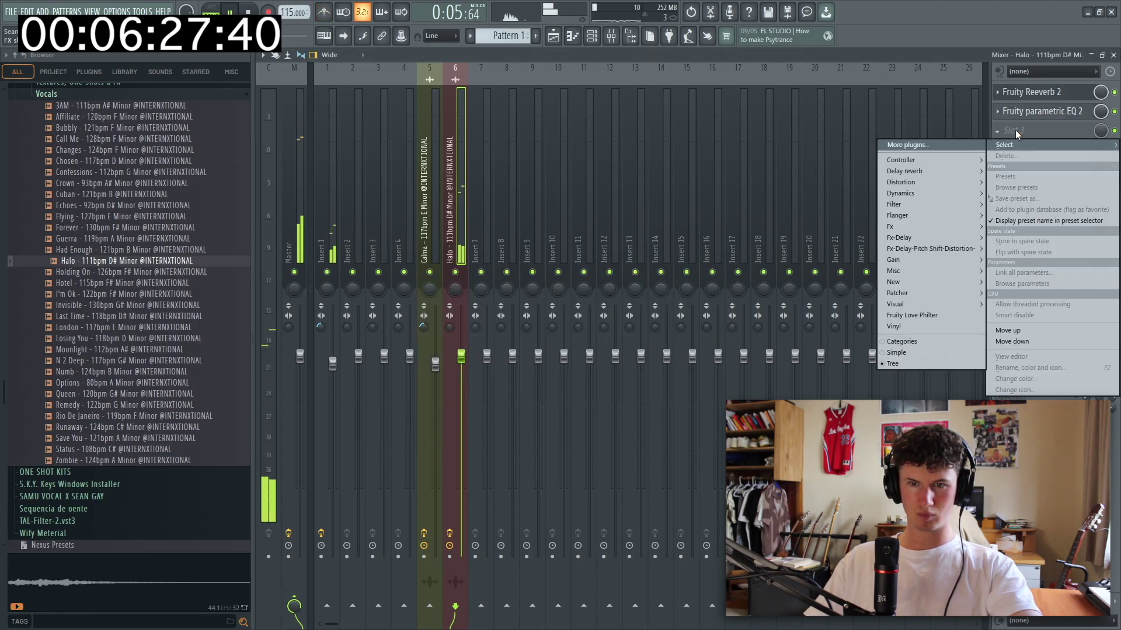
click(1008, 93)
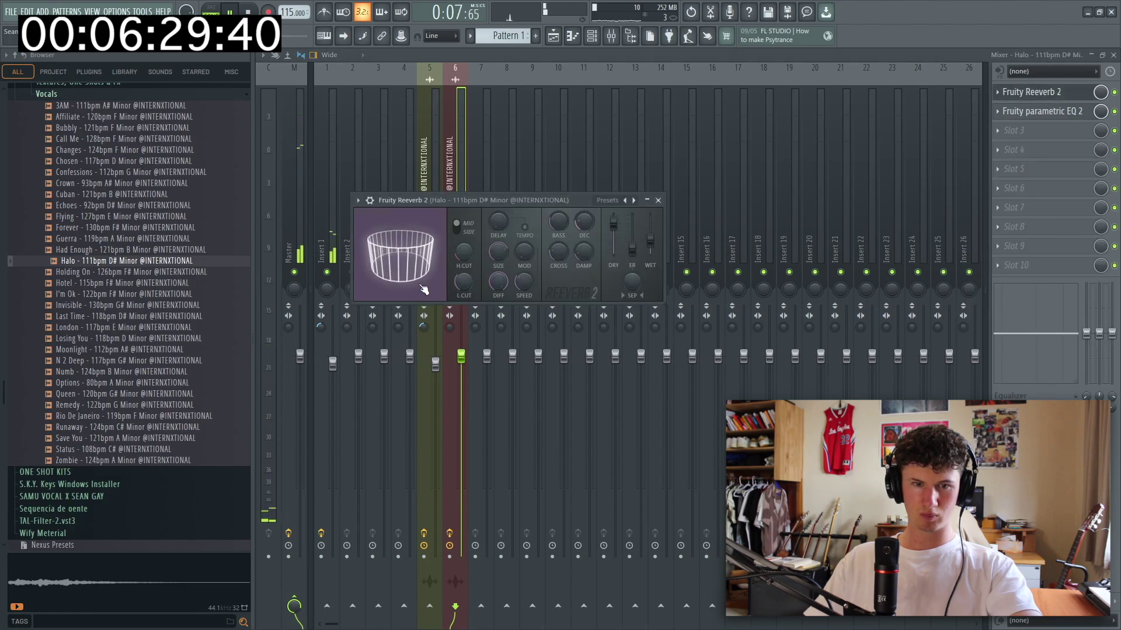
key(F5)
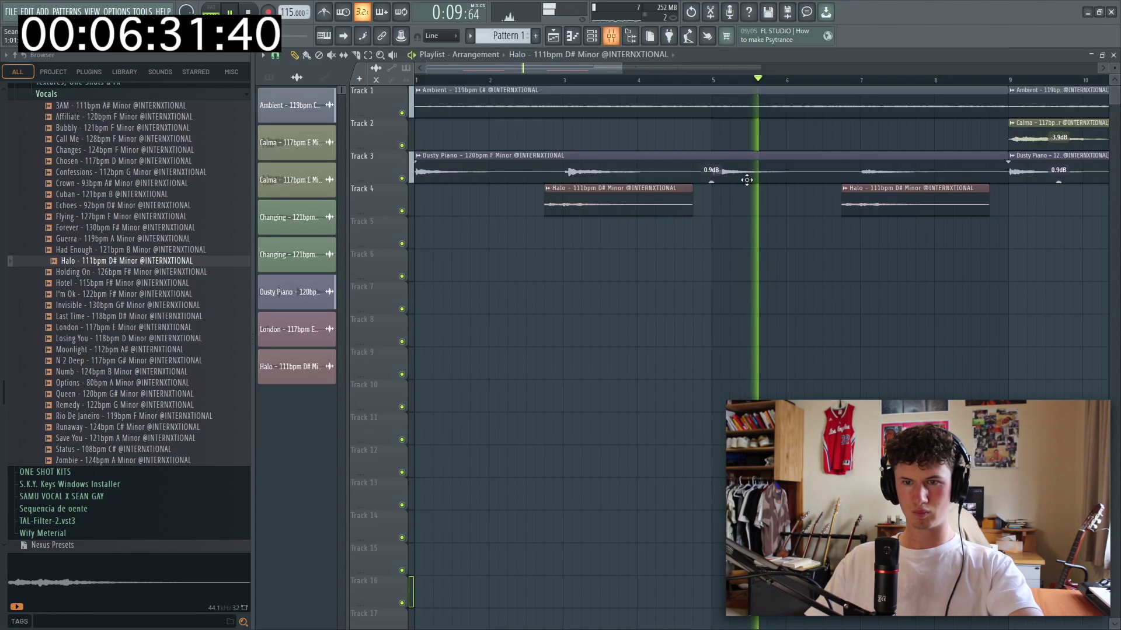
Preview sounds in the bundle's Textures, One Shots & FX folder and place Best Ambient Texture on Track 5 from bar 1
scroll(721, 302, down, 3)
click(167, 338)
key(space)
scroll(73, 237, up, 4)
click(70, 214)
click(111, 270)
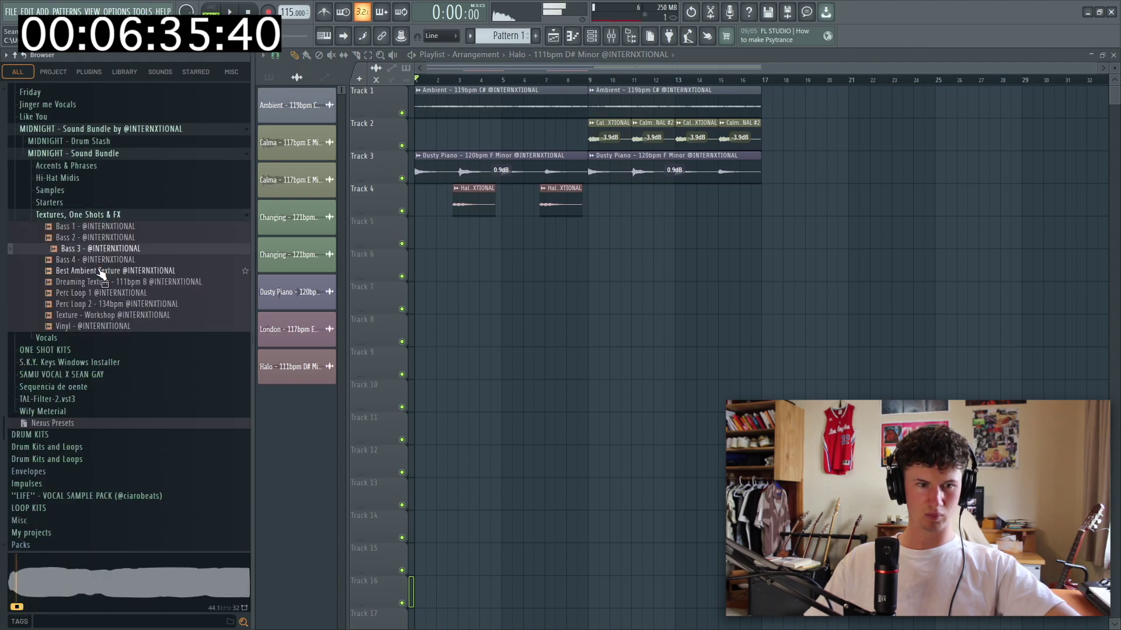
drag(100, 282, 422, 231)
Route the Best Ambient Texture clip to mixer track 7 and lower that track's fader
double_click(504, 239)
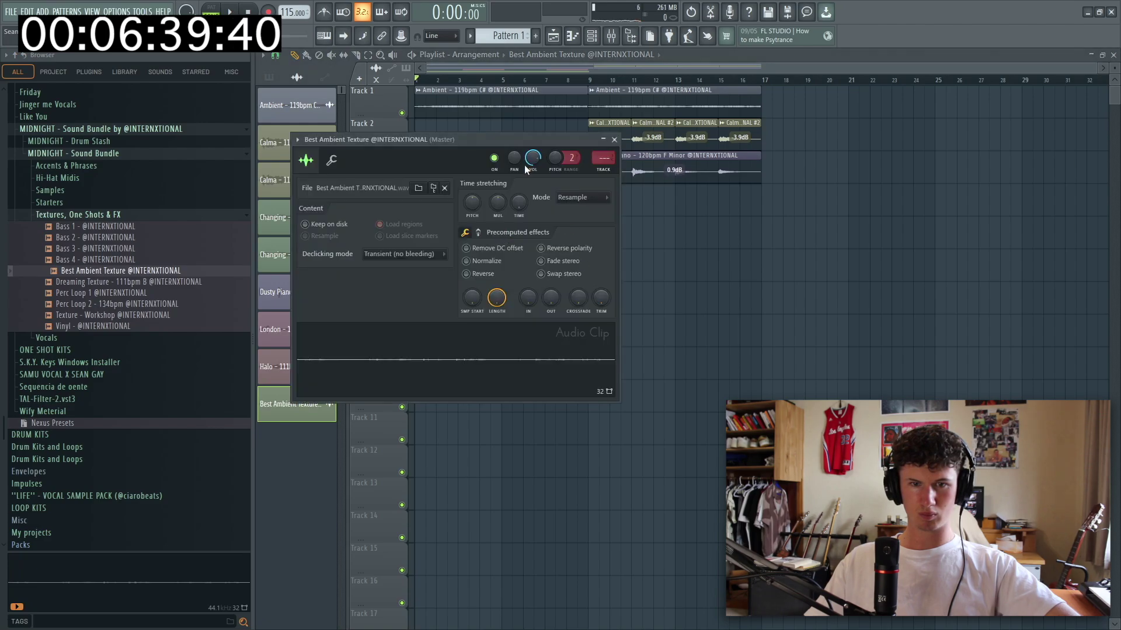
drag(539, 180, 534, 397)
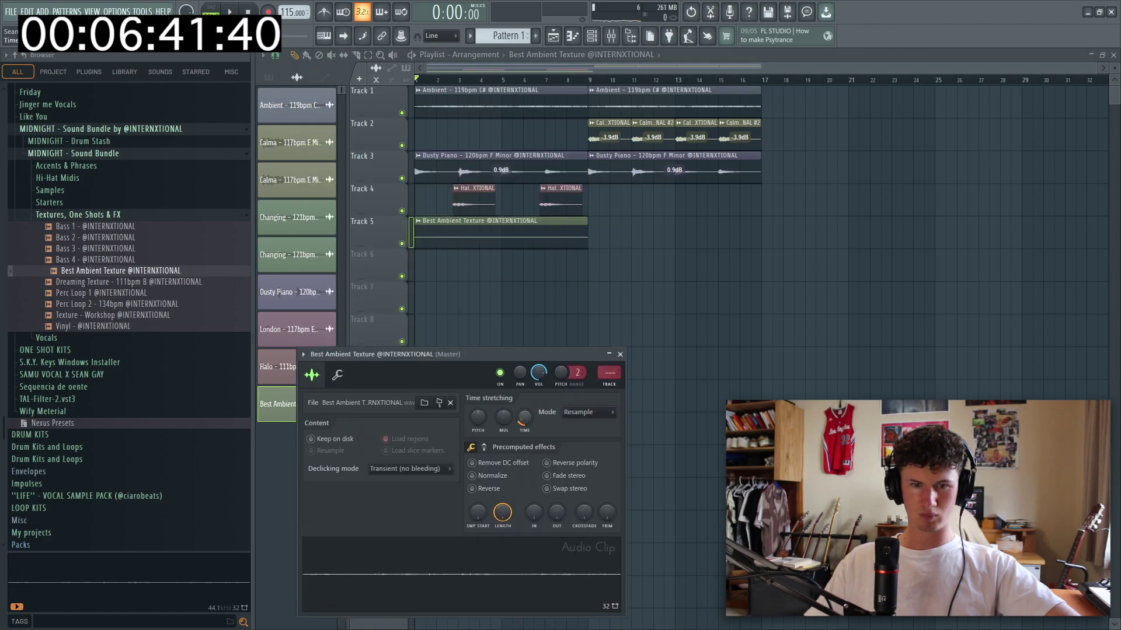
click(612, 384)
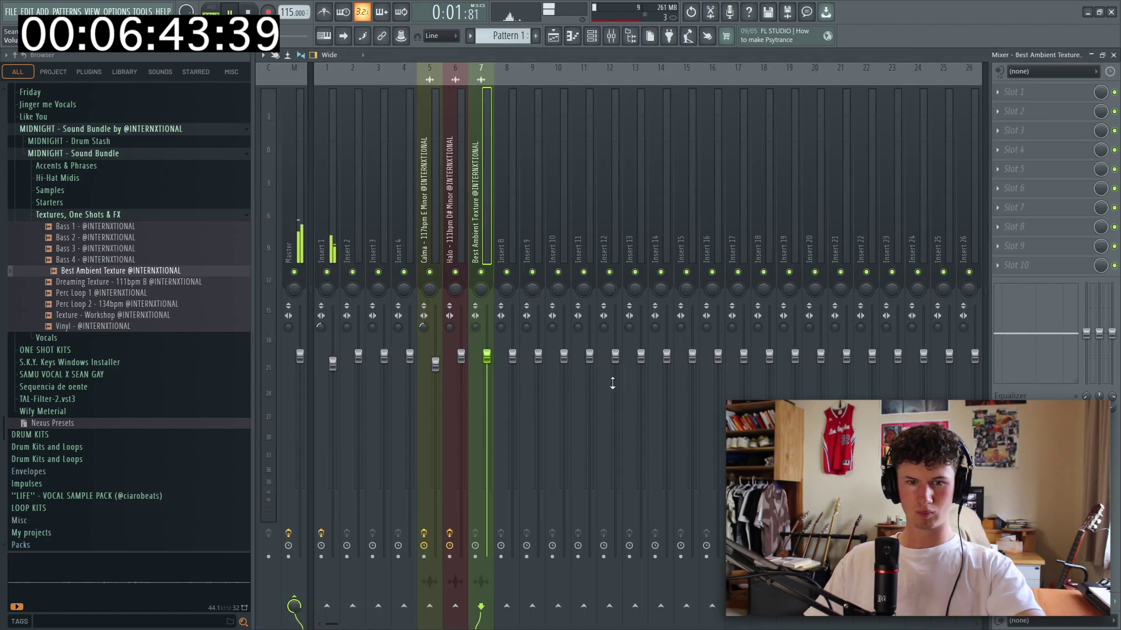
key(F9)
key(F9)
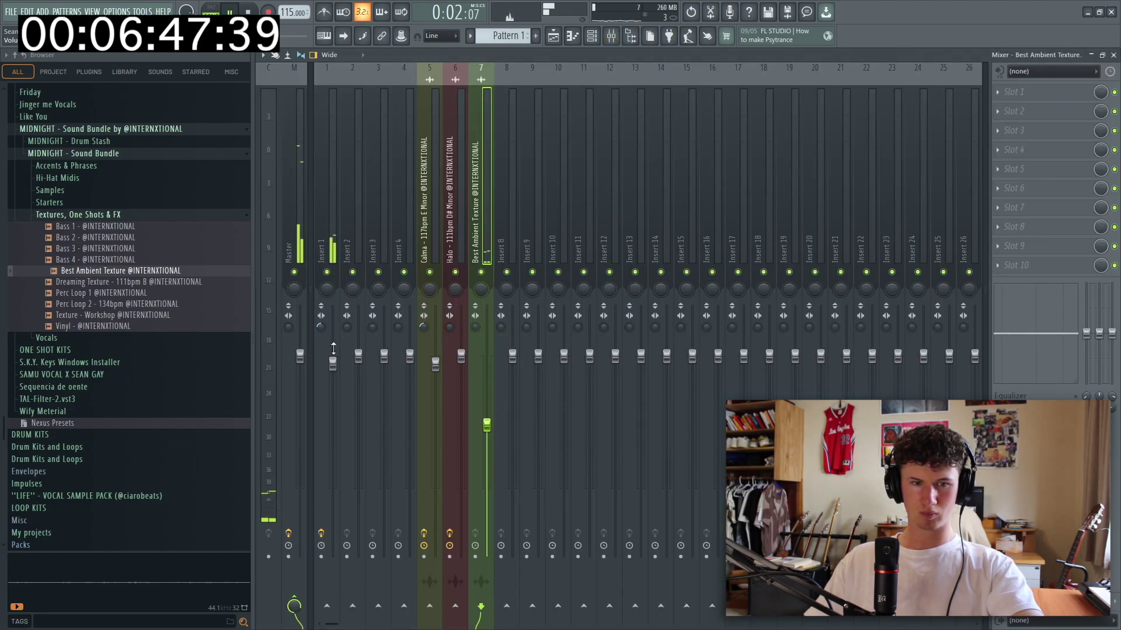
Raise the Insert 1 fader and bring the Best Ambient Texture level down slightly more, returning to the playlist
drag(334, 365, 334, 352)
drag(487, 426, 487, 432)
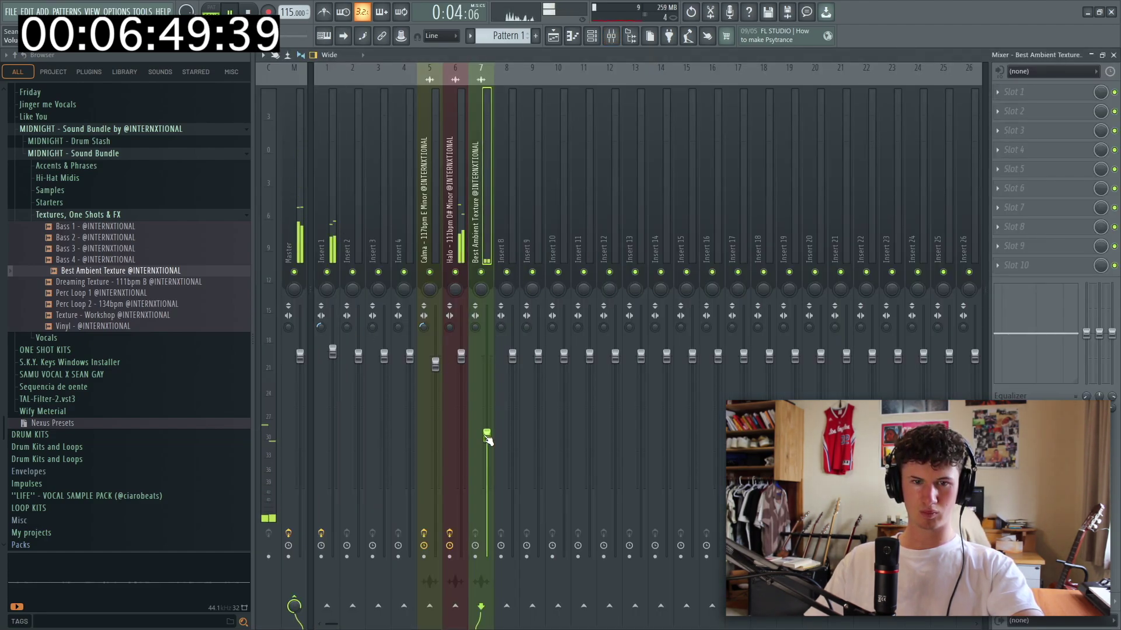
key(F5)
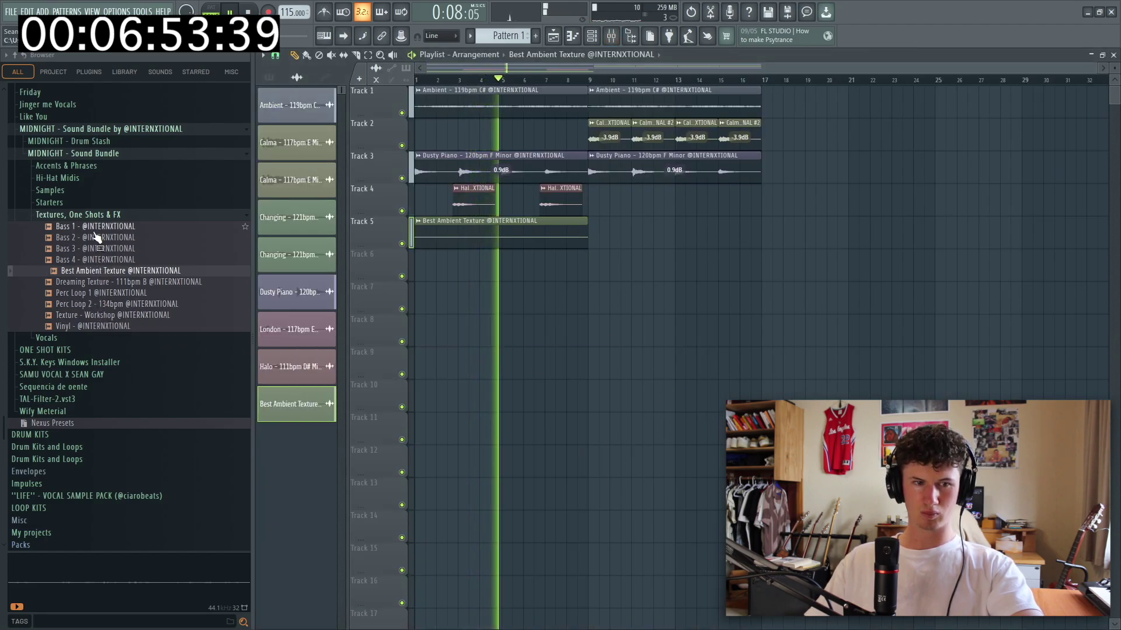
Load Bass 3 as an instrument on Track 6 with an eight-bar pattern clip and place an F5 note at its start
click(95, 250)
drag(95, 256, 363, 272)
click(470, 352)
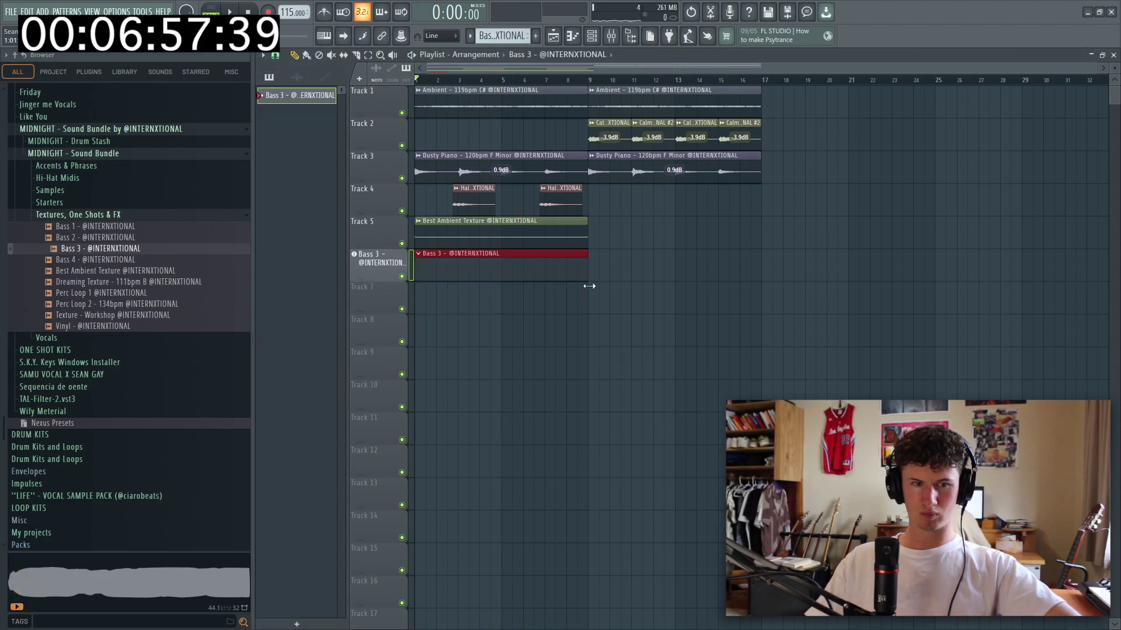
double_click(467, 266)
drag(261, 199, 269, 127)
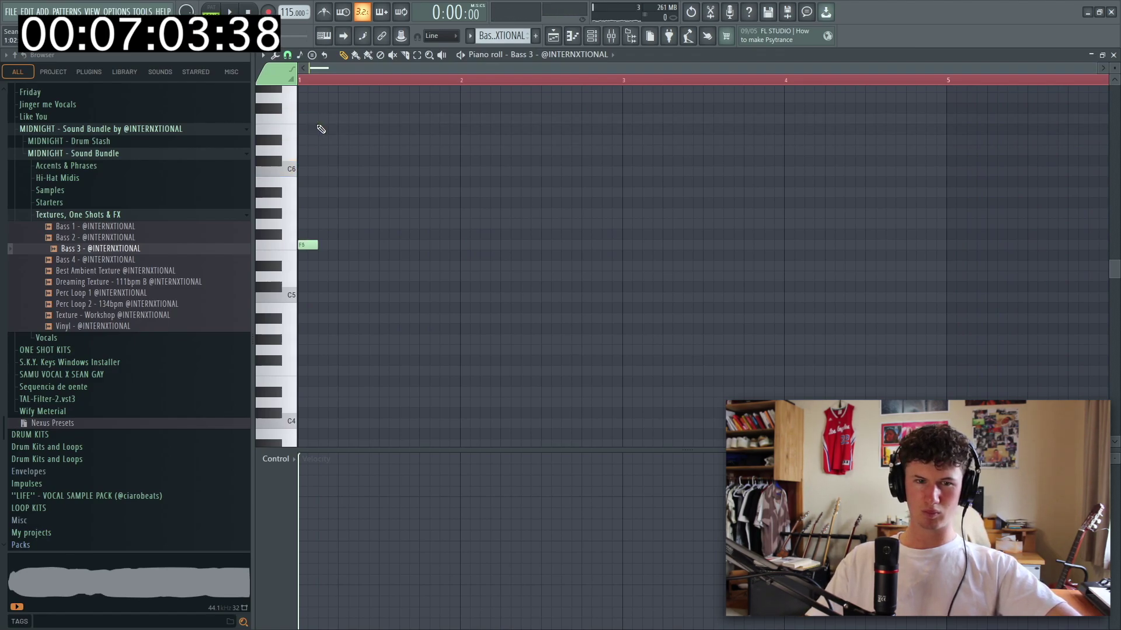
Audition the other bass one-shots and replace the Track 6 instrument's sample with Bass 1
key(F5)
click(379, 261)
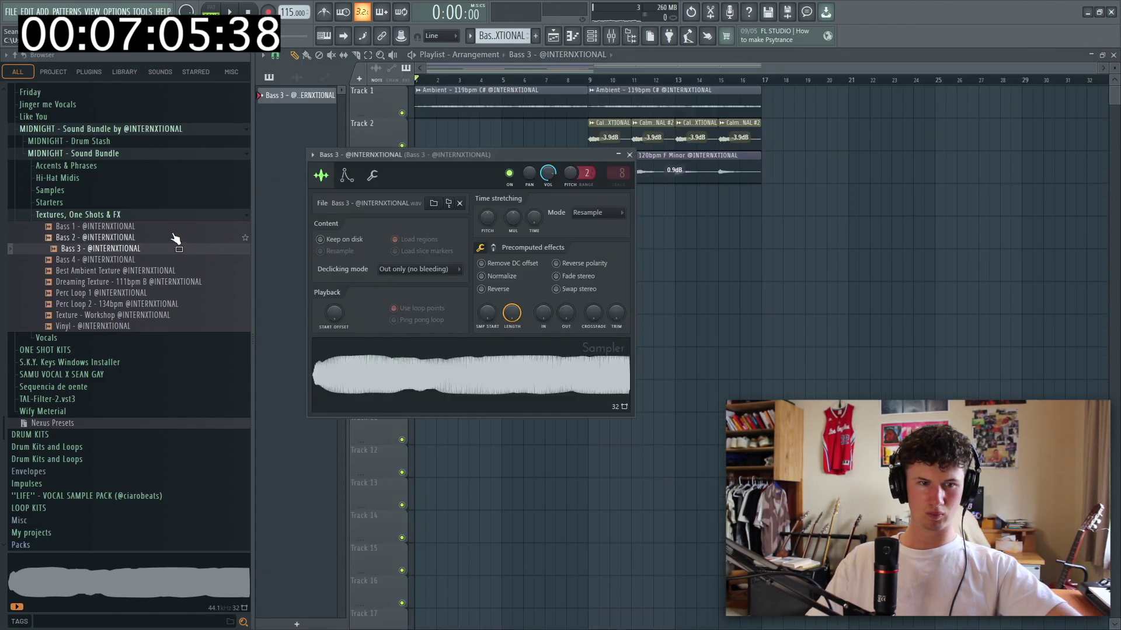
click(140, 227)
click(133, 238)
drag(129, 227, 419, 363)
key(Escape)
Move the first bass note to F4 while auditioning octaves, and add a C4 note at bar 3
key(F7)
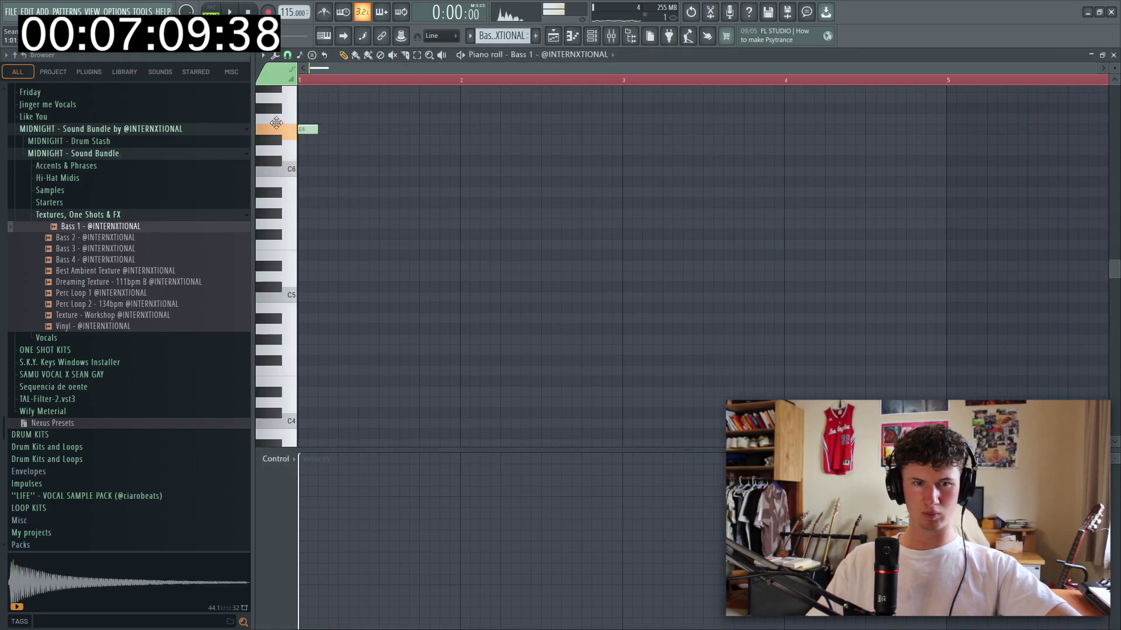
scroll(321, 150, up, 3)
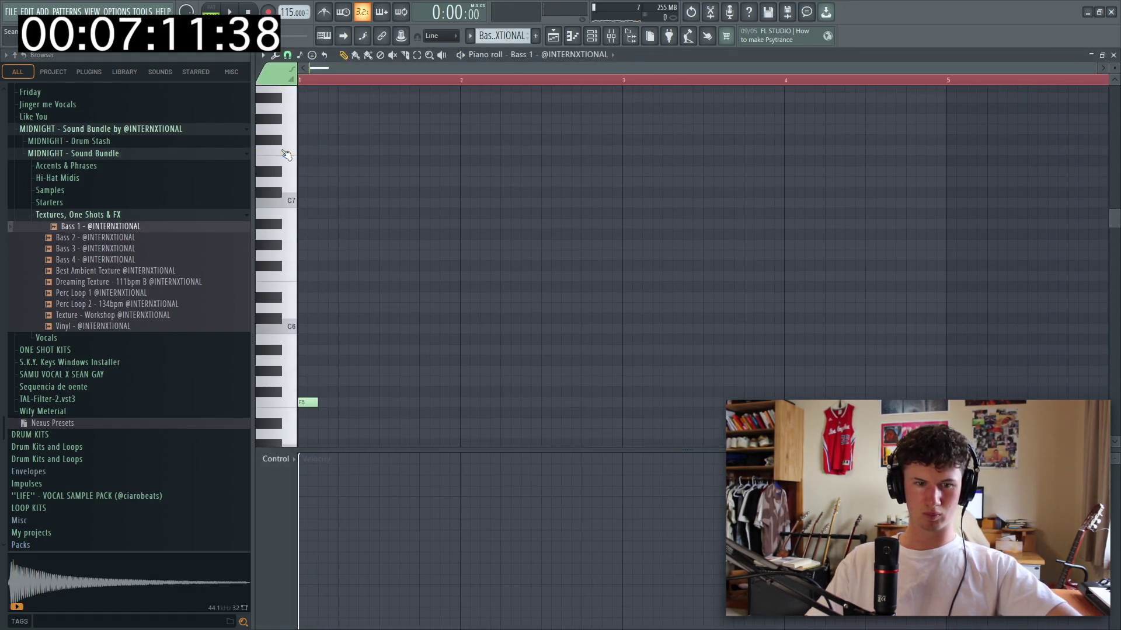
key(space)
scroll(350, 186, down, 3)
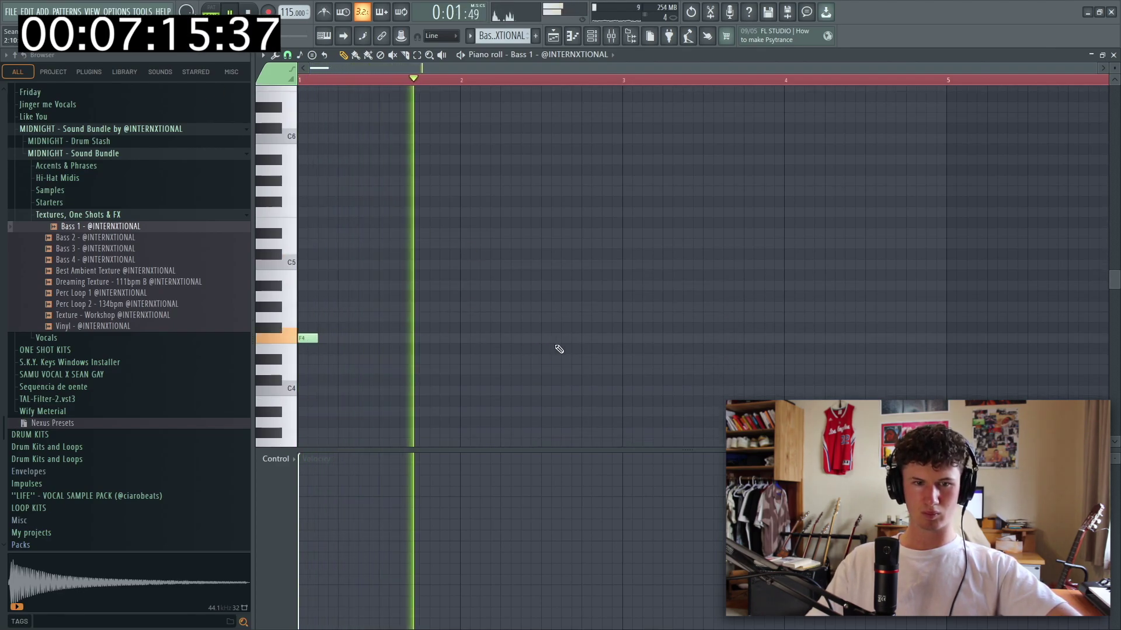
scroll(557, 341, down, 1)
click(623, 328)
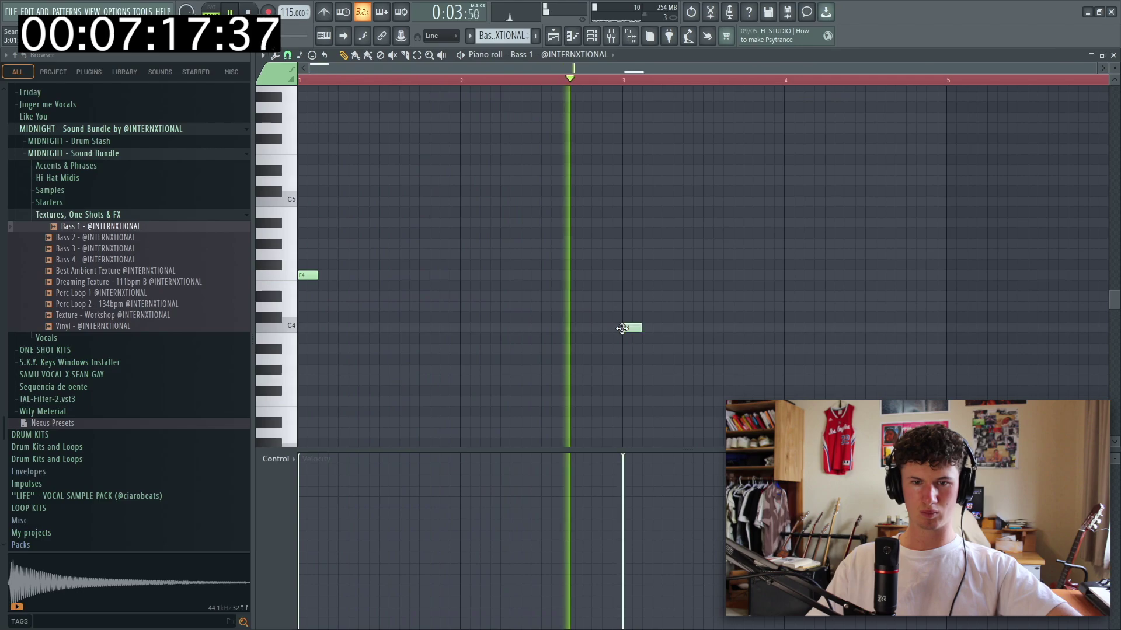
Duplicate the two bass notes to bars 5 and 7 and lengthen all four notes to two bars each
scroll(750, 315, down, 1)
drag(799, 82, 793, 85)
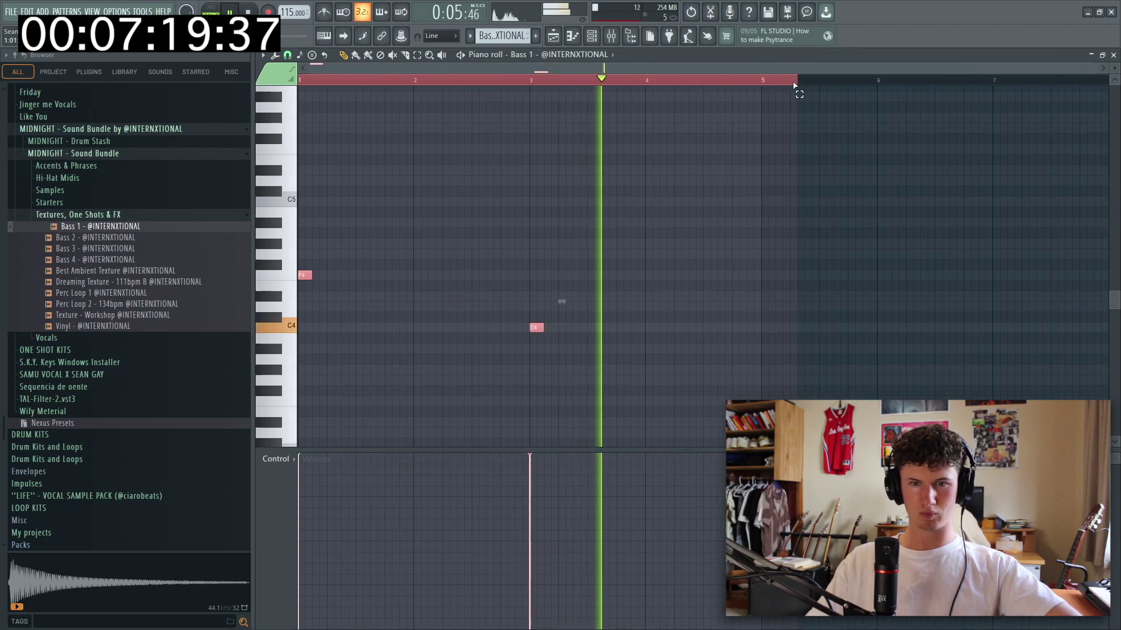
key(ctrl+b)
key(F5)
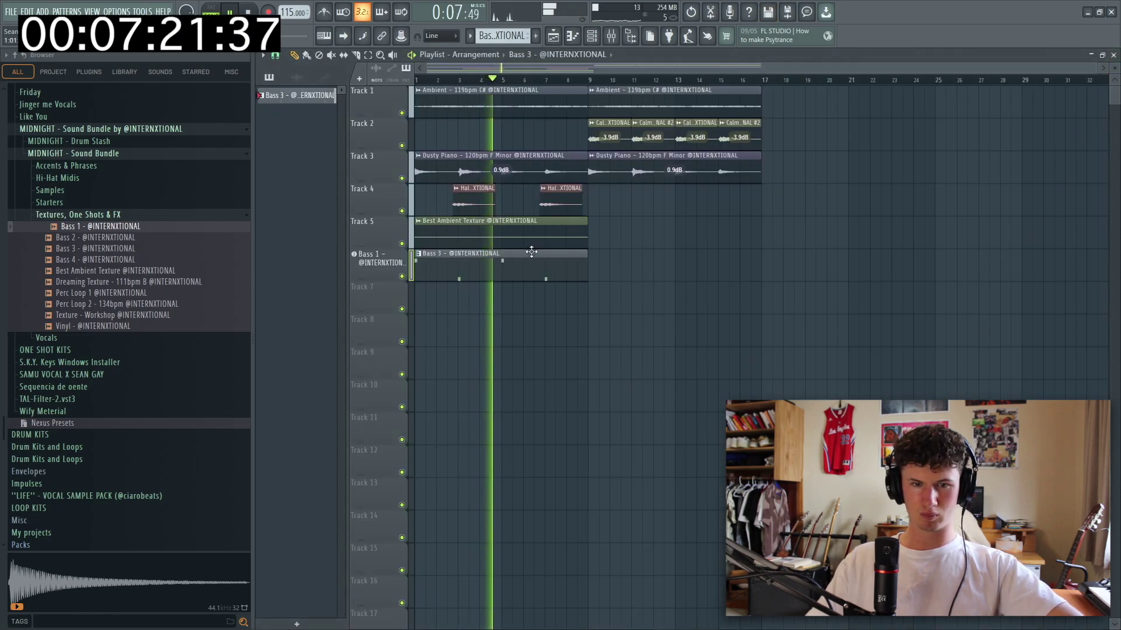
double_click(546, 270)
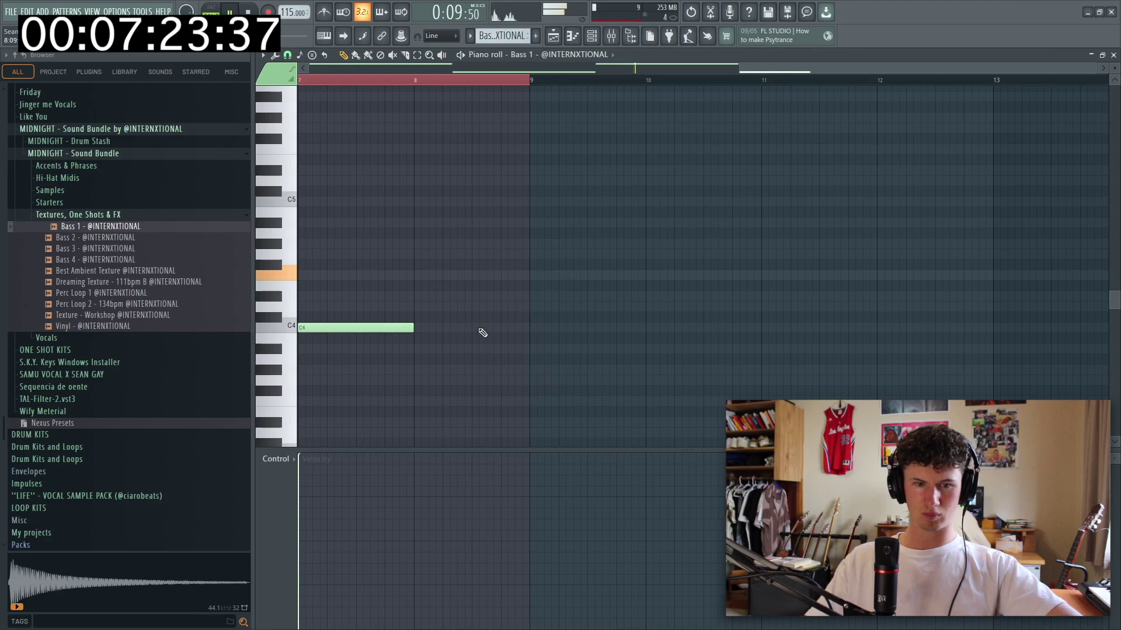
click(1112, 54)
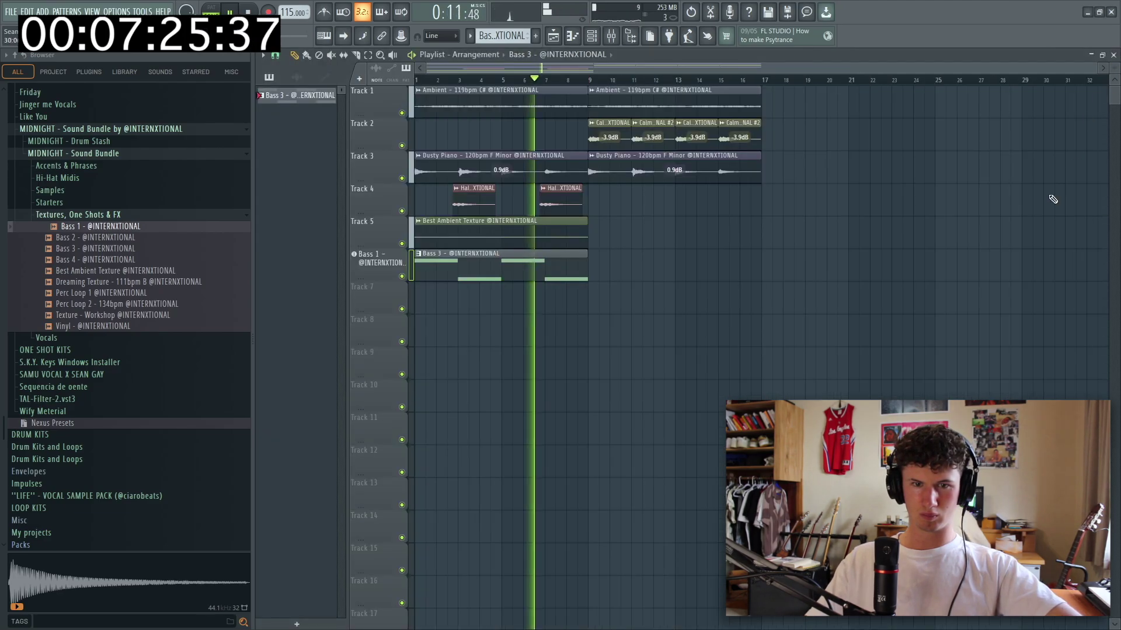
Enable the volume envelope on the Bass 1 sampler and adjust its hold time
click(384, 261)
click(348, 178)
drag(363, 290, 366, 298)
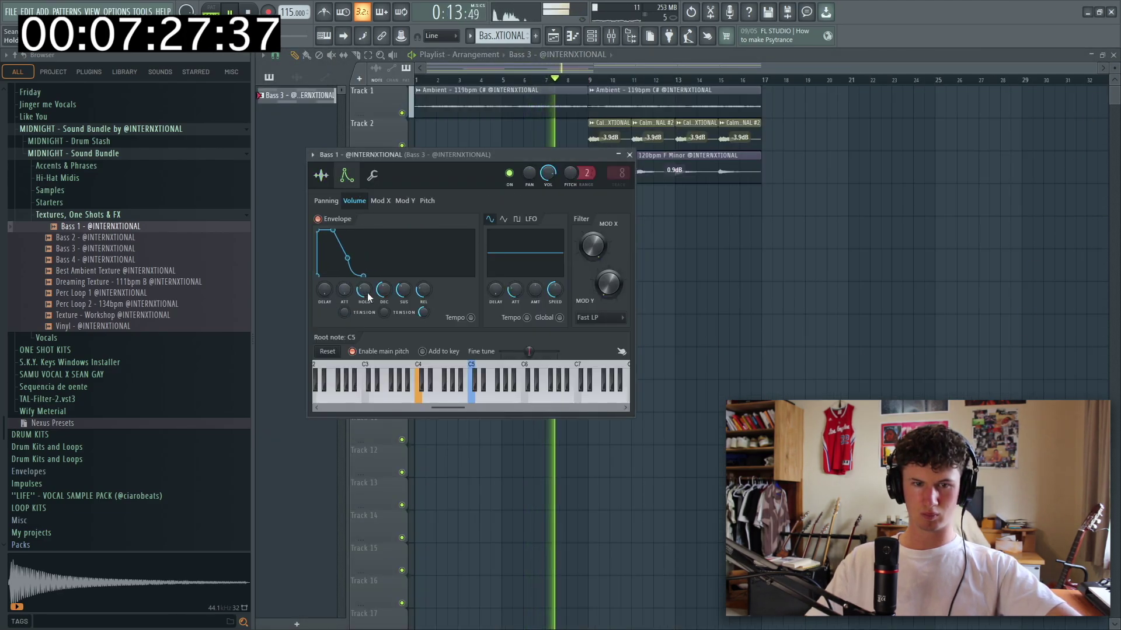
key(Escape)
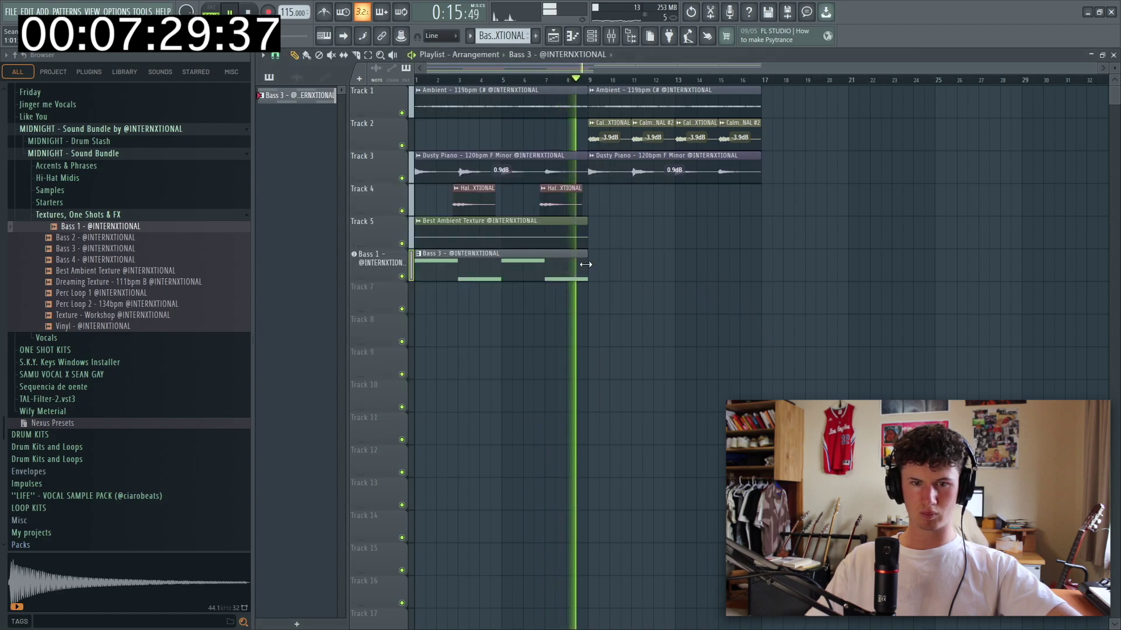
Preview the Accents & Phrases sounds and place the Boogie phrase on Track 8 across bars 1 and 2
click(583, 237)
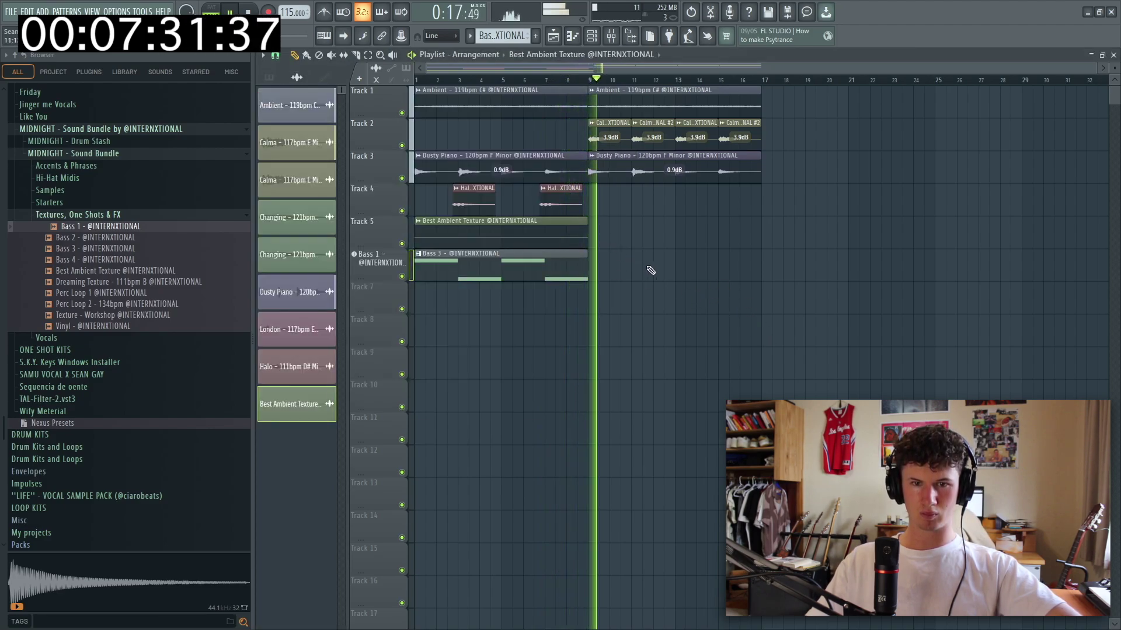
click(73, 215)
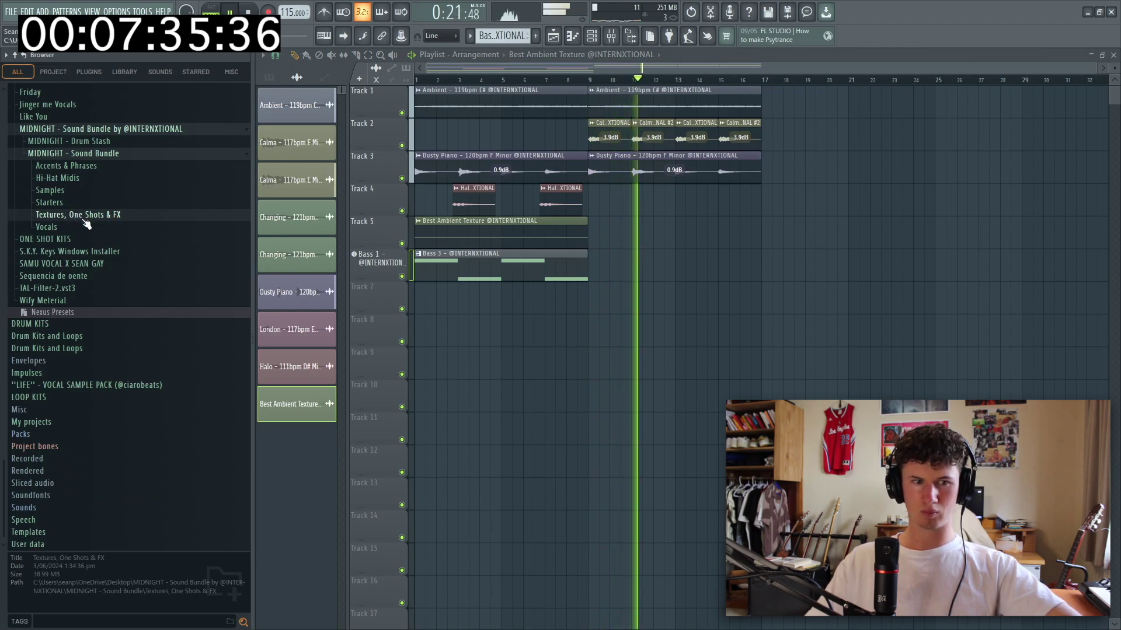
click(74, 166)
key(space)
drag(99, 222, 140, 311)
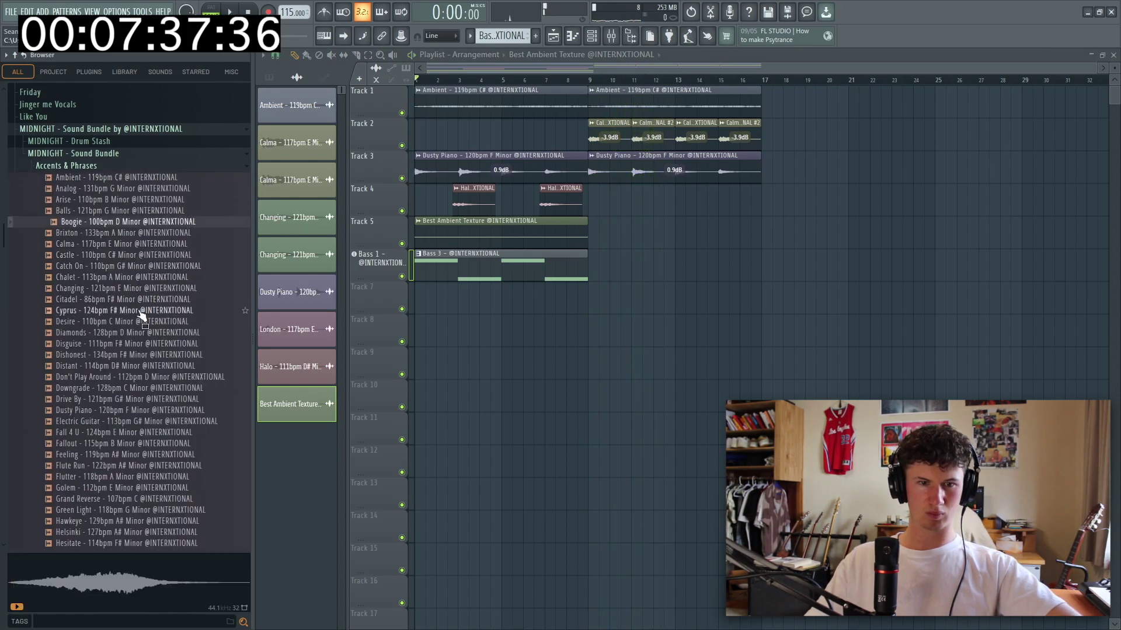
click(100, 224)
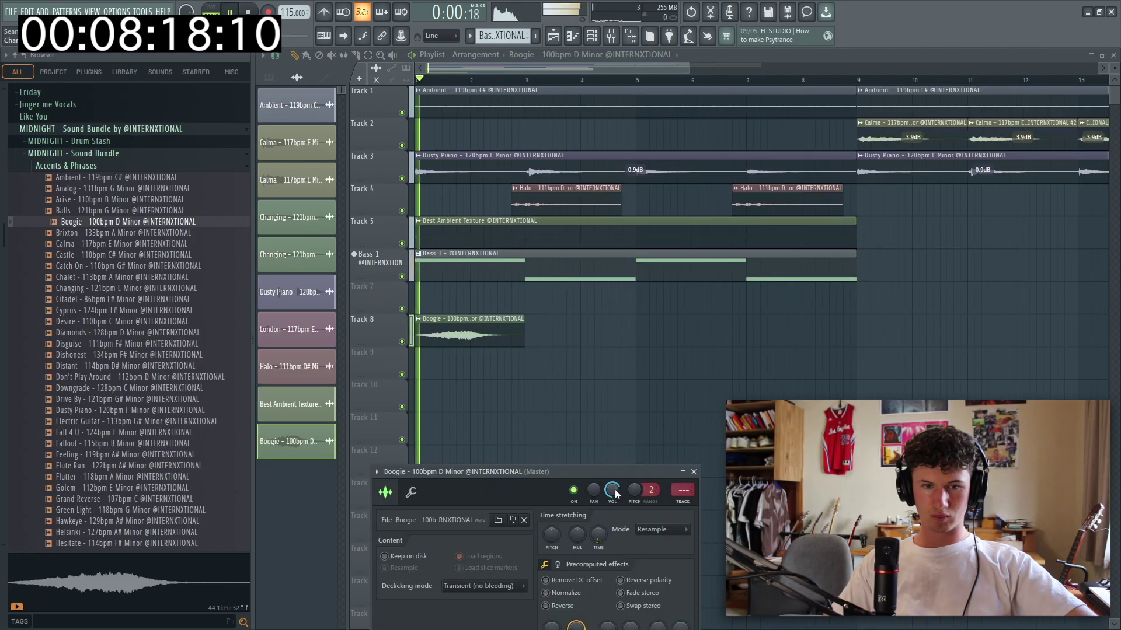
key(Escape)
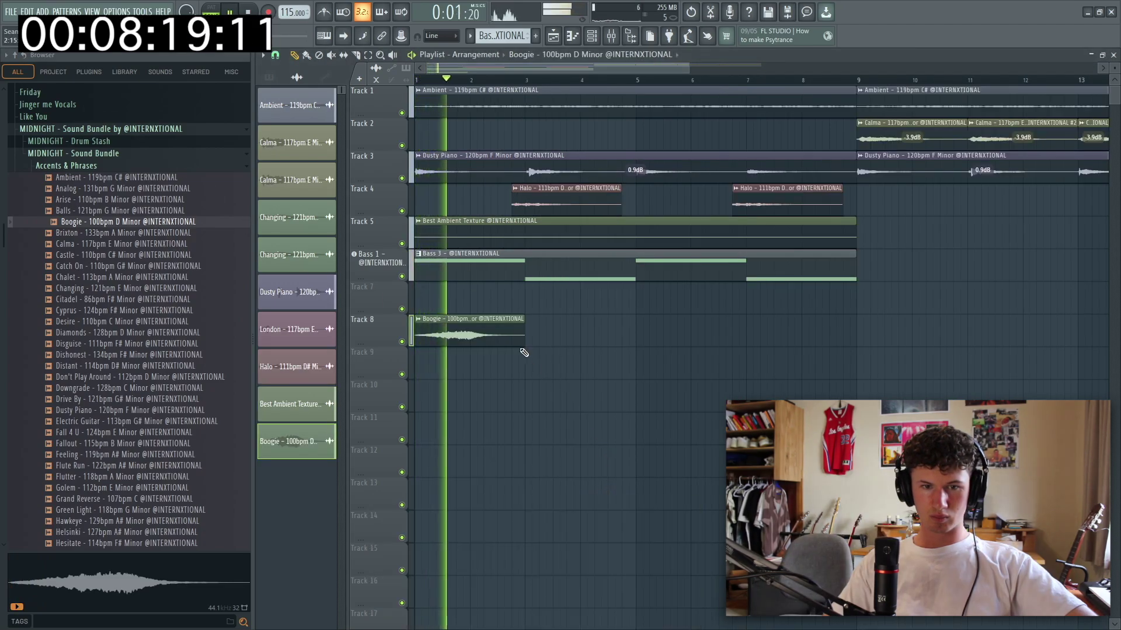
Open the Boogie clip's channel settings and set its time-stretching mode to Stretch
key(space)
scroll(420, 358, up, 3)
double_click(480, 331)
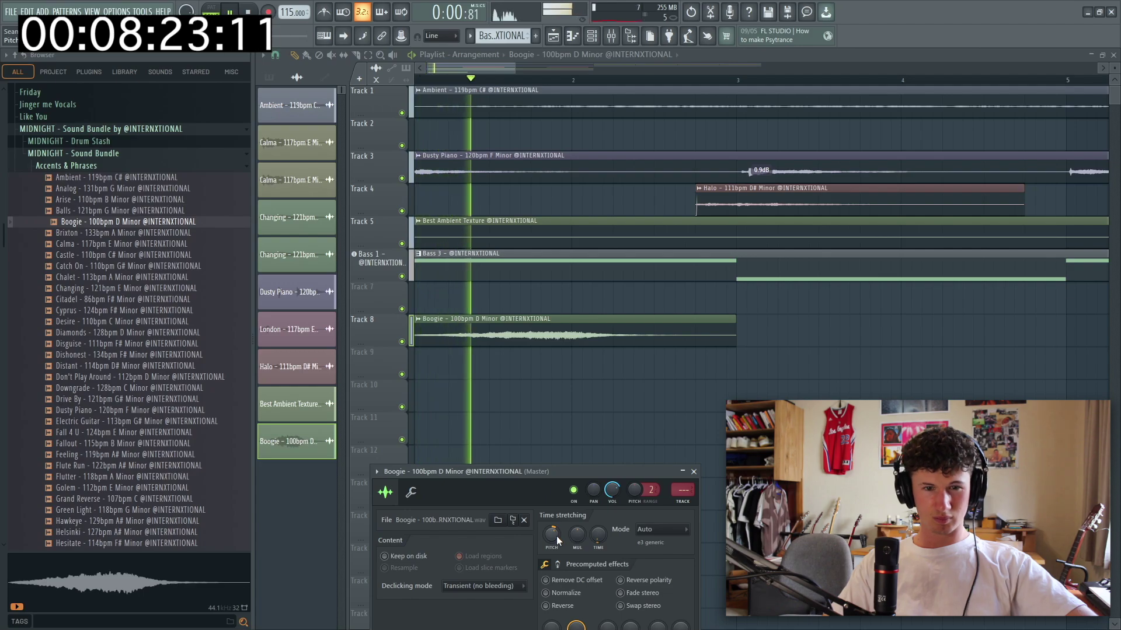
click(645, 531)
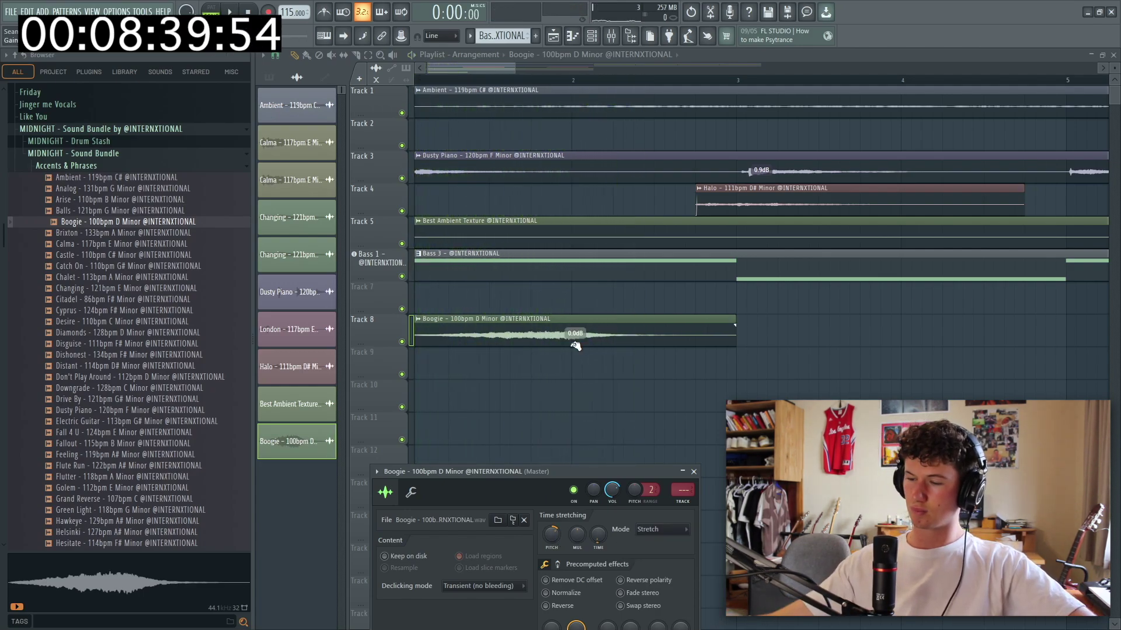
Lower the Boogie clip's gain to -2.3 dB and move the clip to bar 2 on Track 8
click(576, 345)
scroll(576, 345, down, 2)
key(space)
key(space)
drag(516, 342, 598, 348)
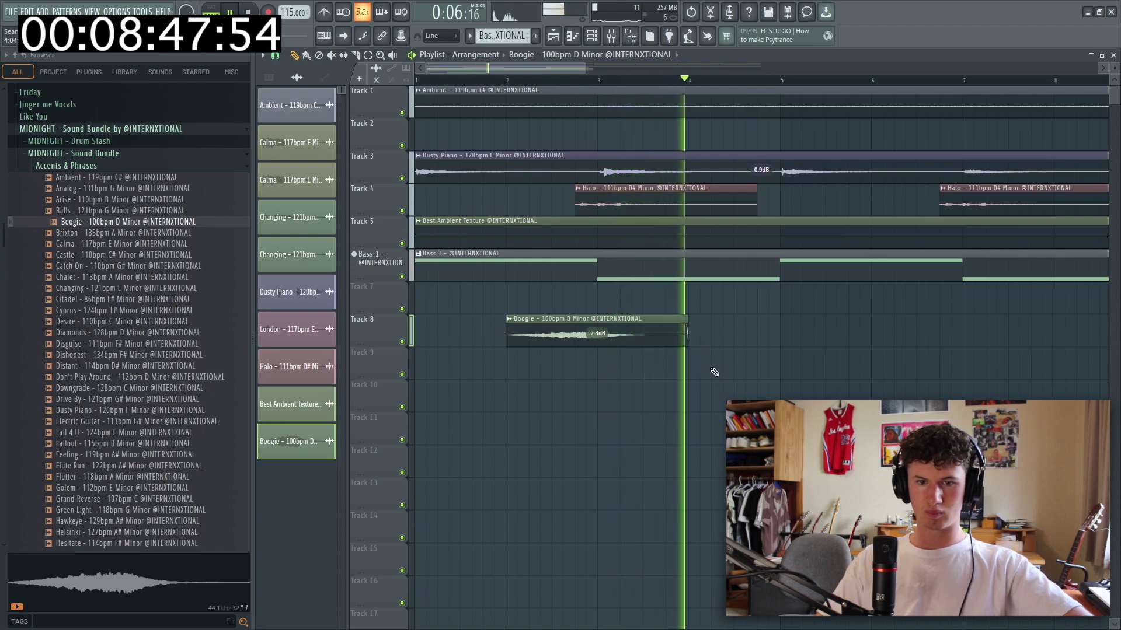
Place a copy of the Boogie clip at bar 6 on Track 8
ctrl+scroll(694, 350, down, 2)
ctrl+scroll(680, 342, down, 3)
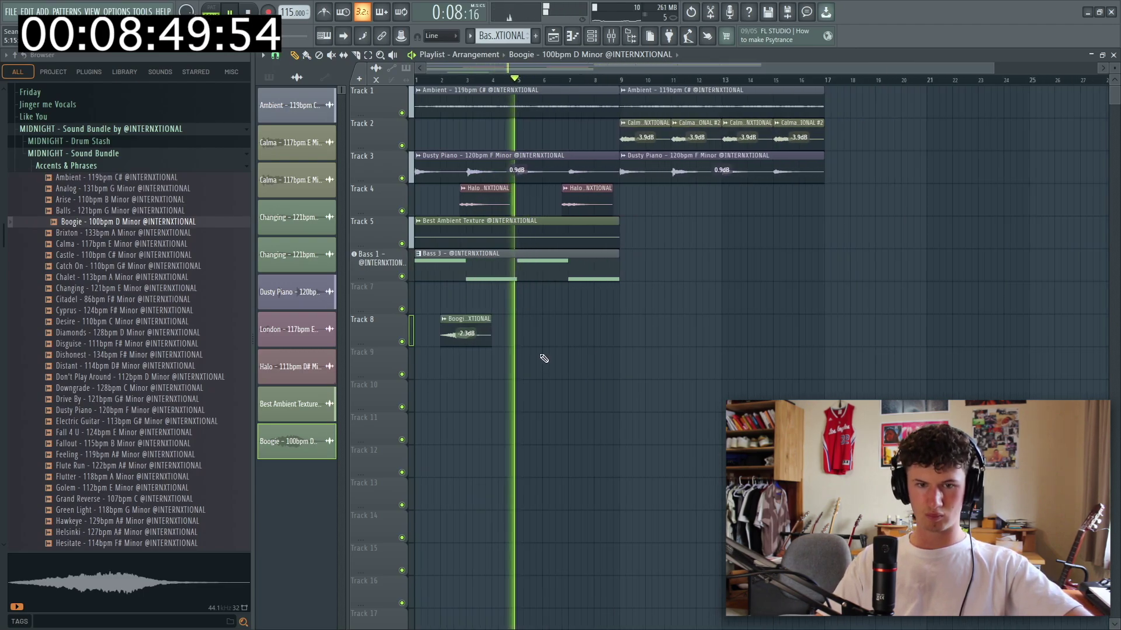
click(542, 338)
double_click(543, 339)
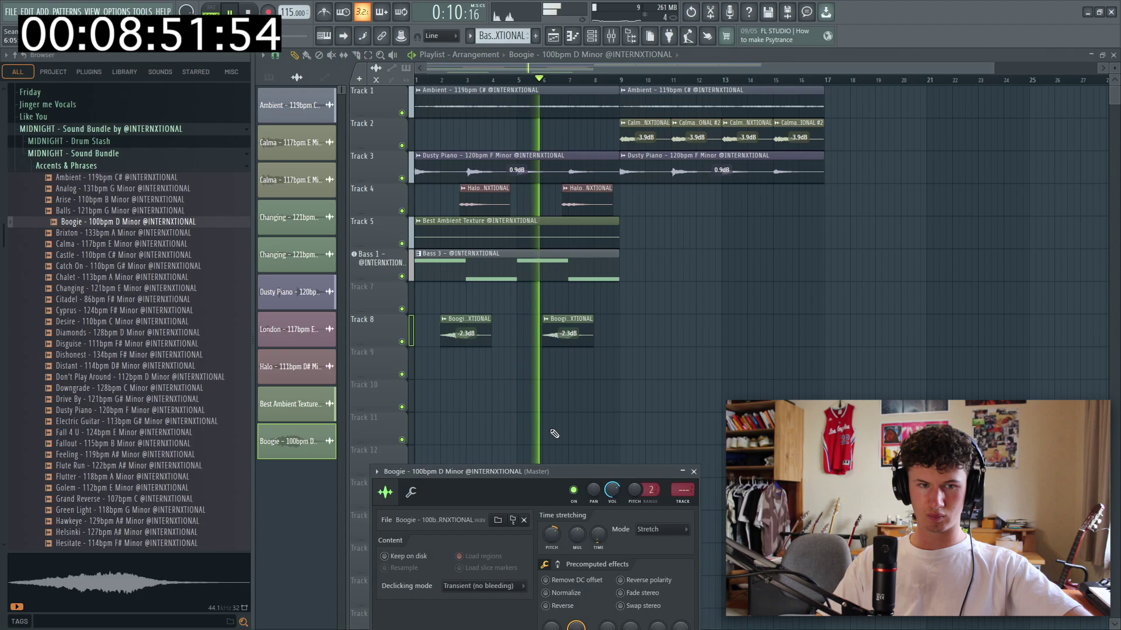
key(Escape)
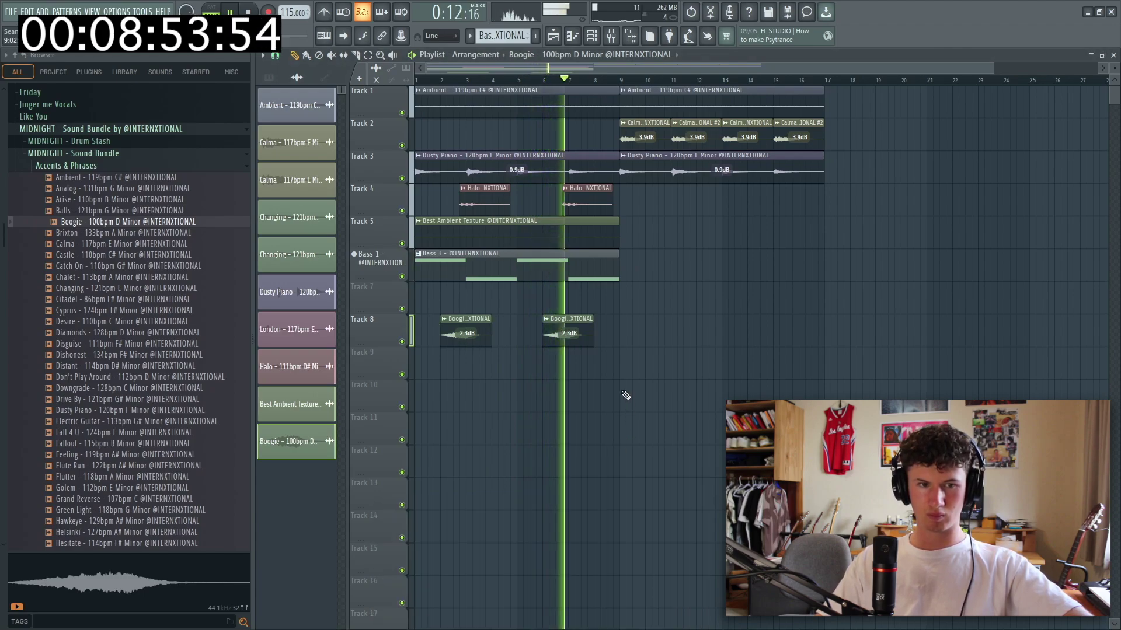
Move the first Boogie clip back to bar 1 and adjust its time-stretch pitch while auditioning it with the beat
ctrl+scroll(447, 336, up, 5)
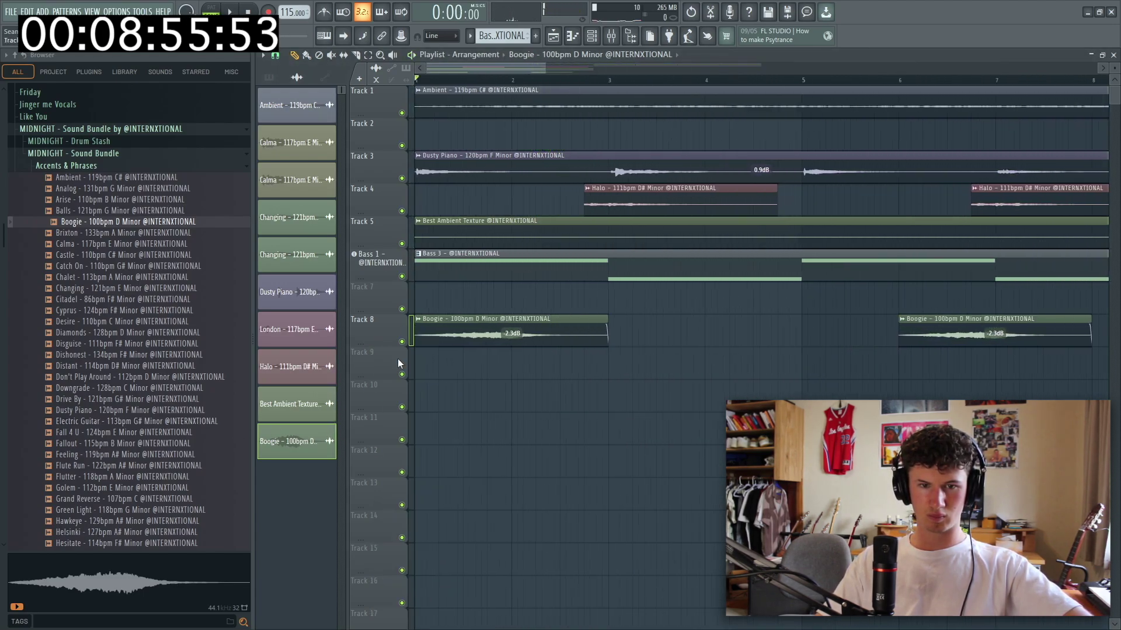
double_click(520, 335)
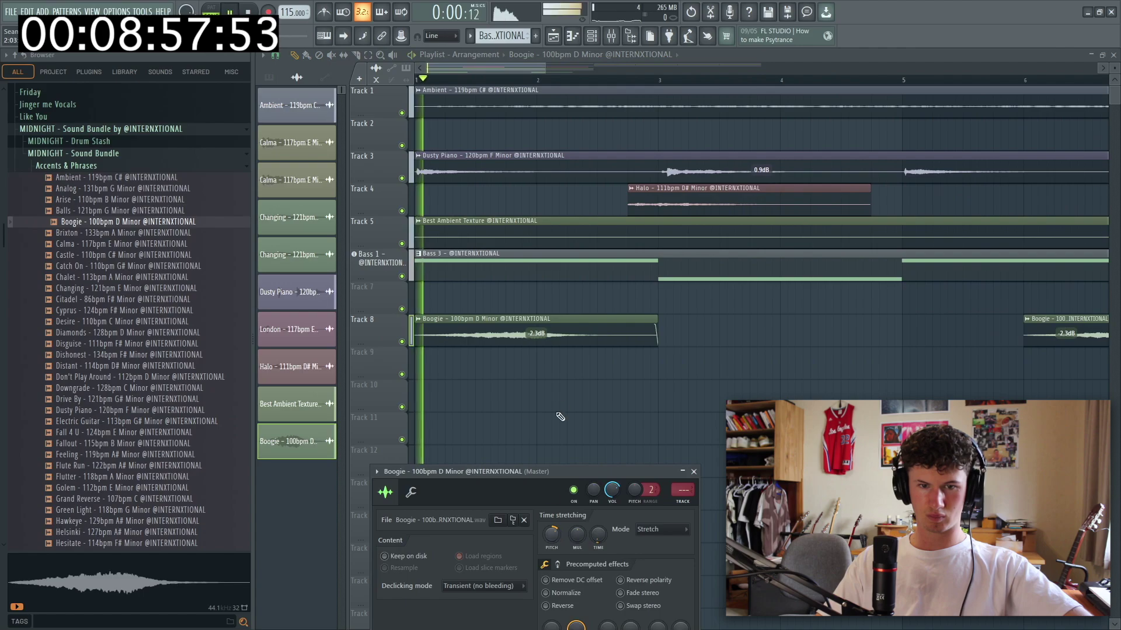
key(space)
drag(551, 533, 552, 543)
key(space)
key(space)
key(space)
key(space)
key(space)
key(space)
Fine-tune the Boogie sample's pitch by ear, replaying the opening bars to compare it with the other parts
drag(532, 473, 632, 397)
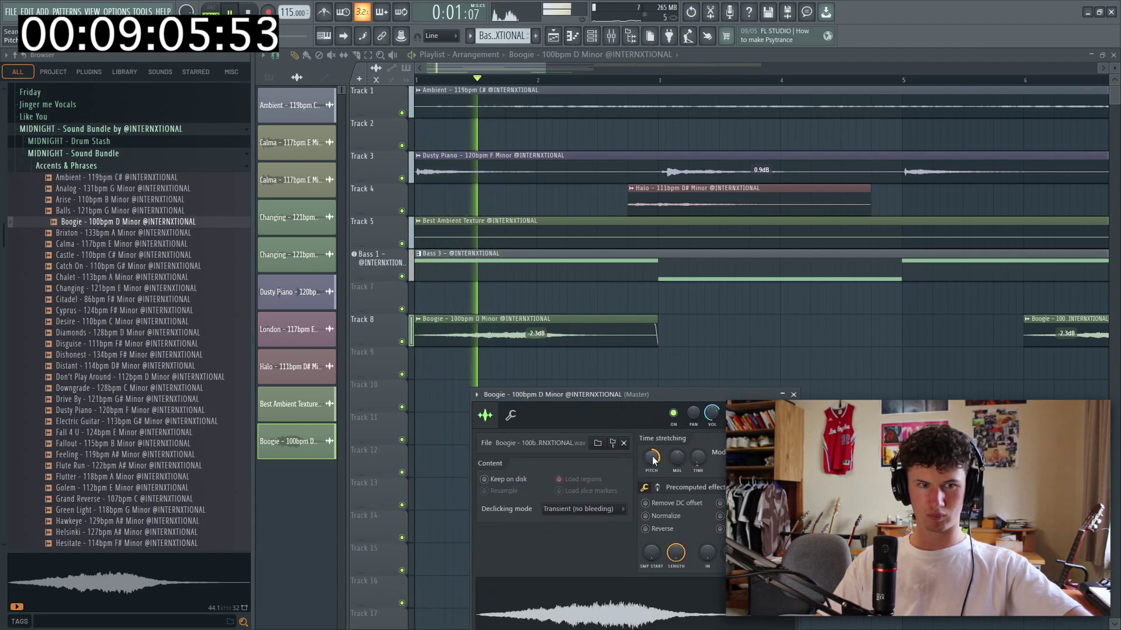
key(space)
key(space)
key(space)
key(space)
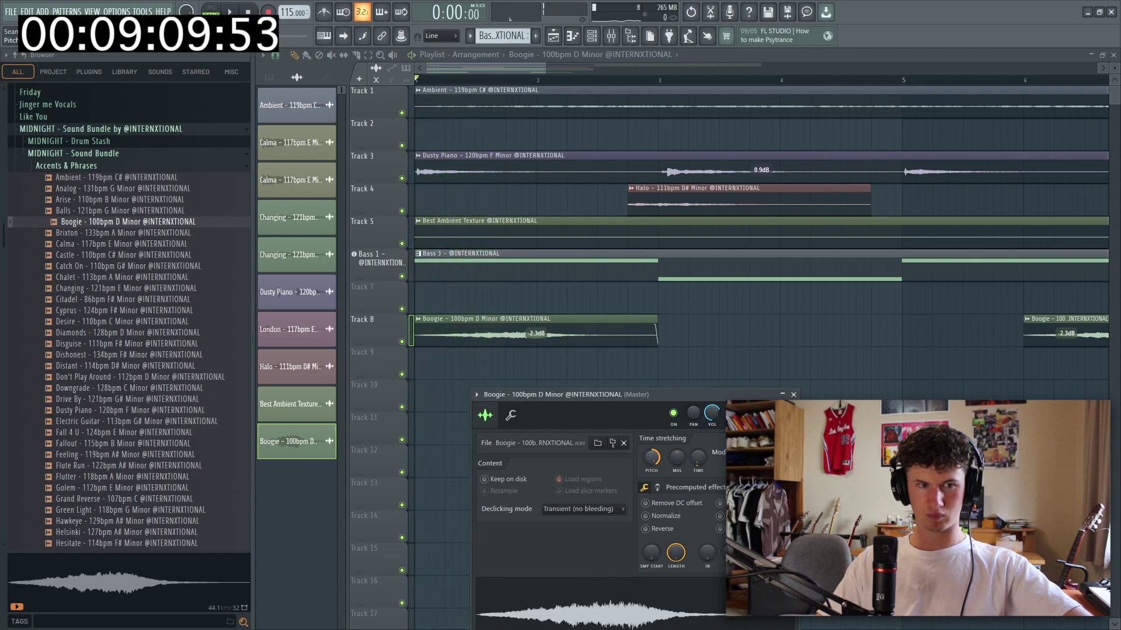
key(space)
key(space)
key(space)
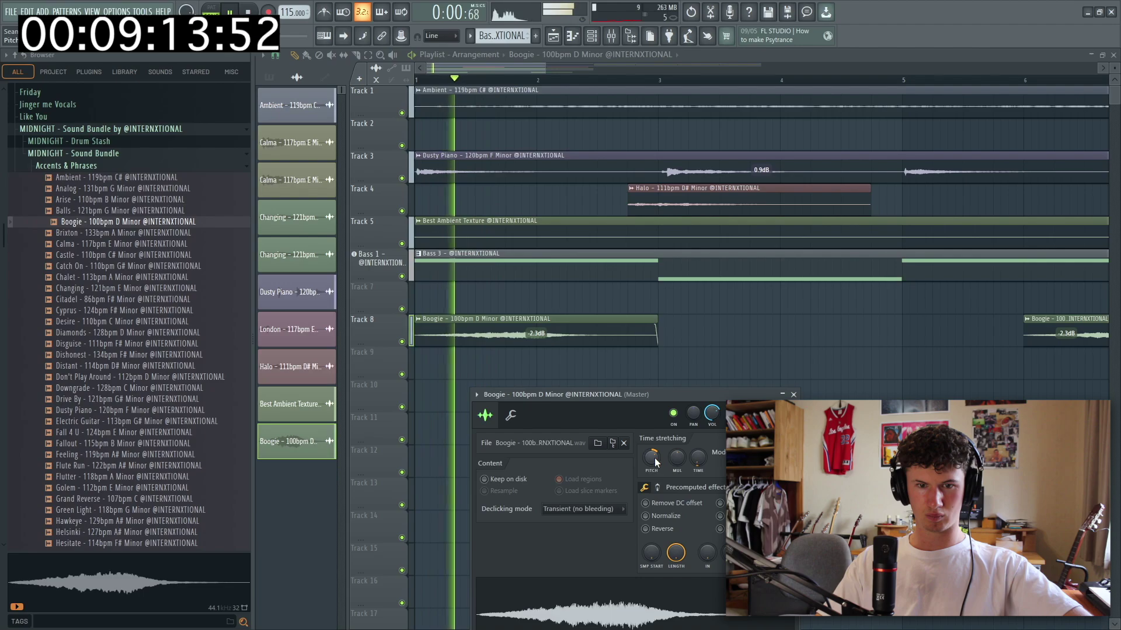
Place a second Boogie clip at bar 3 on Track 8 and make it unique
click(557, 330)
click(666, 330)
click(662, 319)
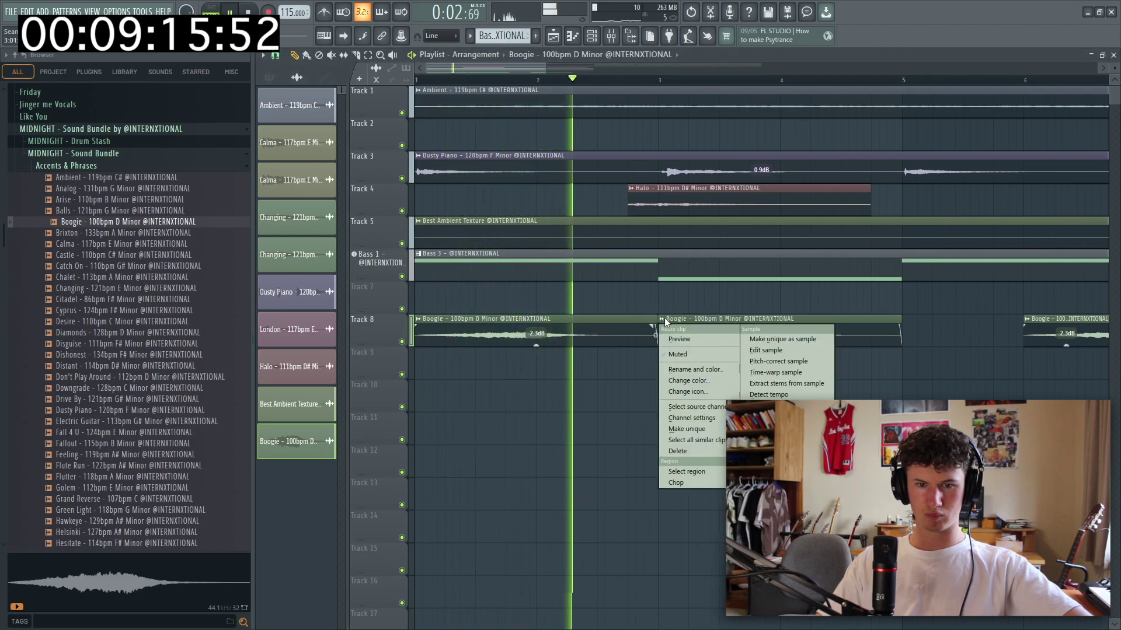
click(697, 428)
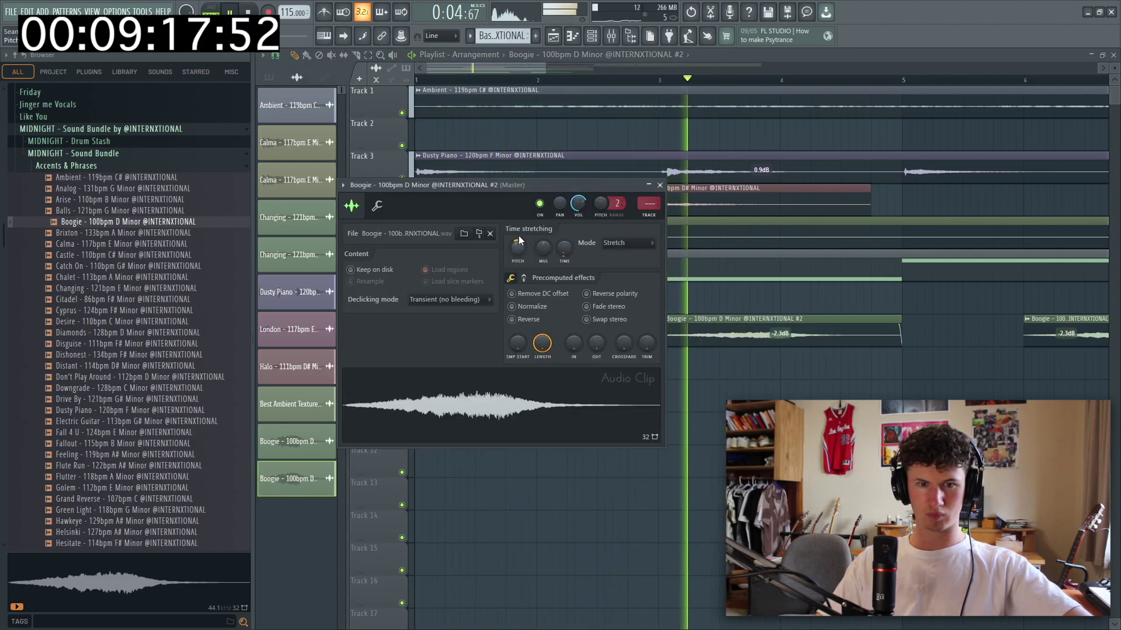
key(Escape)
Replace the Boogie clip at bar 6 with copies of the first two at bars 5 and 7, setting all four to -5.9 dB
scroll(647, 450, down, 5)
right_click(566, 328)
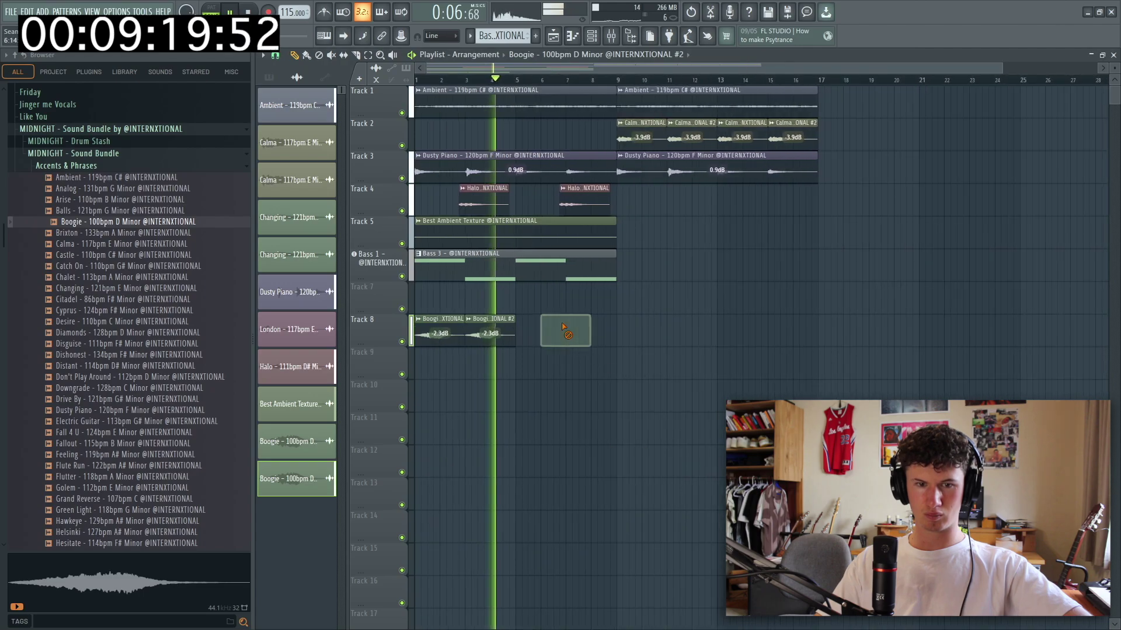
click(455, 333)
drag(535, 336, 510, 339)
click(497, 336)
drag(580, 337, 440, 364)
ctrl+click(545, 393)
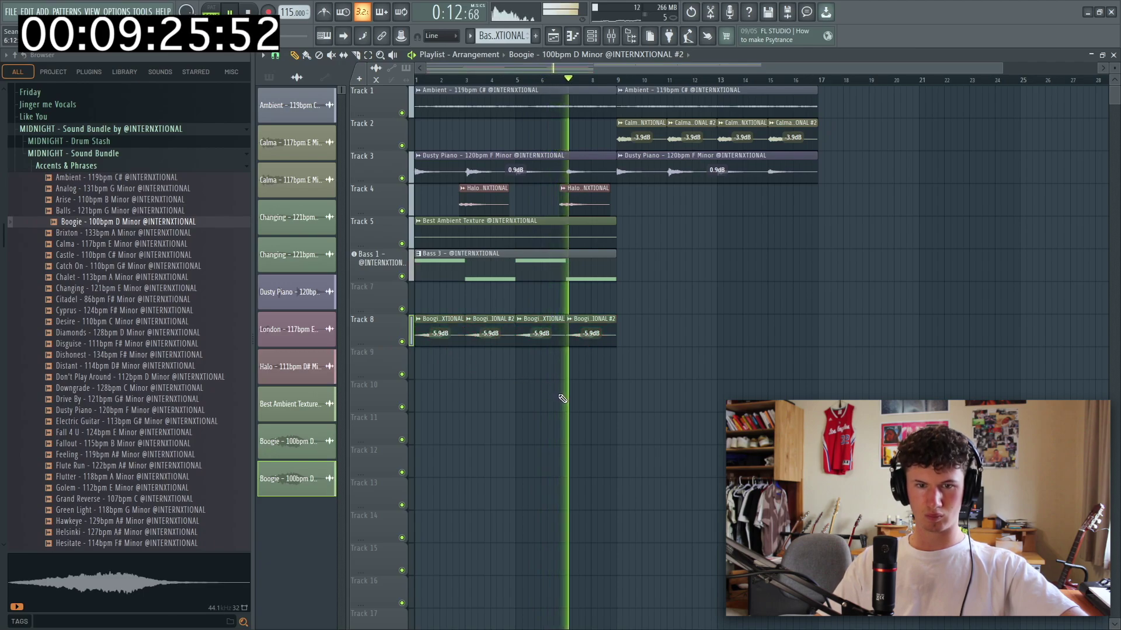
Duplicate the four Boogie clips on Track 8 into bars 9 to 16
drag(672, 349, 413, 349)
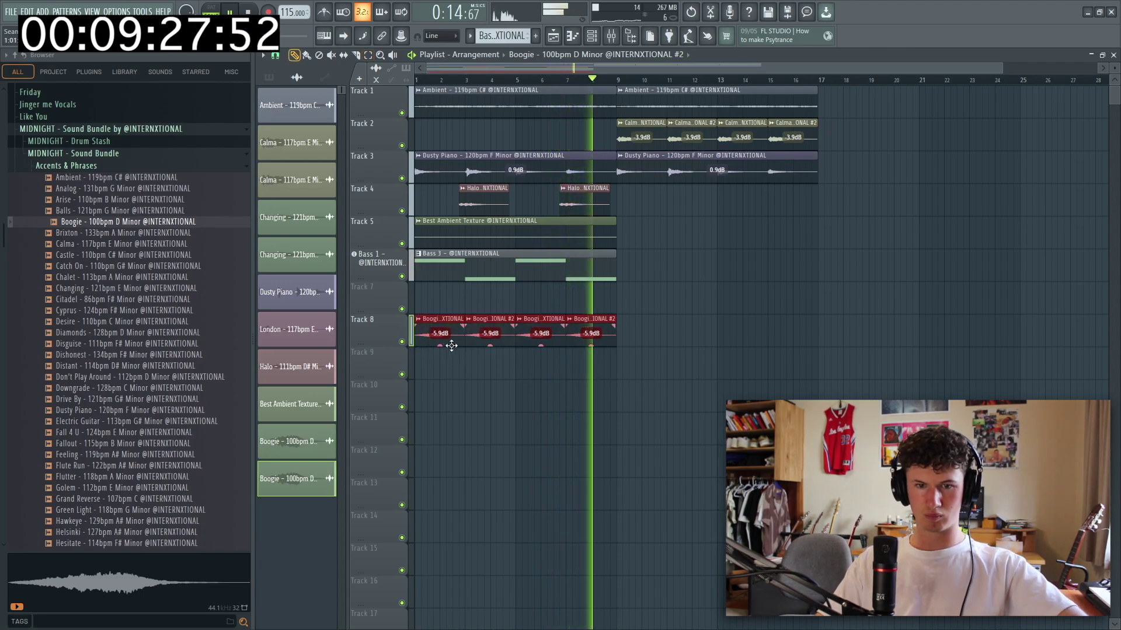
key(ctrl+b)
Route the original Boogie audio clip to mixer Insert 9 and replay the end of the first section
key(F9)
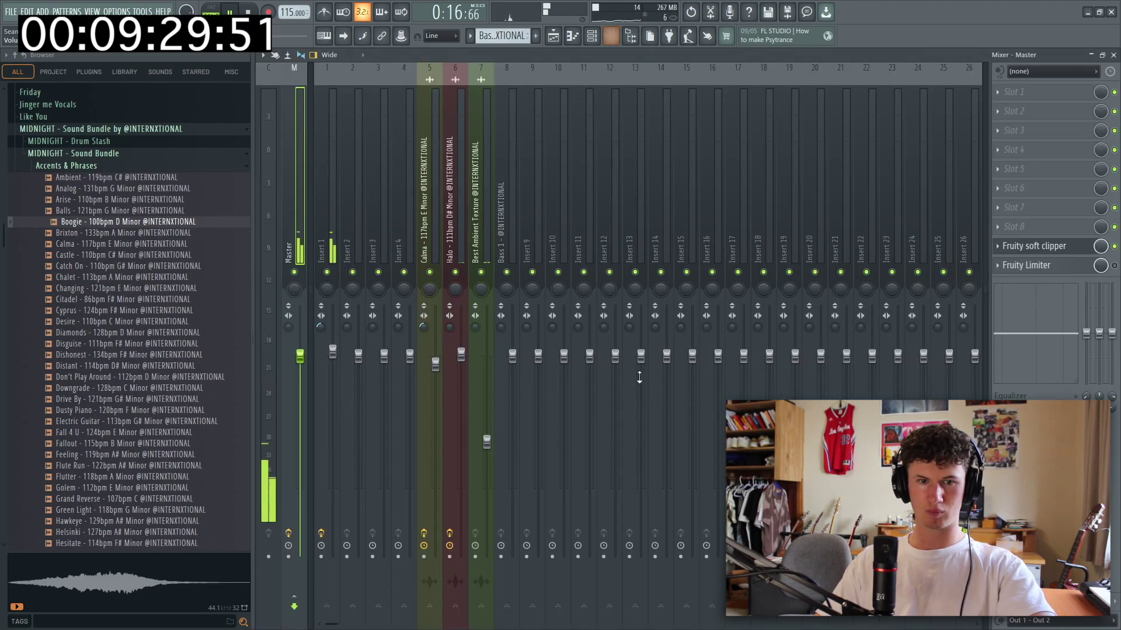
key(F9)
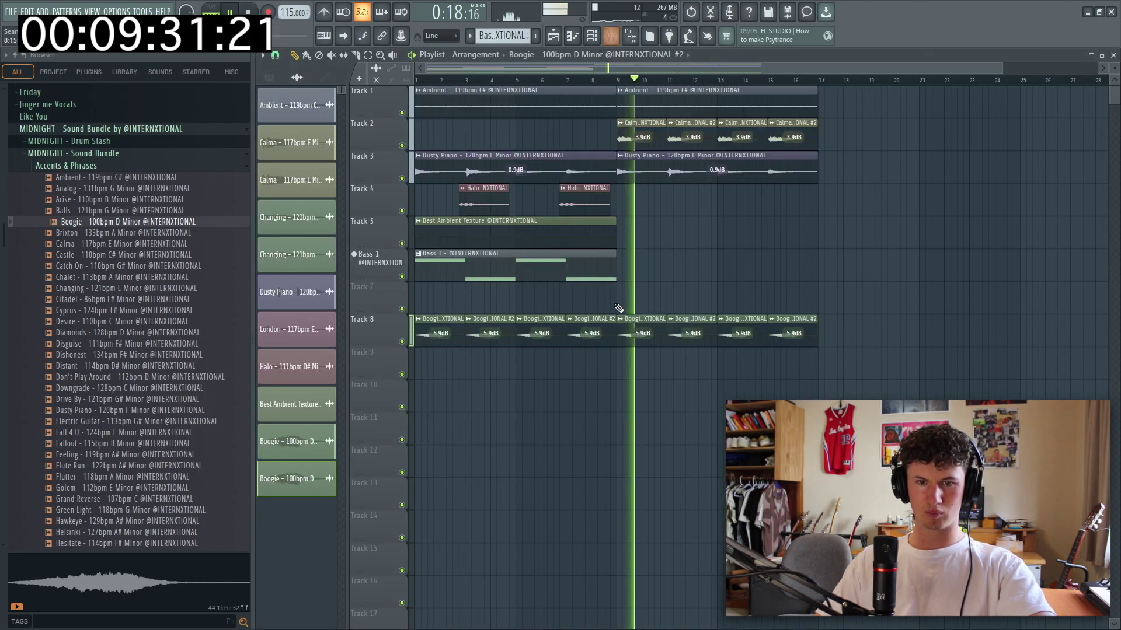
double_click(657, 323)
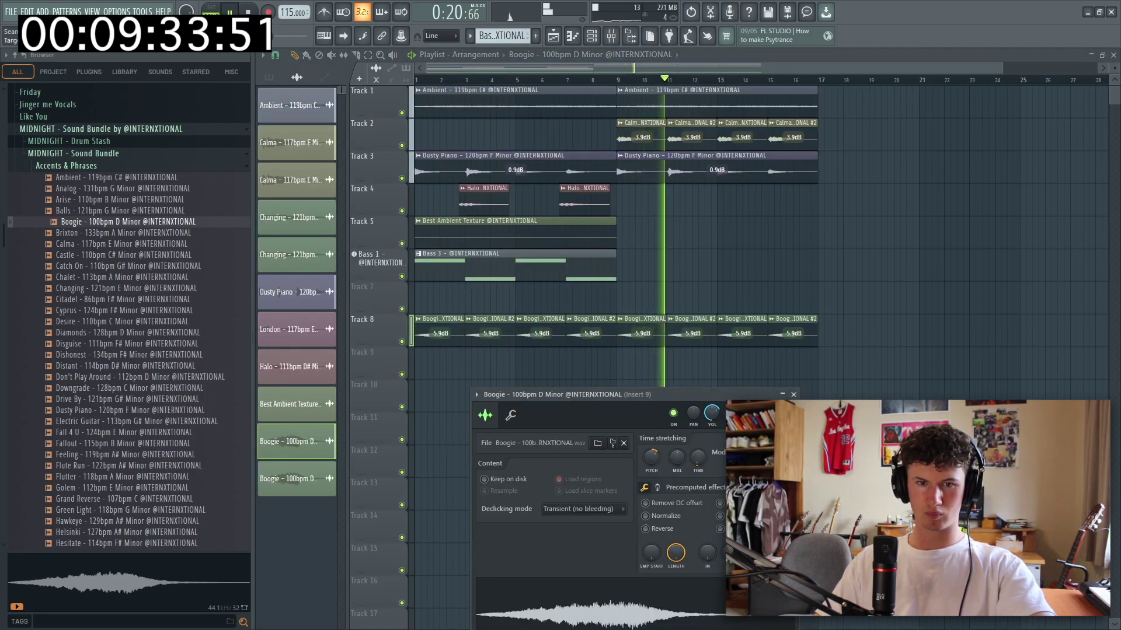
key(F9)
key(F9)
drag(610, 78, 597, 78)
key(F9)
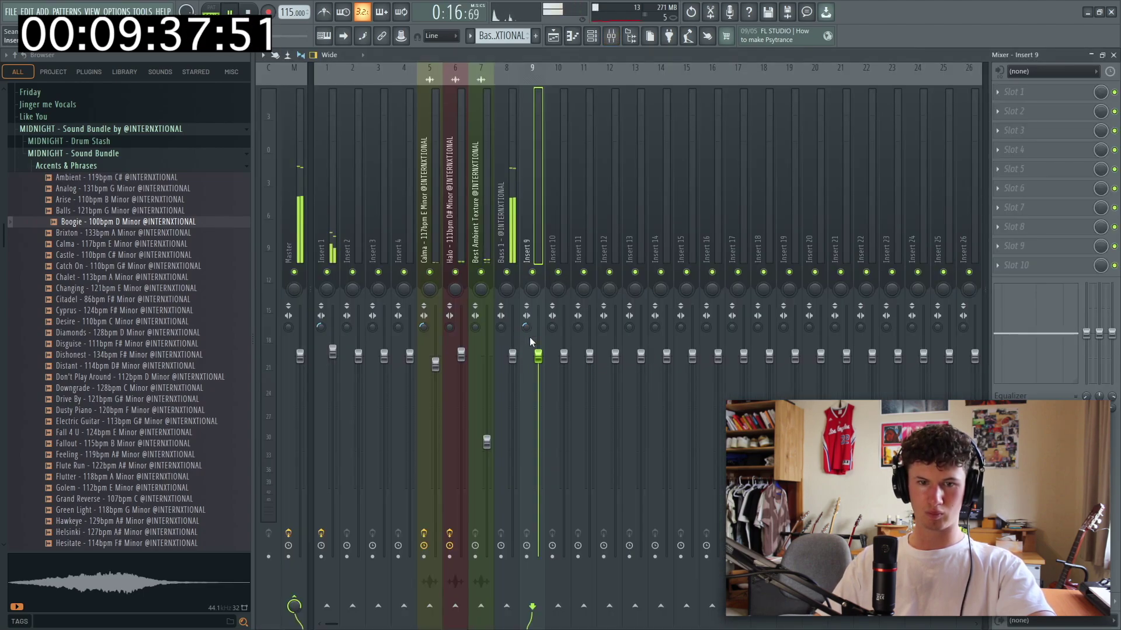
Add Fruity parametric EQ 2 to Insert 9 and cut the low end with a high-pass band at about 115 Hz
click(1005, 91)
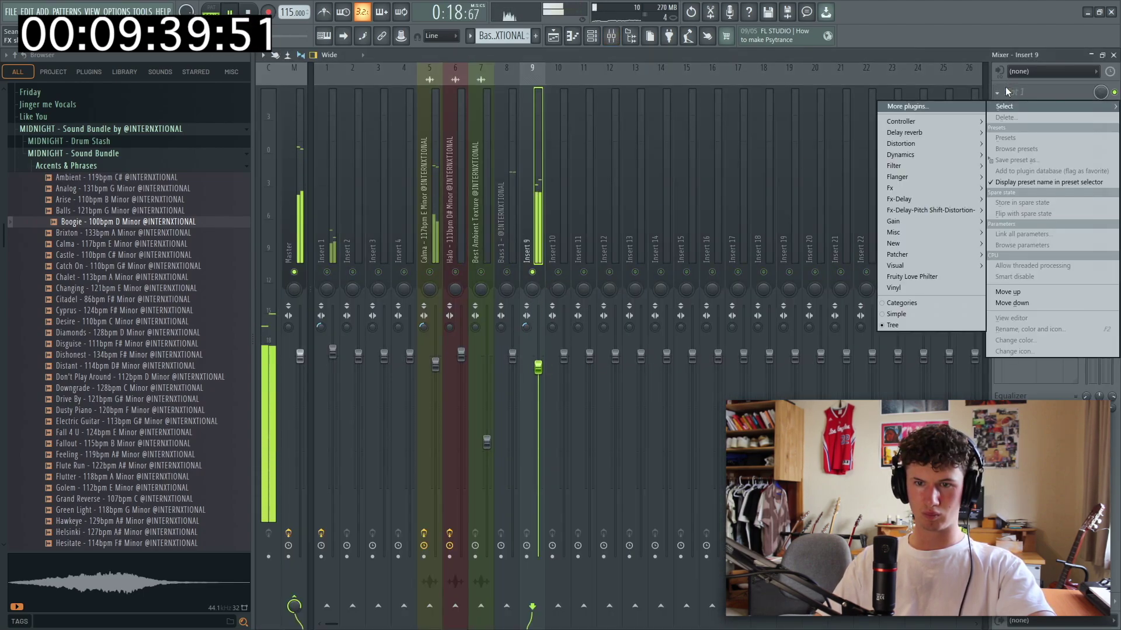
mouse_move(903, 169)
click(835, 221)
drag(376, 268, 403, 337)
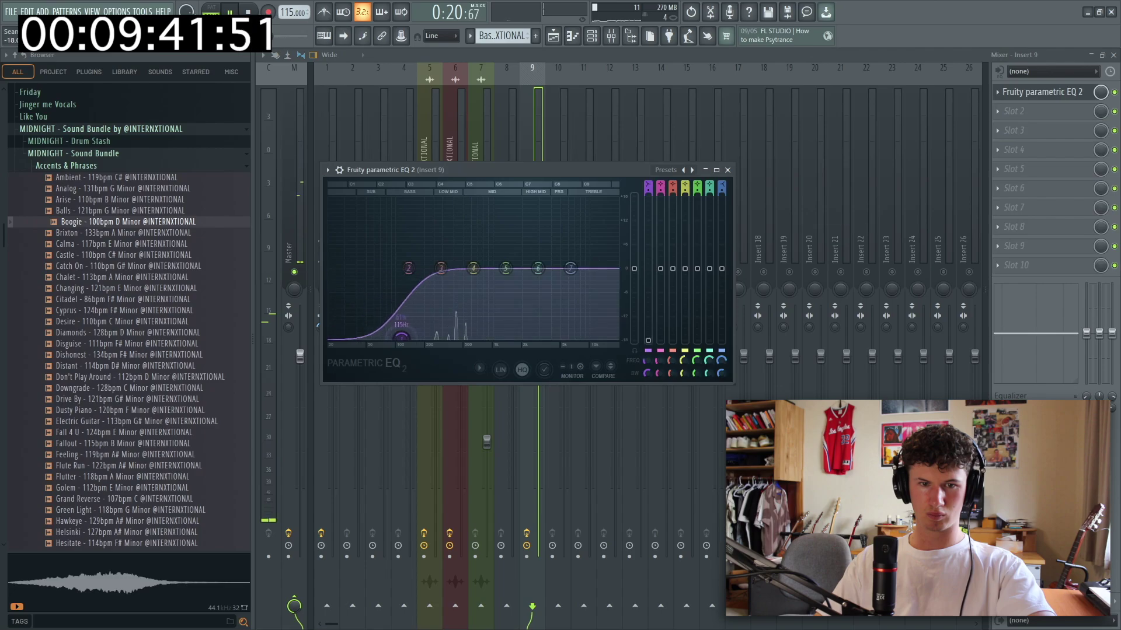
click(727, 170)
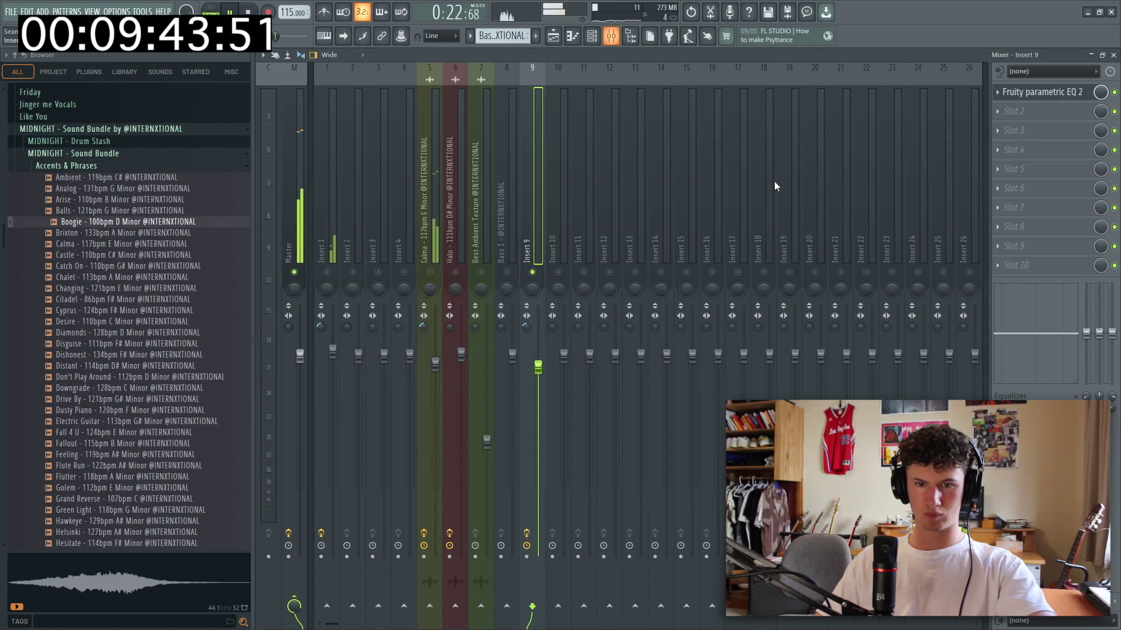
Route the second, unique Boogie clip to mixer Insert 9 as well
key(F9)
double_click(690, 327)
drag(647, 203, 648, 170)
key(F9)
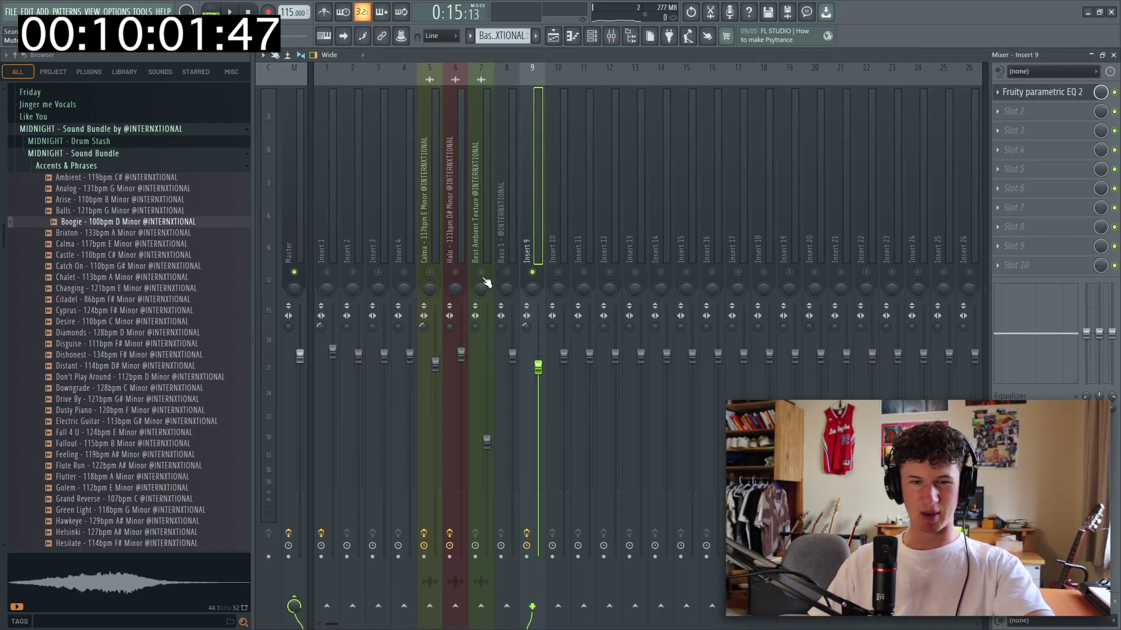
Add Fruity Reeverb 2 to Insert 9's second slot and adjust its low cut, size and decay
key(F5)
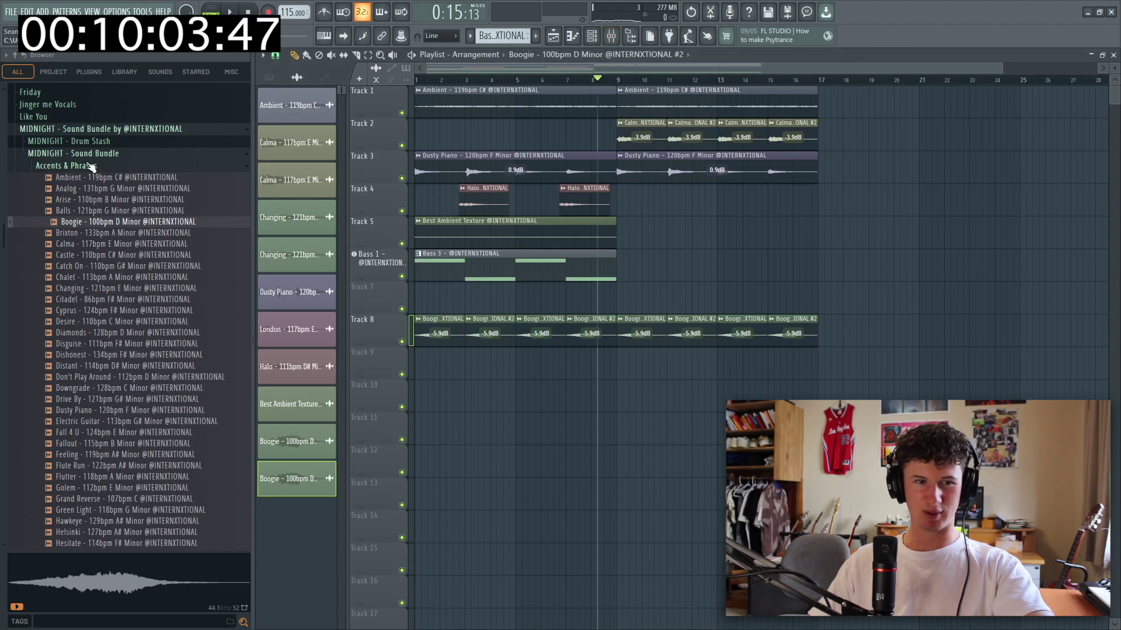
key(F9)
click(1057, 110)
mouse_move(1024, 125)
mouse_move(911, 152)
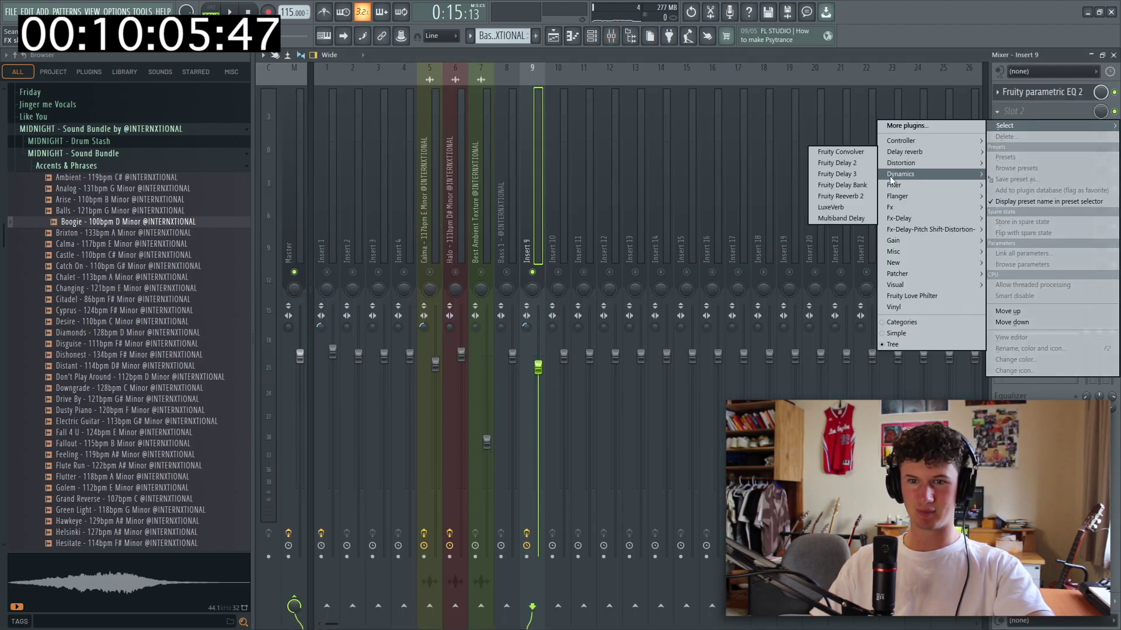
click(837, 196)
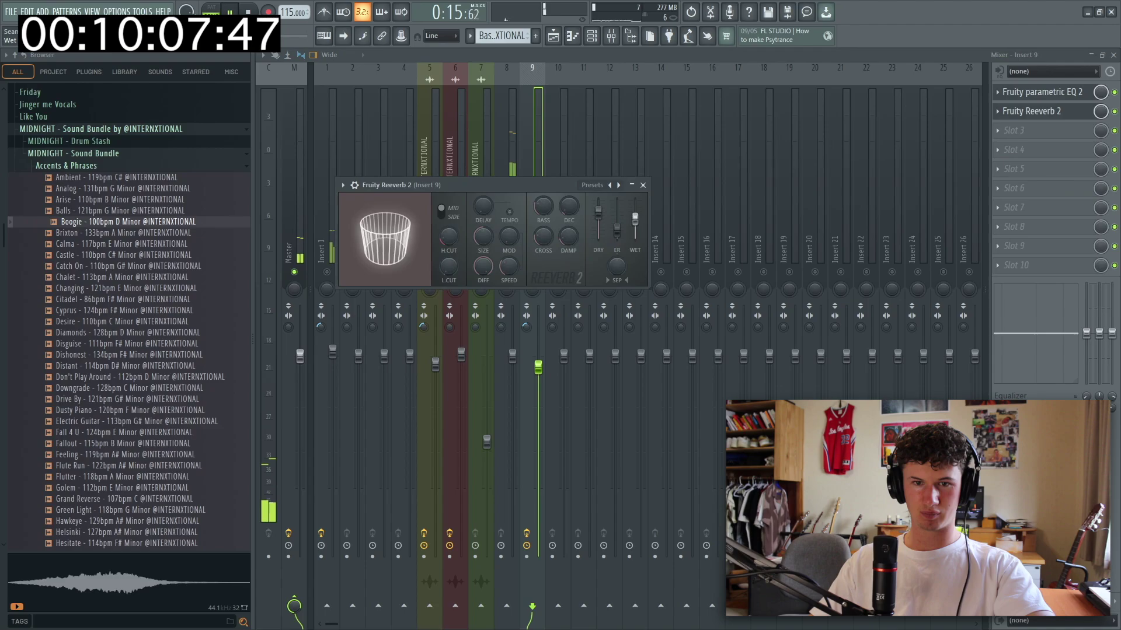
drag(448, 267, 450, 276)
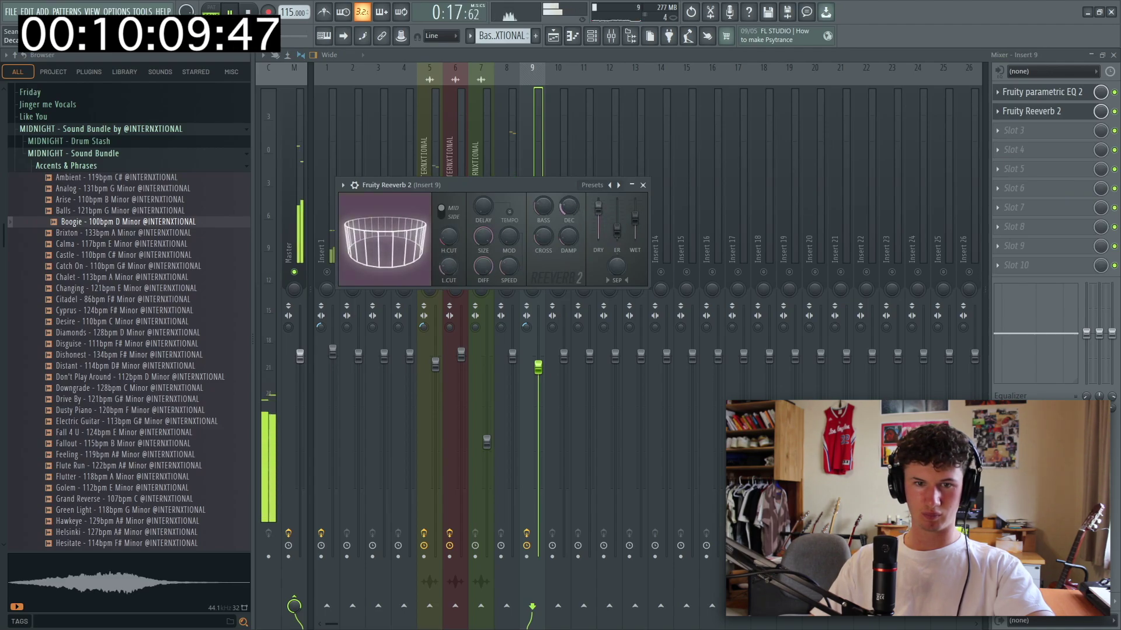
Rebalance Insert 9's level against the mix and slightly lower the Calma insert's fader
drag(538, 367, 538, 378)
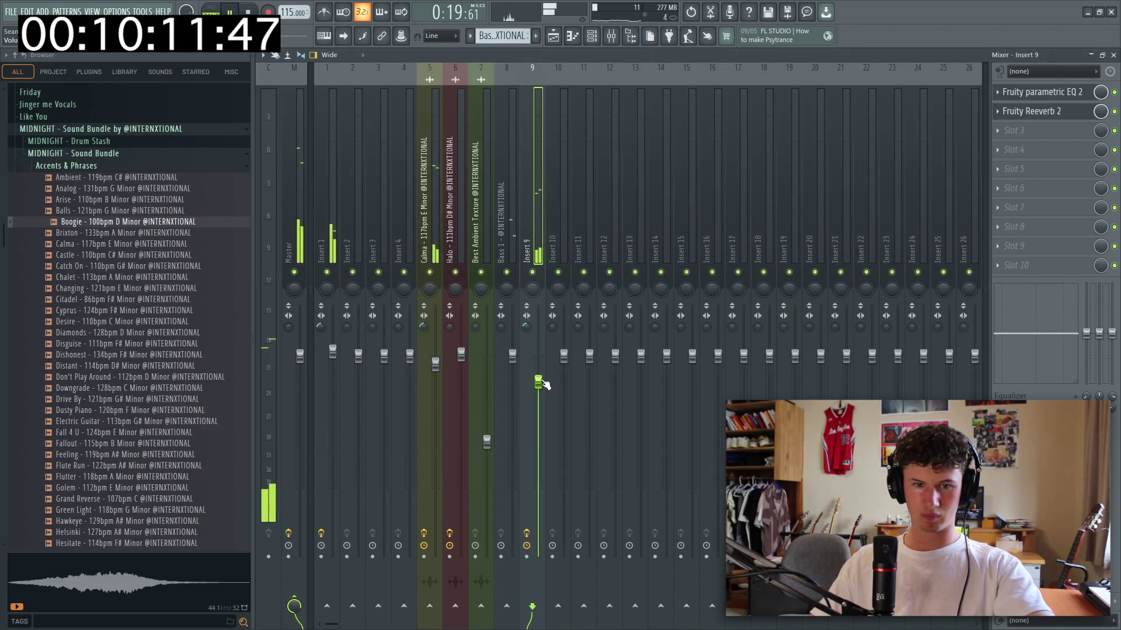
key(F9)
key(Escape)
key(F9)
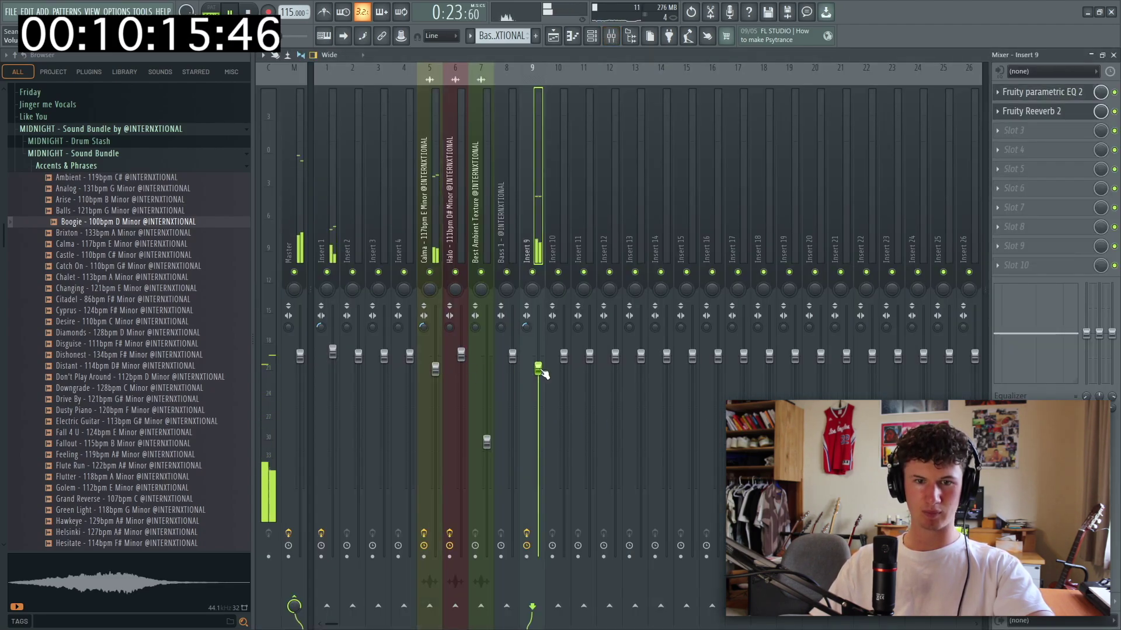
key(F5)
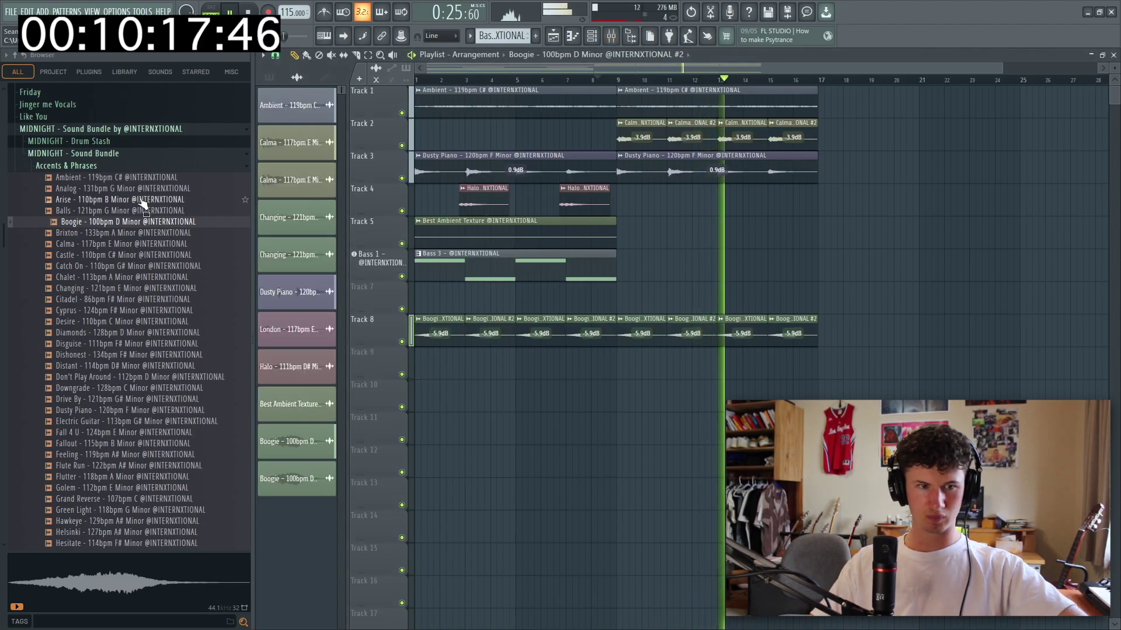
Duplicate the Boogie and Ambient clips from bars 9 to 16 into bars 17 to 24
drag(648, 336, 649, 335)
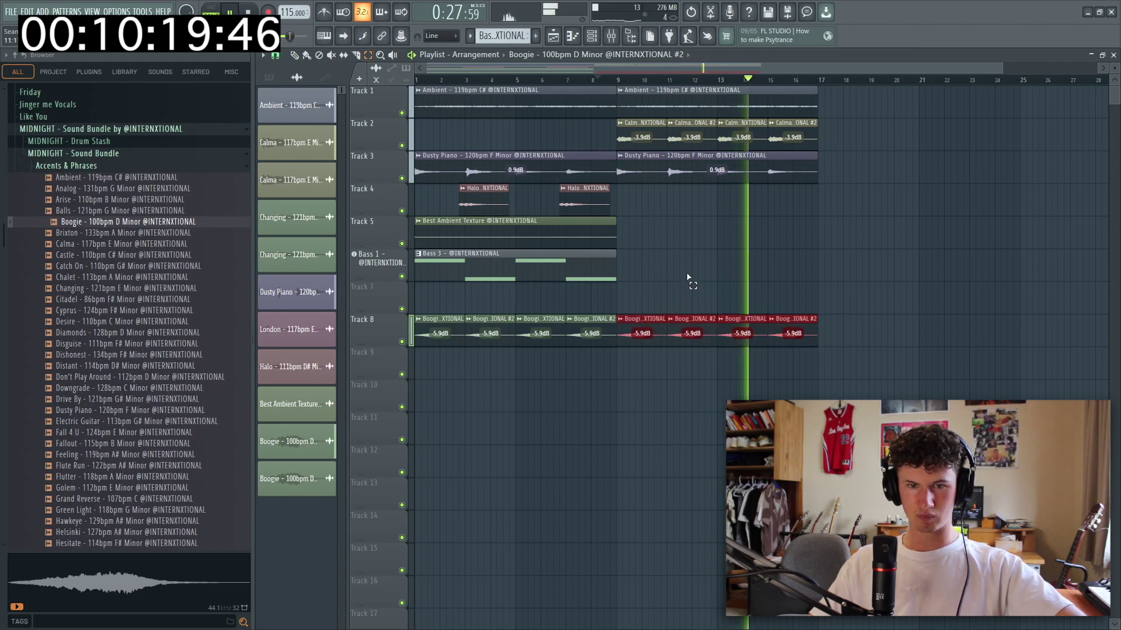
ctrl+shift+click(701, 99)
drag(722, 104, 923, 110)
key(ctrl+d)
Copy the two Halo clips on Track 4 into bars 17 to 24 and remove the extra Dusty Piano clip there
drag(618, 188, 479, 217)
drag(586, 215, 865, 172)
key(ctrl+d)
right_click(920, 169)
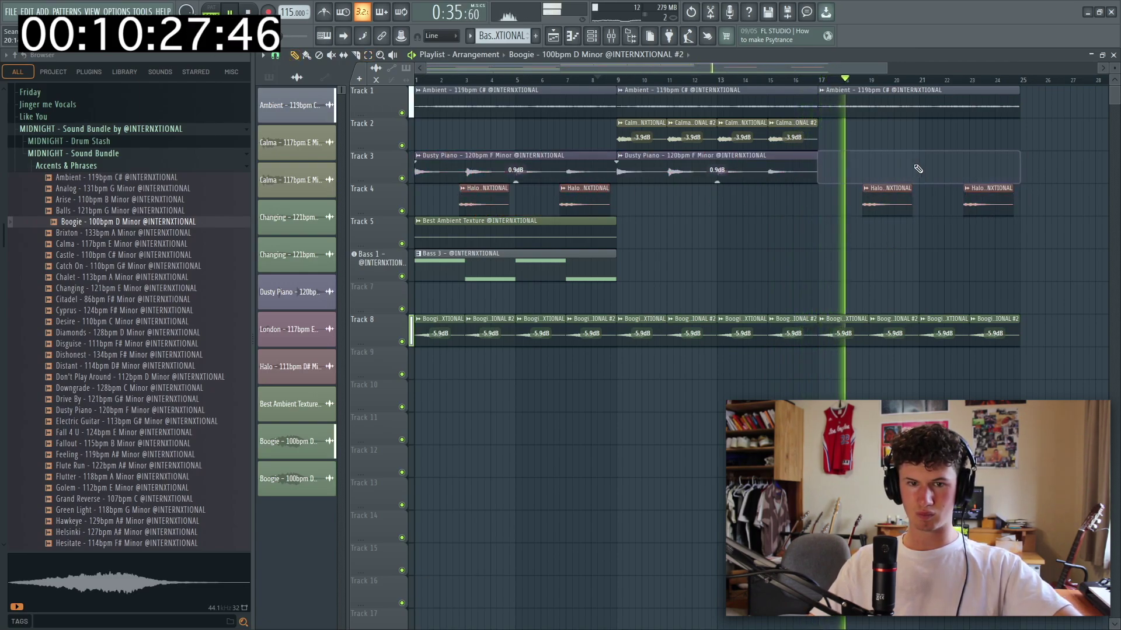
Lower the clip gain of the four Halo clips on Track 4 to -1.3 dB
ctrl+scroll(849, 247, down, 2)
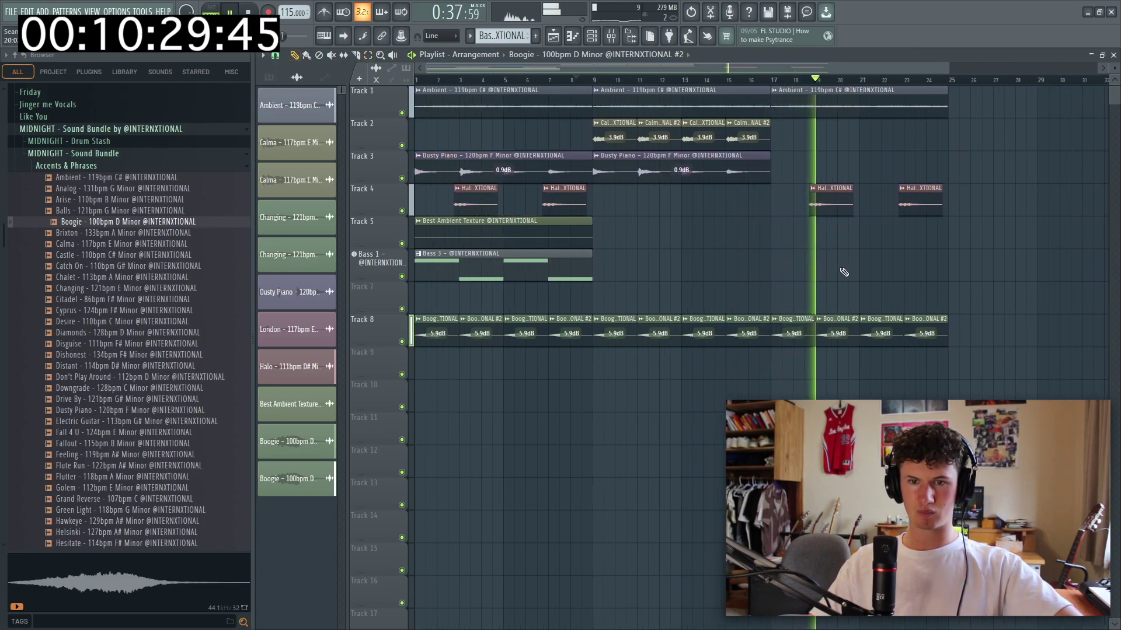
drag(980, 216, 450, 184)
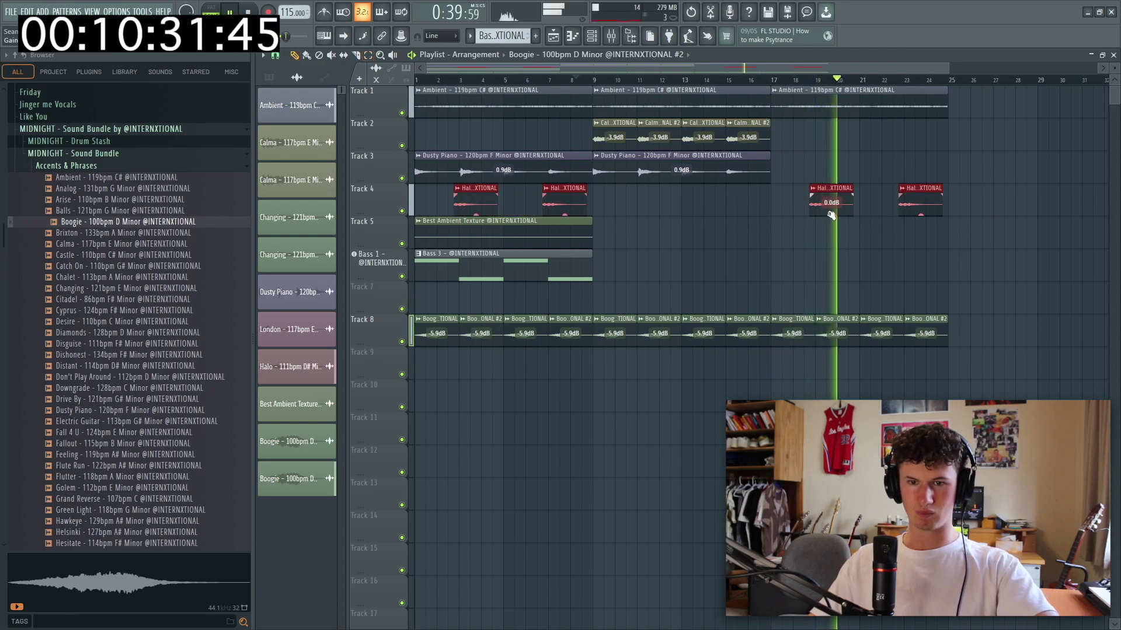
key(F9)
click(999, 131)
mouse_move(1002, 142)
click(908, 145)
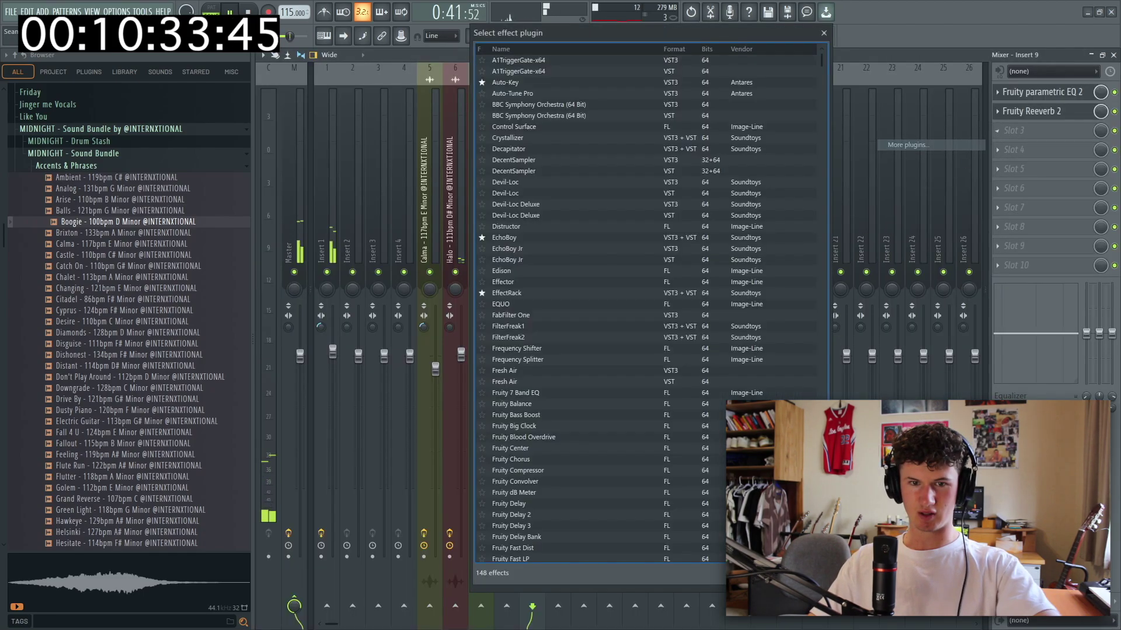
click(824, 33)
key(F9)
key(ctrl+d)
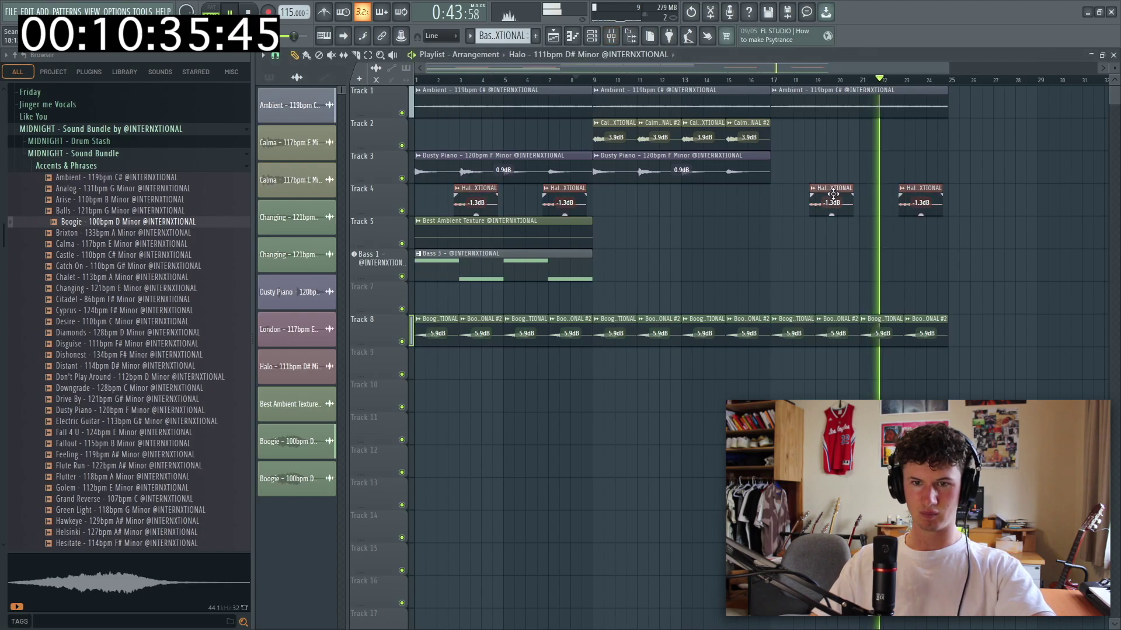
Add the EchoBoy plugin to the third effect slot of the Halo sample's mixer insert
double_click(828, 193)
click(828, 248)
key(F9)
click(1016, 130)
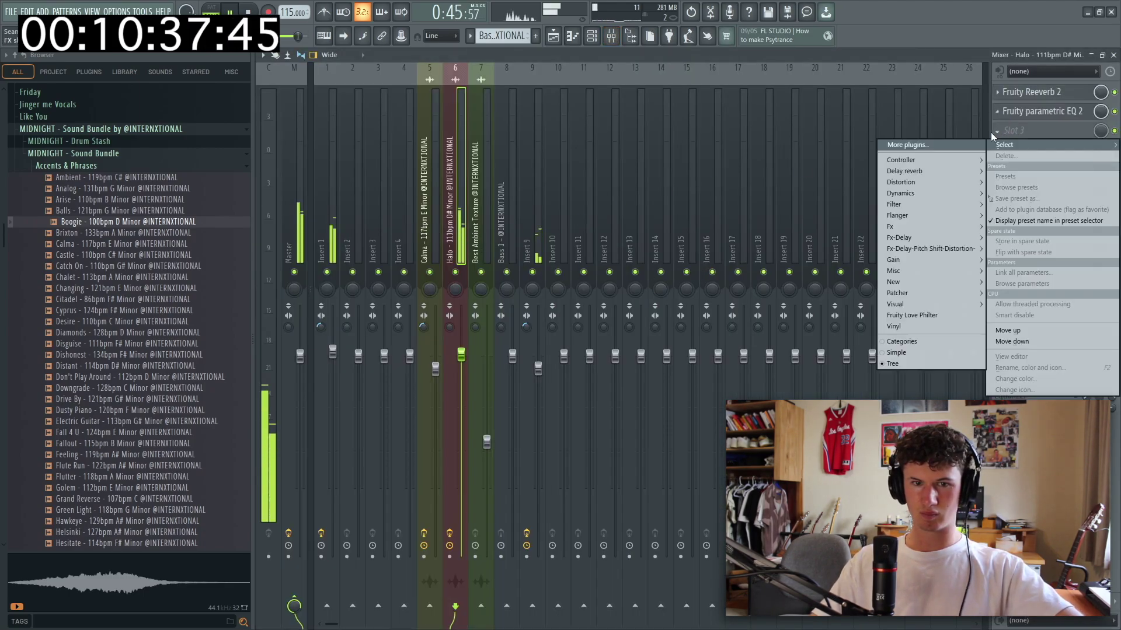
click(910, 144)
text(ech)
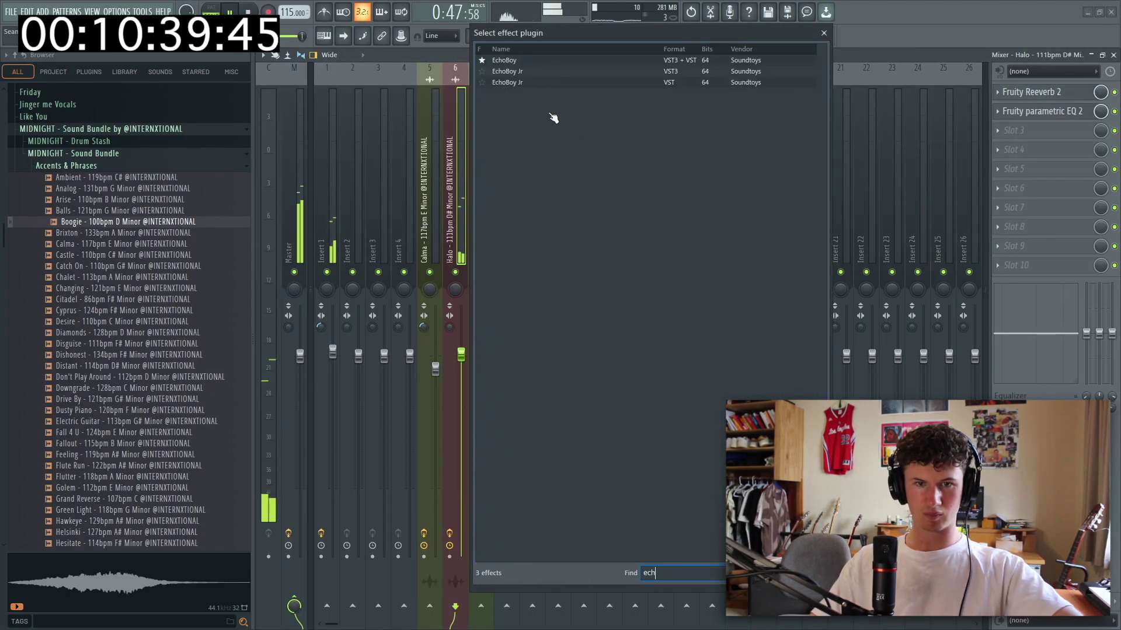
double_click(512, 63)
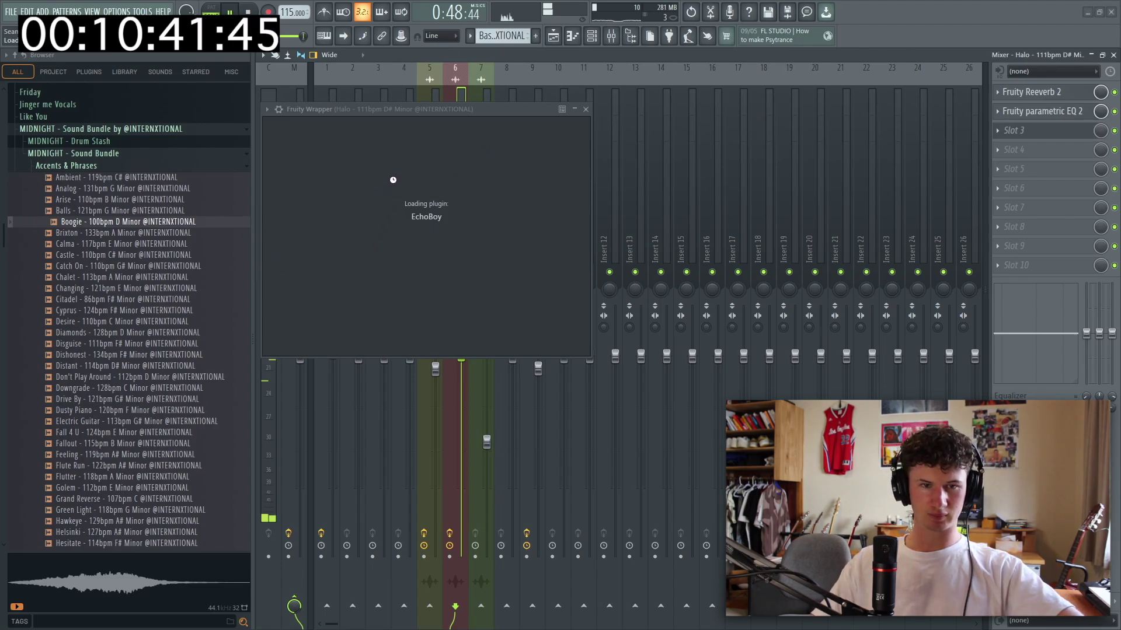
key(space)
click(358, 127)
mouse_move(360, 173)
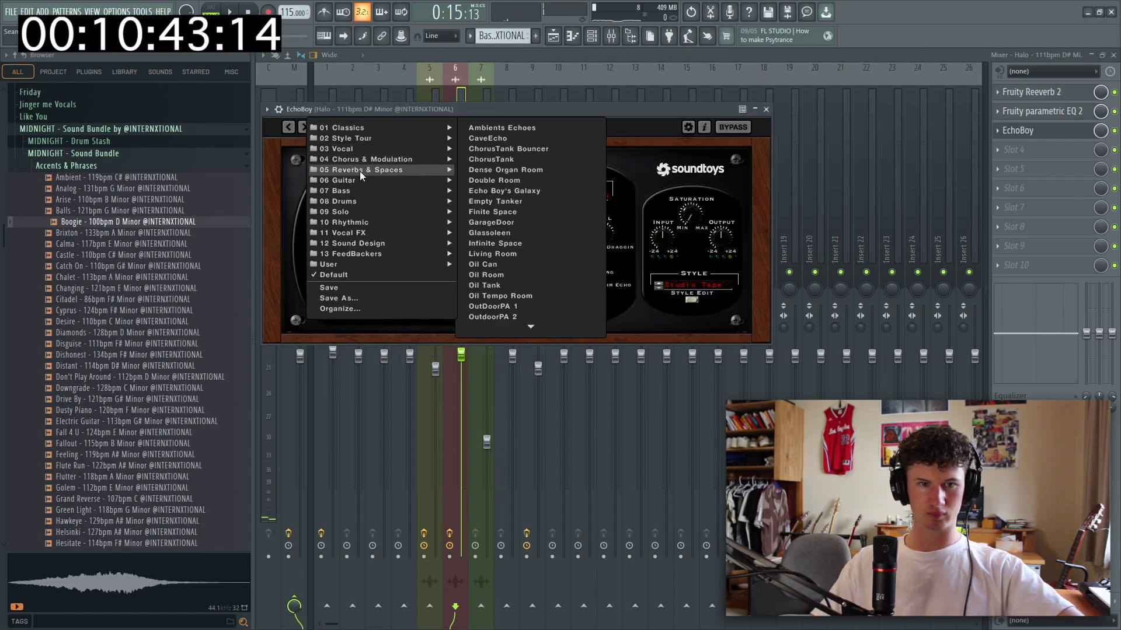
click(511, 191)
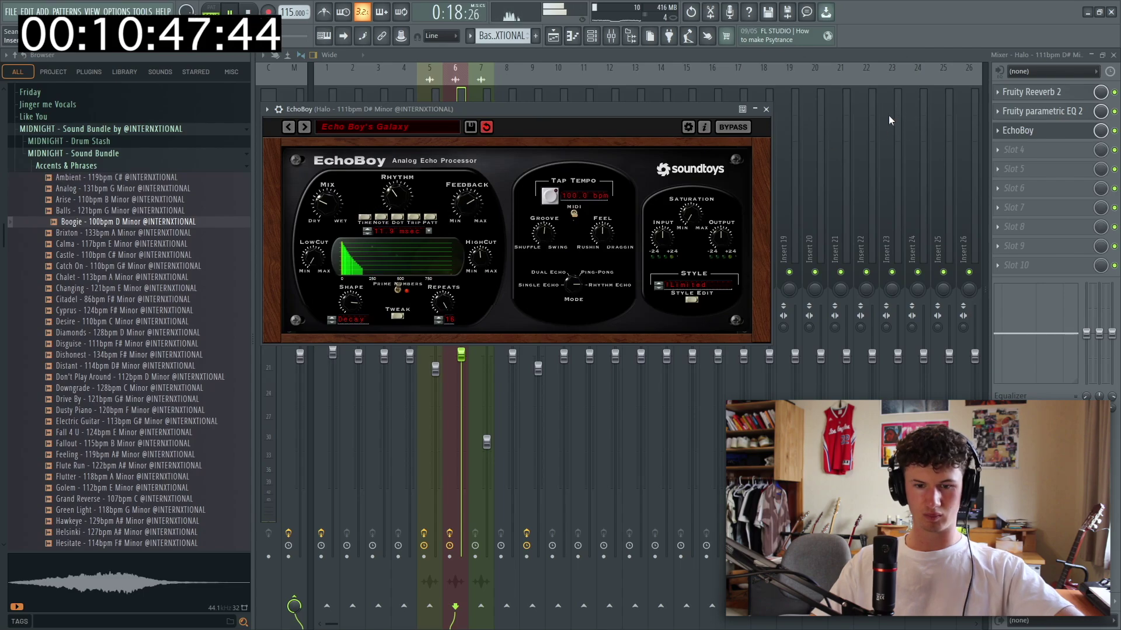
key(Escape)
key(Escape)
Play the arrangement from about bar 18 to audition the Halo echo, and reopen EchoBoy on its insert
click(807, 80)
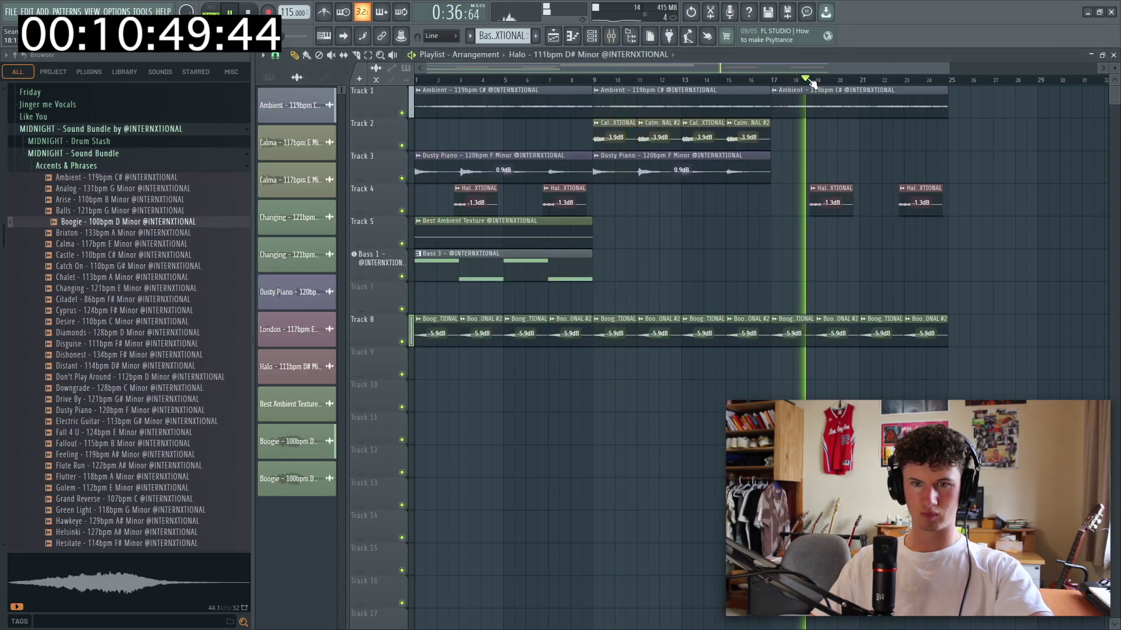
key(F9)
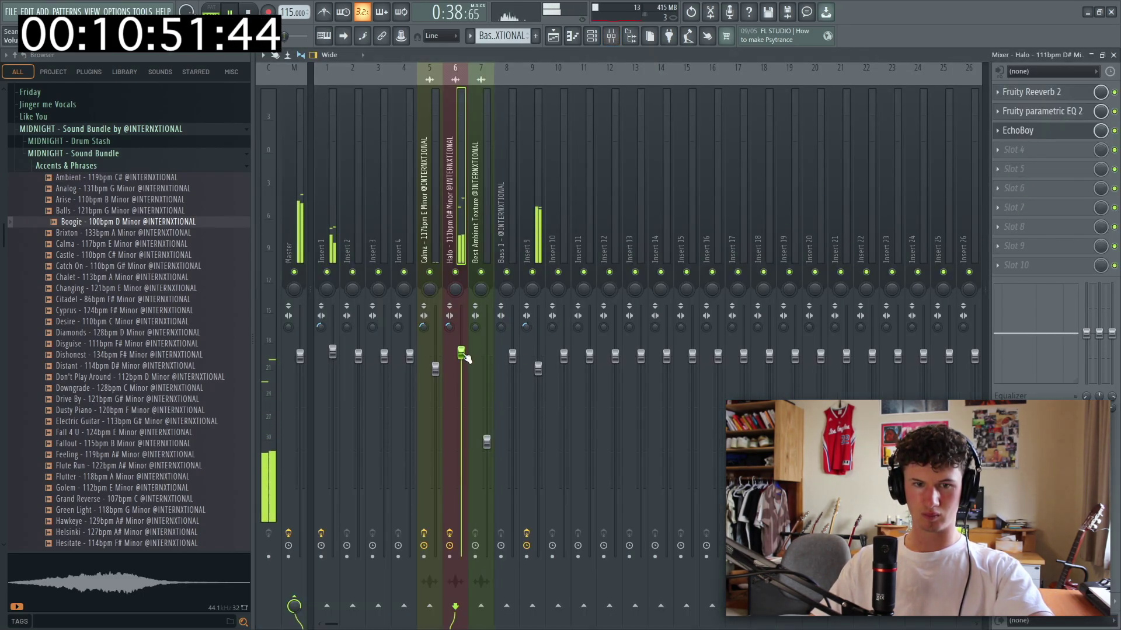
click(1018, 130)
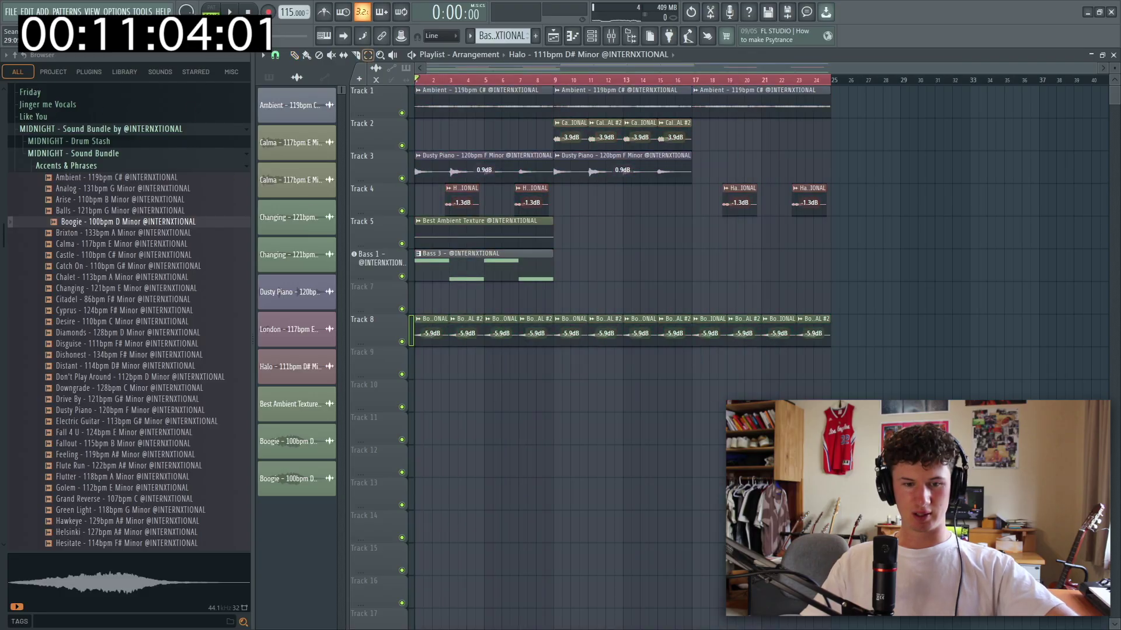
Select every clip in the playlist and consolidate the selection into one audio clip from the selection start
key(ctrl+a)
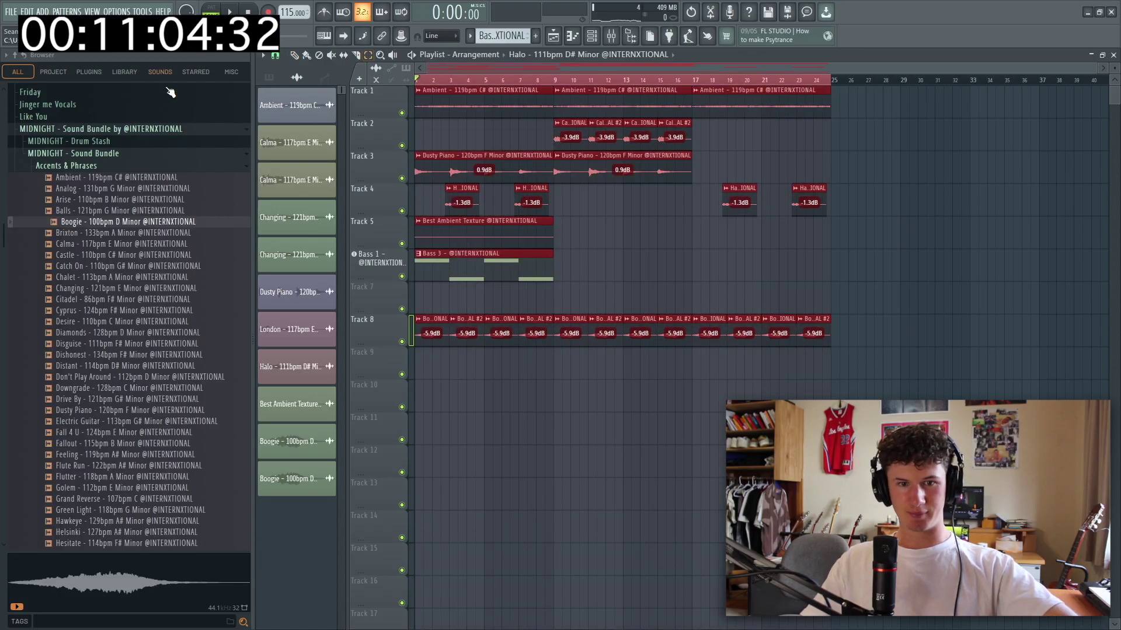
click(263, 55)
mouse_move(297, 77)
mouse_move(444, 96)
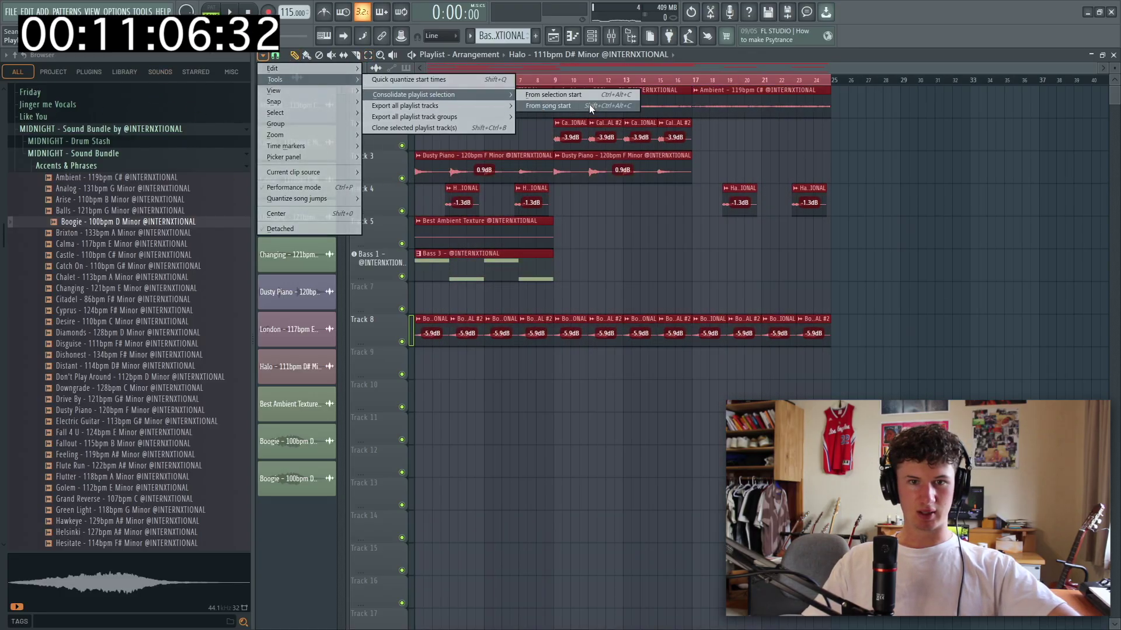
click(591, 95)
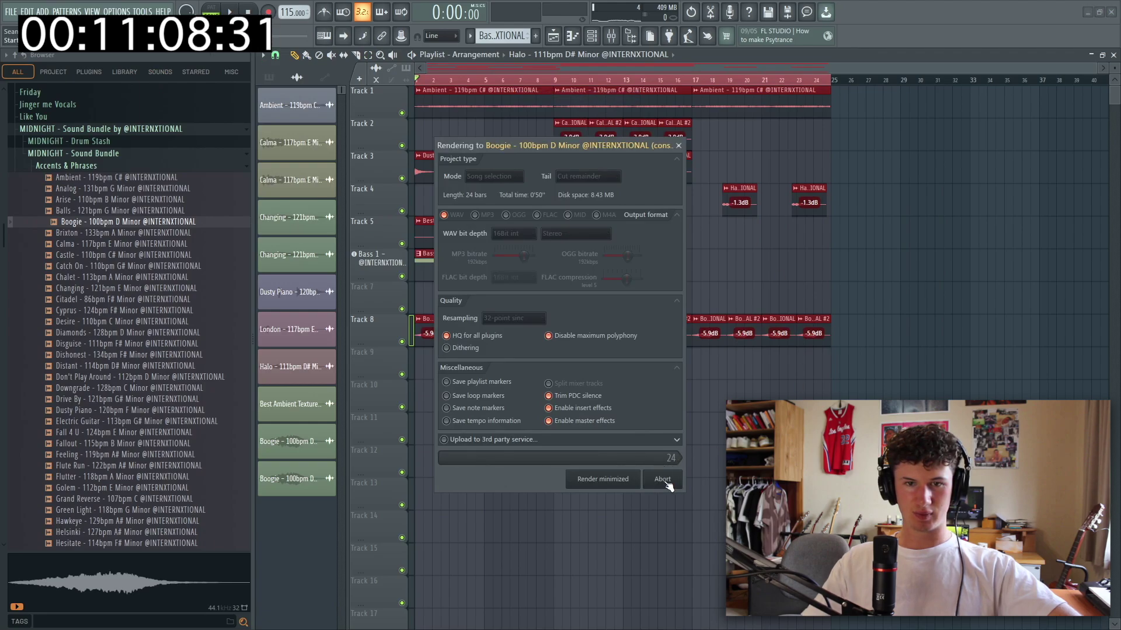
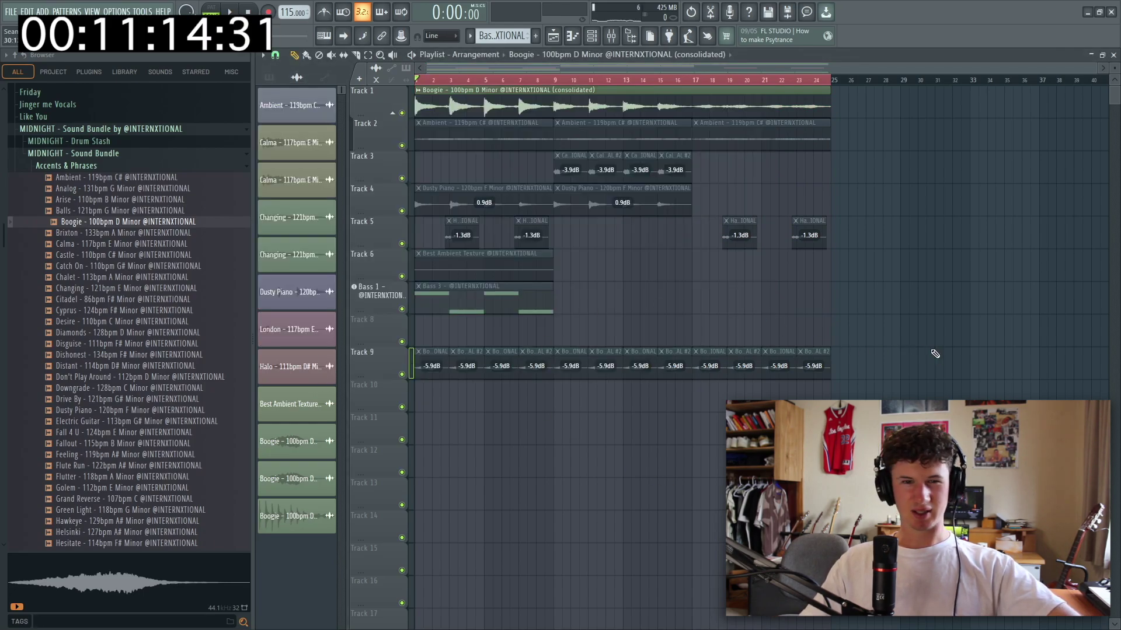
Change the consolidated Boogie clip's time-stretching mode to Stretch, after trying Stretch Pro
double_click(620, 105)
click(643, 257)
click(643, 301)
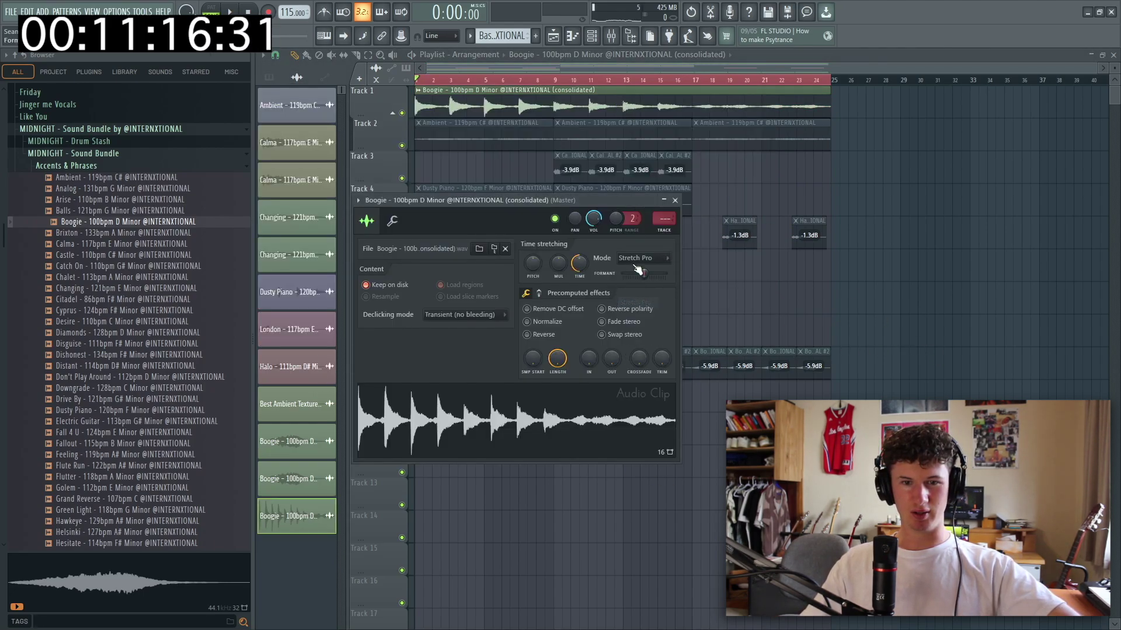
click(642, 257)
click(634, 290)
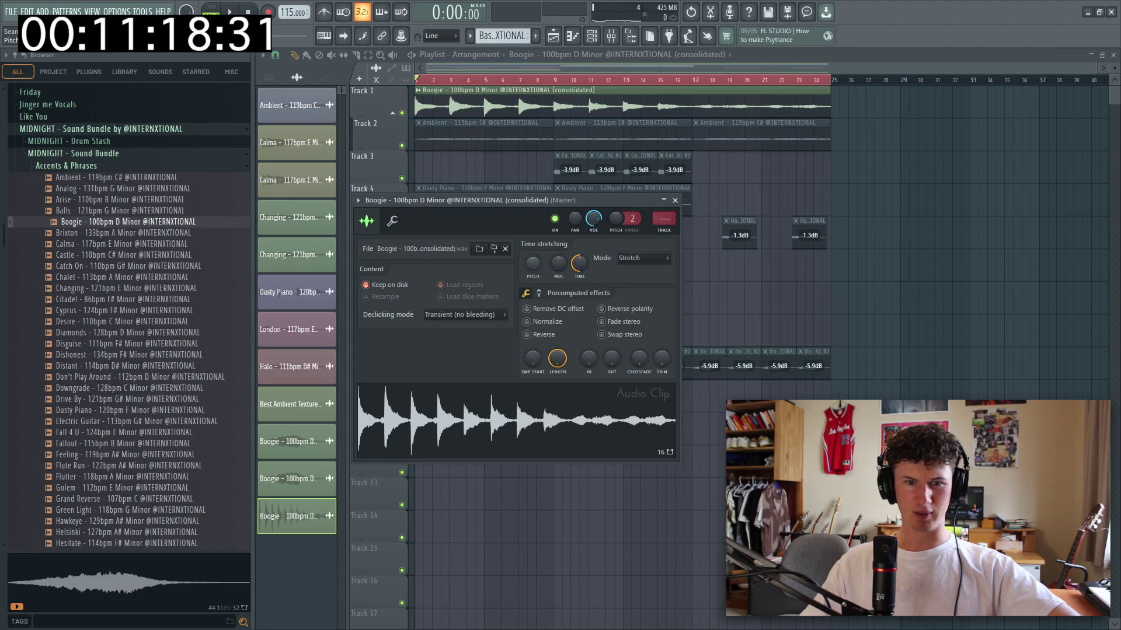
key(Escape)
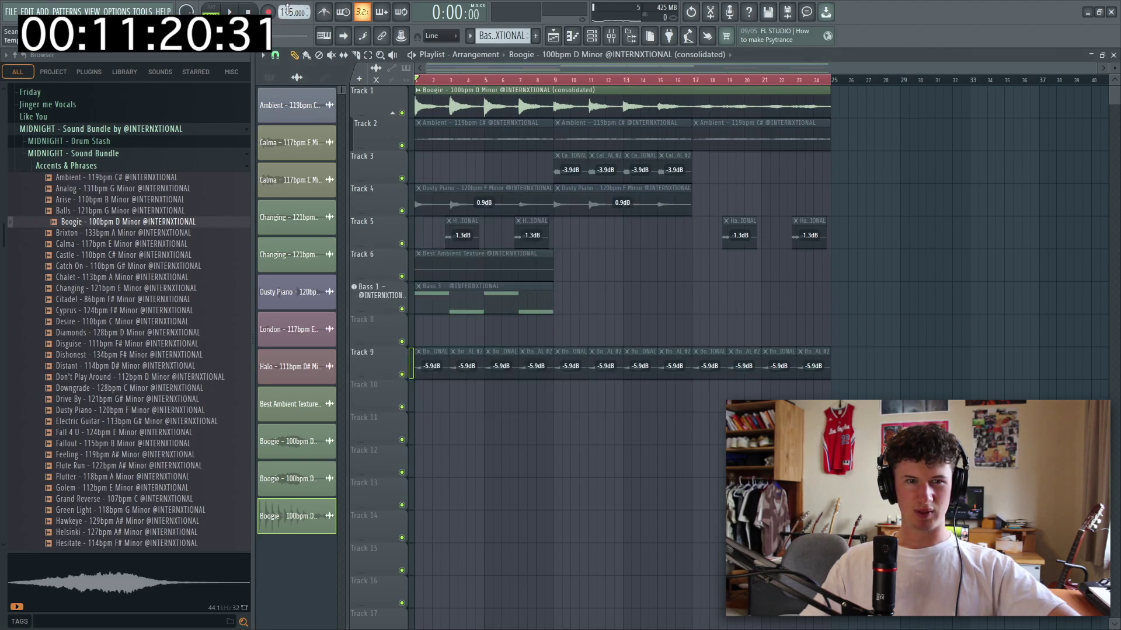
Set the project tempo to 119 BPM and play the consolidated clip from the start
key(space)
key(space)
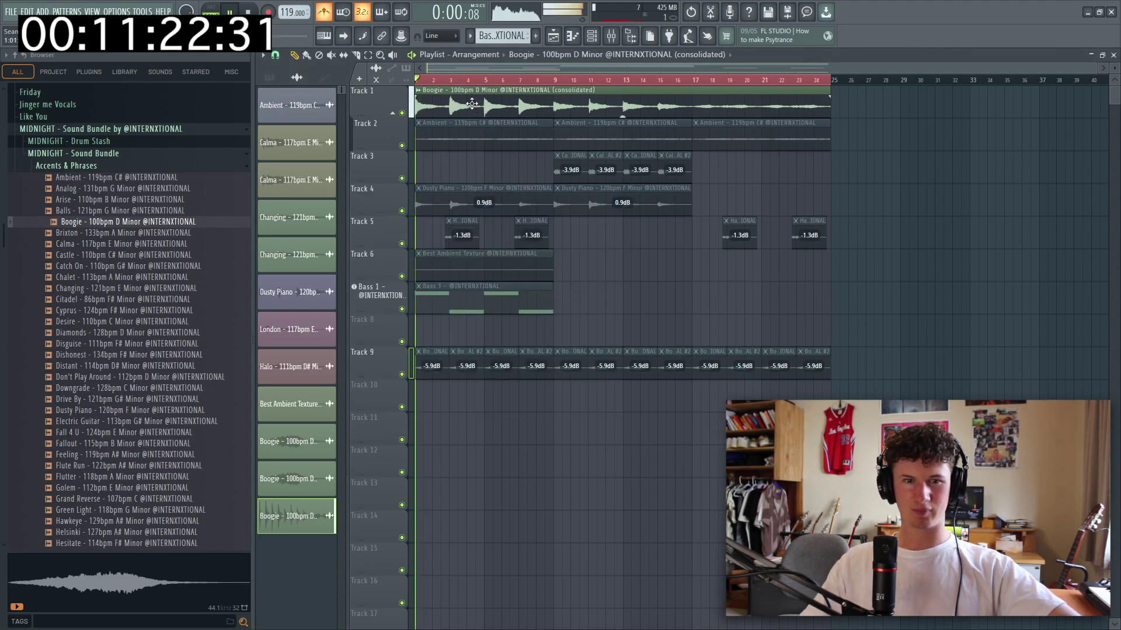
key(space)
key(space)
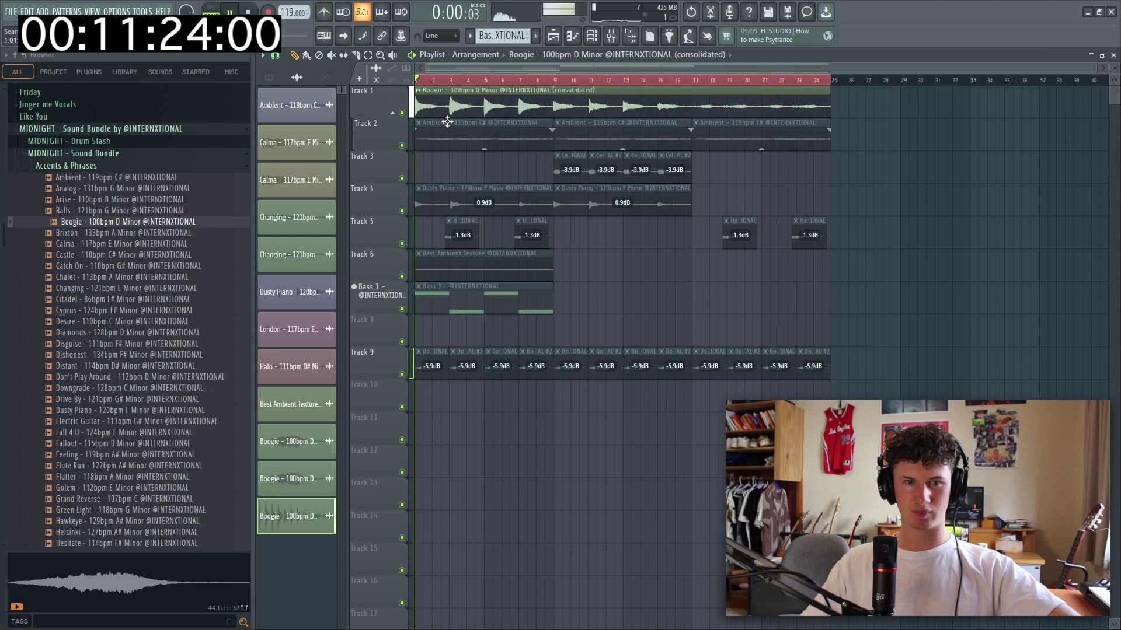
Adjust the consolidated Boogie clip's time-stretching pitch in its clip settings while it plays
double_click(543, 111)
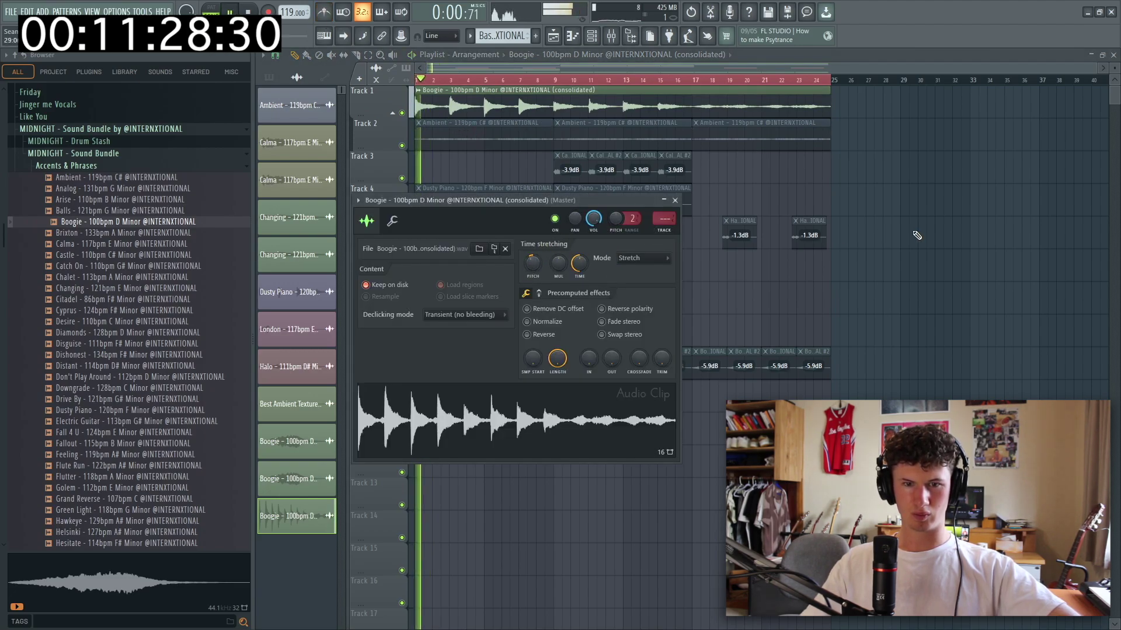
click(675, 200)
scroll(347, 113, up, 10)
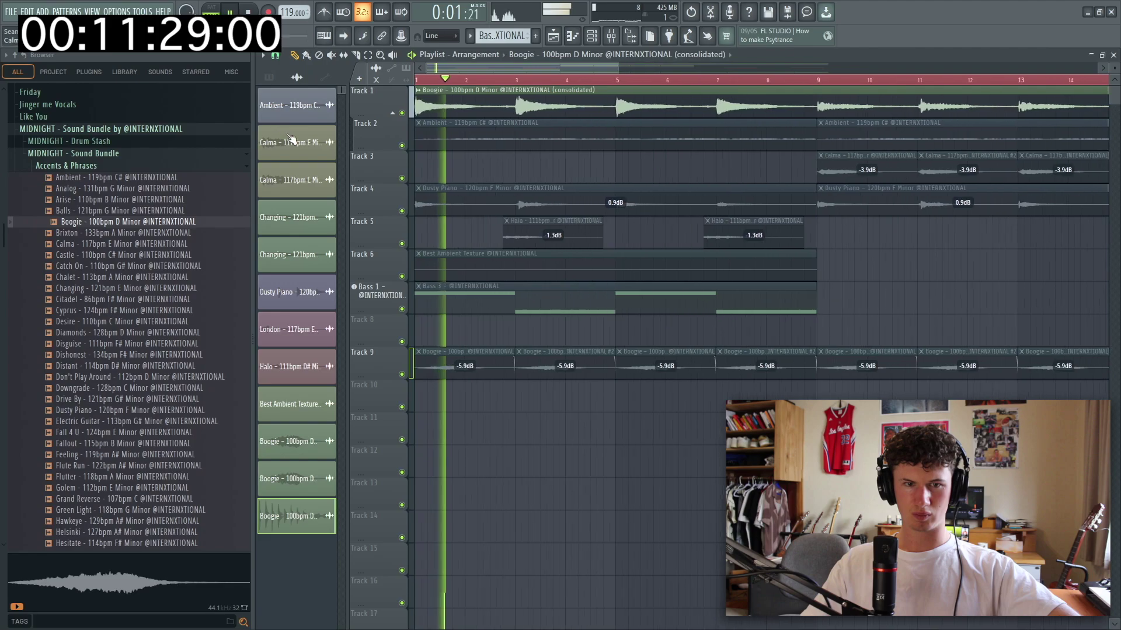
scroll(419, 100, down, 5)
scroll(428, 90, down, 3)
double_click(429, 90)
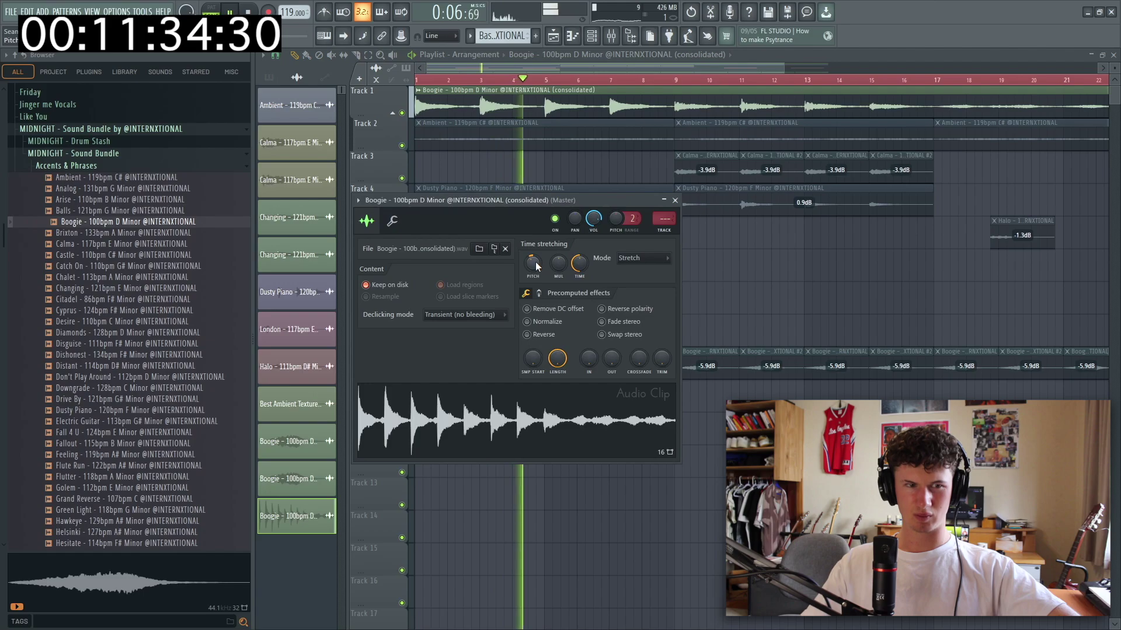
click(674, 201)
scroll(636, 169, down, 3)
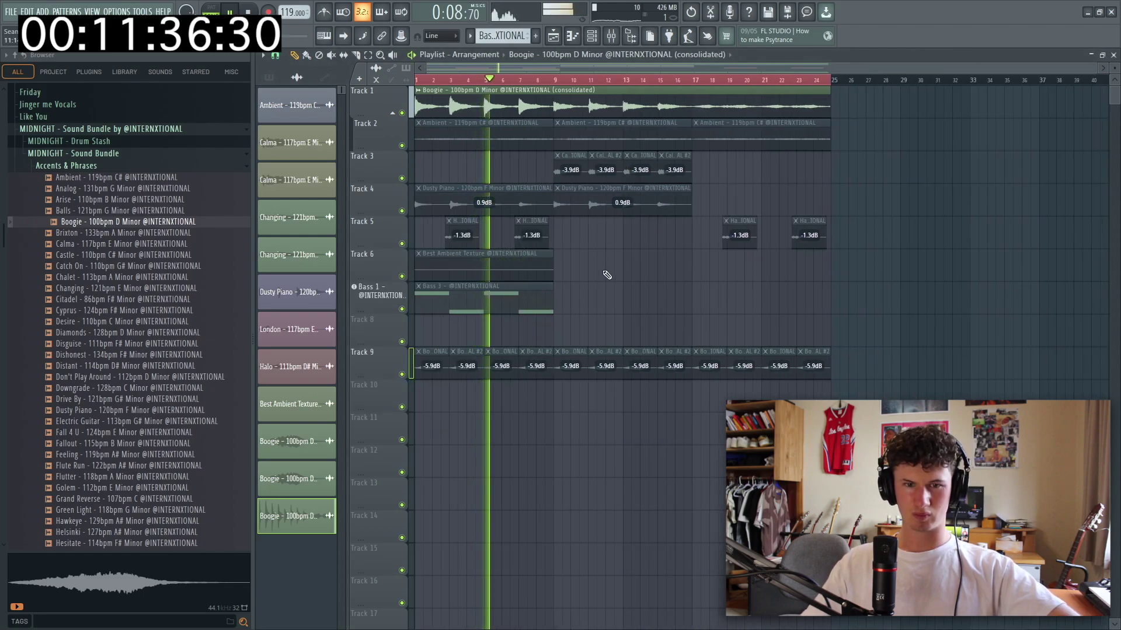
Recheck the consolidated clip's settings, set the project tempo to 118 BPM, and stop playback
double_click(526, 110)
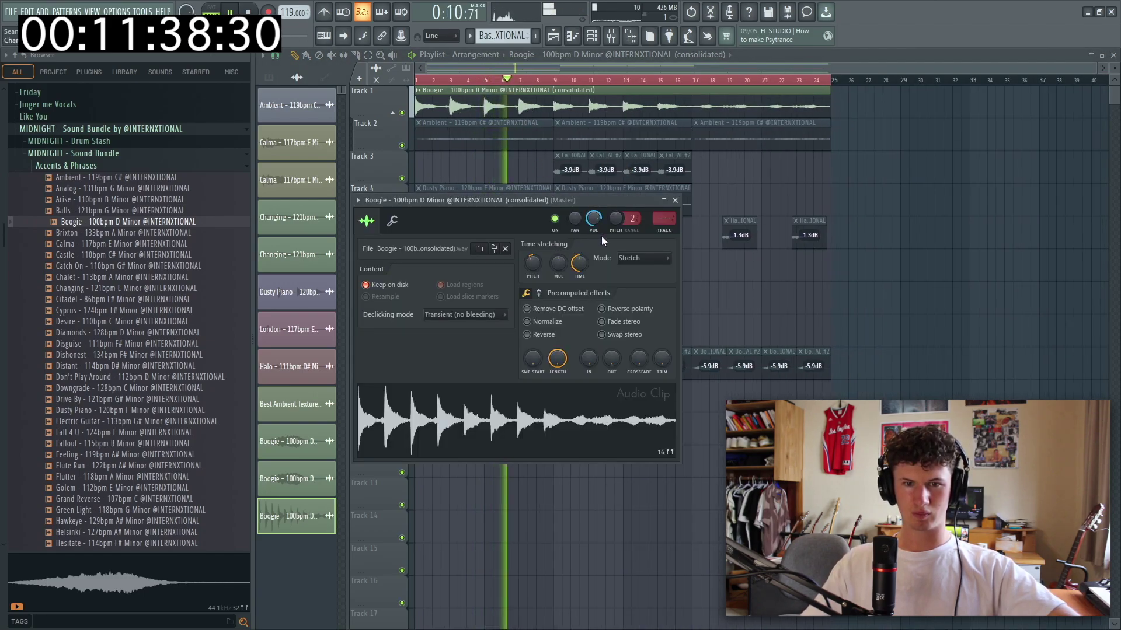
key(Escape)
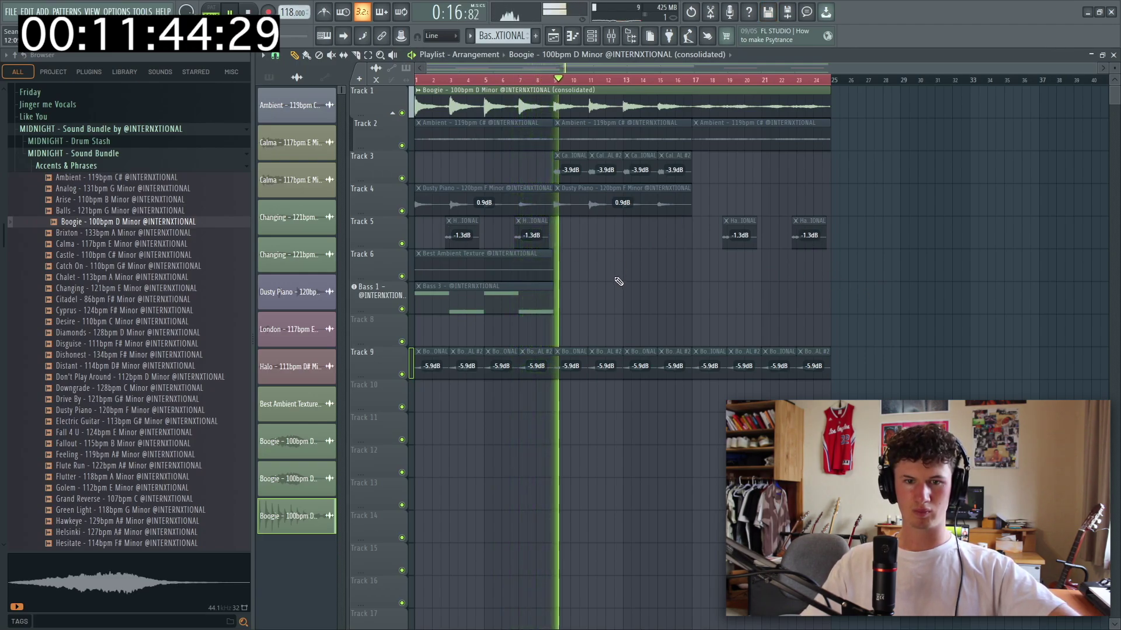
key(space)
Collapse the MIDNIGHT Sound Bundle folders and open the 808s folder of the Mini Drum Stash
click(79, 167)
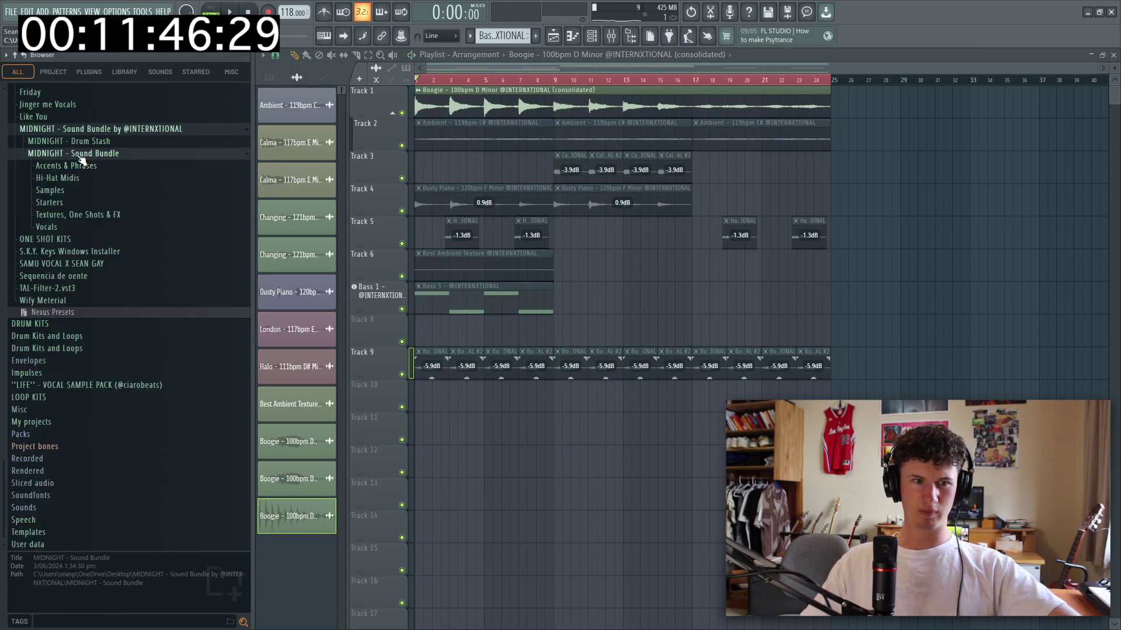
click(80, 154)
click(89, 213)
scroll(632, 201, down, 2)
click(94, 227)
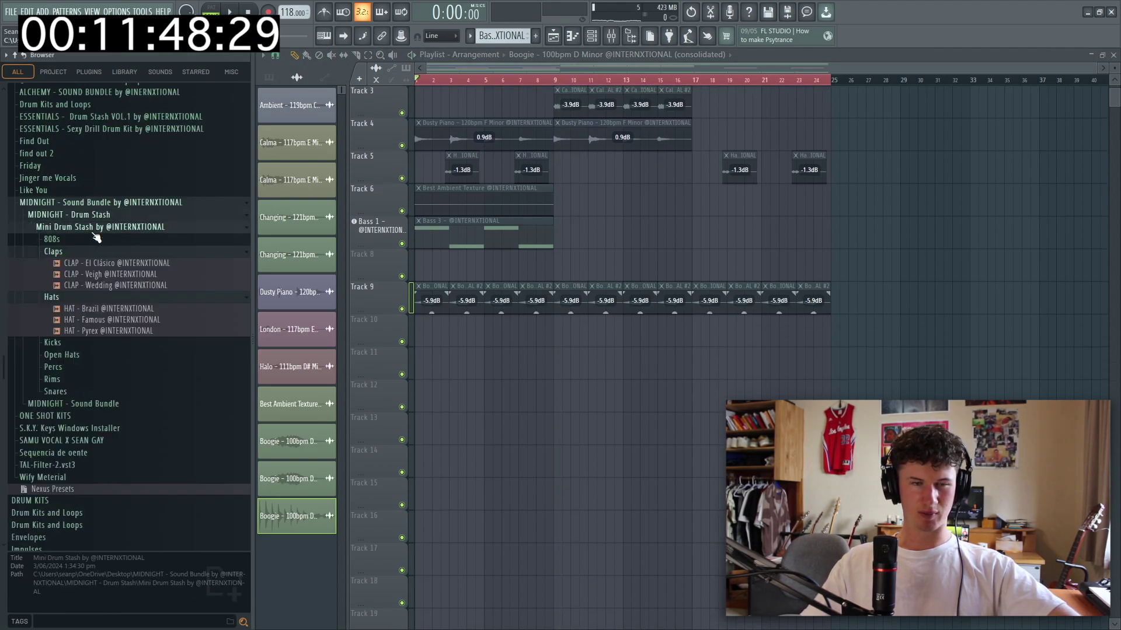
click(102, 268)
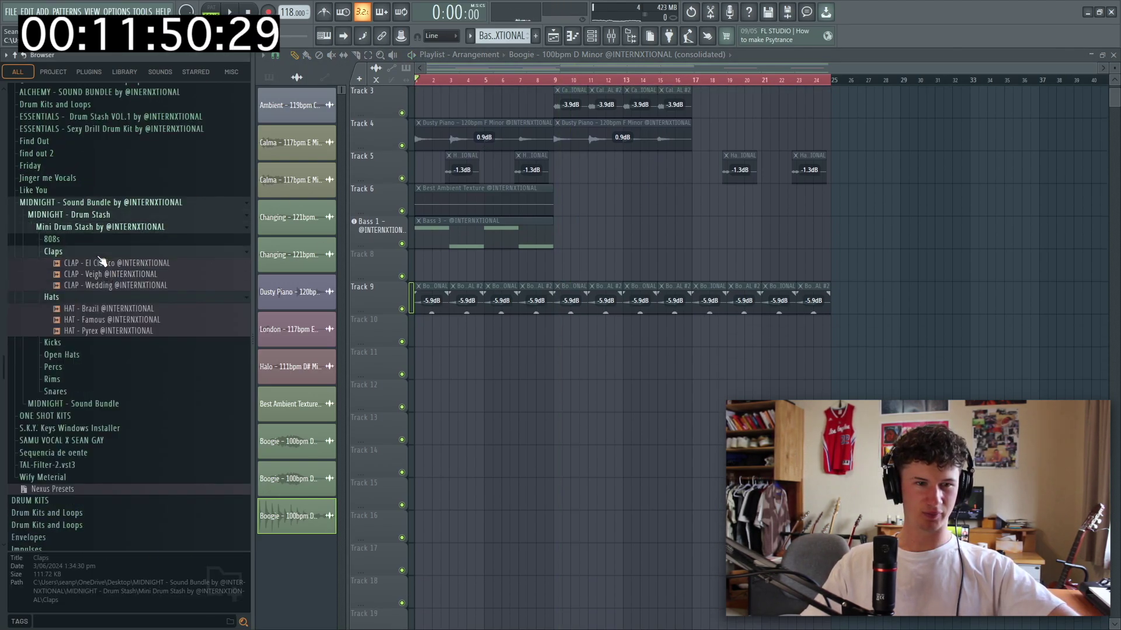
click(52, 239)
Preview the 808 samples and add 808 - The One as an instrument track on Track 10
click(120, 274)
click(119, 262)
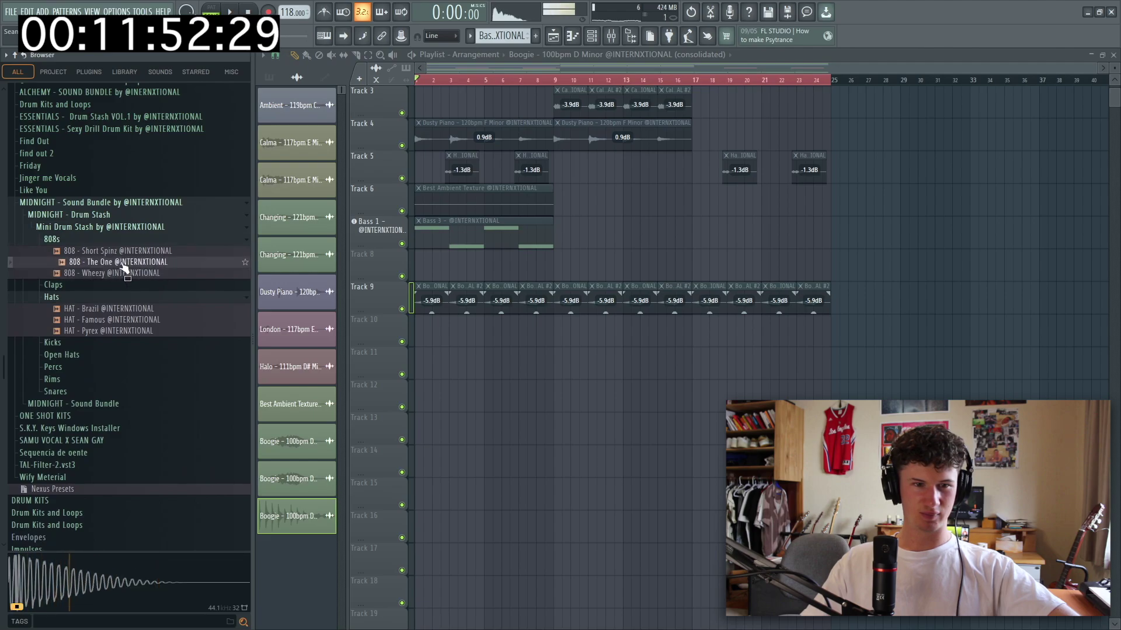
drag(362, 333, 363, 335)
click(473, 343)
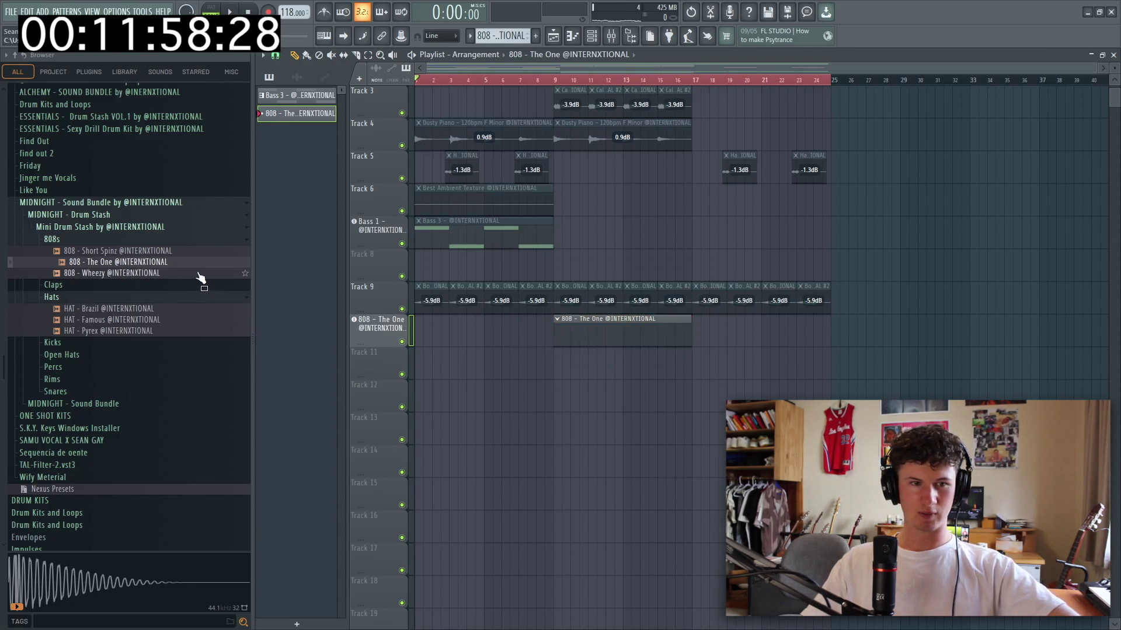
Preview the hats and add HAT - Famous as an instrument track below the 808 track
click(153, 240)
click(93, 287)
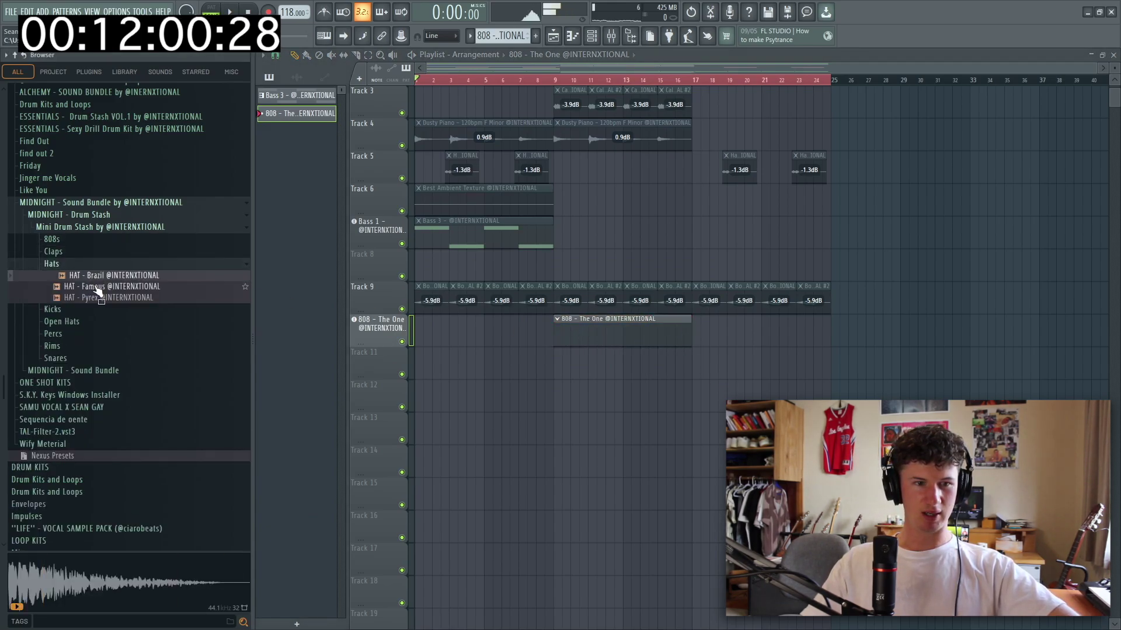
drag(99, 287, 392, 363)
click(607, 355)
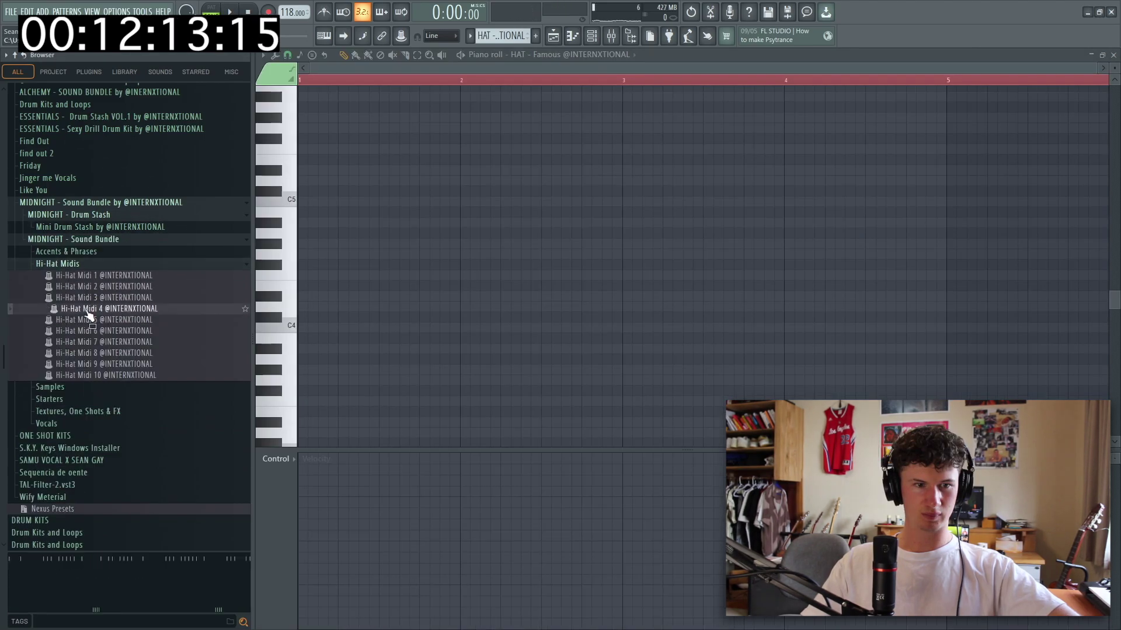
Import Hi-Hat Midi 4 into the HAT - Famous piano roll and audition the pattern
drag(105, 308, 469, 342)
click(652, 386)
click(301, 80)
key(space)
scroll(393, 183, down, 2)
scroll(393, 217, up, 2)
key(space)
Import Hi-Hat Midi 5 into the HAT - Famous piano roll
drag(230, 319, 402, 296)
click(649, 386)
scroll(537, 258, down, 3)
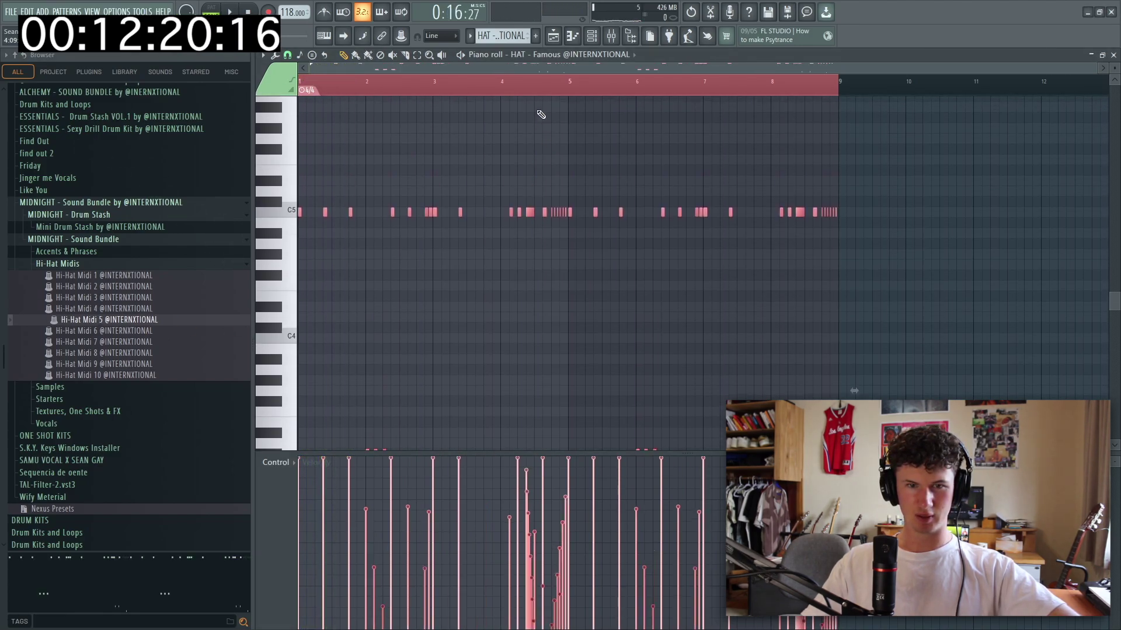
Play back the hi-hat pattern imported into HAT - Famous and return to the playlist
key(ctrl+d)
key(space)
click(1114, 55)
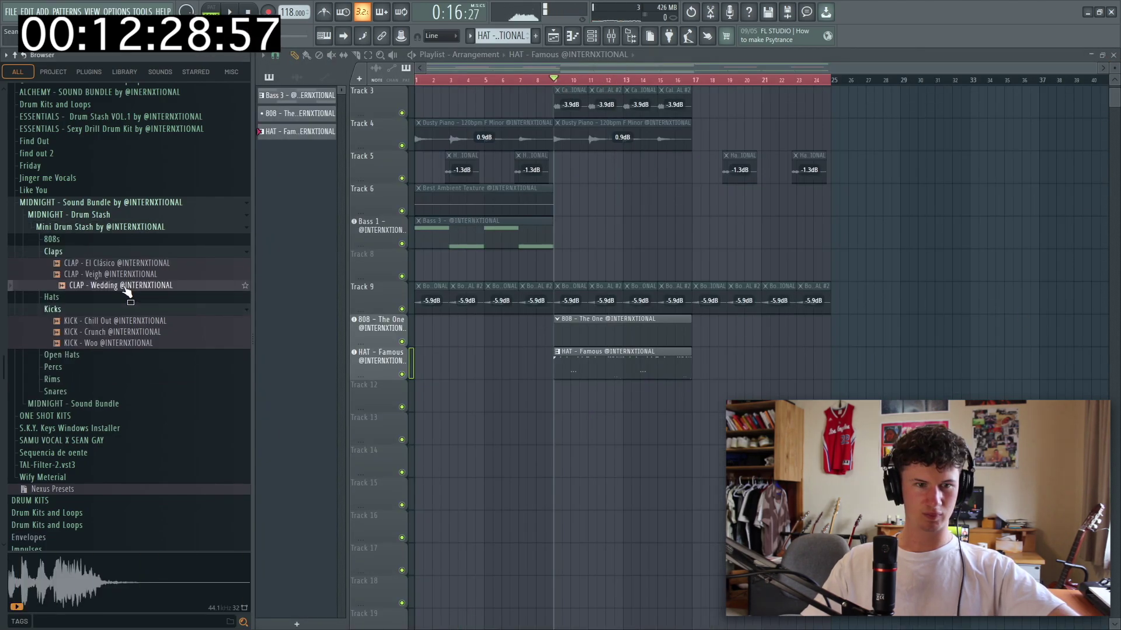
Add CLAP - Wedding as an instrument track on Track 12 below the hat track
click(113, 285)
drag(113, 290, 429, 383)
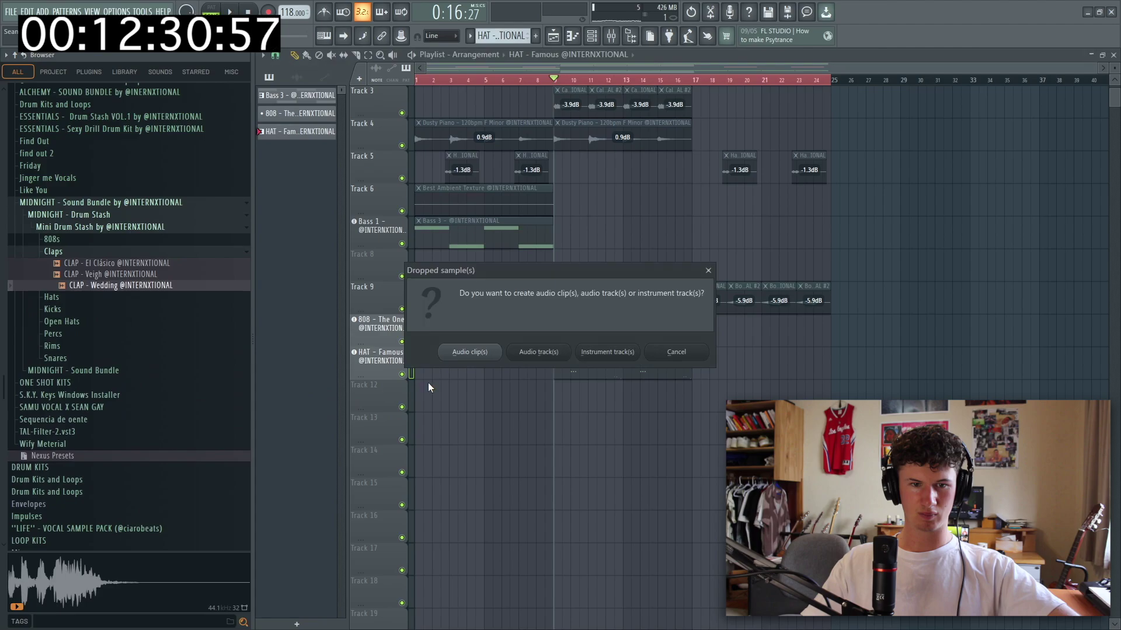
click(607, 352)
Place short C5 notes on the third beat of bars 1 to 4 in the CLAP - Wedding piano roll while it plays
double_click(680, 407)
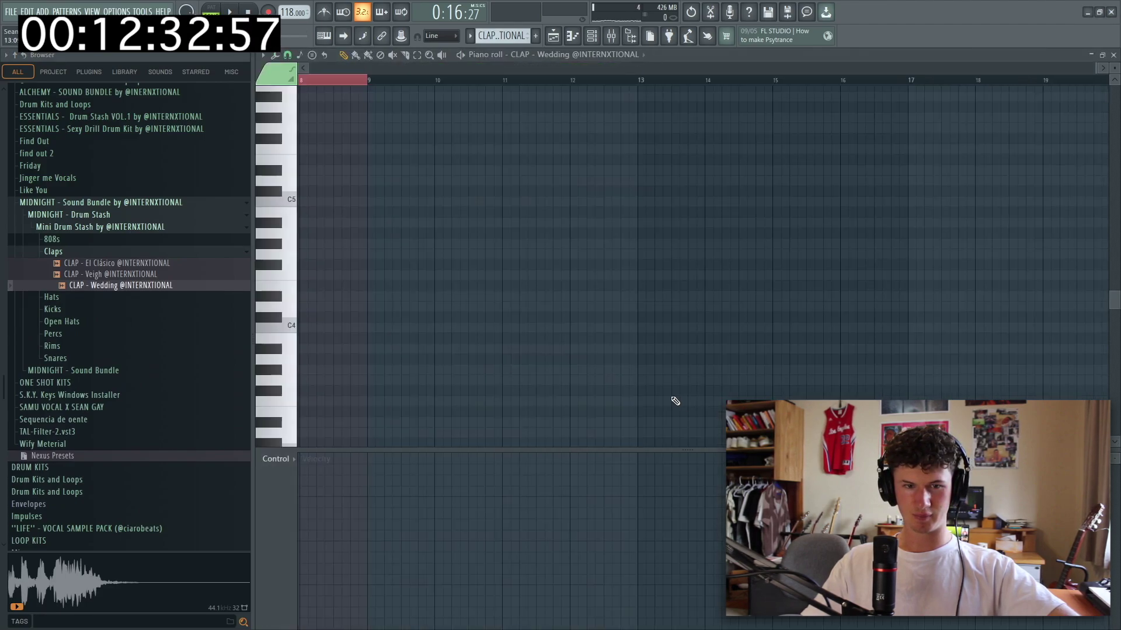
key(space)
click(382, 202)
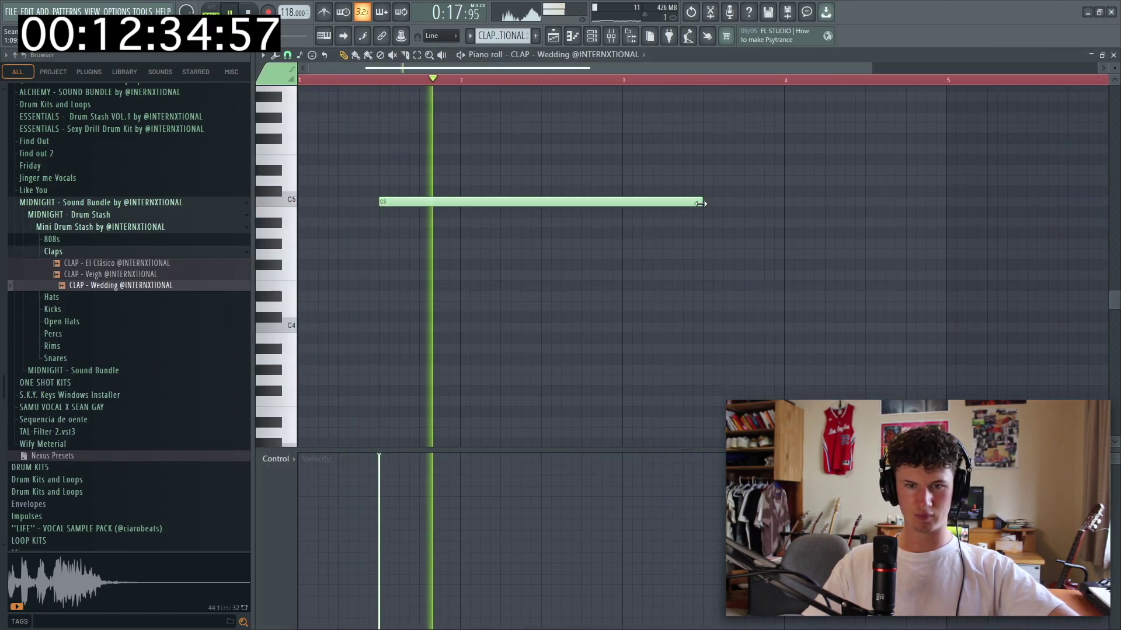
drag(701, 201, 386, 202)
click(542, 200)
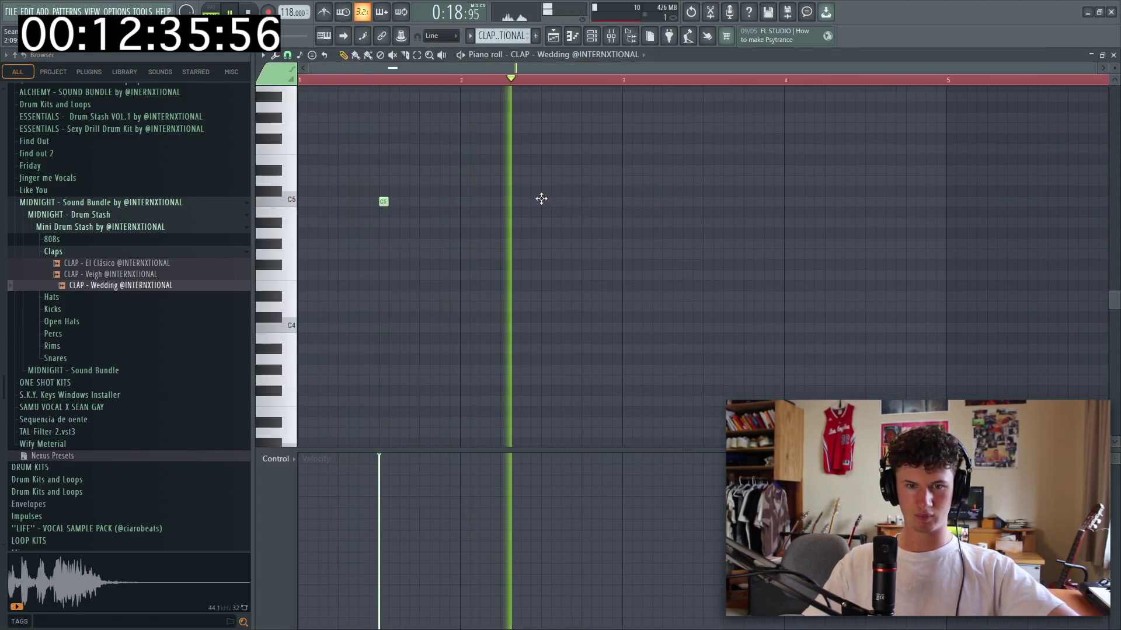
click(707, 202)
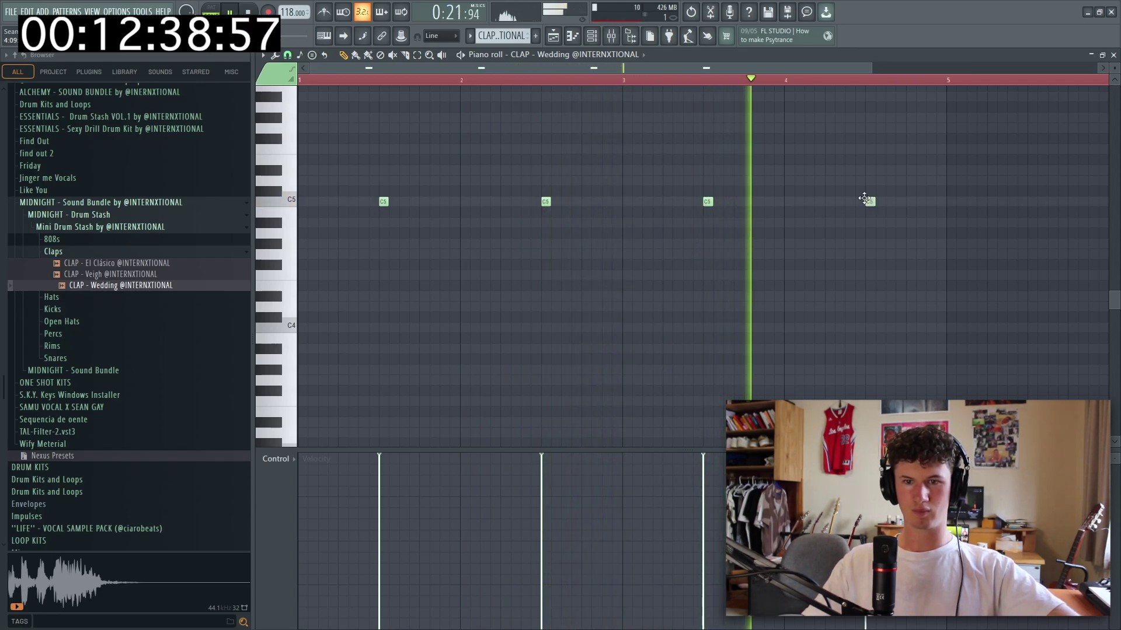
click(868, 201)
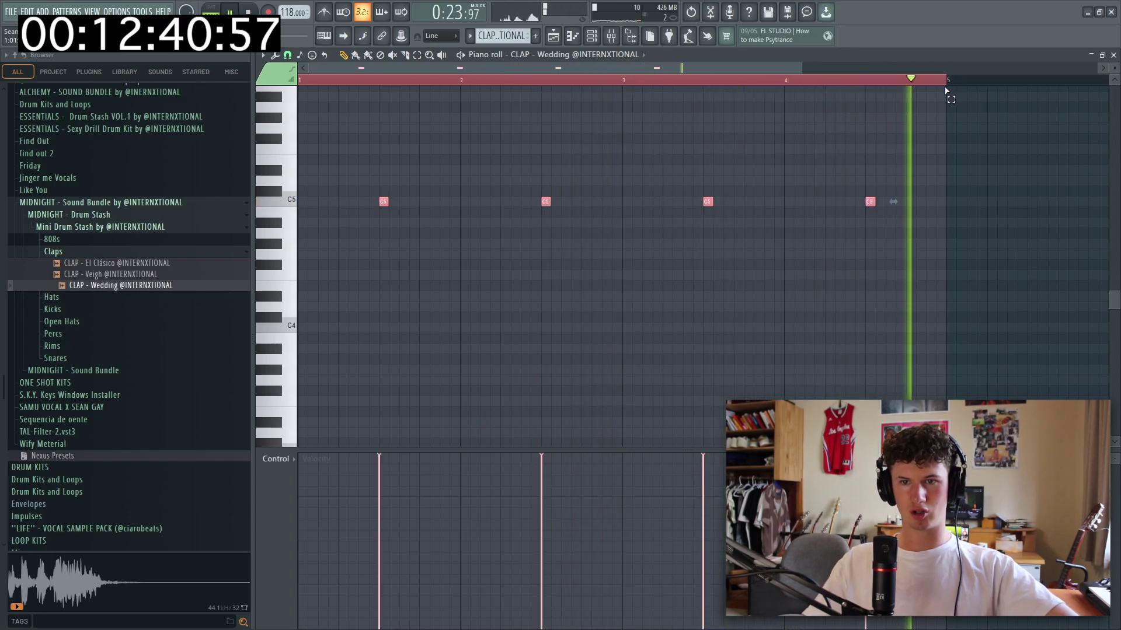
key(F5)
Check the Master track in the mixer and adjust the HAT - Famous volume fader
key(F9)
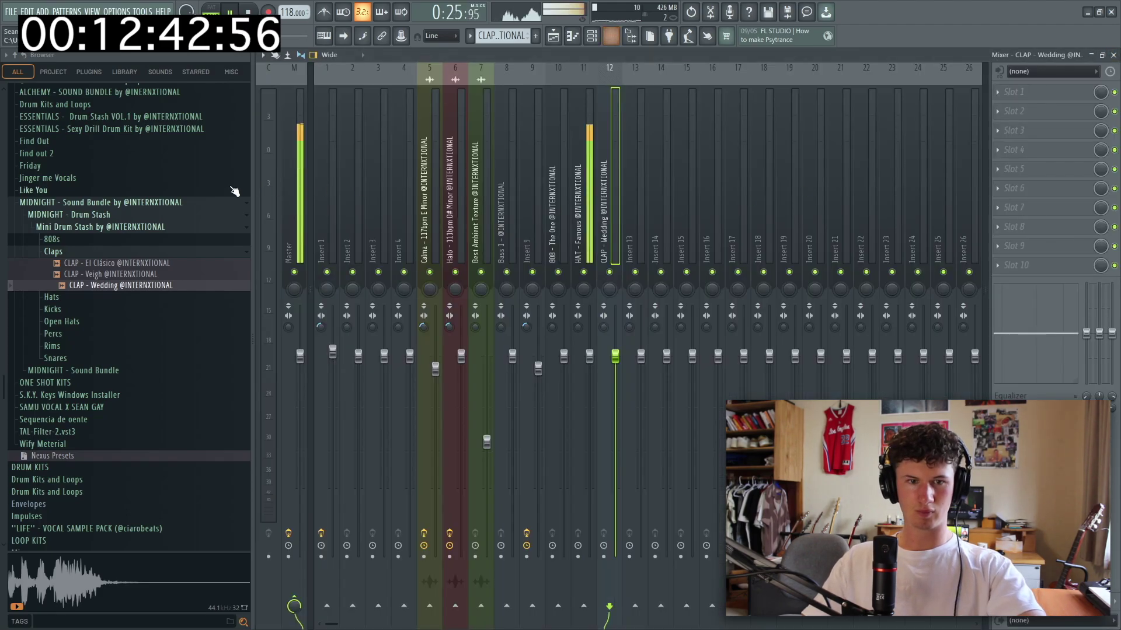
click(297, 220)
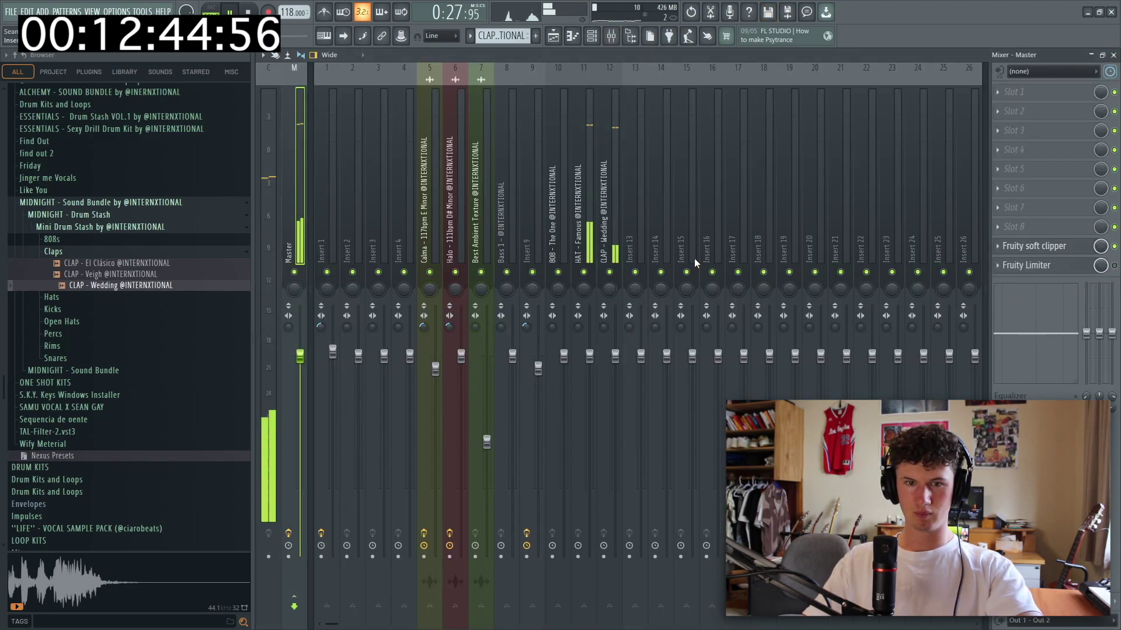
click(591, 356)
key(F5)
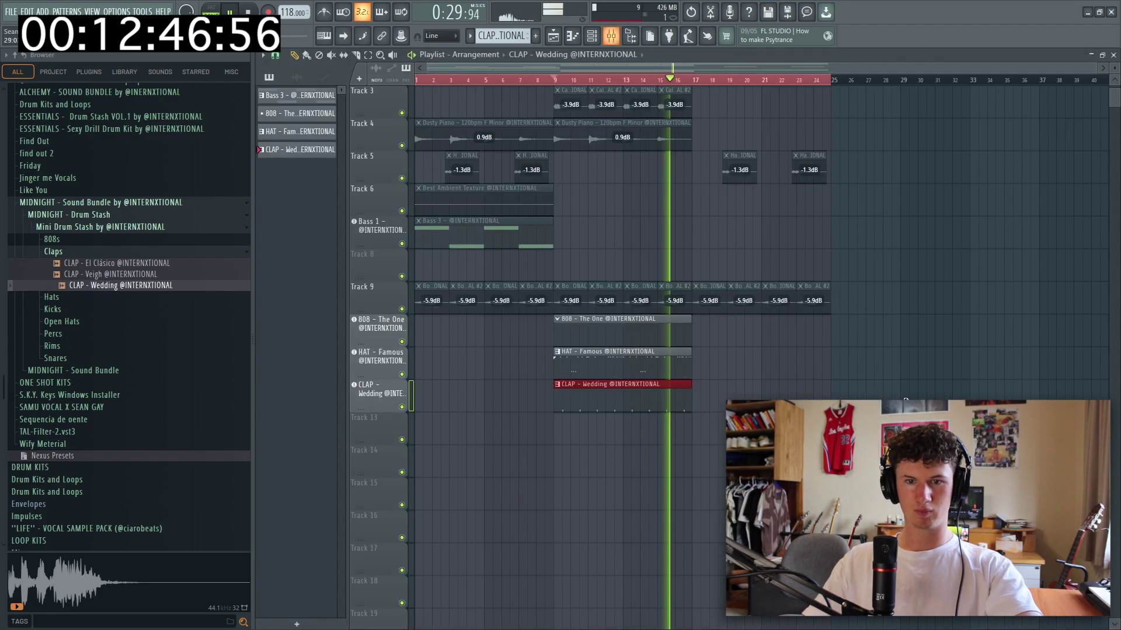
Duplicate the 808, hat and clap clips into bars 17 to 24 and clear the timeline selection
drag(711, 426, 740, 334)
ctrl+click(873, 378)
drag(426, 82, 831, 102)
Browse the open hats and add OPEN HAT - Pyrex as an instrument track on Track 13
click(53, 251)
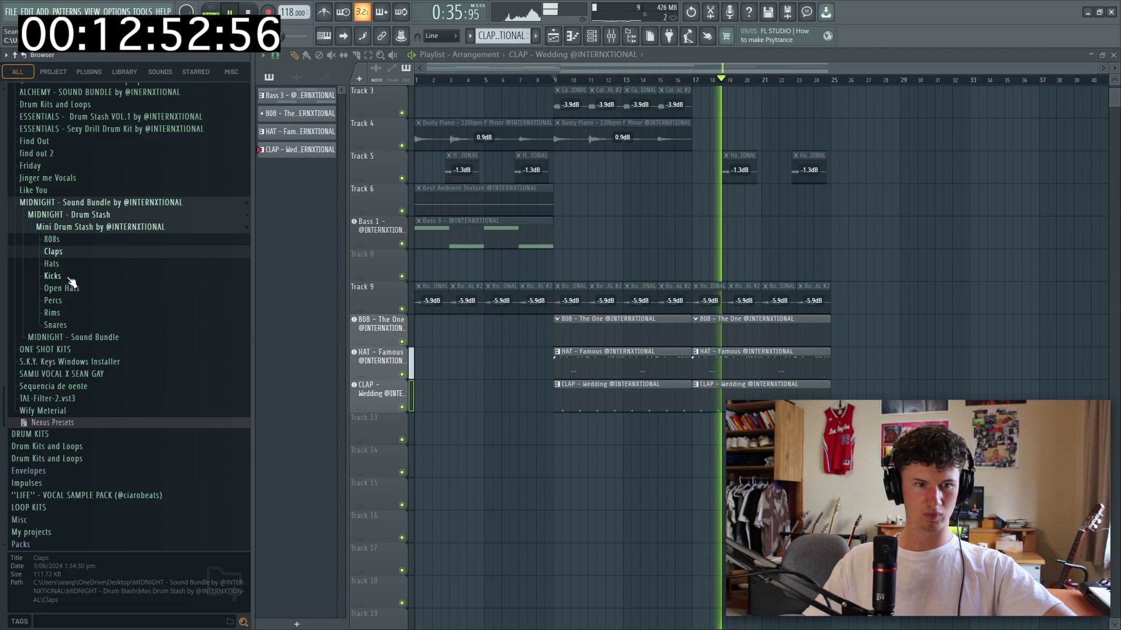
click(52, 264)
click(61, 267)
click(70, 288)
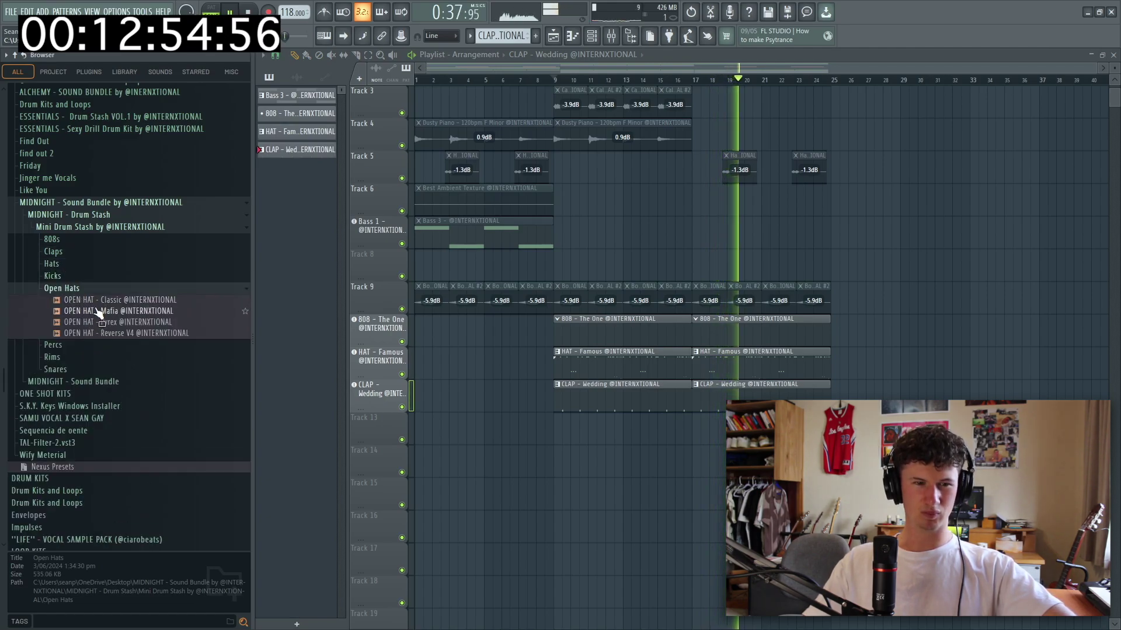
key(space)
drag(100, 323, 108, 330)
drag(348, 435, 379, 455)
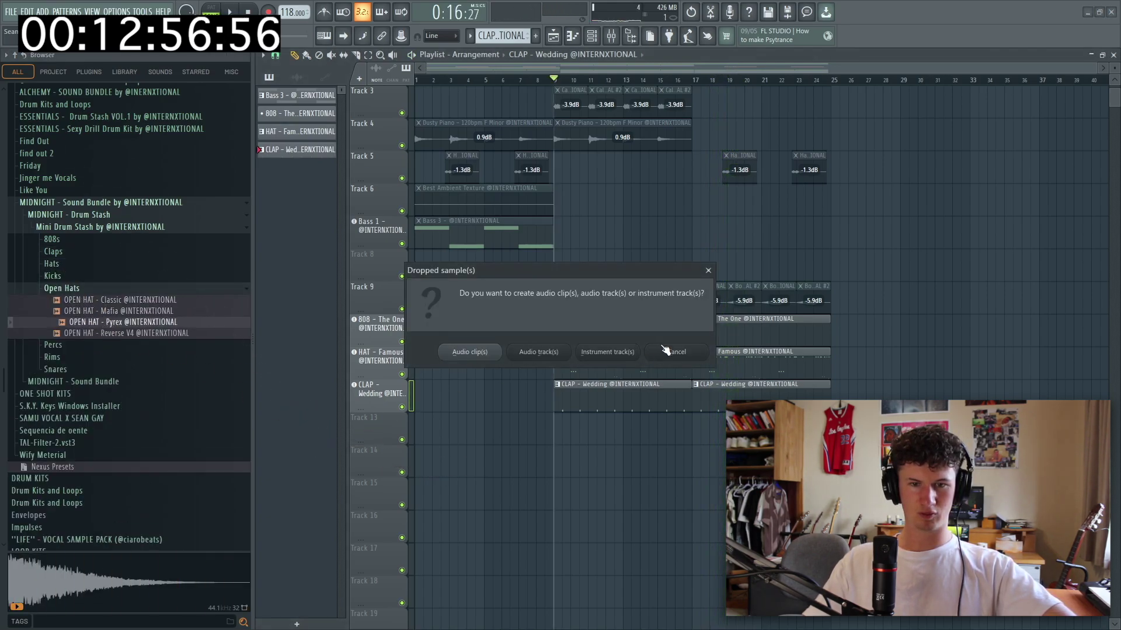
click(633, 352)
drag(370, 400, 373, 419)
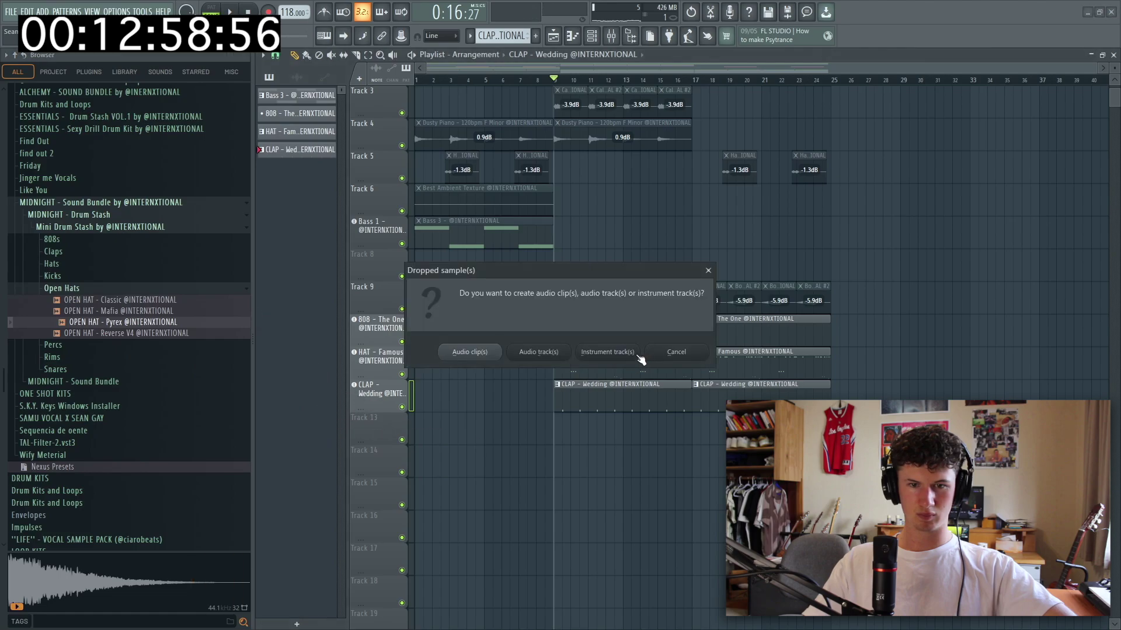
click(640, 357)
Place a short C5 note near the end of bar 1 in the OPEN HAT - Pyrex piano roll and play it back
double_click(674, 424)
key(space)
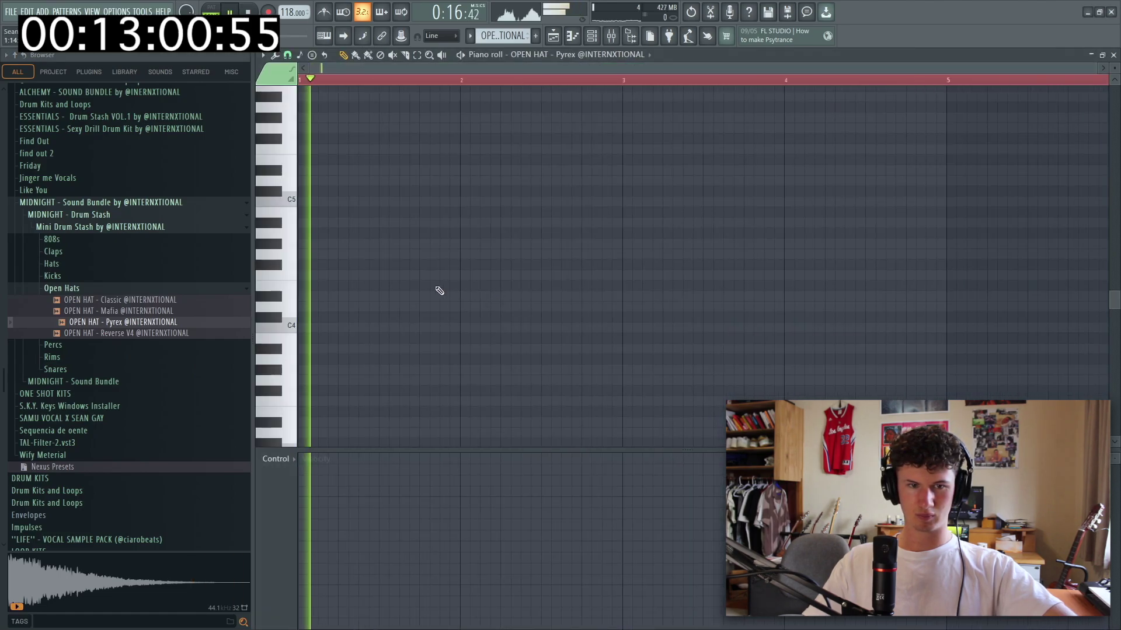
click(438, 205)
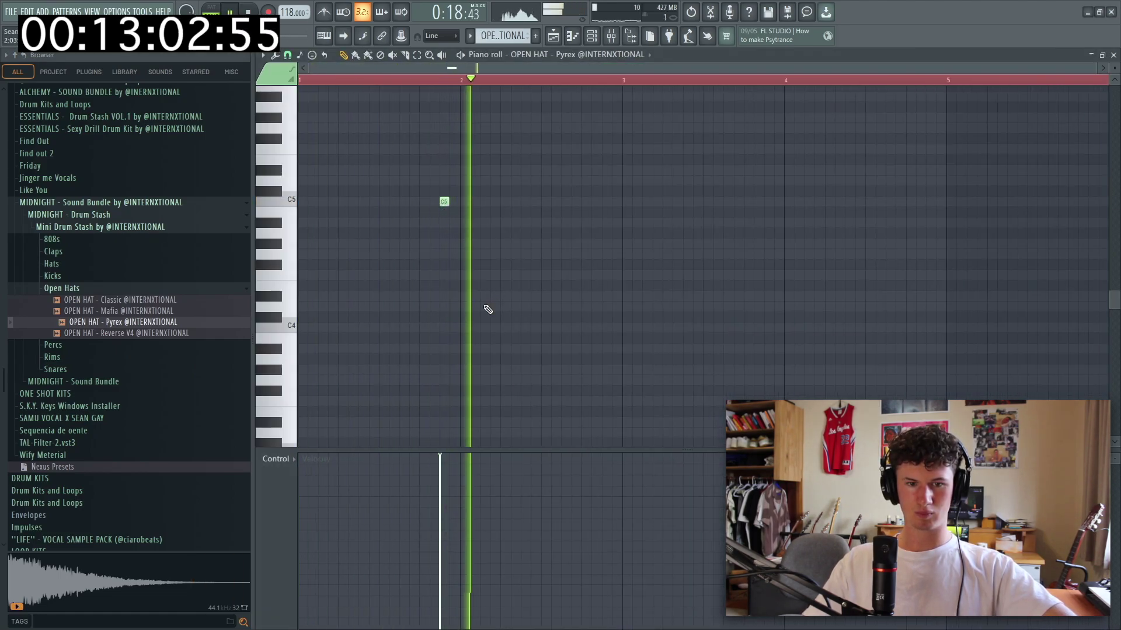
key(space)
key(F5)
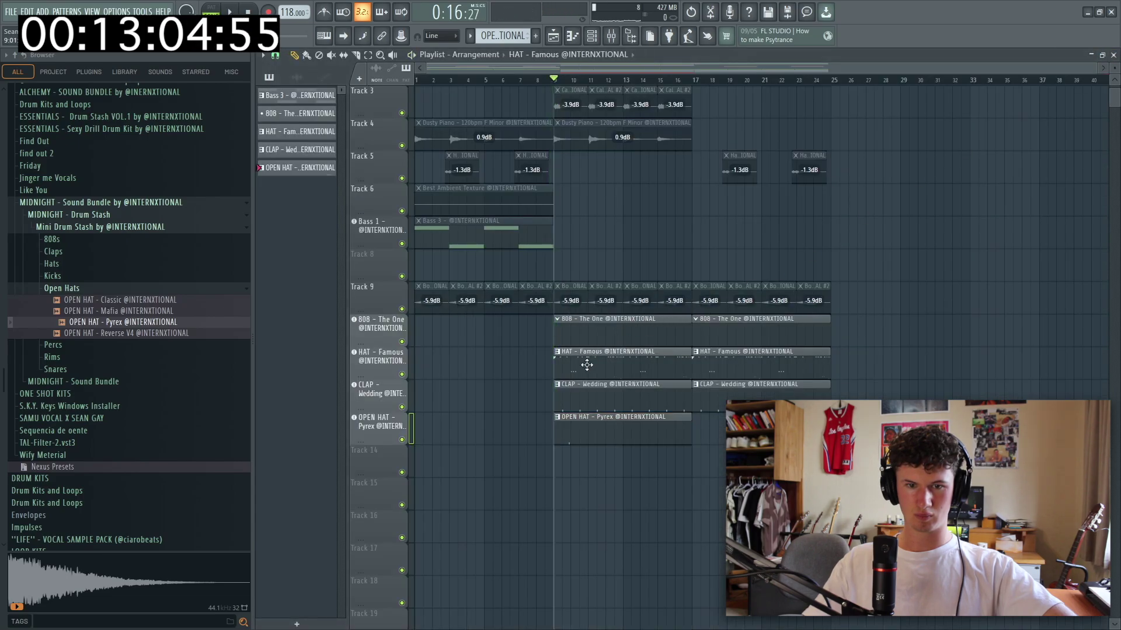
Delete the three low C#3 notes at the start of bar 2 in the HAT - Famous pattern
double_click(586, 365)
key(space)
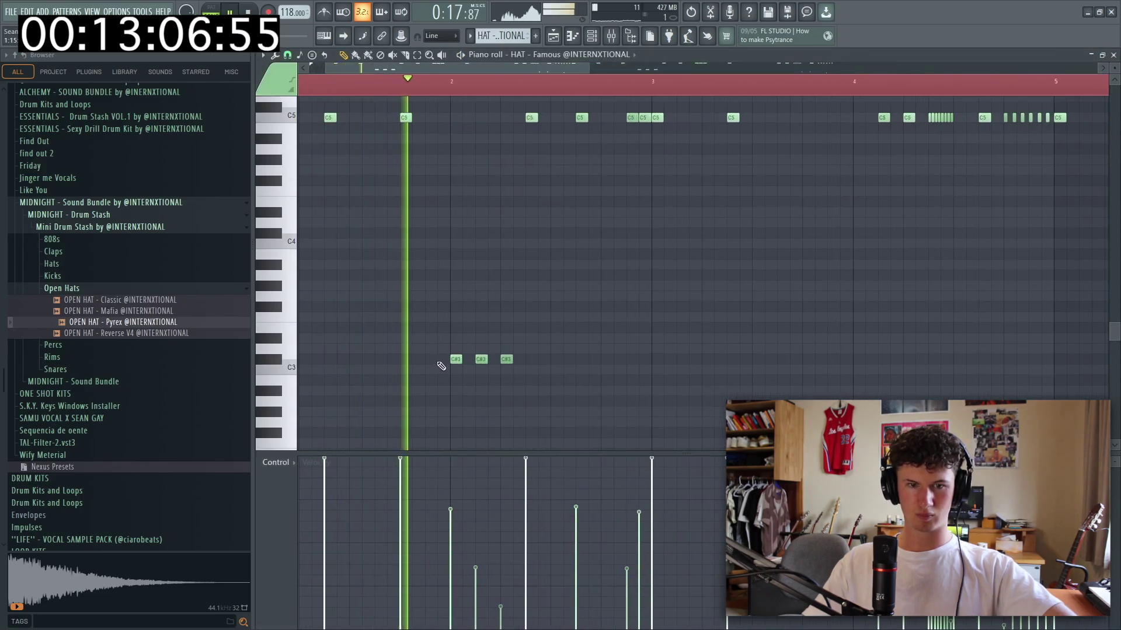
right_click(455, 360)
right_click(481, 360)
right_click(506, 359)
key(space)
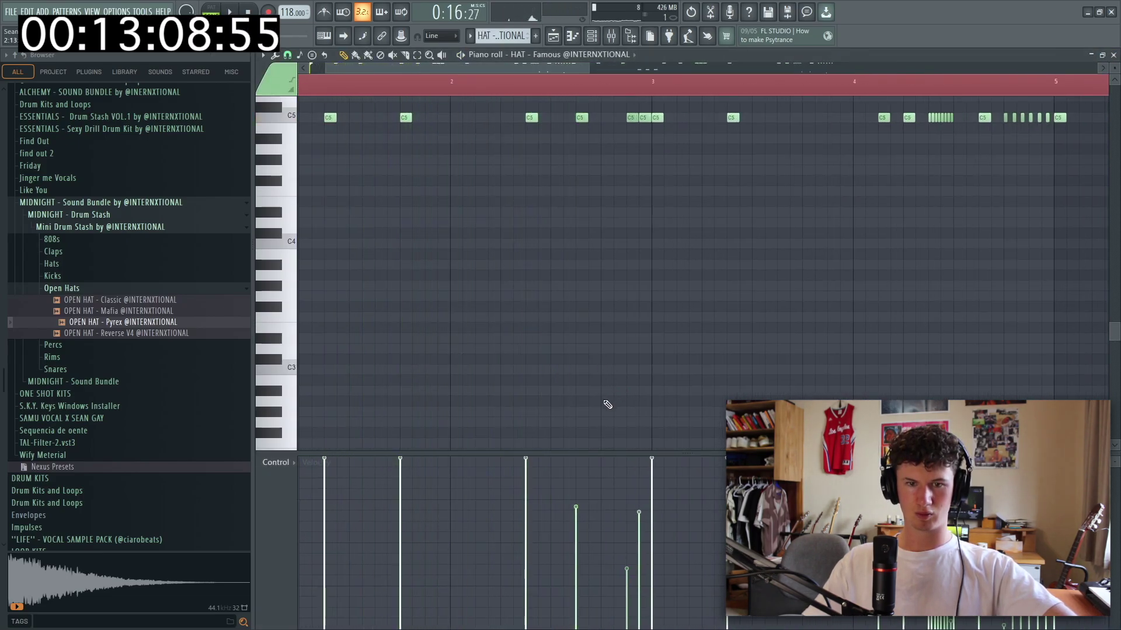
Play the HAT - Famous pattern and examine it for other stray low notes
scroll(603, 338, down, 5)
key(space)
scroll(600, 315, down, 3)
scroll(450, 308, up, 7)
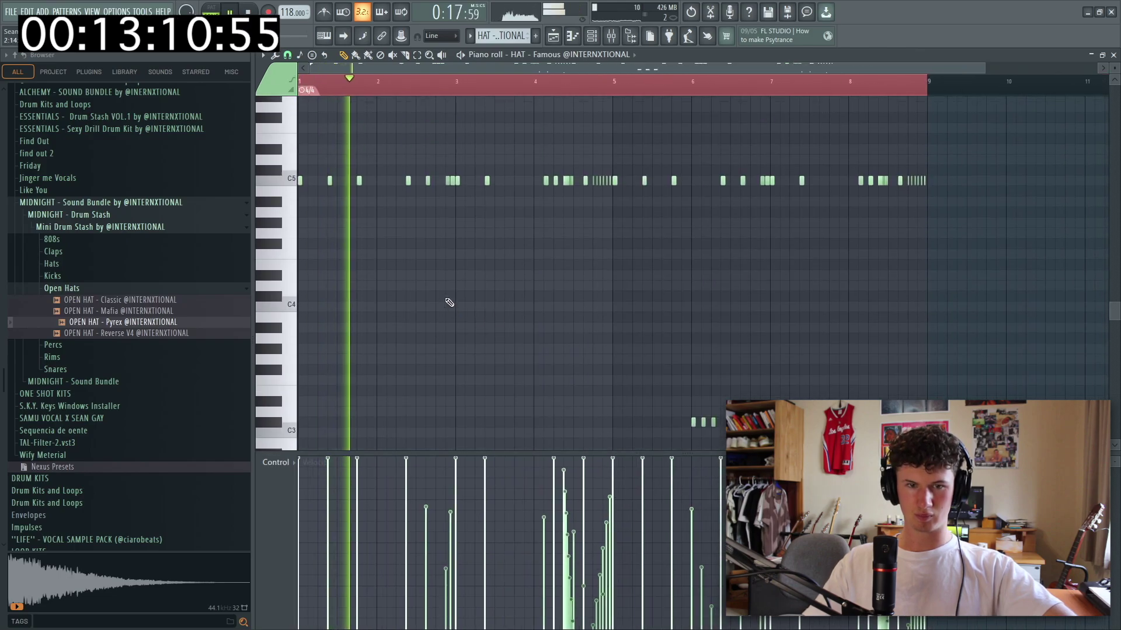
scroll(421, 325, down, 3)
scroll(424, 325, up, 2)
click(435, 359)
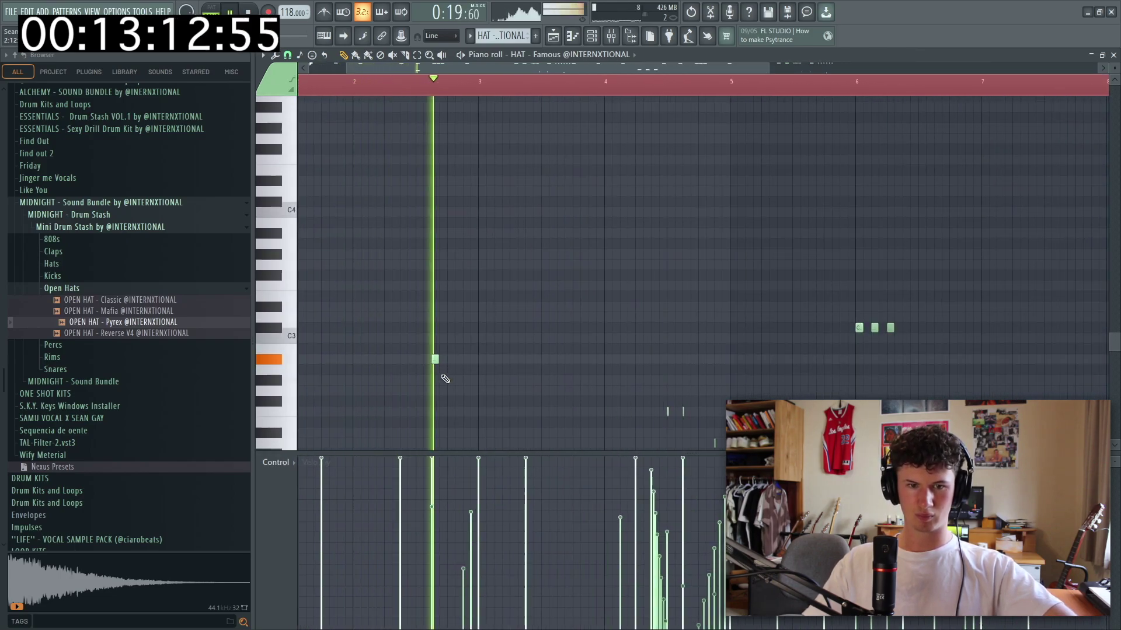
right_click(435, 360)
scroll(442, 315, up, 6)
scroll(454, 296, down, 3)
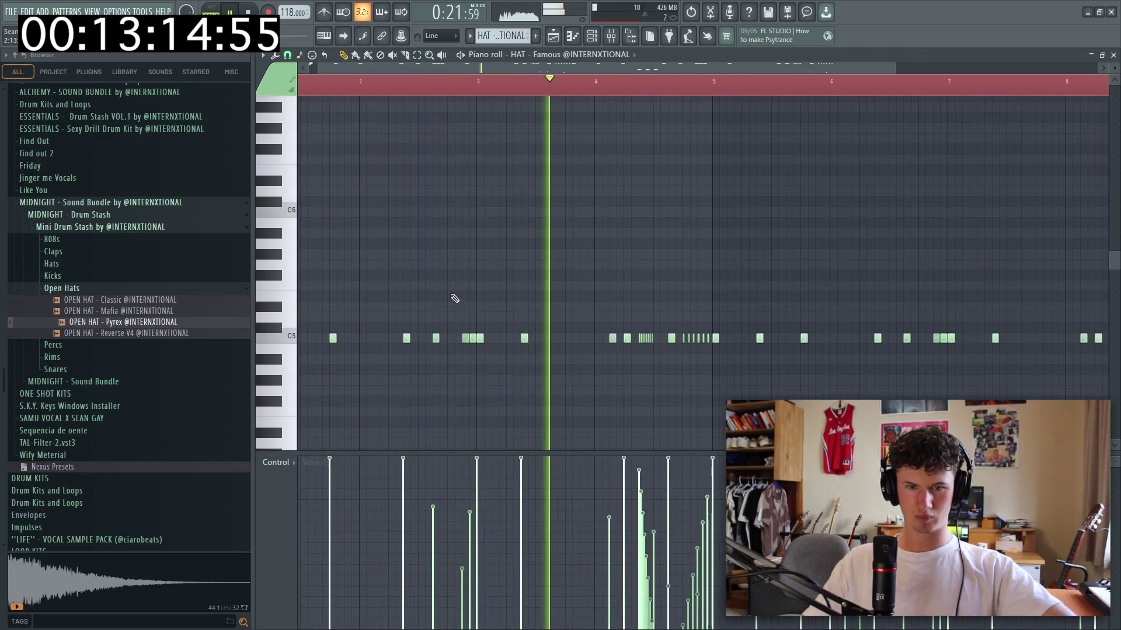
Delete the three low C#3 notes at the start of bar 6 in the HAT - Famous pattern
scroll(517, 276, down, 5)
scroll(645, 302, down, 2)
right_click(637, 324)
right_click(646, 324)
right_click(655, 327)
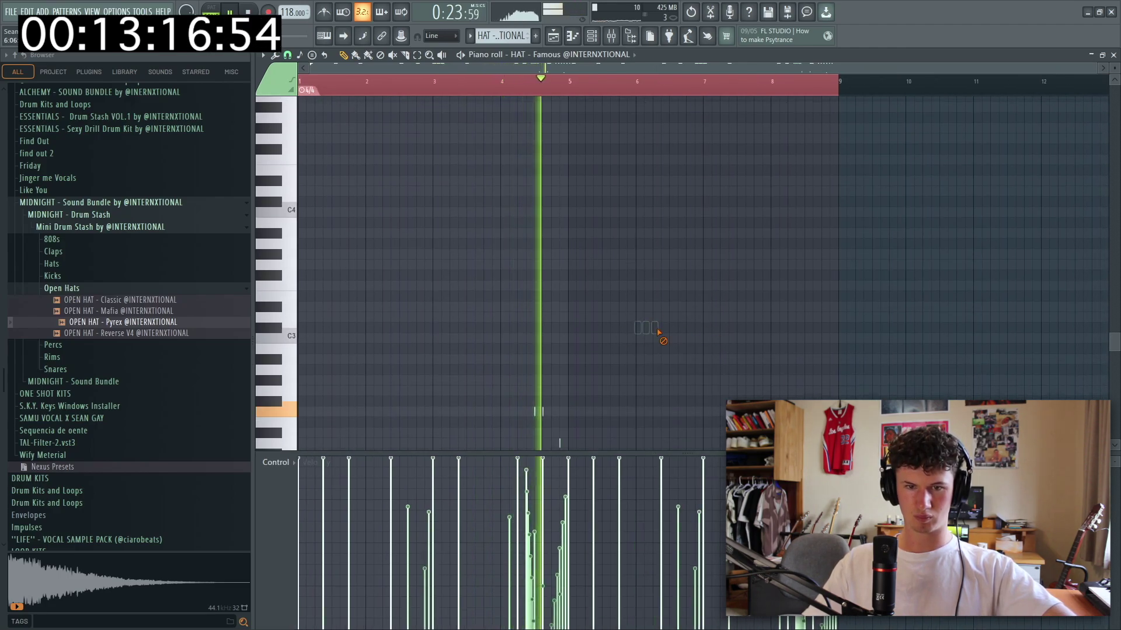
scroll(715, 333, up, 4)
key(F5)
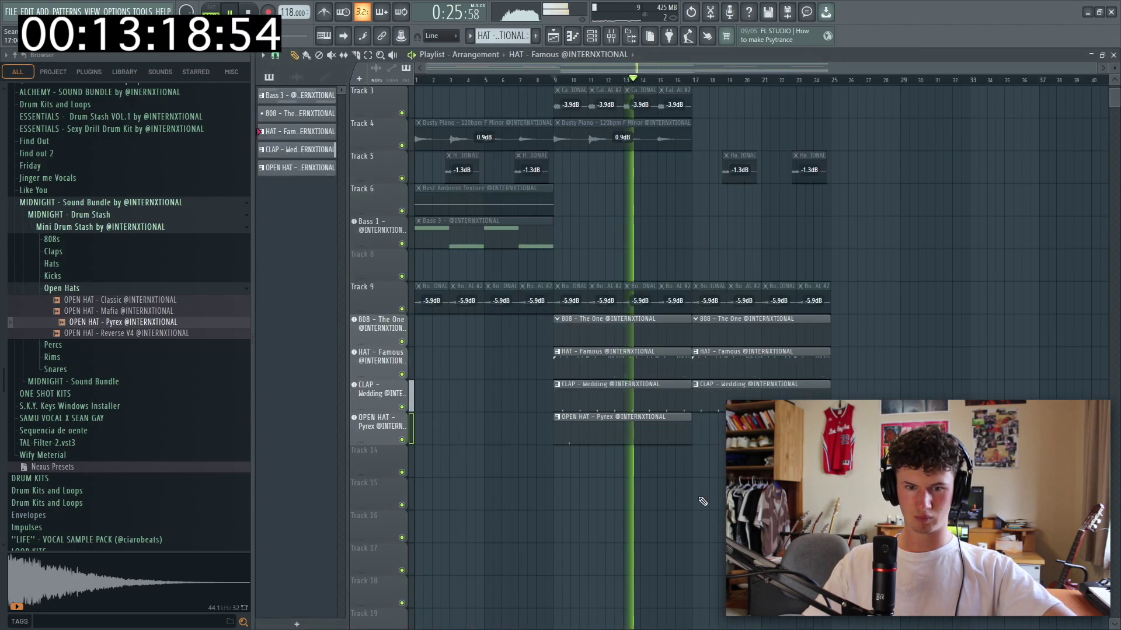
Duplicate the OPEN HAT - Pyrex note to the end of bar 5 and return to the playlist
double_click(652, 425)
key(space)
ctrl+click(946, 82)
key(ctrl+b)
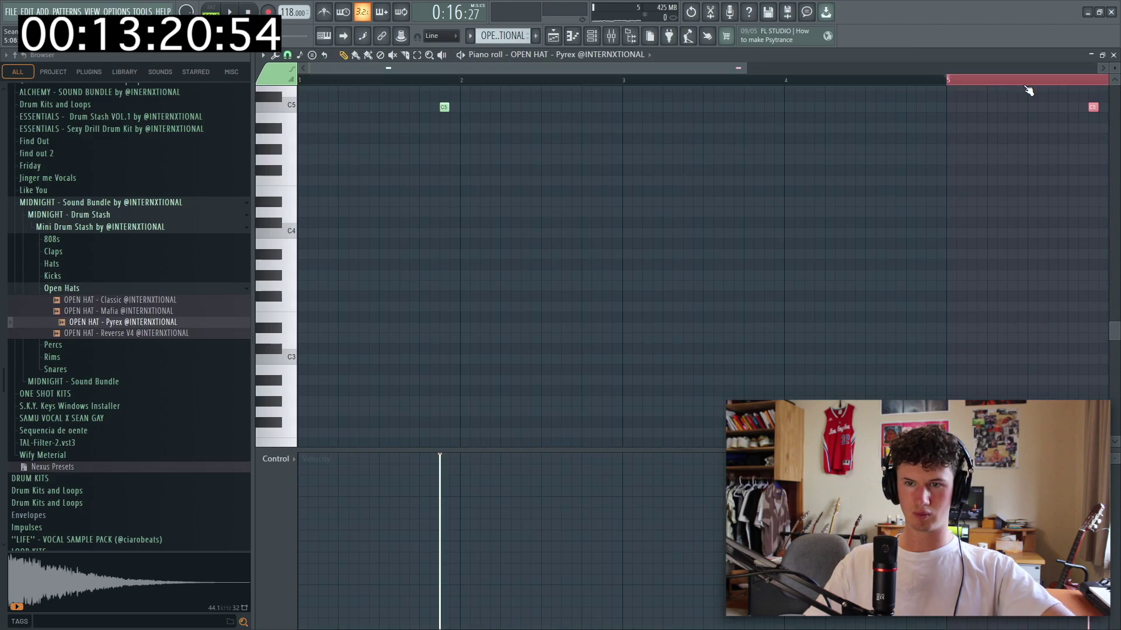
key(space)
click(1113, 55)
Add OPEN HAT - Reverse V4 as an audio clip on Track 14 within bar 9 and reposition it there
click(125, 335)
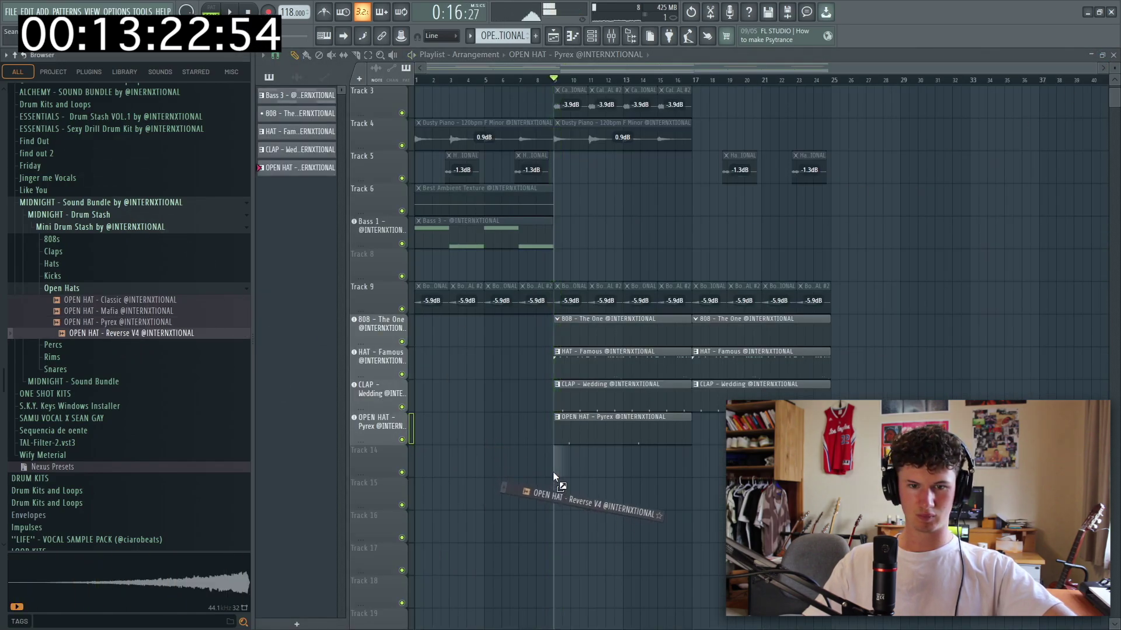
drag(554, 472, 553, 472)
scroll(552, 471, up, 6)
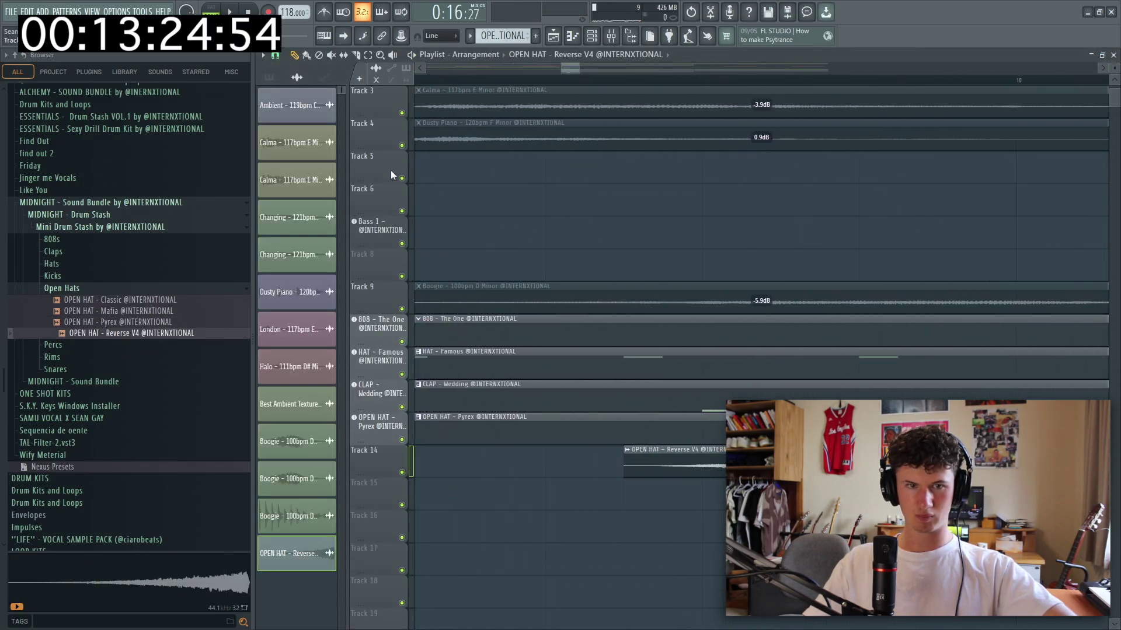
scroll(813, 467, up, 3)
drag(677, 450, 496, 460)
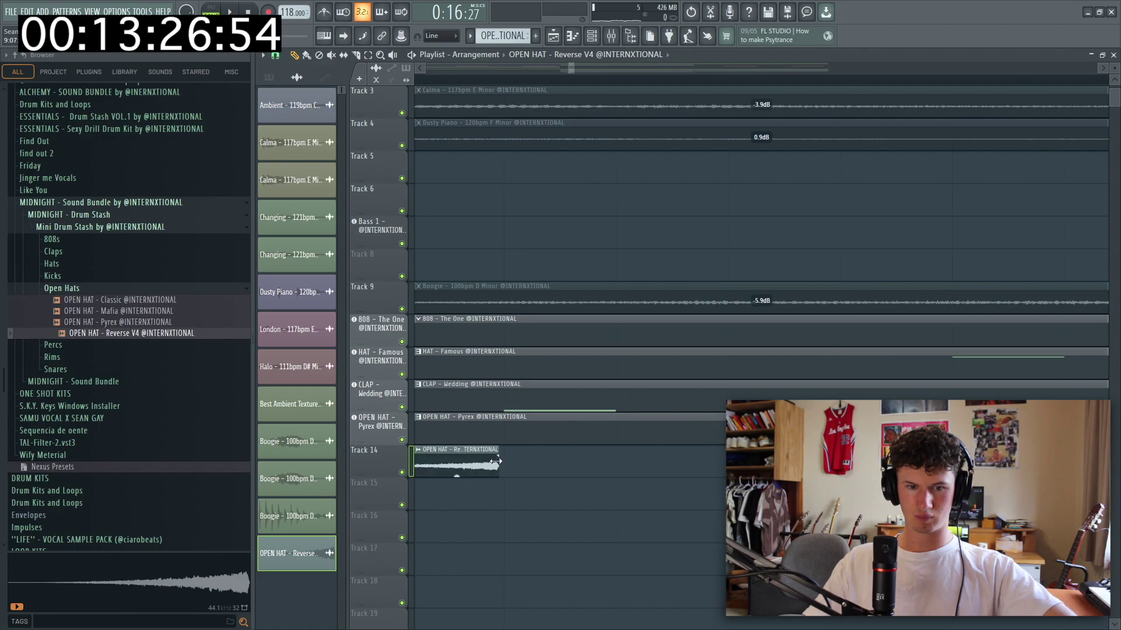
Set the OPEN HAT - Reverse V4 clip's time-stretching mode to Stretch and audition it with the beat
double_click(486, 460)
click(583, 211)
click(591, 246)
key(Escape)
key(space)
scroll(723, 280, down, 4)
scroll(665, 369, down, 3)
double_click(648, 467)
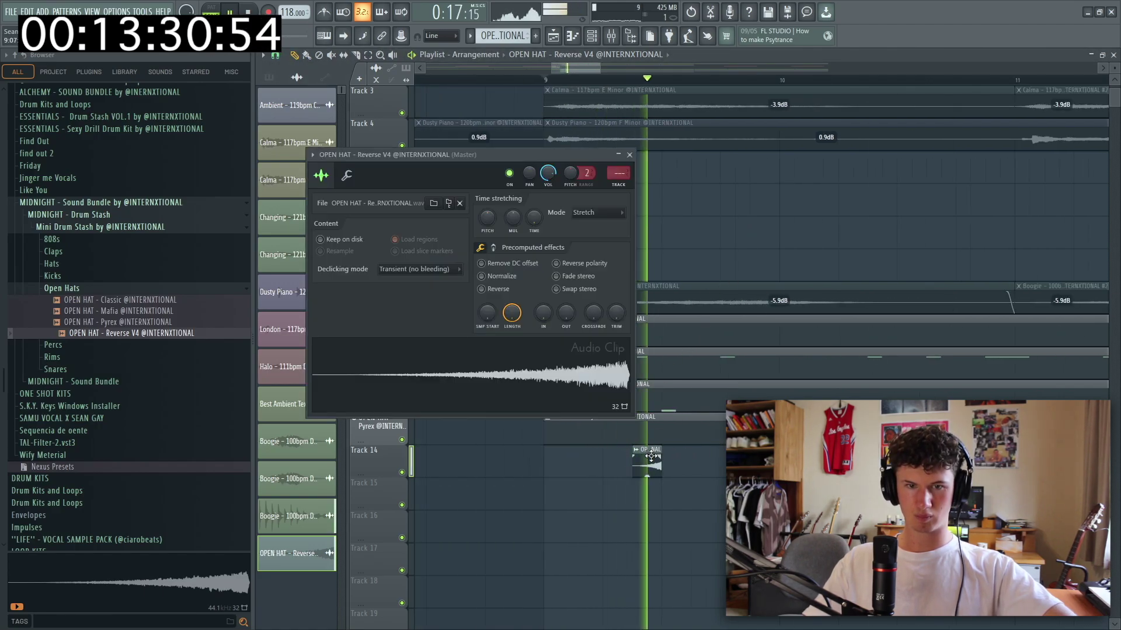
scroll(634, 480, up, 5)
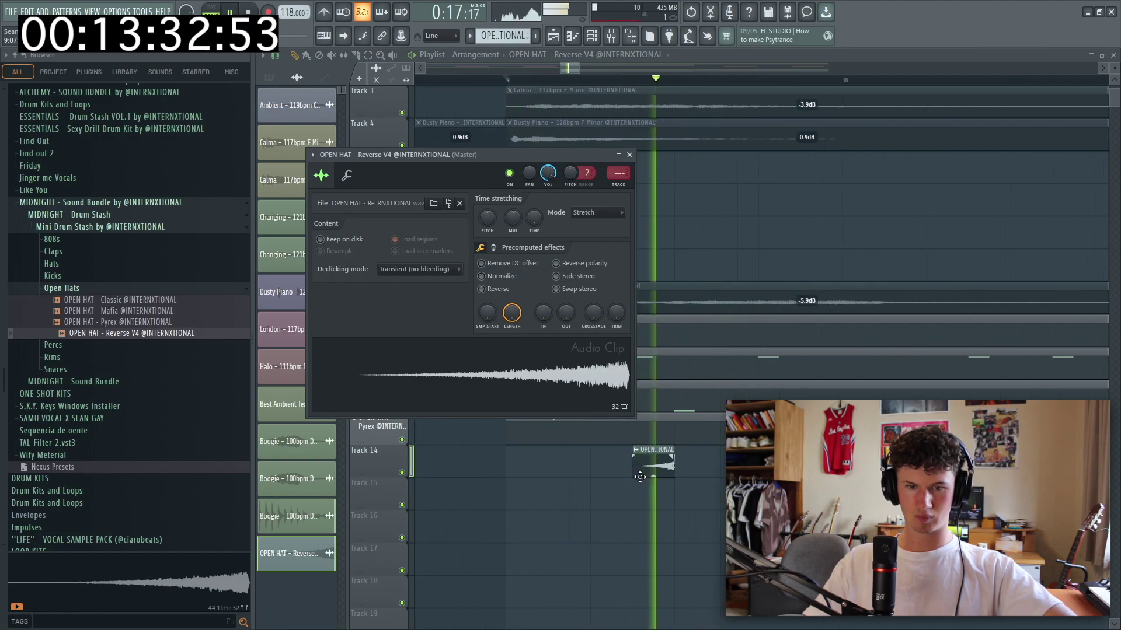
key(Escape)
Slice the start off the OPEN HAT - Reverse V4 clip, delete the cut piece and check the clip's settings
key(c)
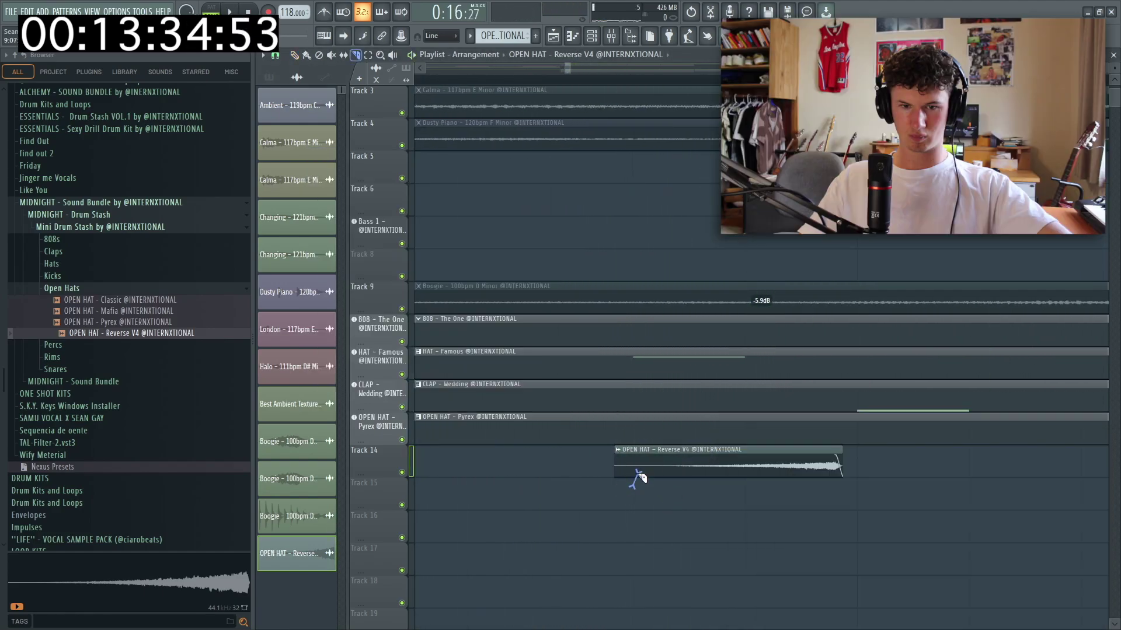
drag(634, 484, 633, 452)
right_click(622, 458)
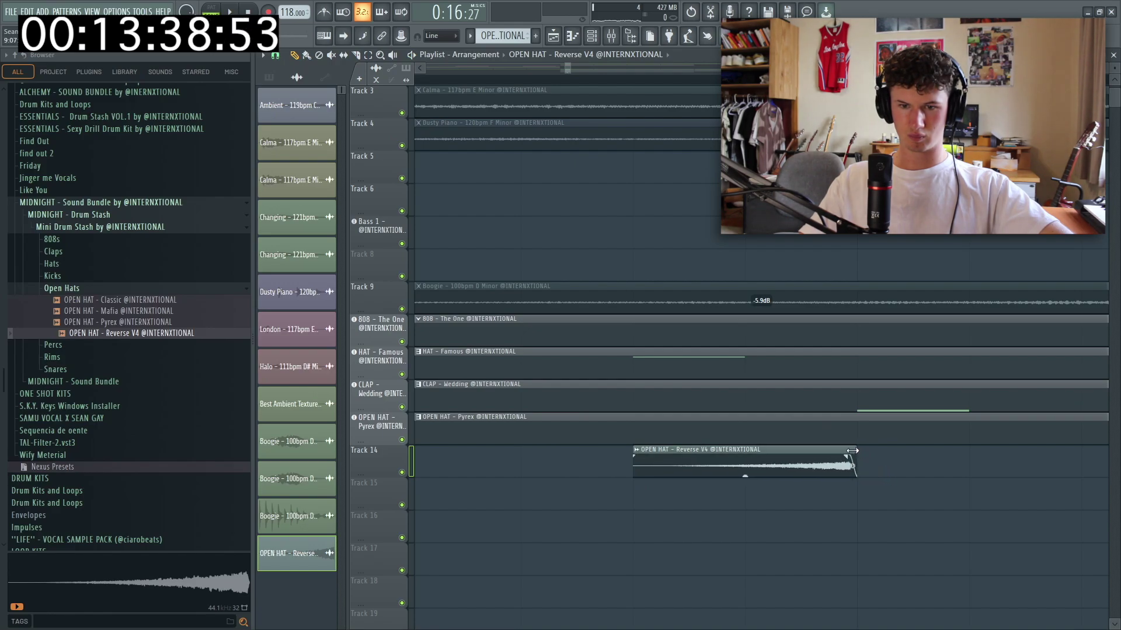
double_click(813, 462)
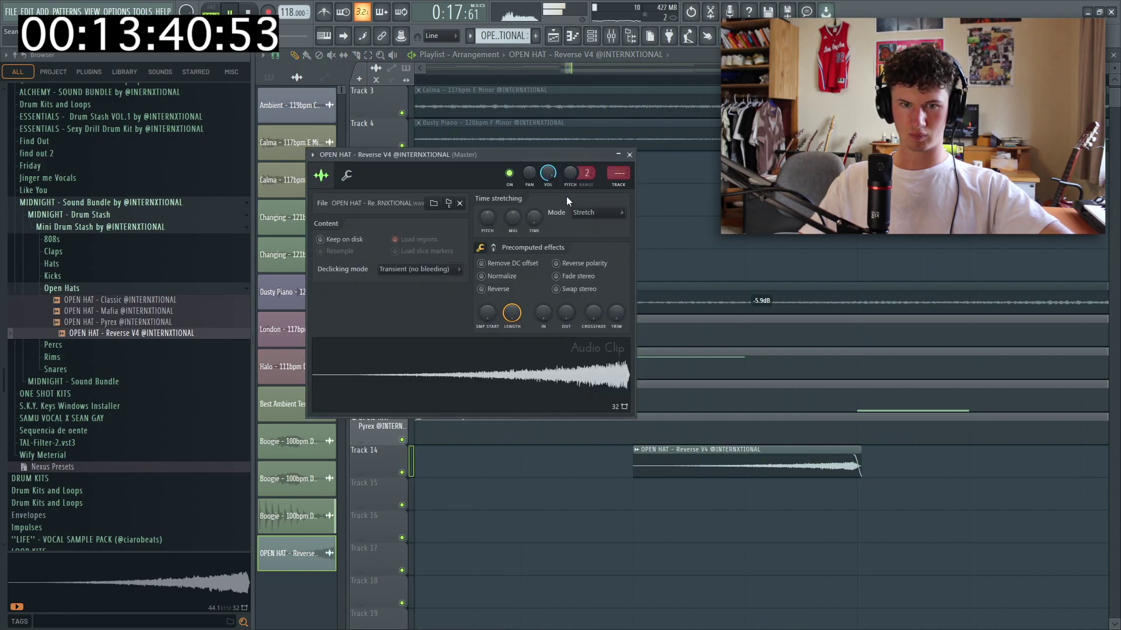
key(Escape)
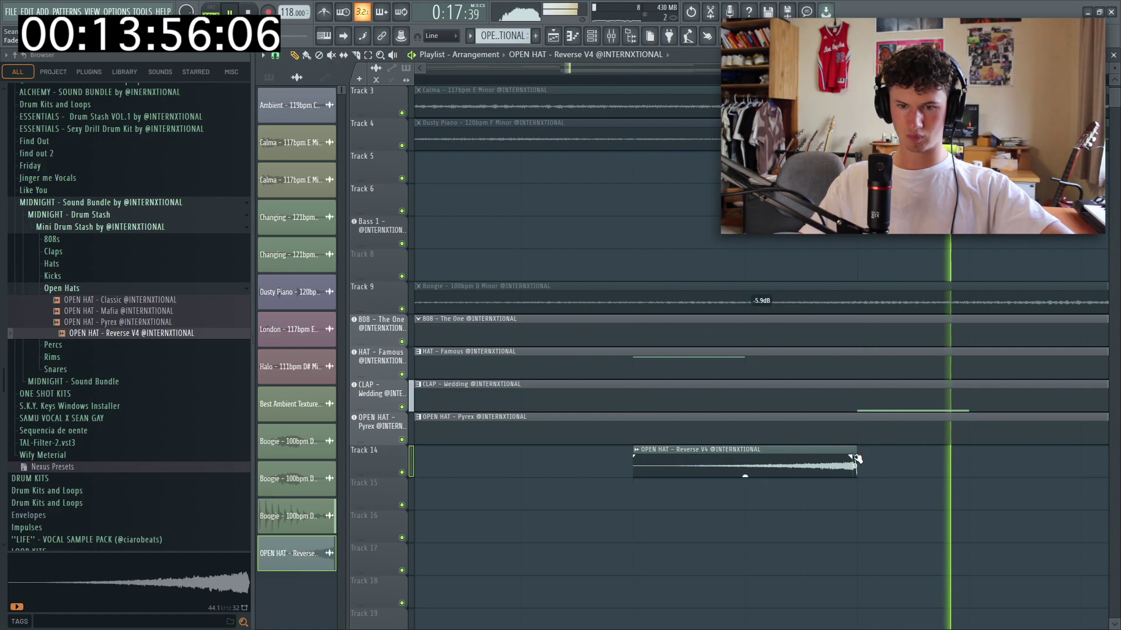
scroll(838, 468, up, 4)
scroll(624, 484, up, 3)
scroll(462, 472, down, 3)
scroll(449, 470, up, 3)
scroll(450, 467, up, 1)
scroll(449, 474, up, 1)
scroll(453, 475, down, 3)
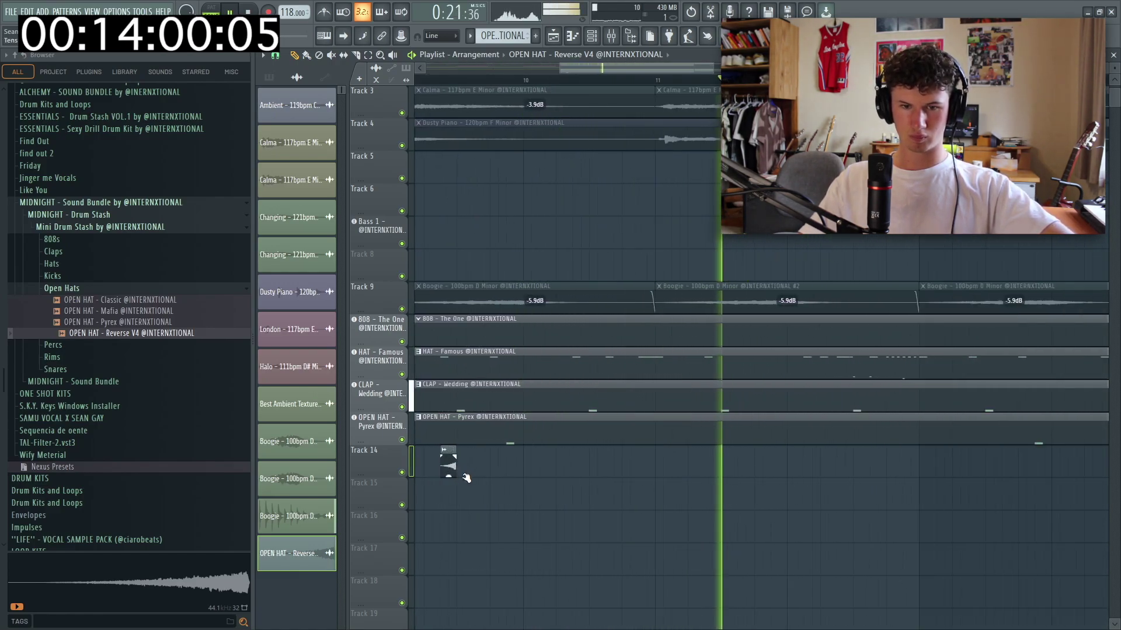
Place a copy of the trimmed OPEN HAT - Reverse V4 clip just after bar 13 on Track 14
scroll(713, 473, up, 3)
click(707, 471)
scroll(708, 471, down, 6)
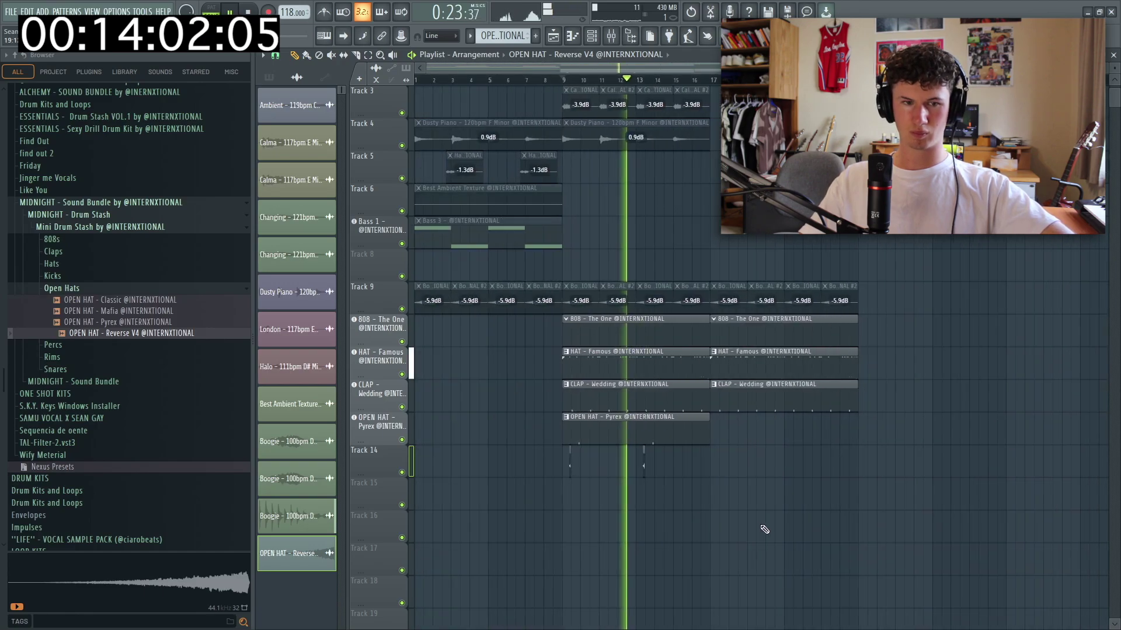
Add PERC - Rio de Janeiro as a pattern on Track 15 at bar 9, repeating it and OPEN HAT - Pyrex at bar 17
click(73, 289)
drag(94, 315, 457, 479)
click(607, 351)
drag(695, 508, 702, 489)
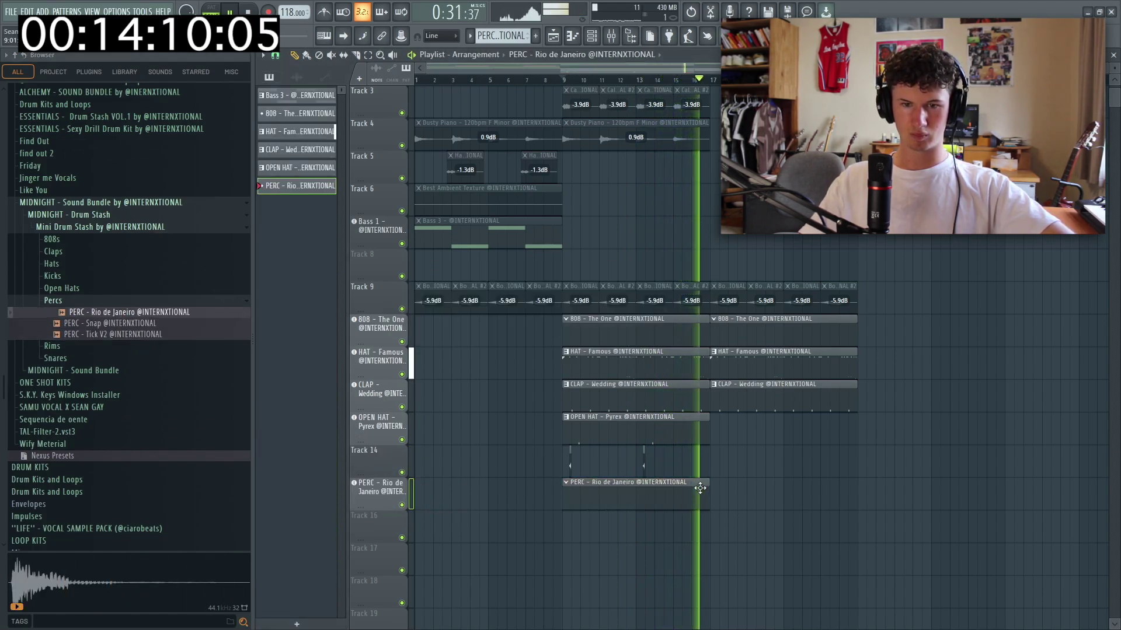
click(713, 433)
Program PERC - Rio de Janeiro hits on C5 late in bars 3 and 7, removing the trial hit in bar 2
double_click(750, 505)
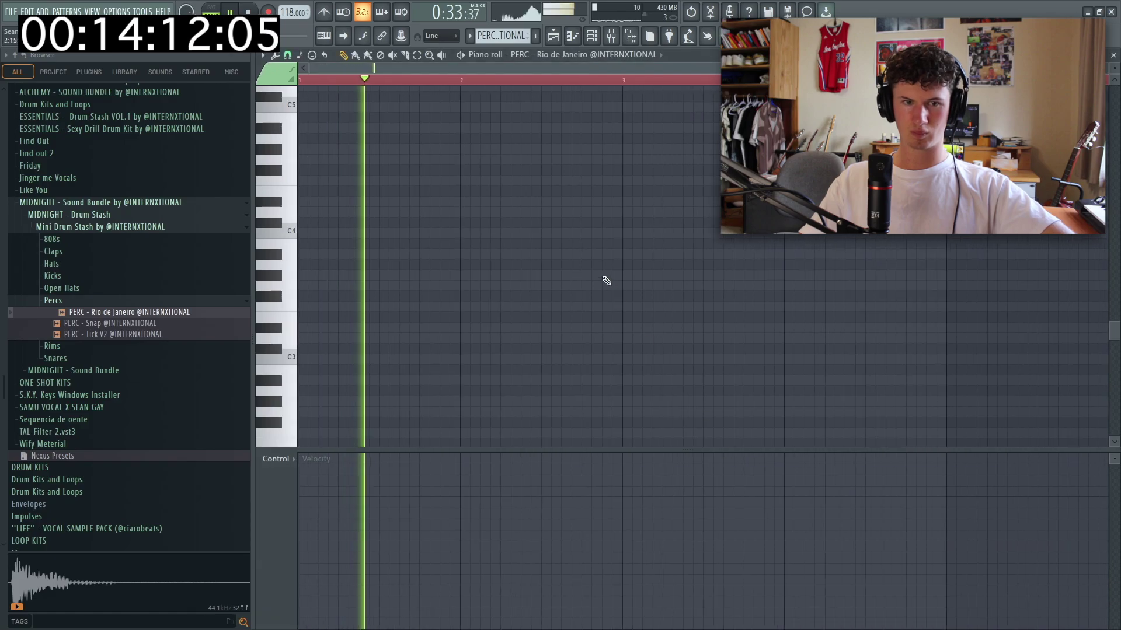
click(523, 170)
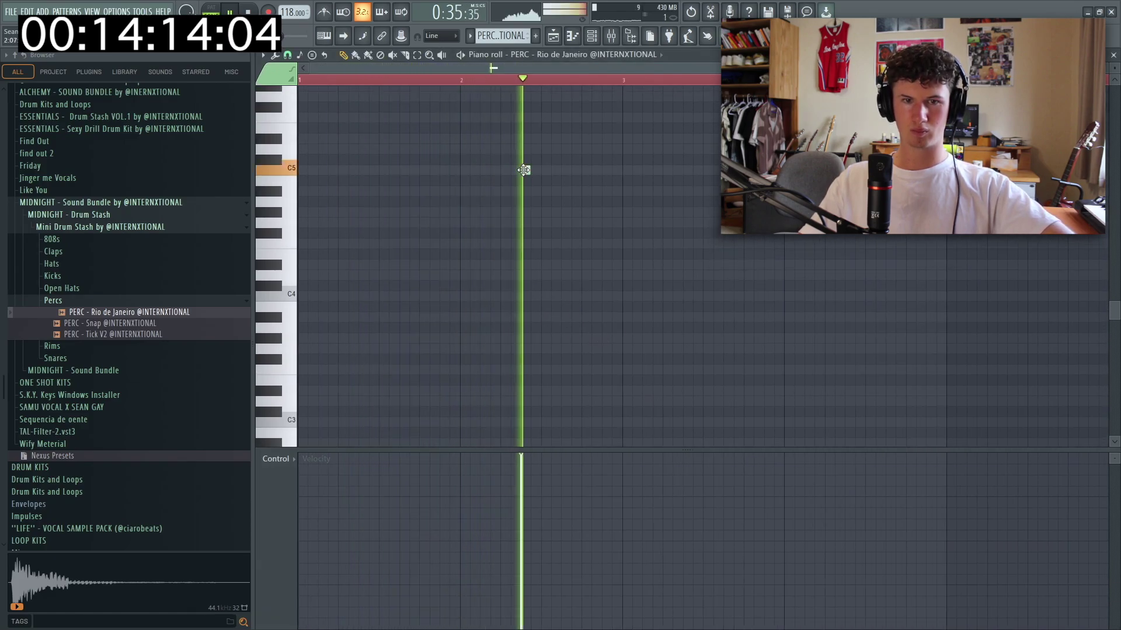
right_click(525, 170)
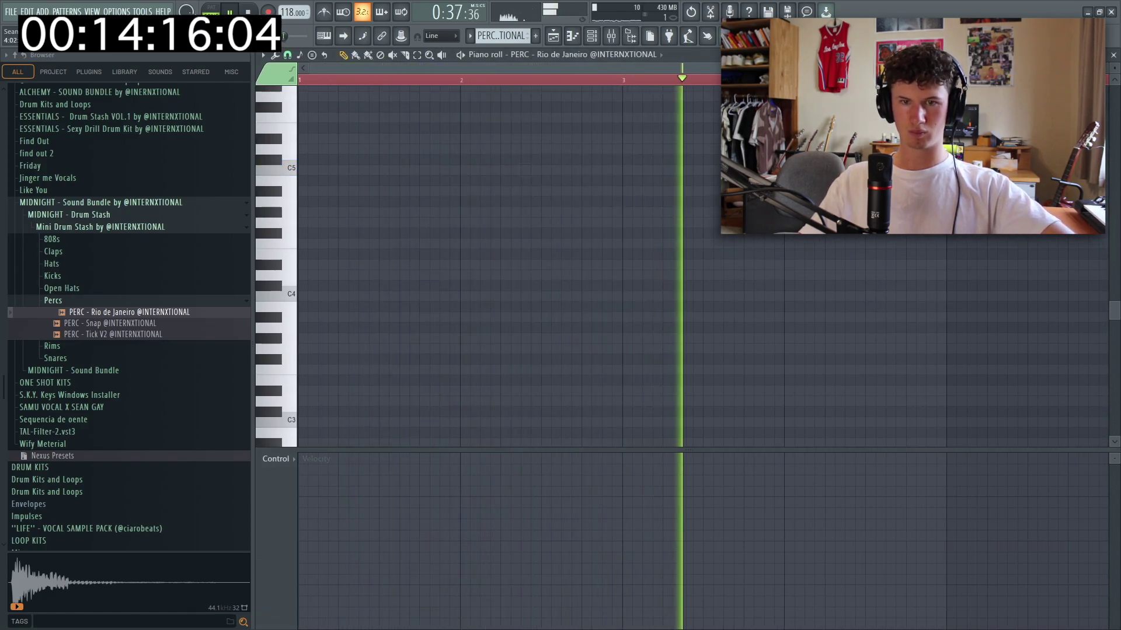
click(764, 170)
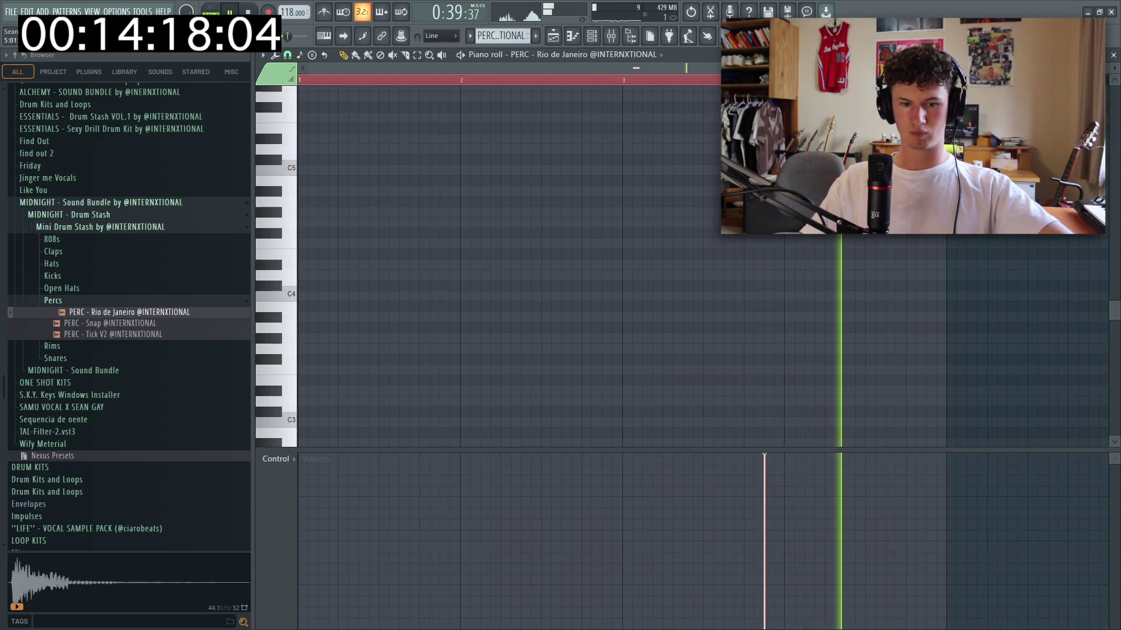
key(F5)
Browse the Rims and Snares folders, auditioning a rim, SNARE - Classic and SNARE - Don't Call
click(111, 301)
click(100, 313)
click(108, 324)
click(95, 313)
click(89, 325)
click(106, 337)
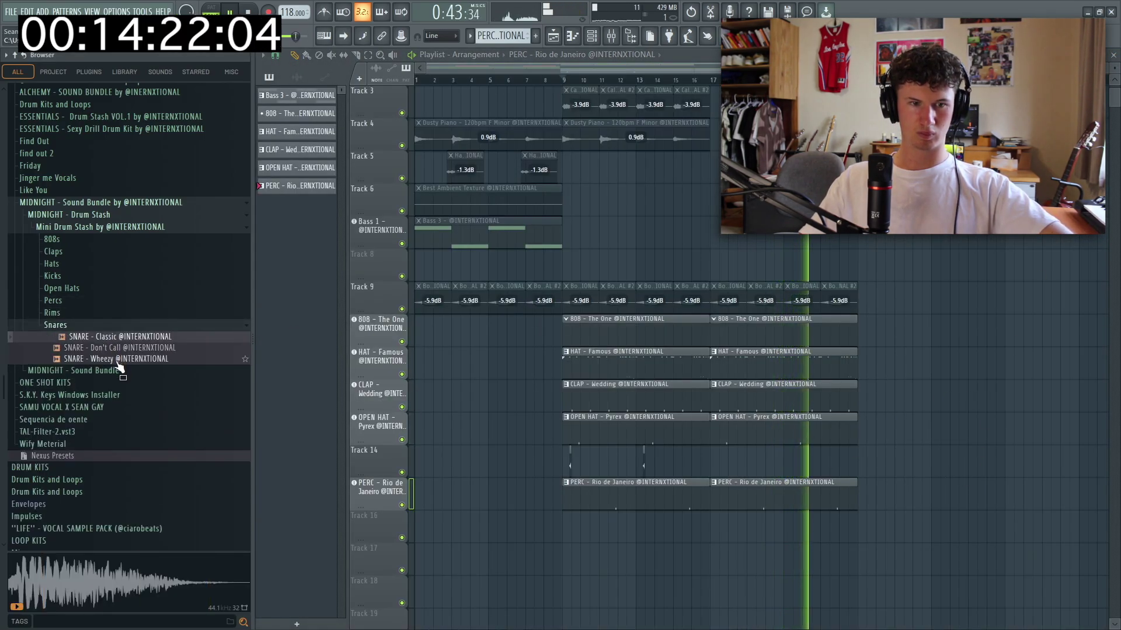
click(120, 348)
Add SNARE - Classic as a pattern on Track 16 at bar 9 and open its piano roll
drag(120, 337, 709, 537)
click(608, 352)
double_click(683, 520)
Program SNARE - Classic hits on C5 late in bars 4 and 8, removing the trial hit in bar 2
scroll(564, 306, up, 3)
scroll(566, 280, up, 1)
click(607, 201)
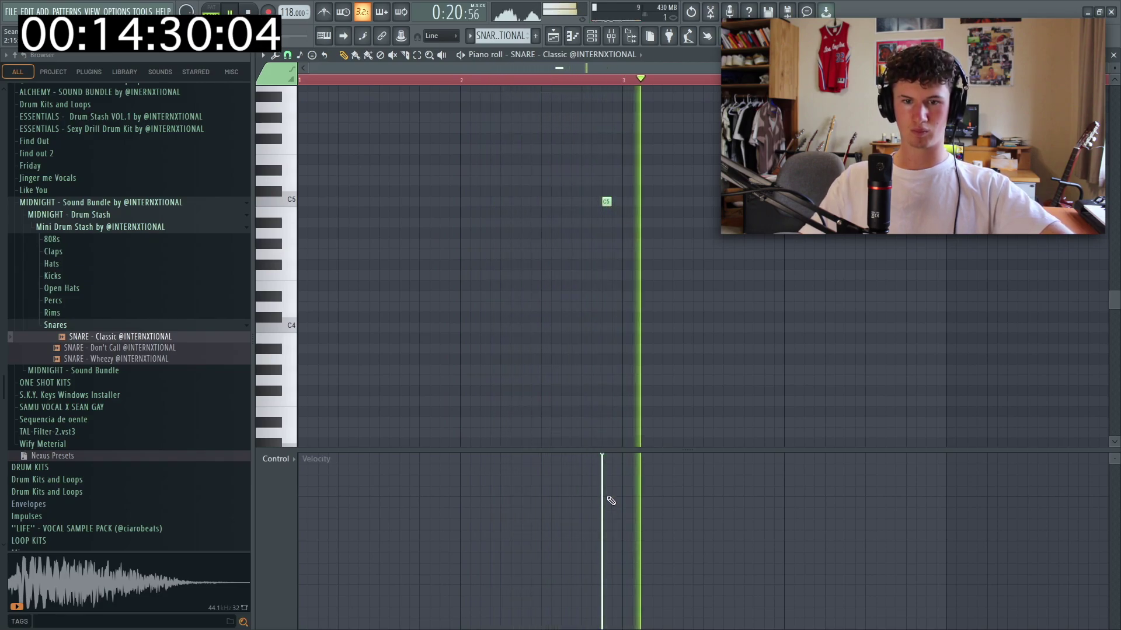
right_click(606, 204)
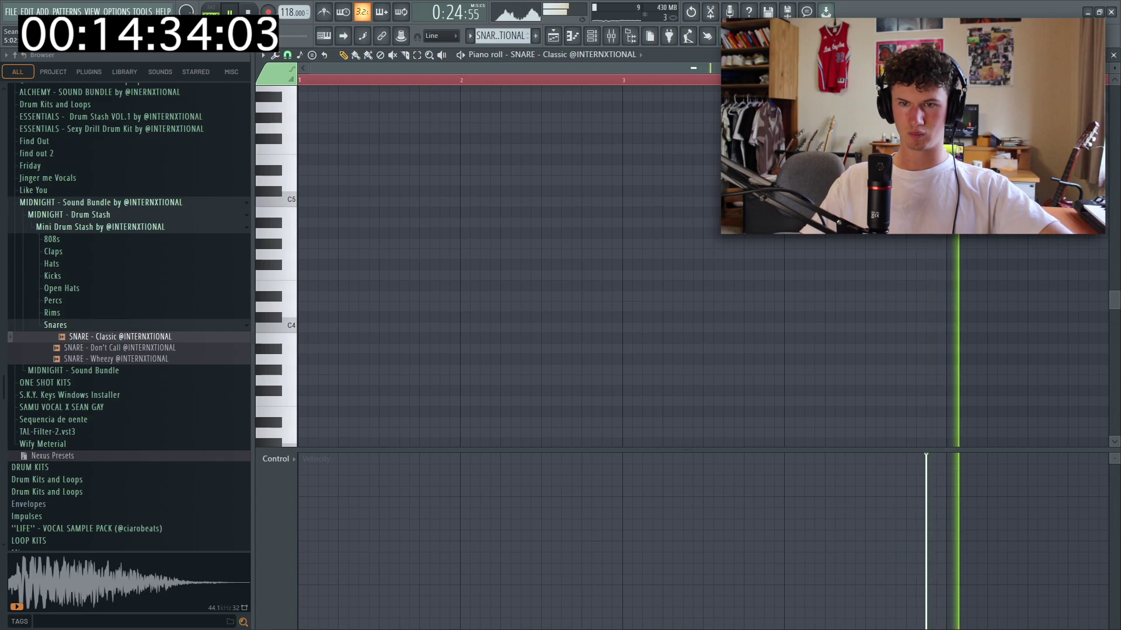
key(F5)
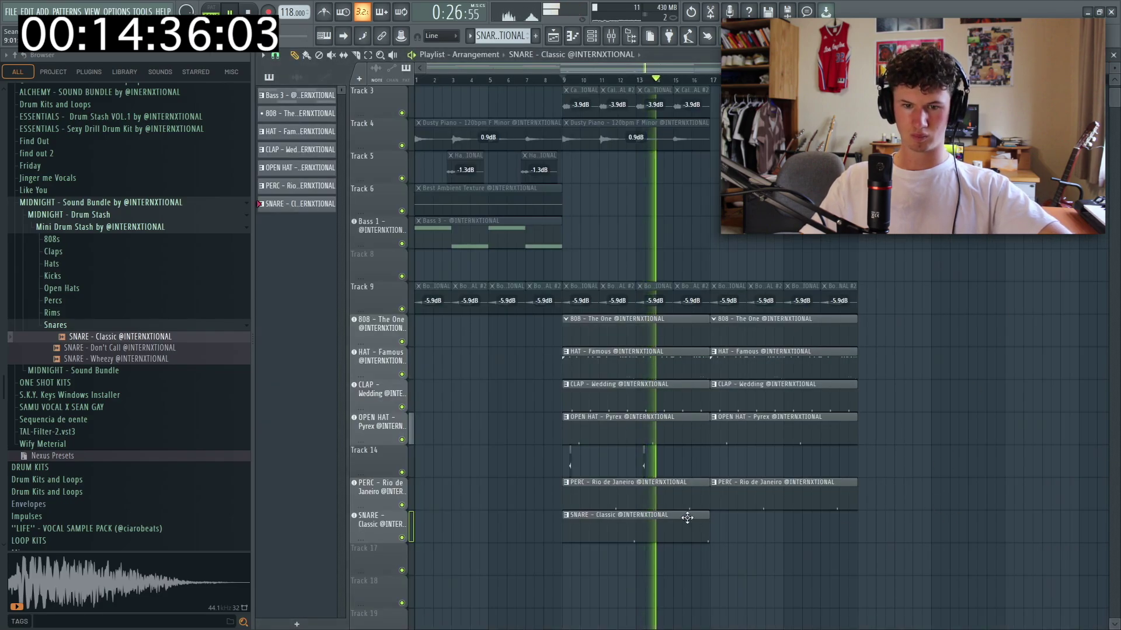
Raise HAT - Famous slightly, lower PERC - Rio de Janeiro and SNARE - Classic in the mixer, and repeat the snare pattern at bar 17
key(F9)
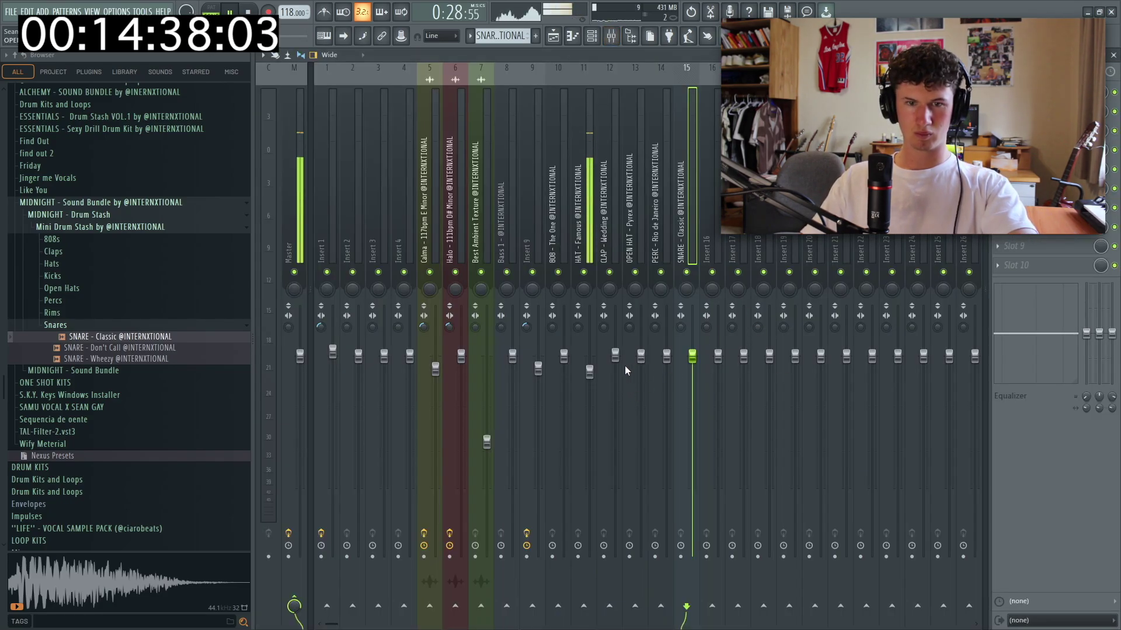
click(590, 370)
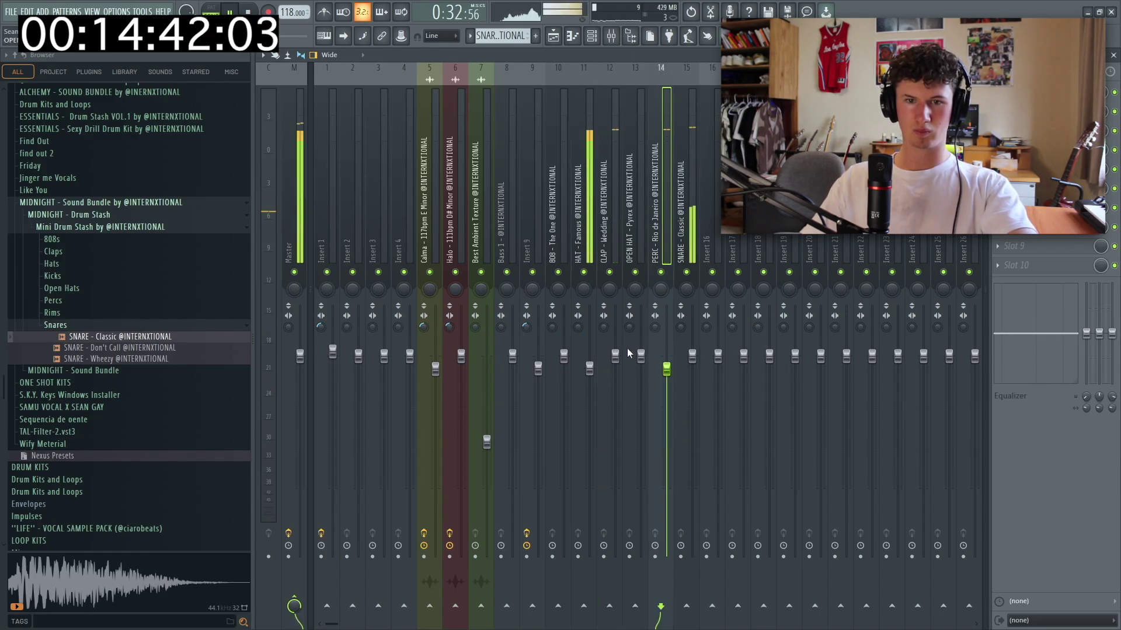
key(F5)
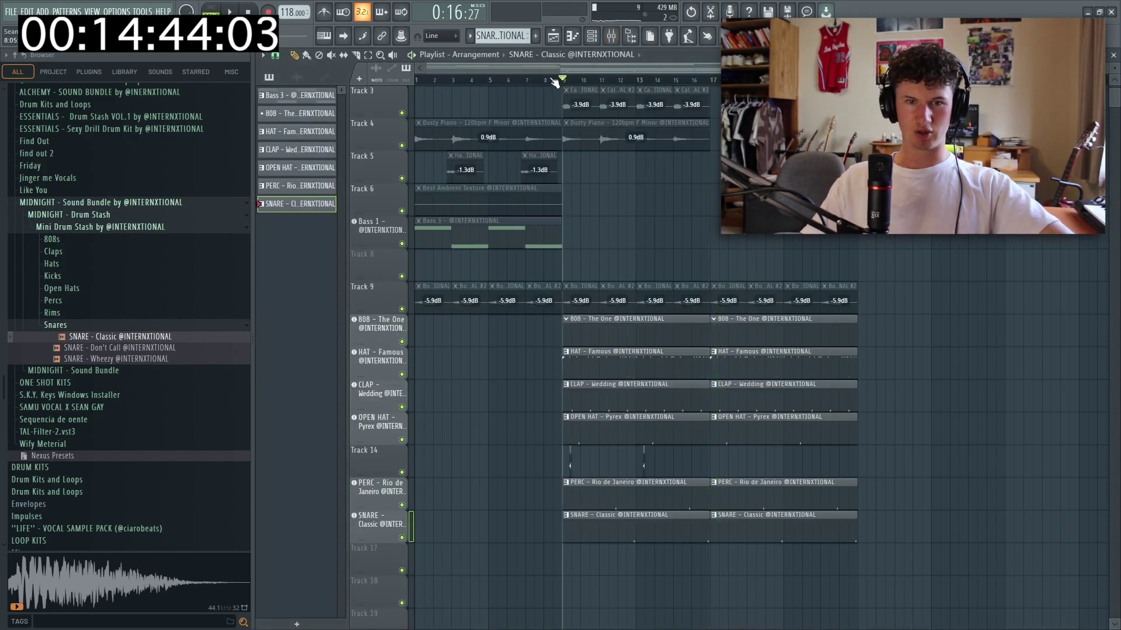
Place D#5 notes at the start of bar 1 and within bar 2 of the 808 - The One pattern
double_click(603, 340)
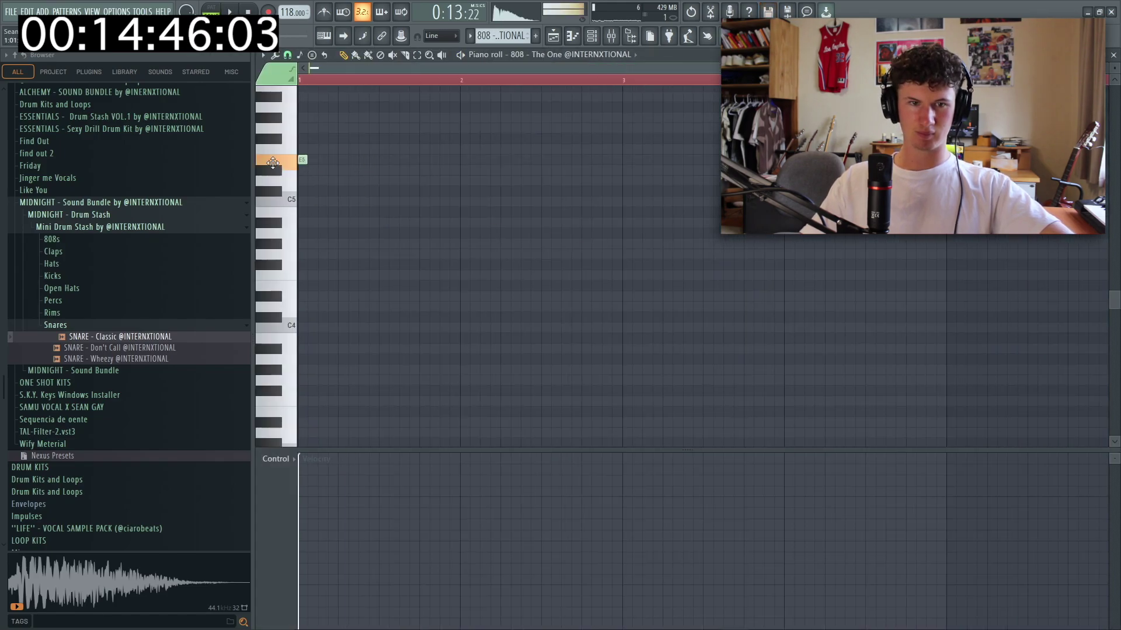
scroll(304, 179, up, 5)
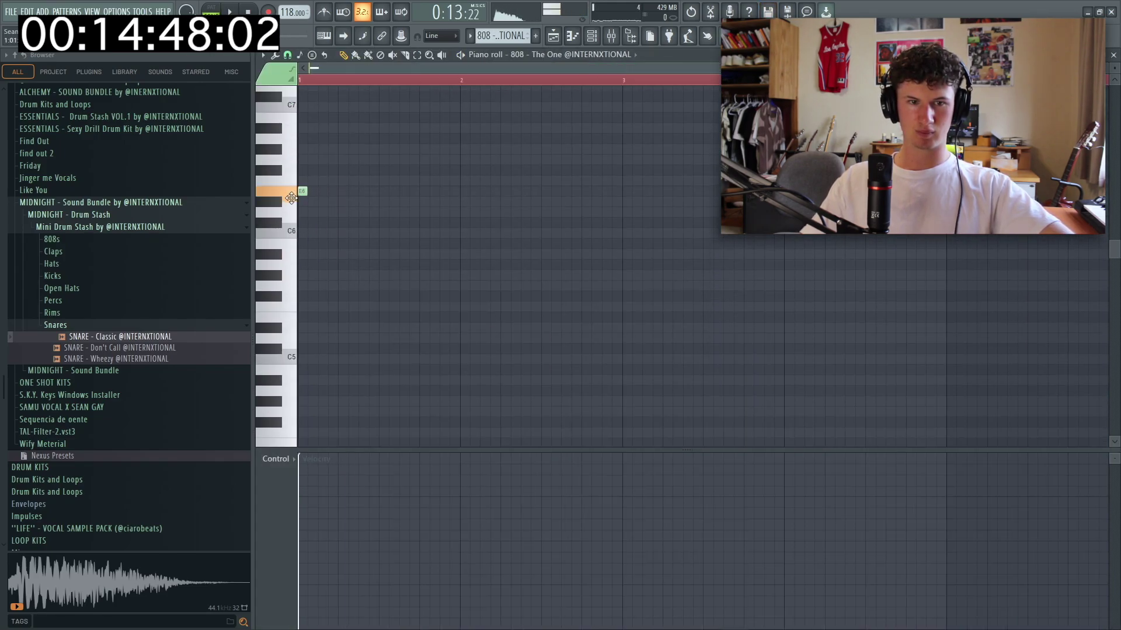
key(space)
scroll(439, 204, down, 4)
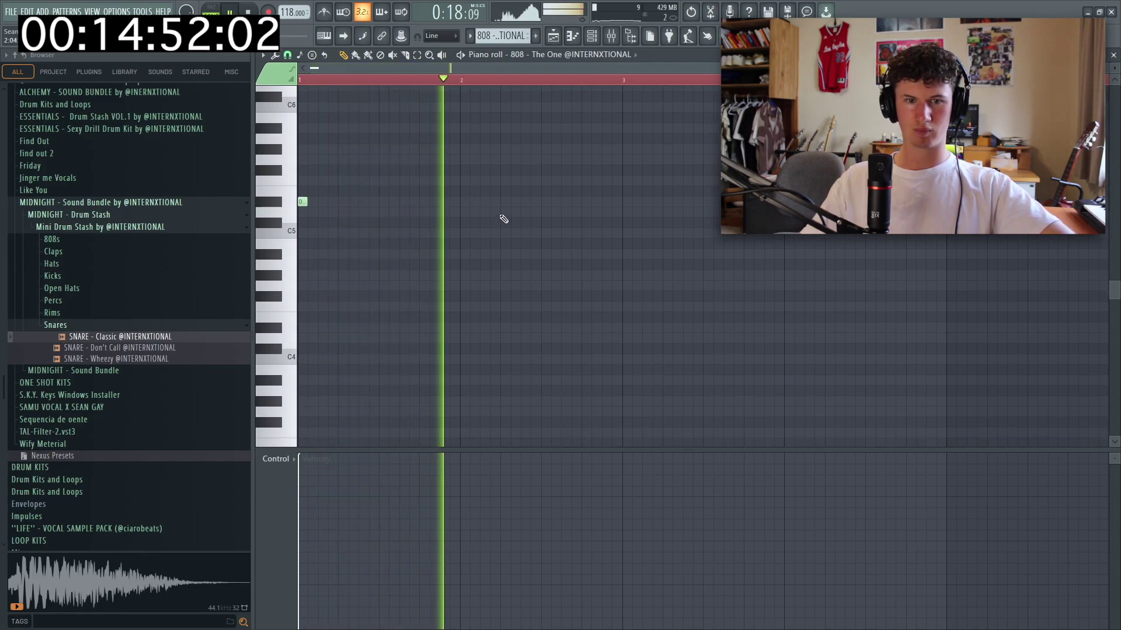
click(523, 202)
Place an A#4 808 note at the start of bar 3
drag(626, 275, 626, 254)
right_click(626, 254)
click(627, 255)
ctrl+scroll(695, 262, down, 1)
ctrl+scroll(695, 262, up, 2)
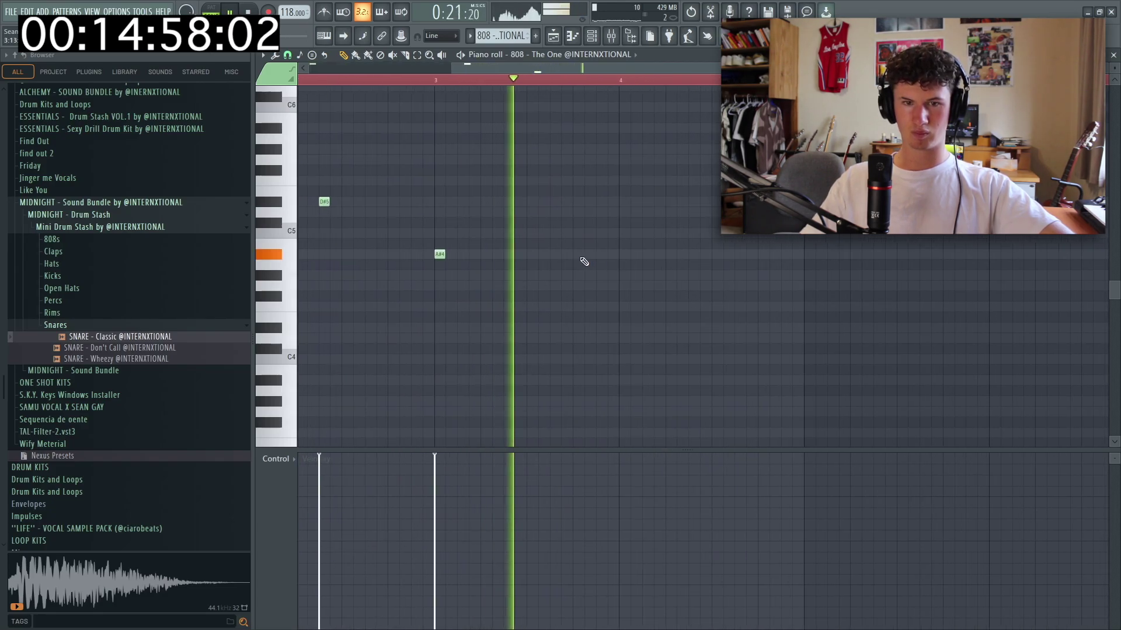
Try A#4 808 notes late in bar 3 and early in bar 4, and delete both
click(598, 253)
click(667, 254)
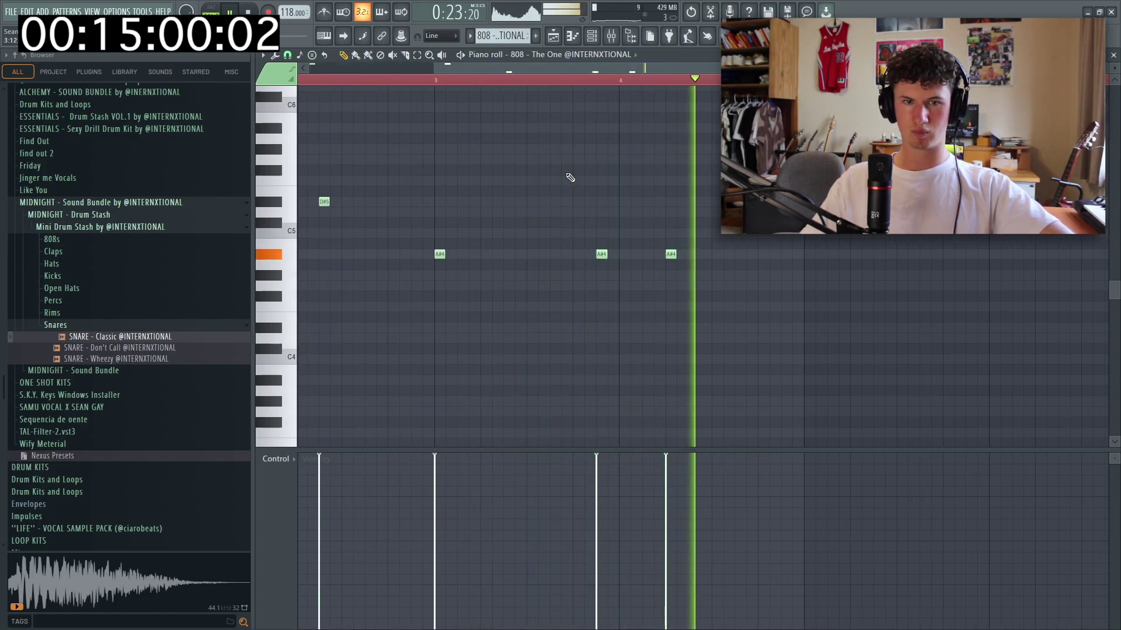
scroll(493, 115, down, 2)
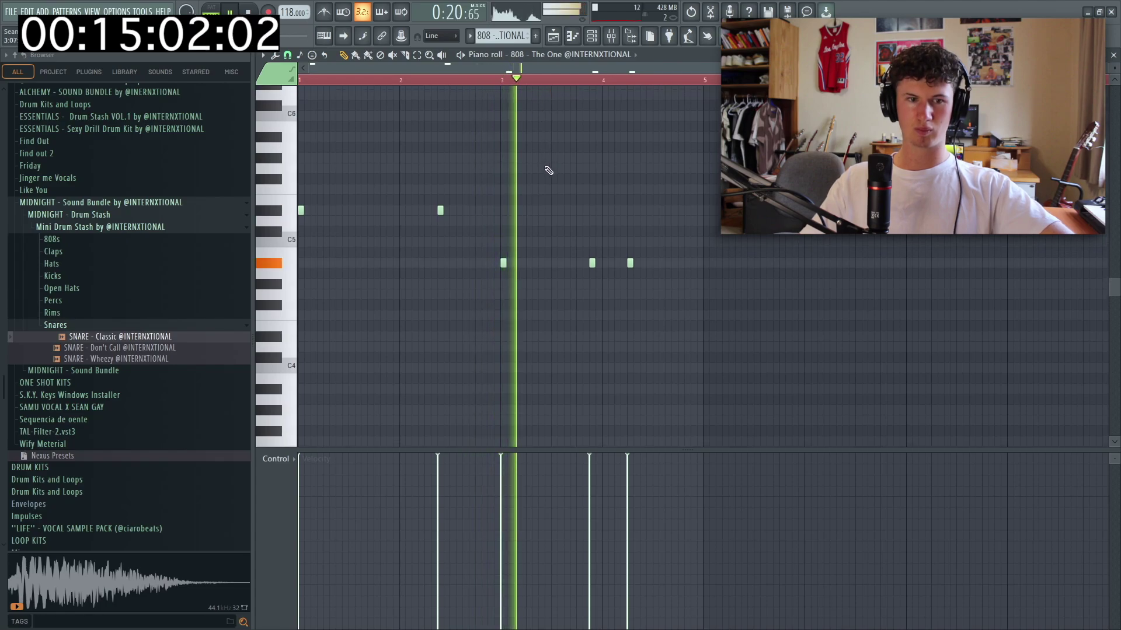
right_click(630, 263)
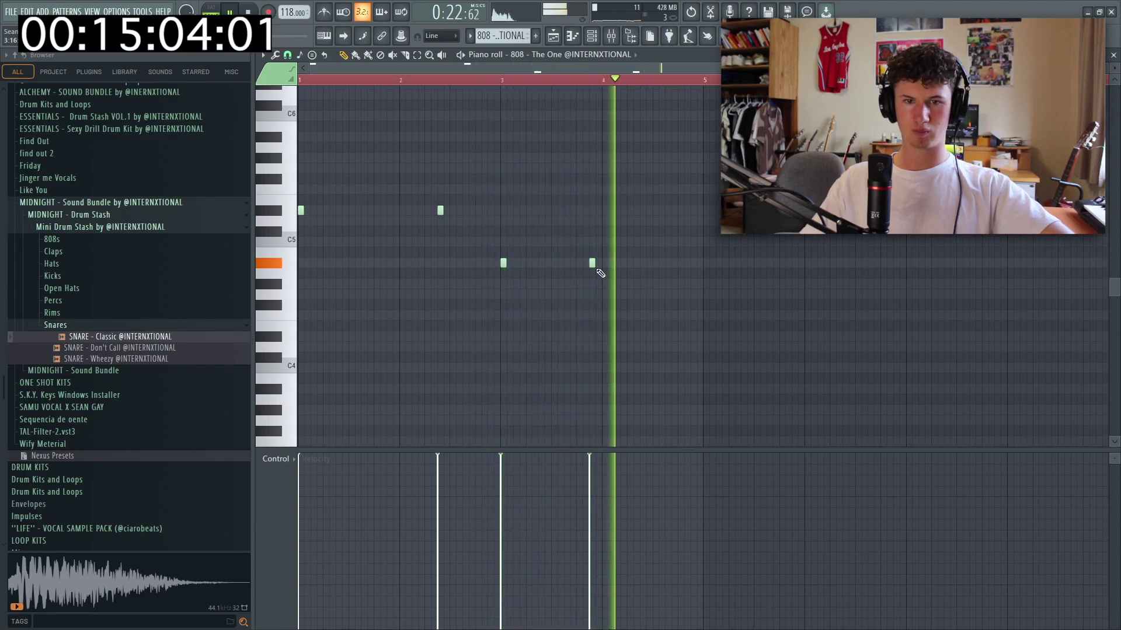
right_click(591, 263)
Add A#4 808 notes mid bar 3 and early in bar 4, plus a D#5 note at the start of bar 5
click(541, 263)
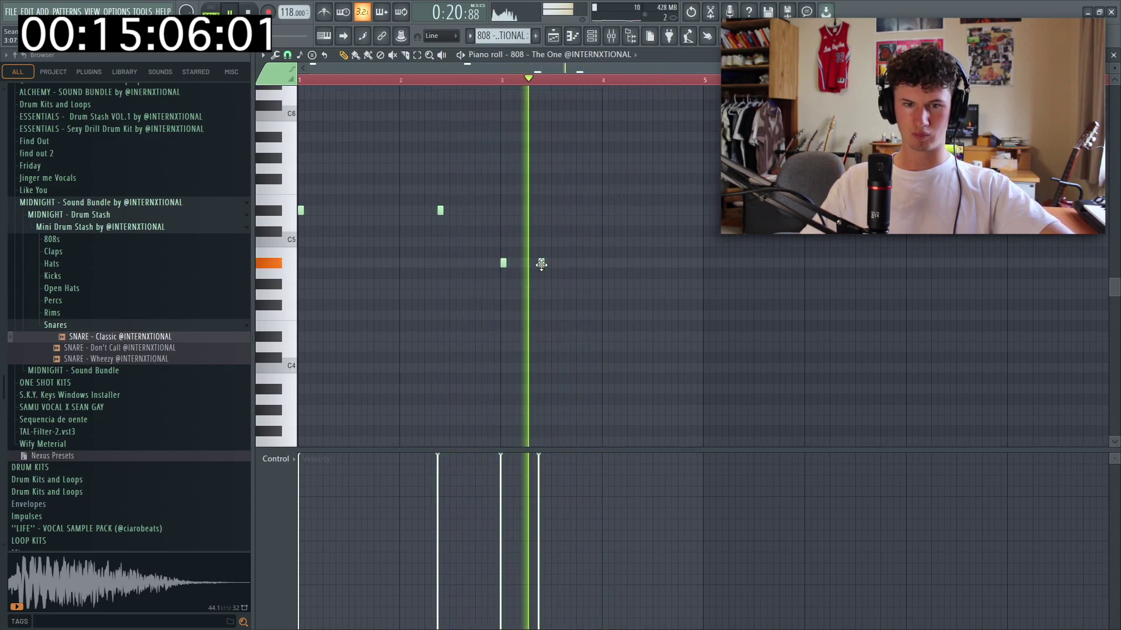
click(617, 263)
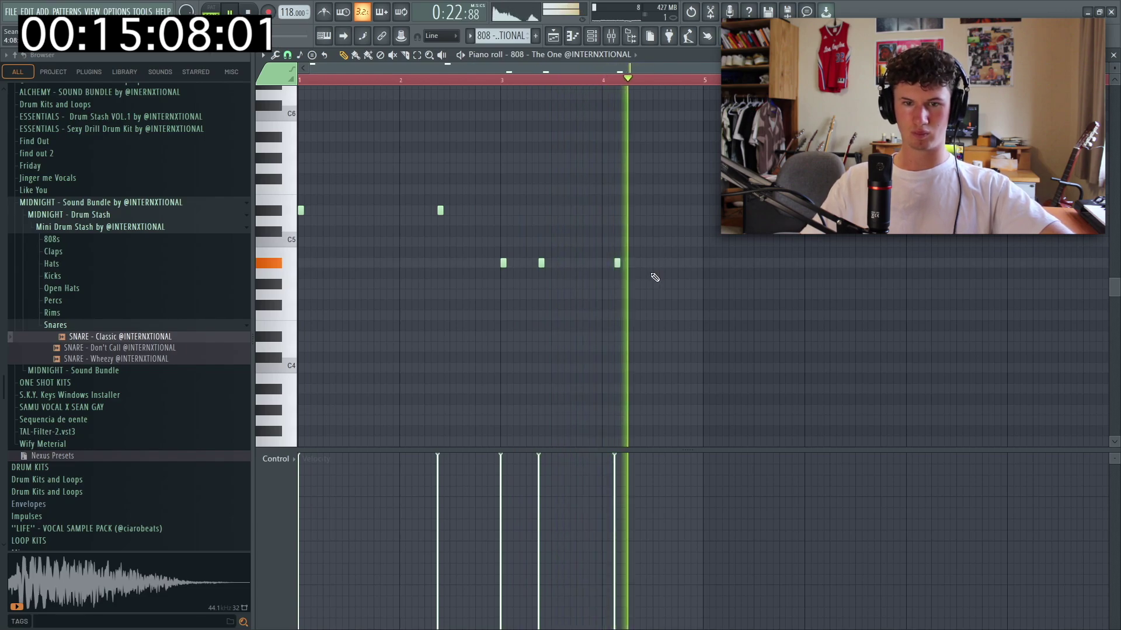
click(705, 210)
scroll(758, 240, down, 1)
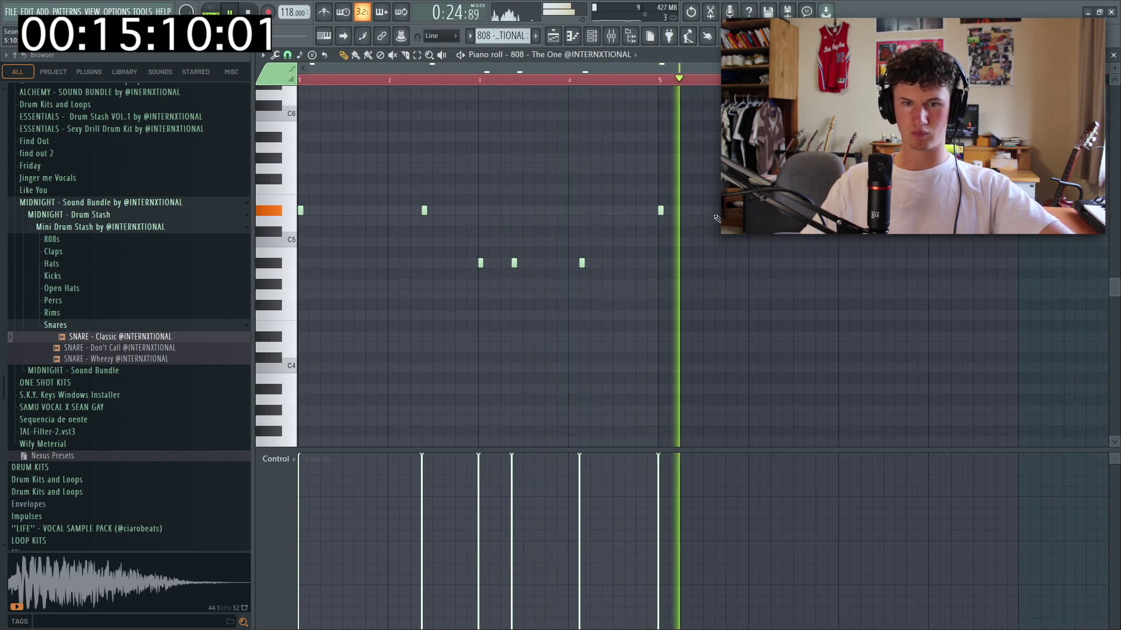
key(space)
key(Escape)
Open the settings of the consolidated Boogie - 100bpm D Minor clip and route it to mixer track 16
scroll(525, 175, up, 2)
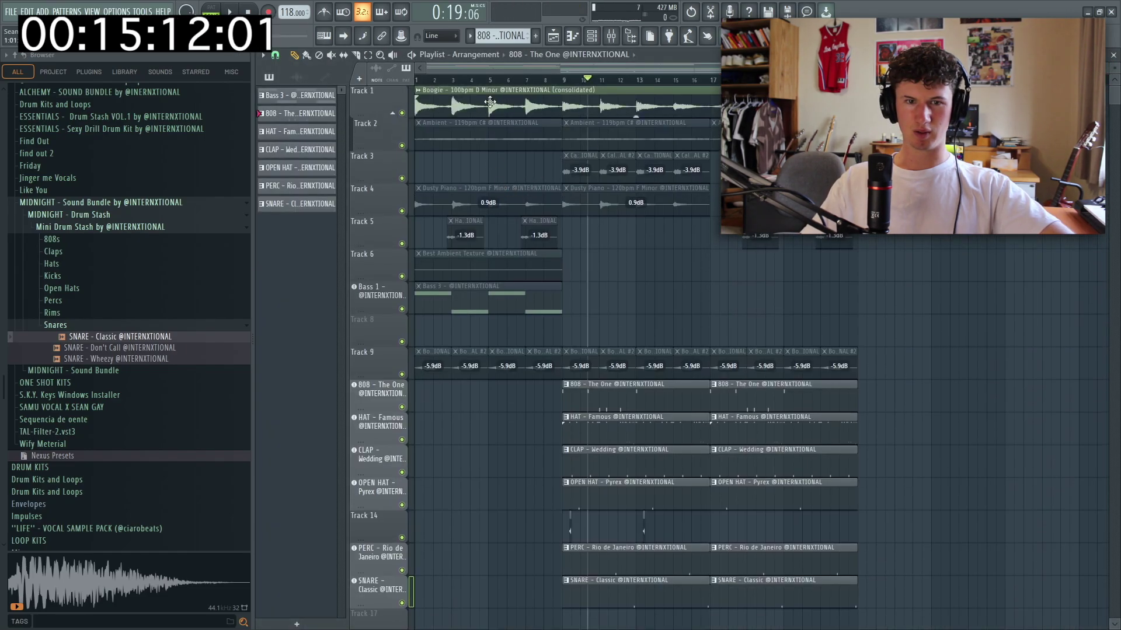
double_click(467, 106)
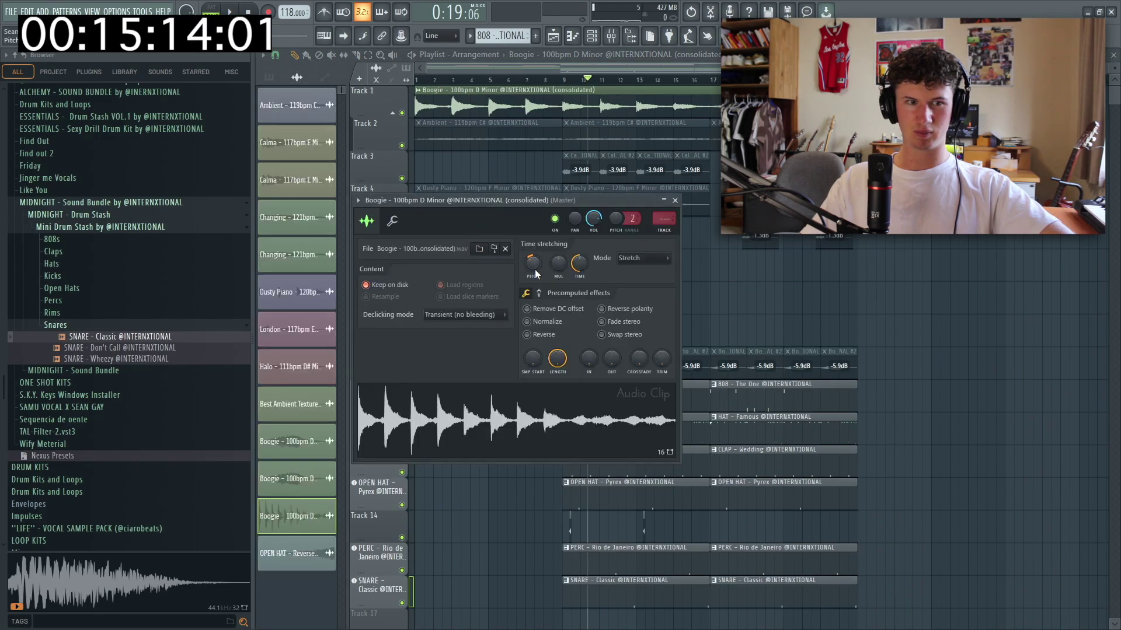
click(416, 79)
double_click(490, 113)
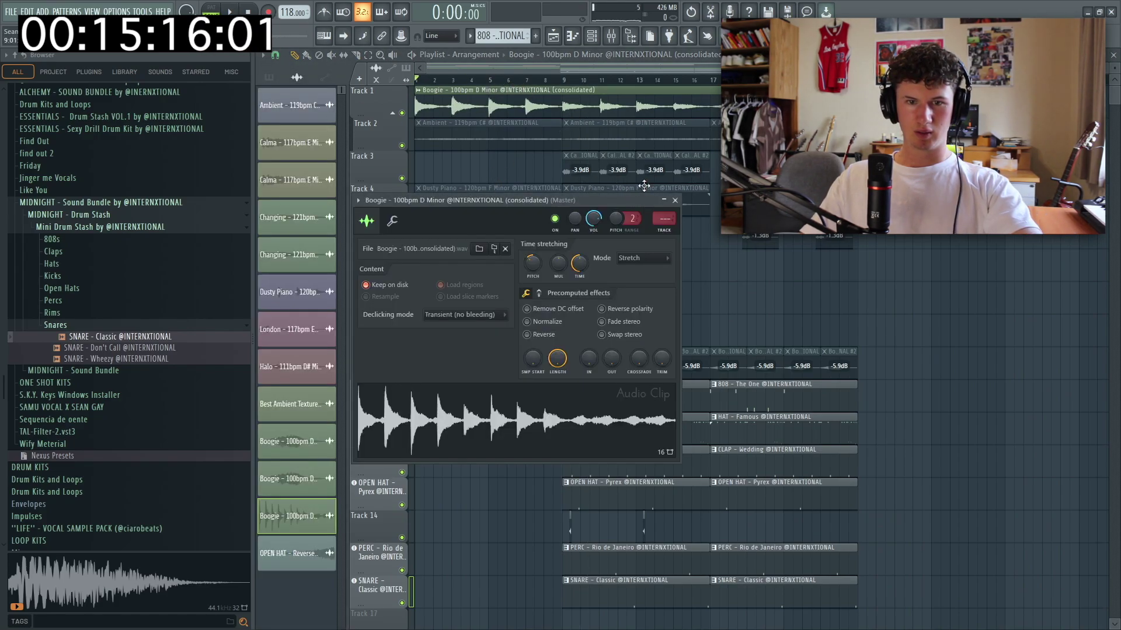
key(ctrl+l)
Load Fruity Reeverb 2 on the Boogie clip's mixer track and listen to the effect
click(998, 91)
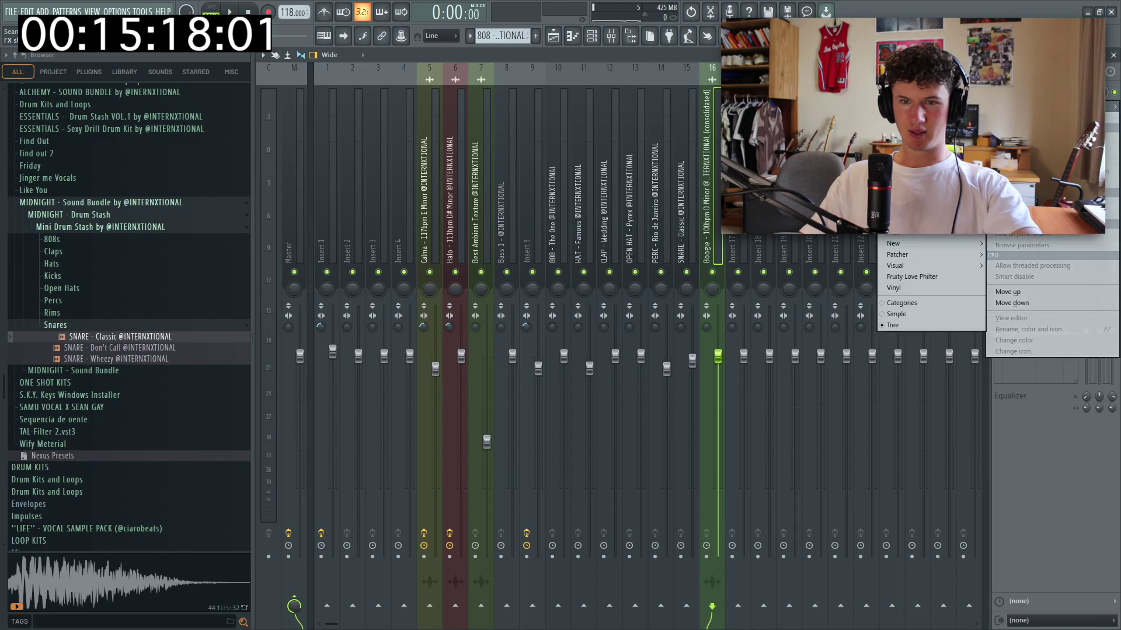
click(829, 175)
key(space)
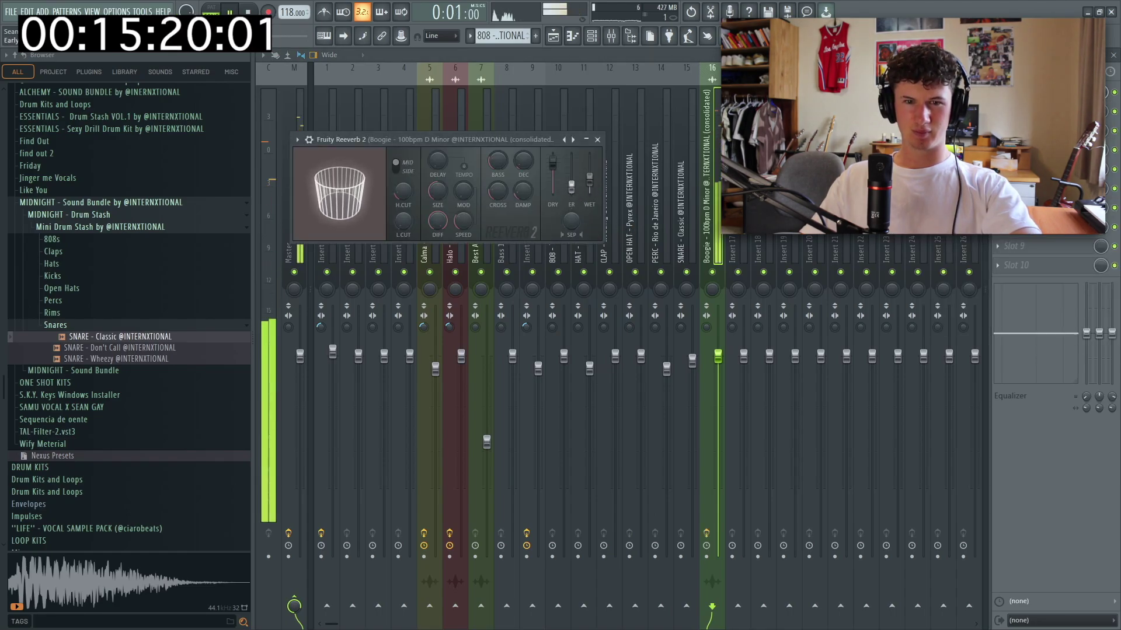
click(597, 139)
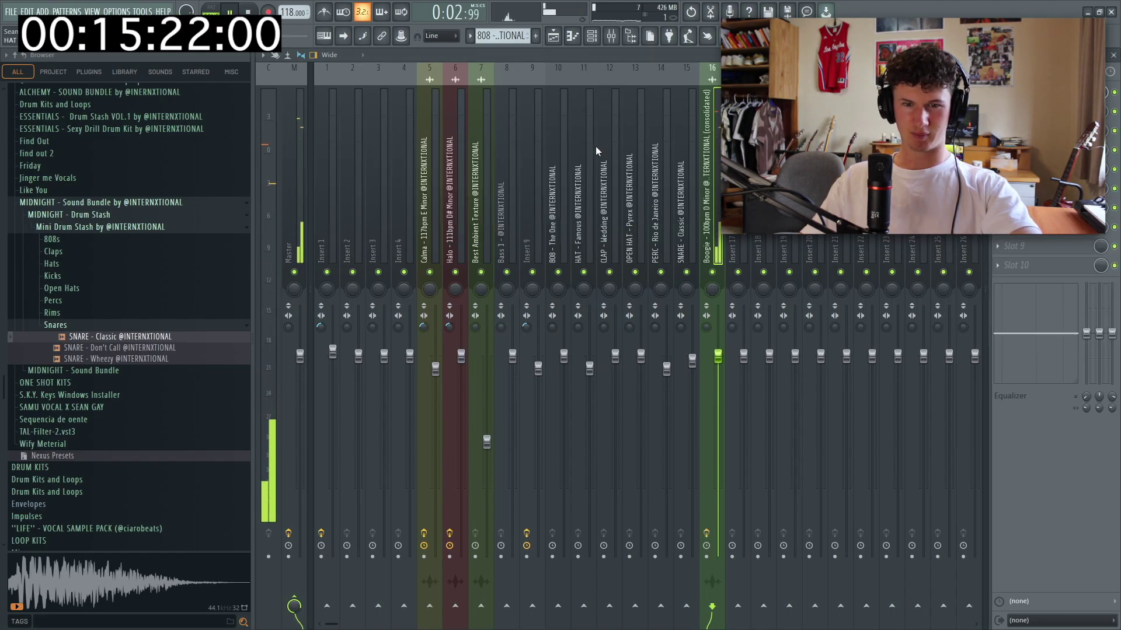
Transpose all 808 - The One notes down one semitone to D5 and A4
key(F5)
scroll(803, 383, down, 3)
double_click(623, 295)
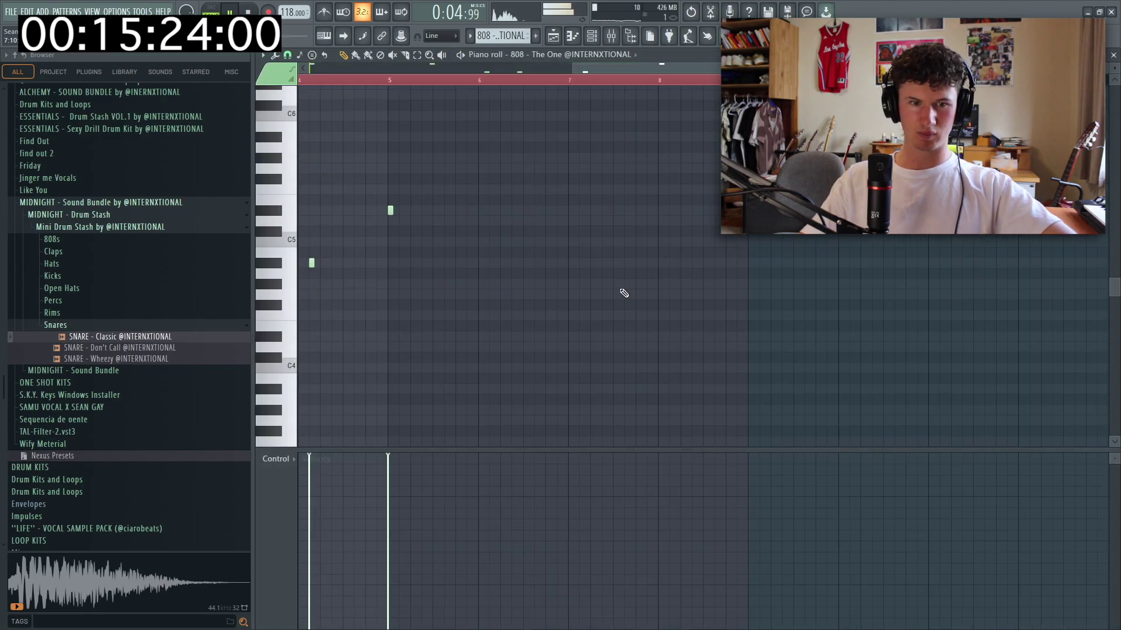
key(shift+Down)
scroll(581, 260, left, 3)
Play the arrangement from just before bar 9 and check the transposed 808 notes and mixer levels
click(1113, 55)
click(552, 85)
double_click(585, 292)
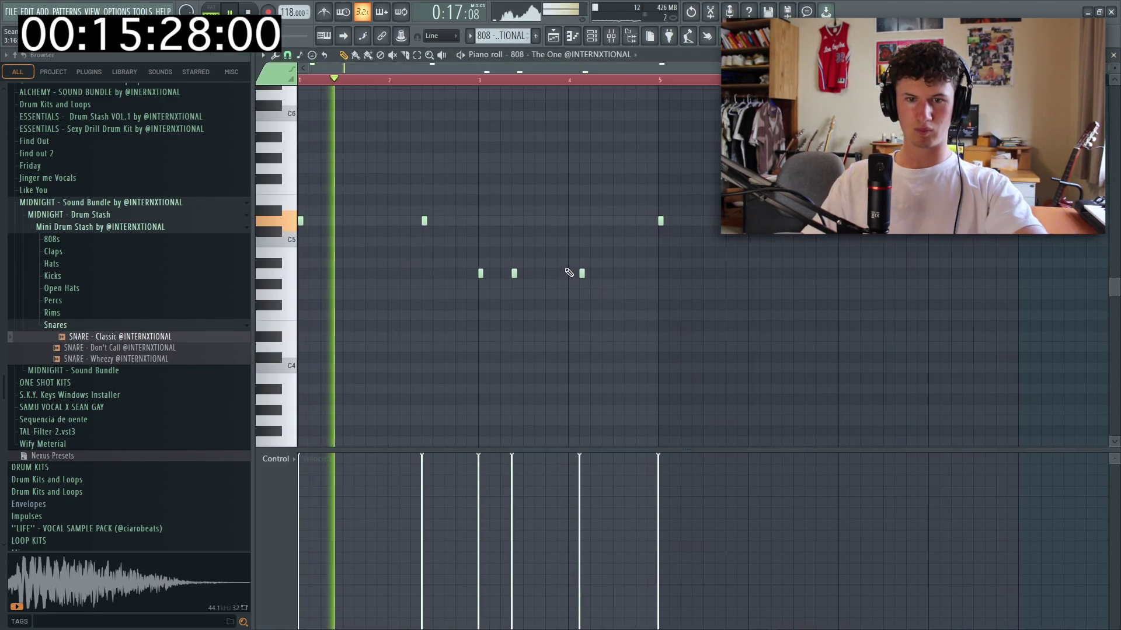
key(F9)
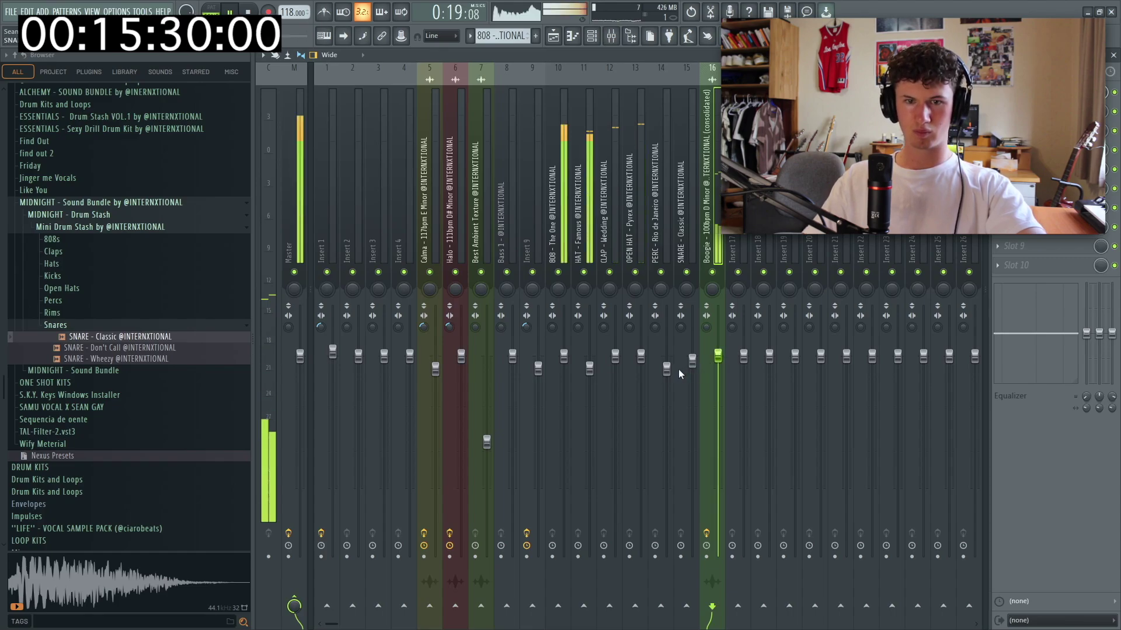
key(F7)
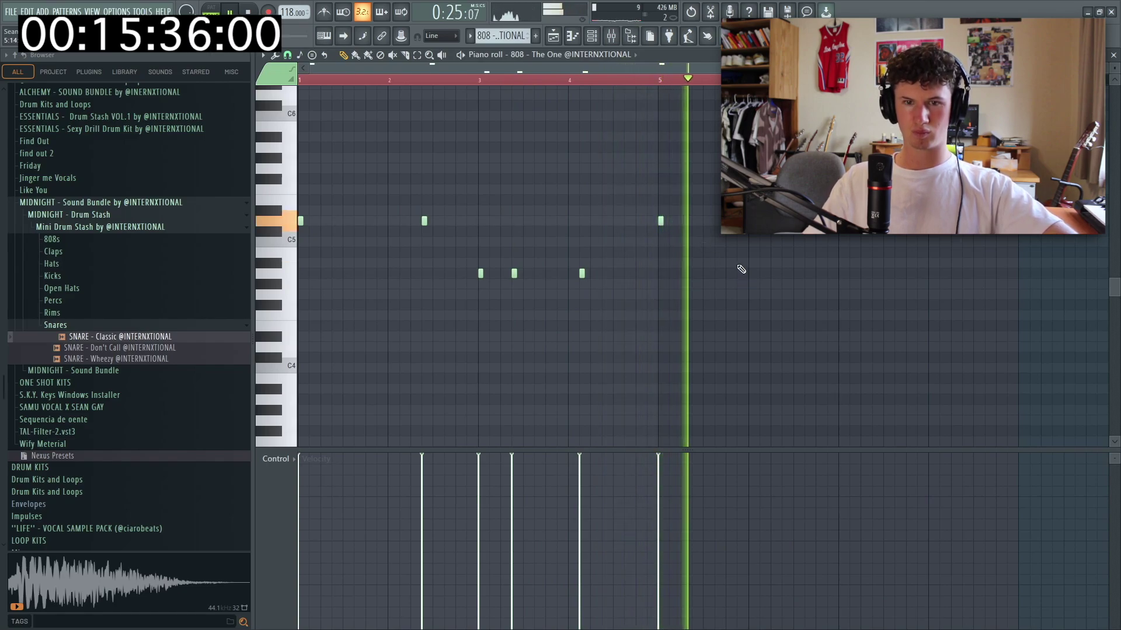
Add three more notes within bar 6 of the 808 - The One pattern, starting with a D5
click(774, 221)
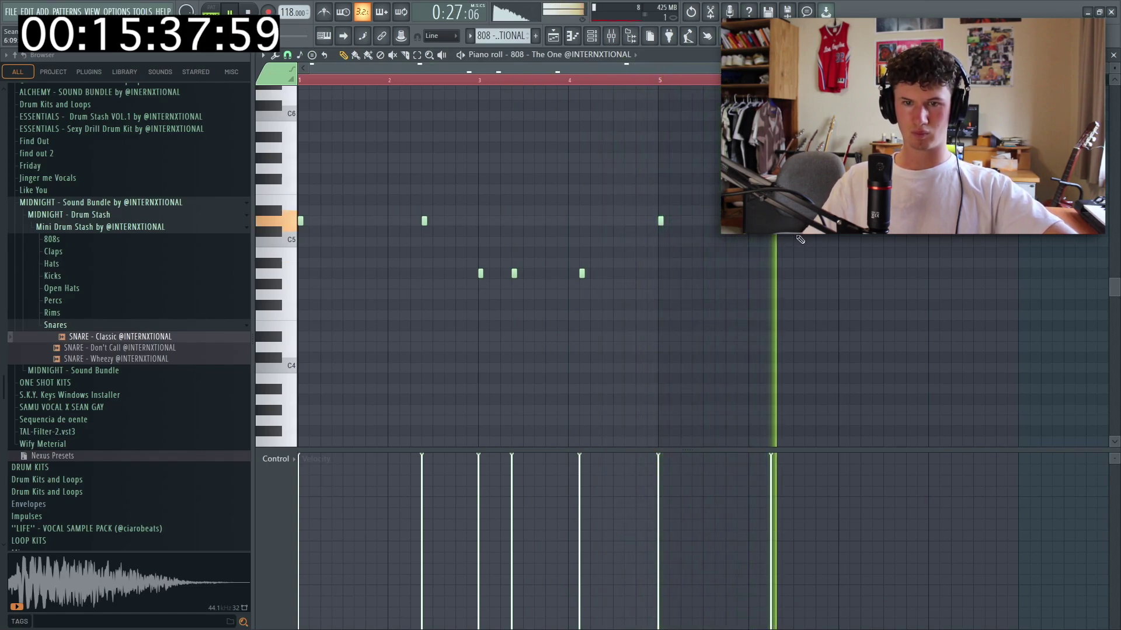
click(796, 168)
key(space)
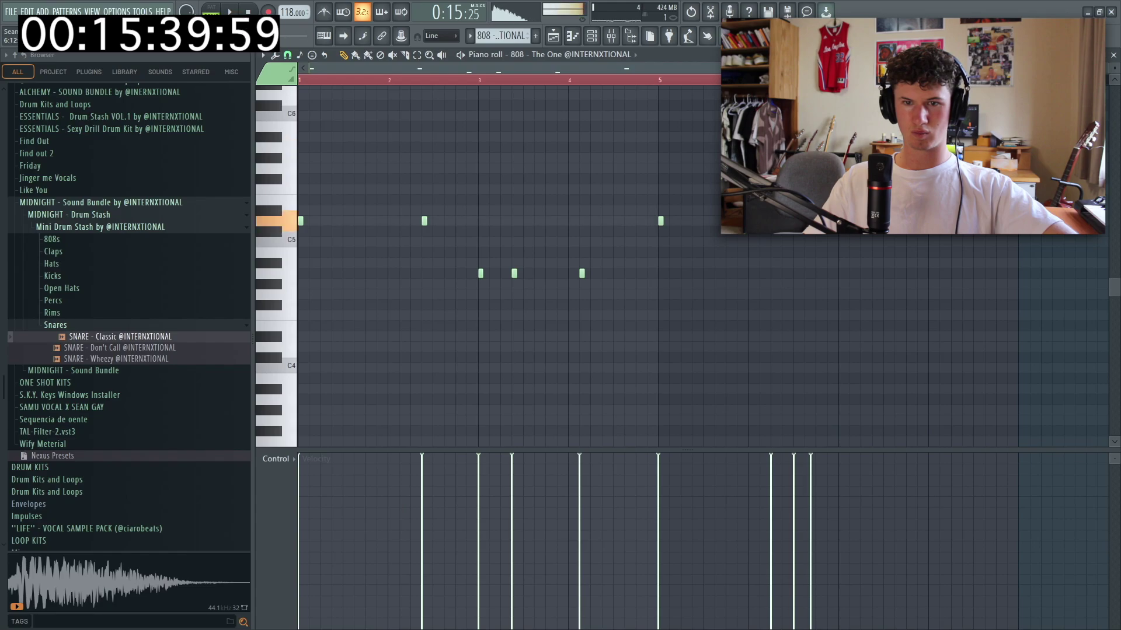
Add a D5 note near the end of bar 6 and an A4 note at the start of bar 7 in the 808 pattern
key(space)
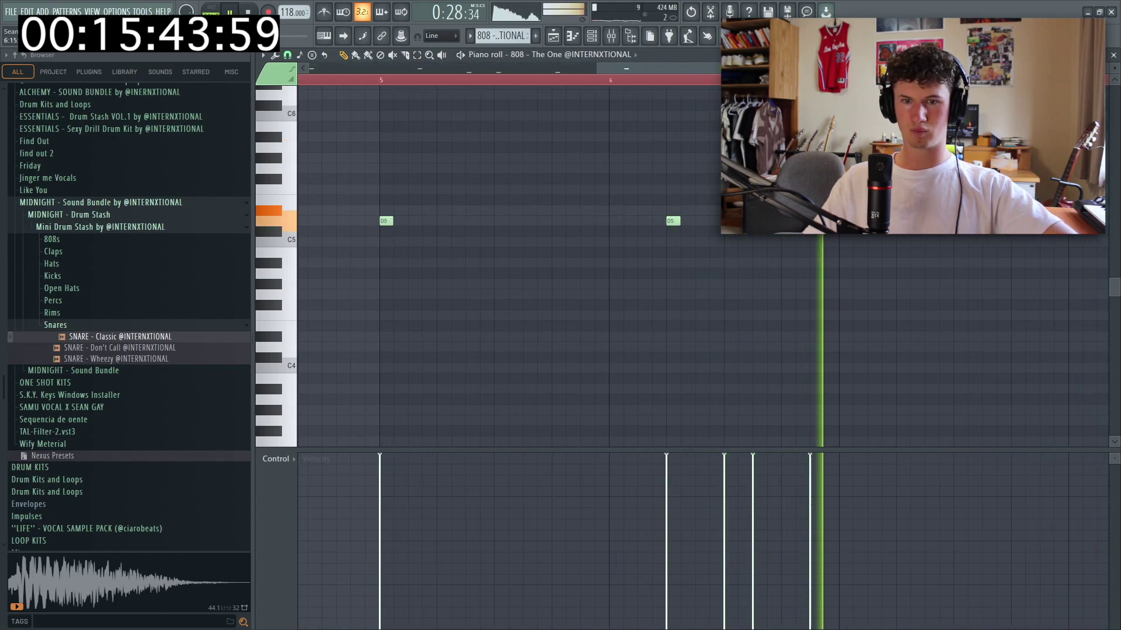
key(space)
click(816, 221)
drag(845, 280, 844, 268)
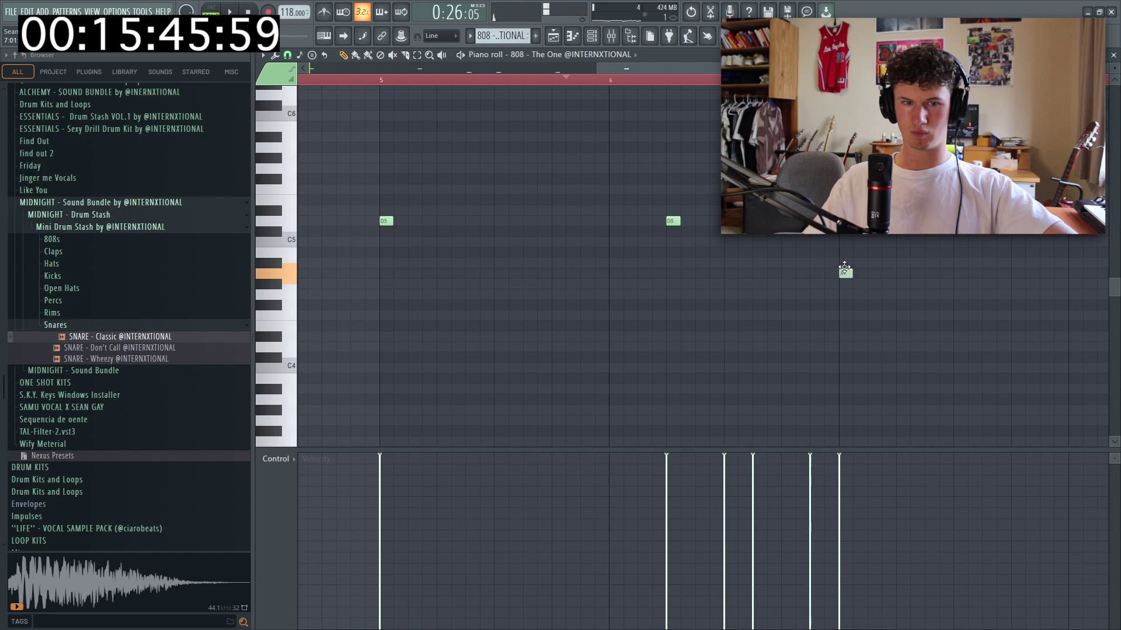
Transpose the 808 notes up one octave, and add an A5 note within bar 7 and another within bar 8
key(ctrl+Up)
key(space)
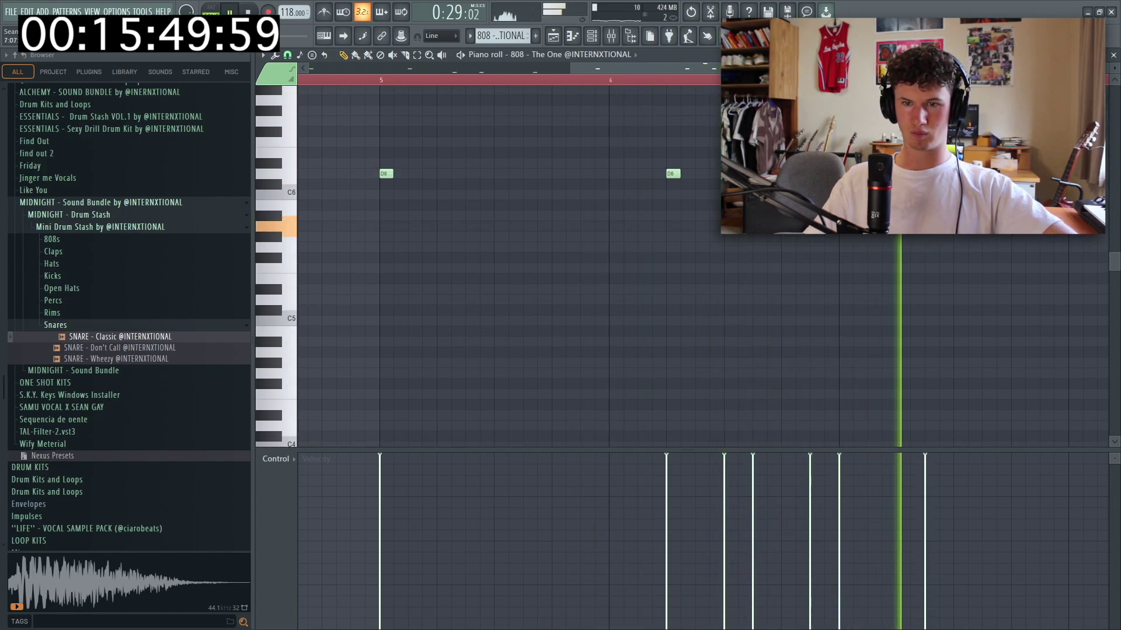
scroll(852, 222, down, 3)
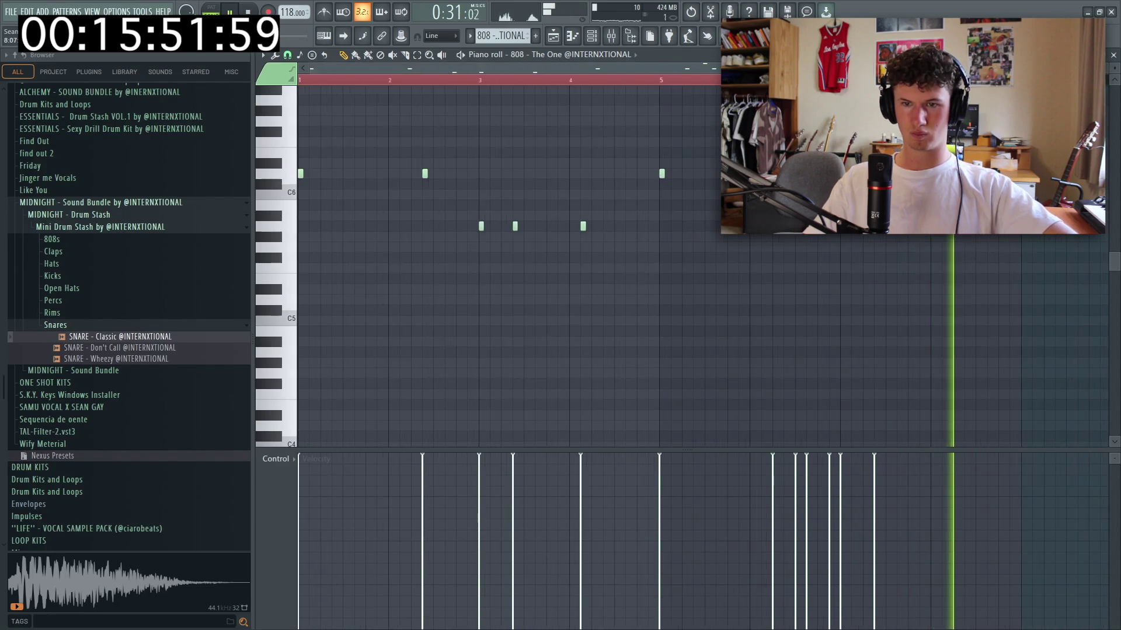
click(967, 226)
key(space)
key(space)
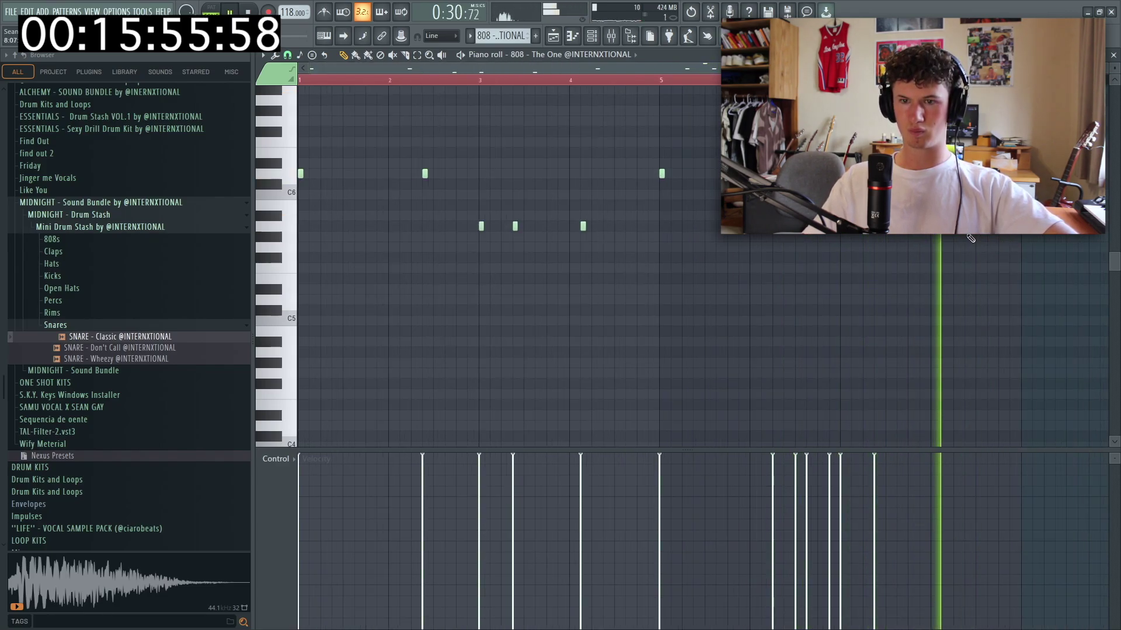
key(space)
key(space)
Transpose the 808 notes down one octave and extend each to meet the next using the articulator, checking the result in playback
key(ctrl+Down)
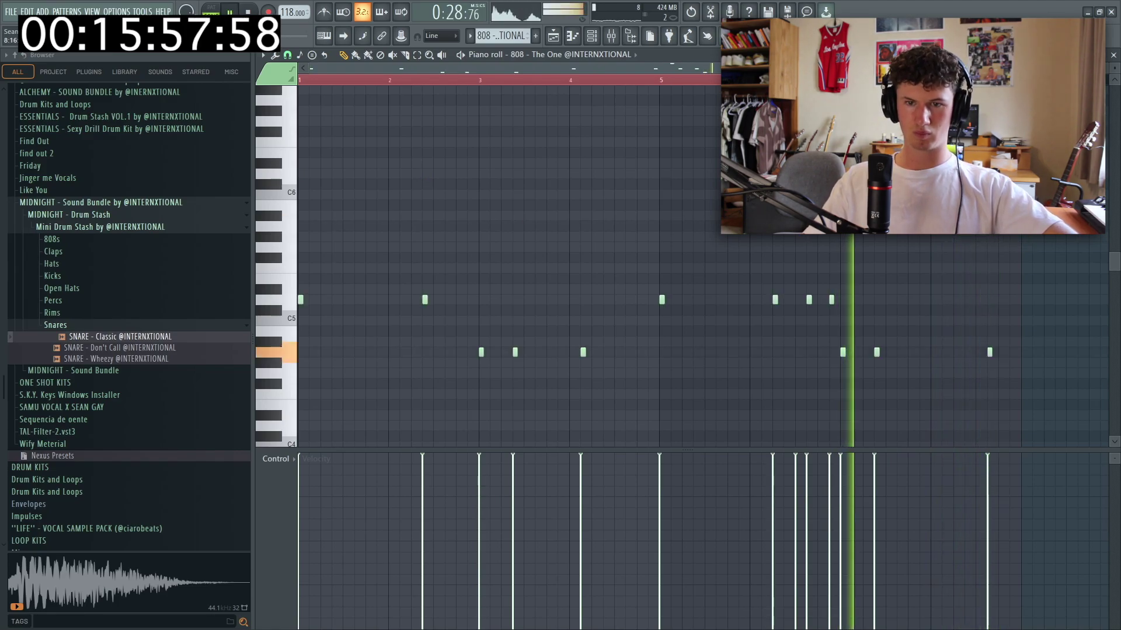
scroll(1025, 247, down, 1)
key(ctrl+l)
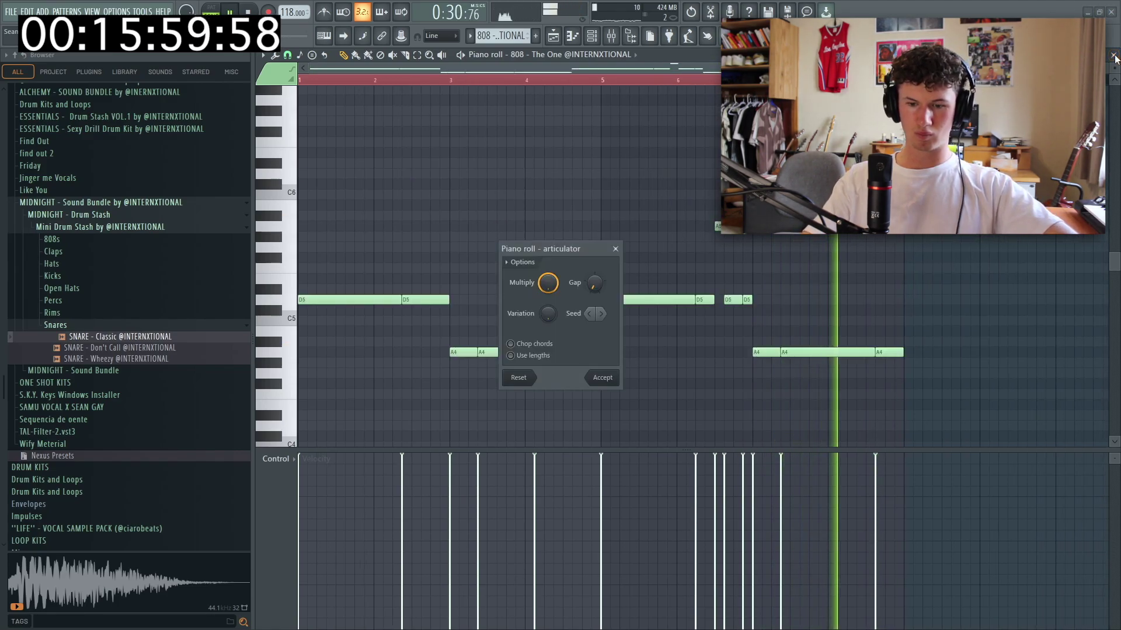
key(Return)
click(649, 79)
scroll(725, 246, up, 3)
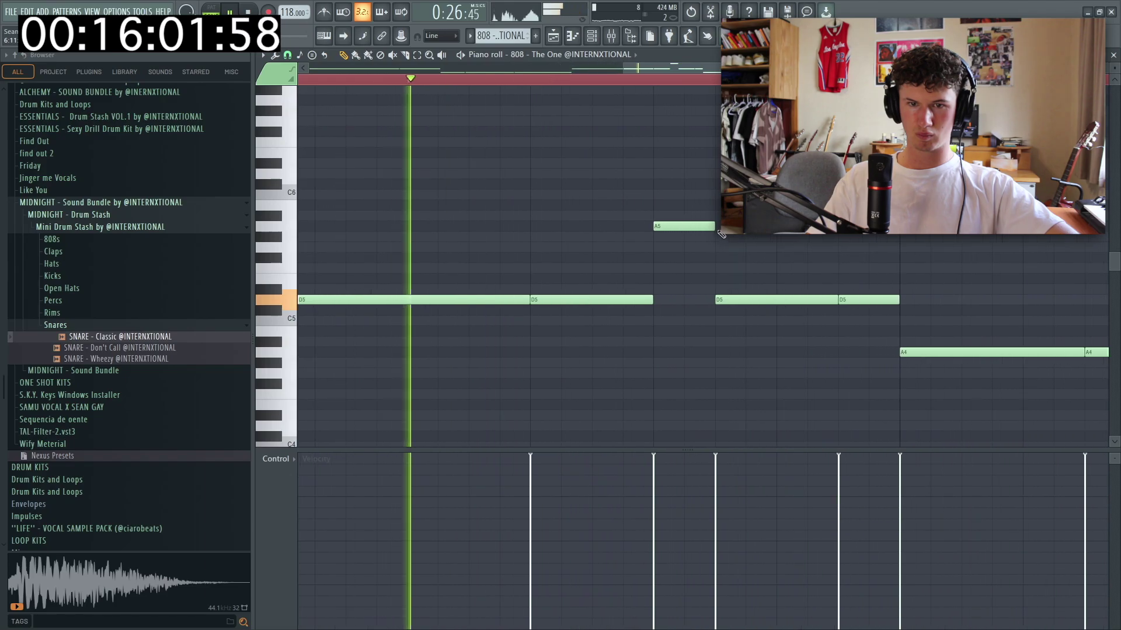
scroll(777, 247, down, 2)
Inspect the 808 - The One sampler's volume envelope and sample settings, and fine-tune its mixer level during playback
key(F5)
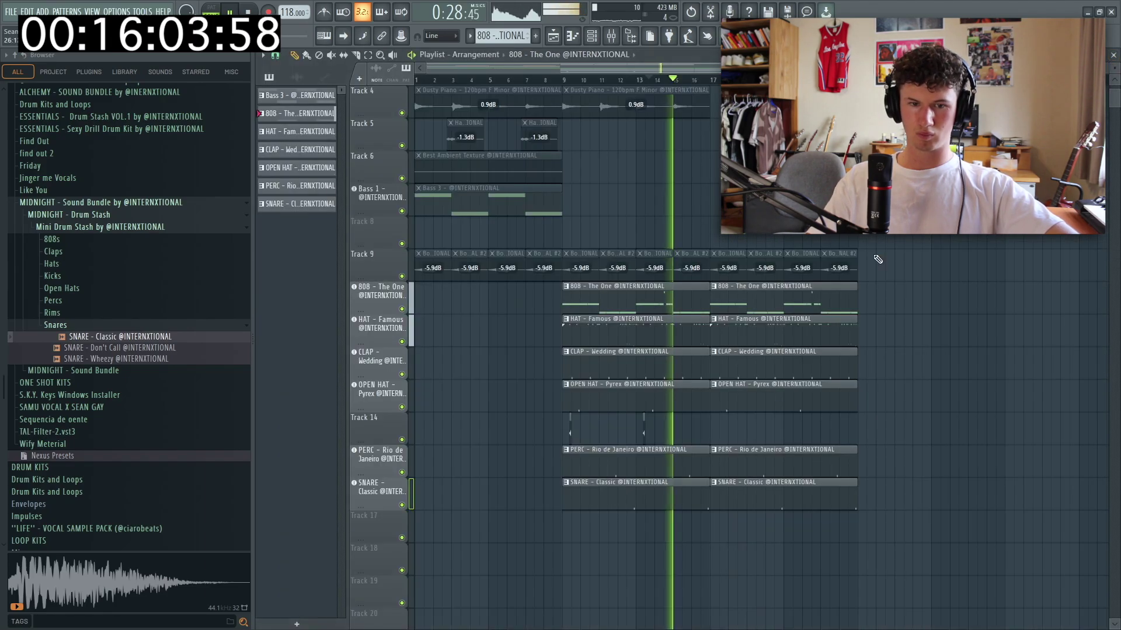
click(364, 300)
click(407, 235)
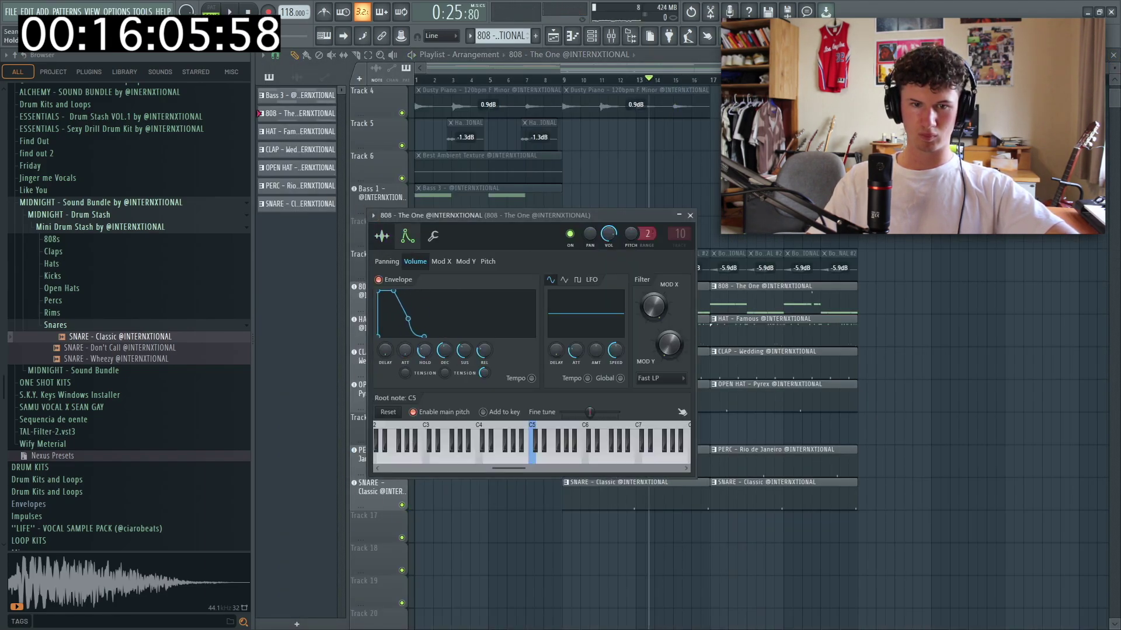
click(381, 236)
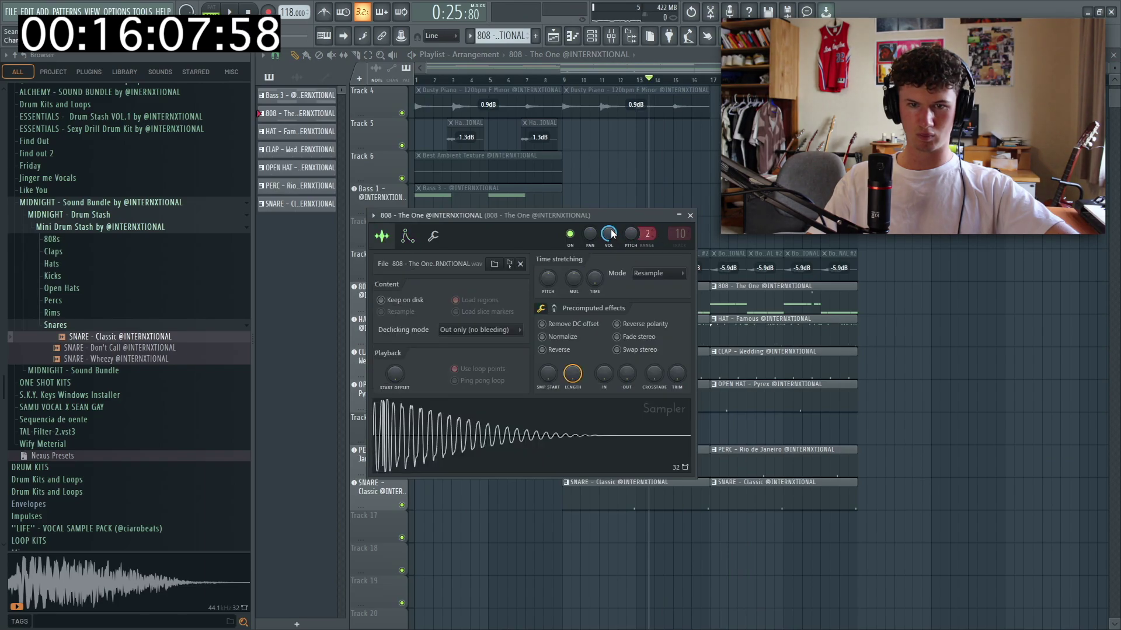
key(Escape)
key(F9)
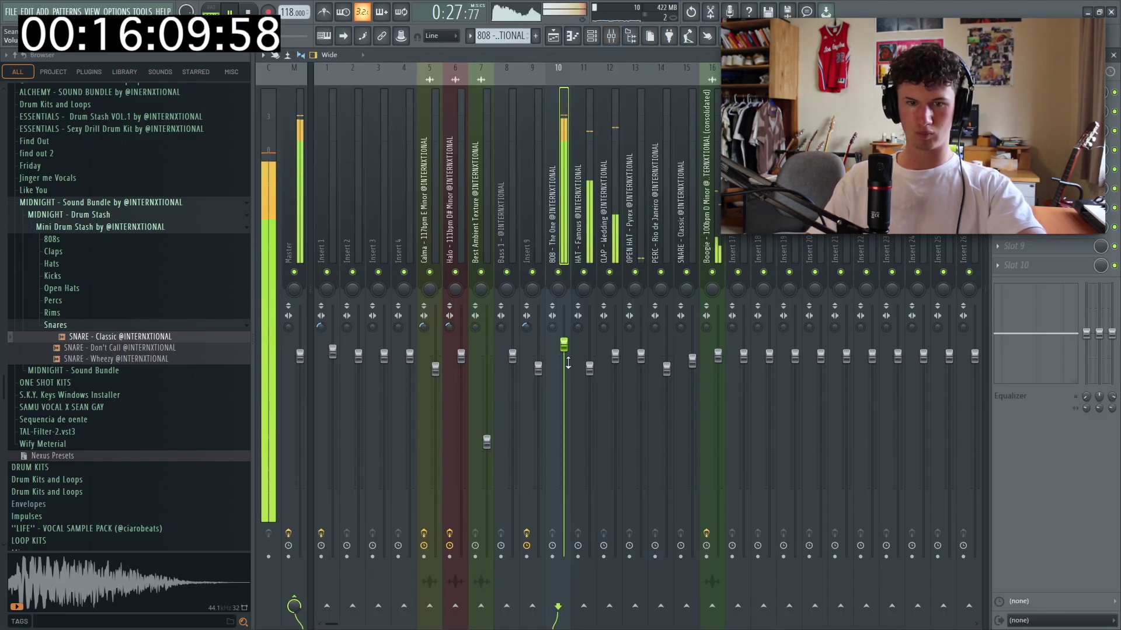
key(F5)
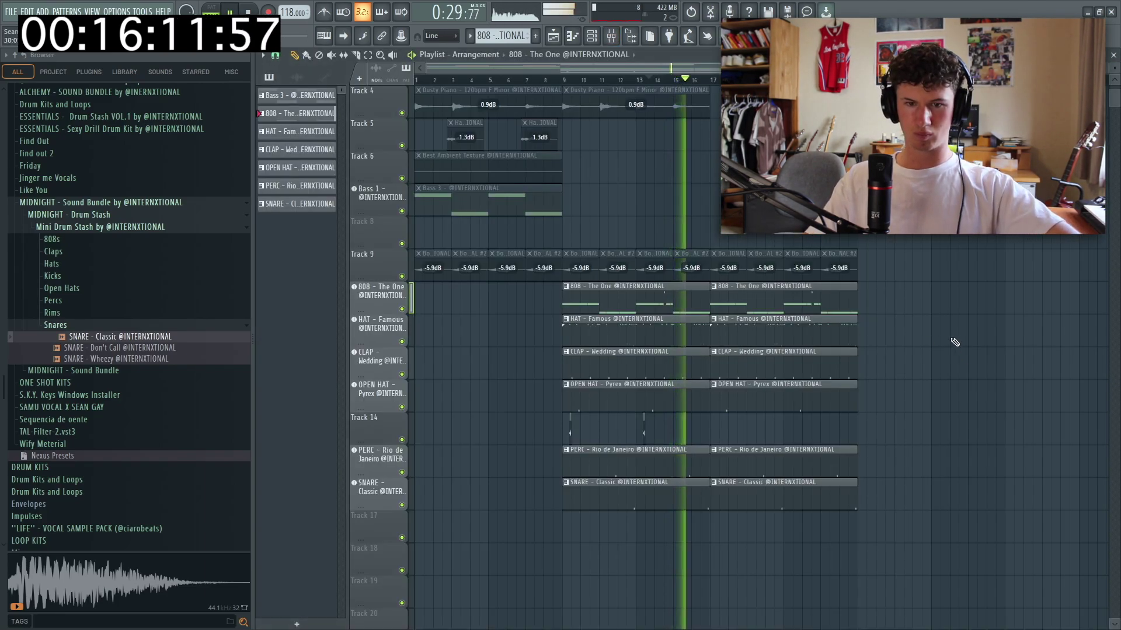
Duplicate the two short Track 14 clips into bars 17 and 21 of the arrangement
scroll(708, 430, up, 2)
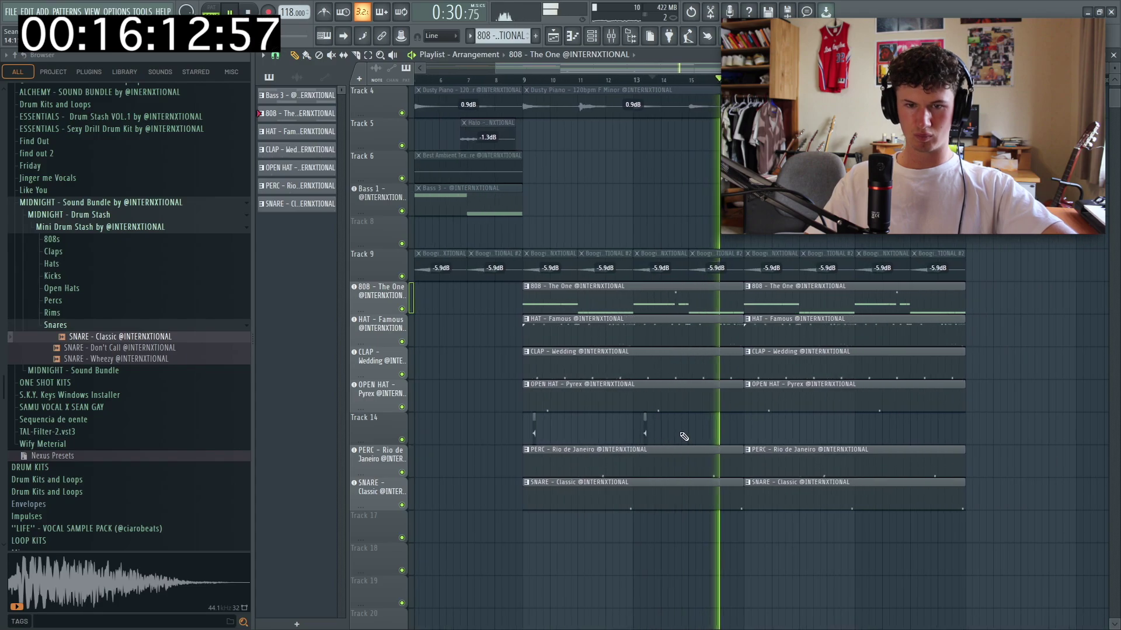
click(794, 408)
drag(792, 405, 762, 399)
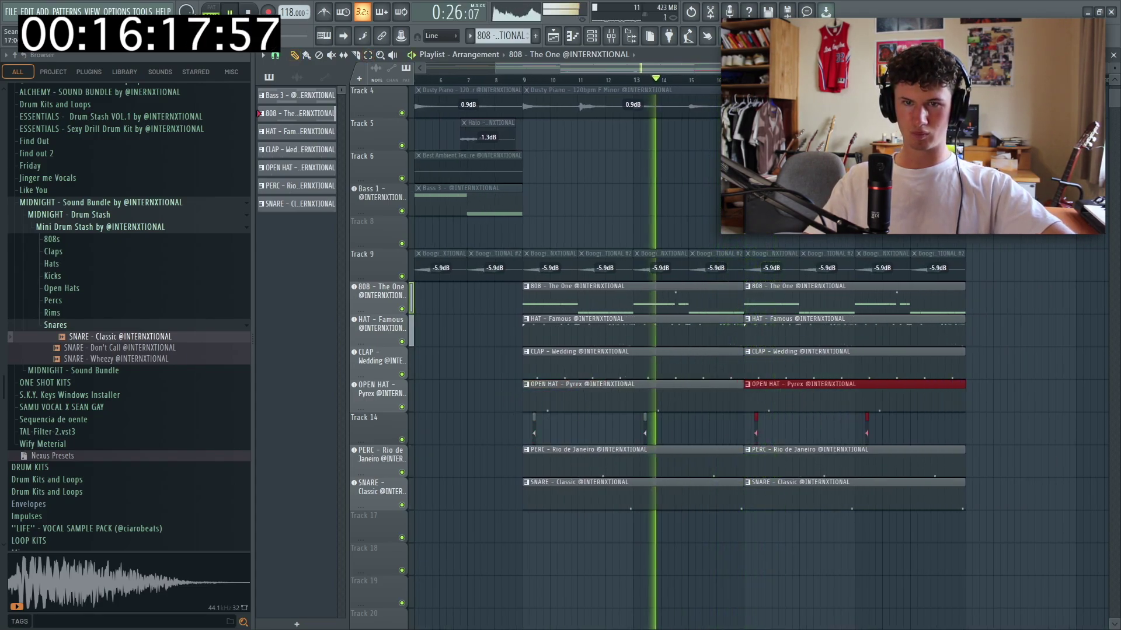
key(F9)
key(F5)
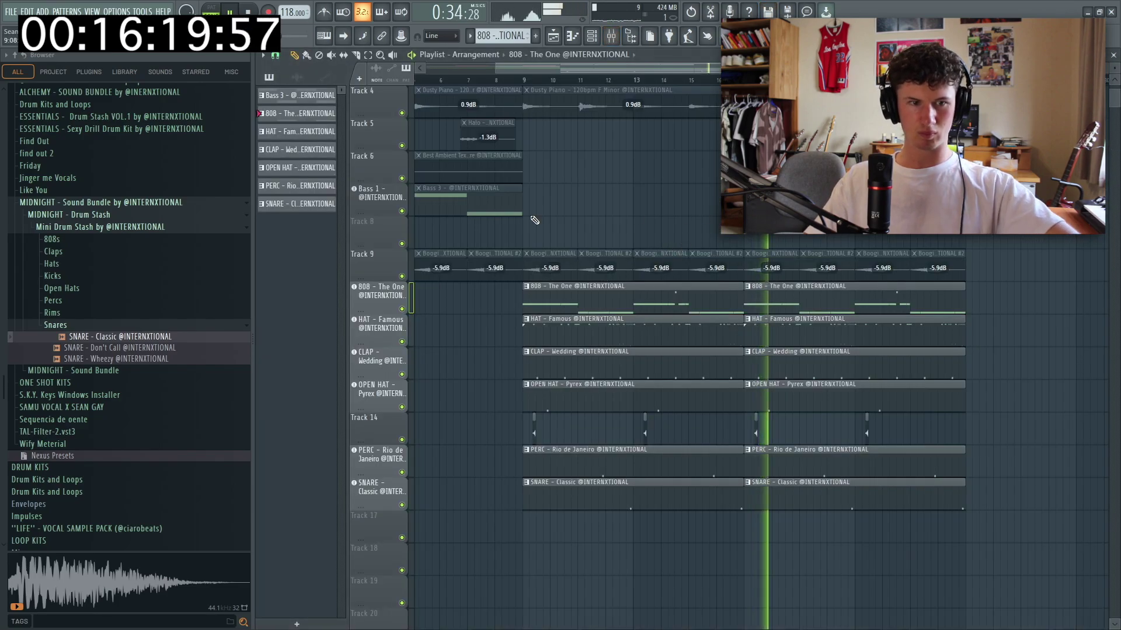
Preview OPEN HAT - Classic from the Open Hats folder and add it as a new pattern on the track below the snare, spanning bars 9 to 16
click(87, 290)
click(129, 301)
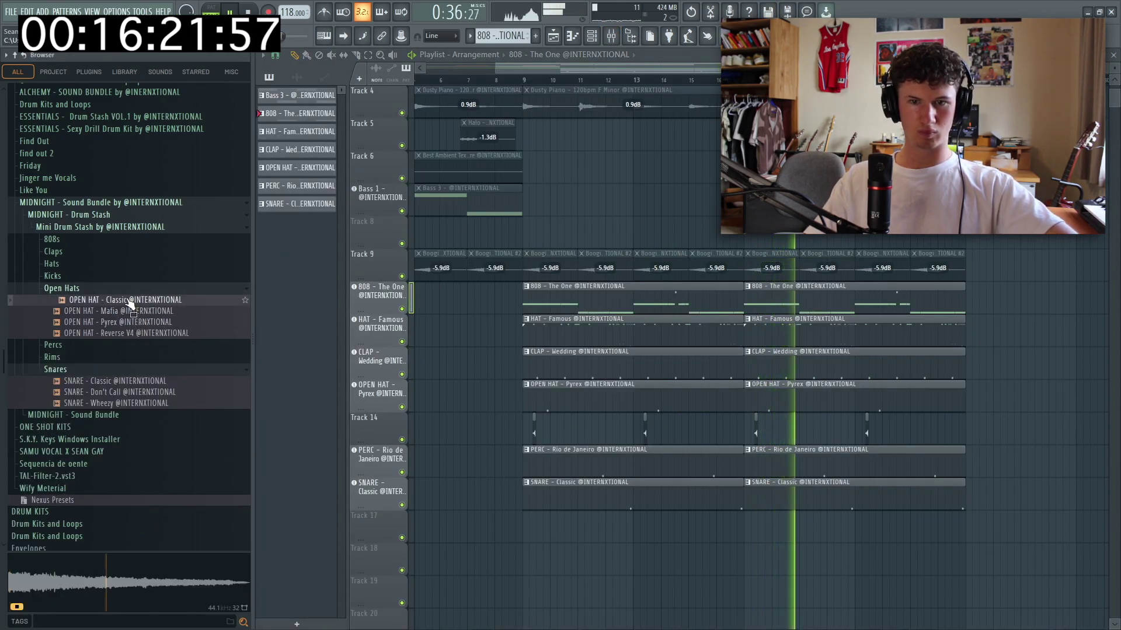
scroll(536, 309, down, 3)
drag(130, 300, 572, 386)
click(623, 357)
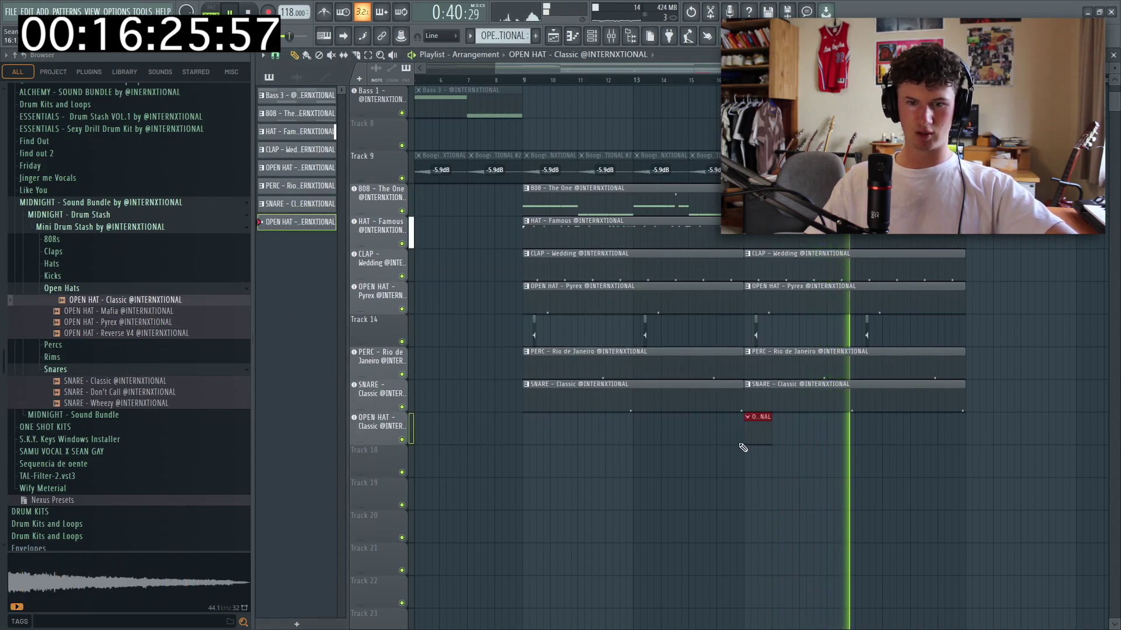
drag(745, 457, 740, 458)
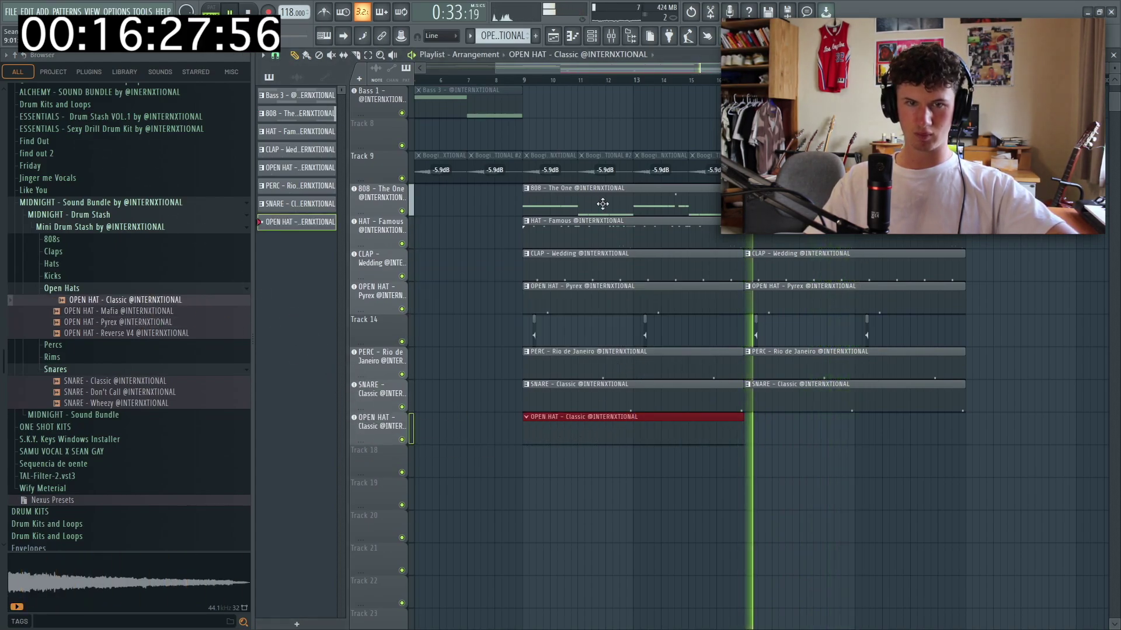
Add a C5 note within bar 4 of the OPEN HAT - Classic pattern and return to the arrangement
double_click(590, 418)
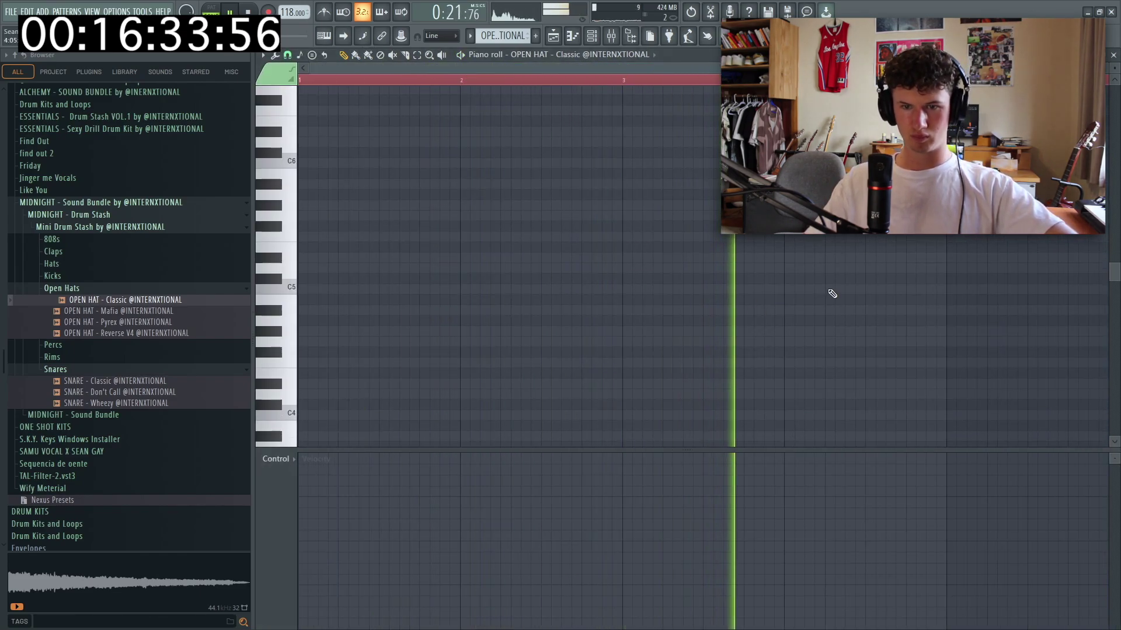
click(828, 289)
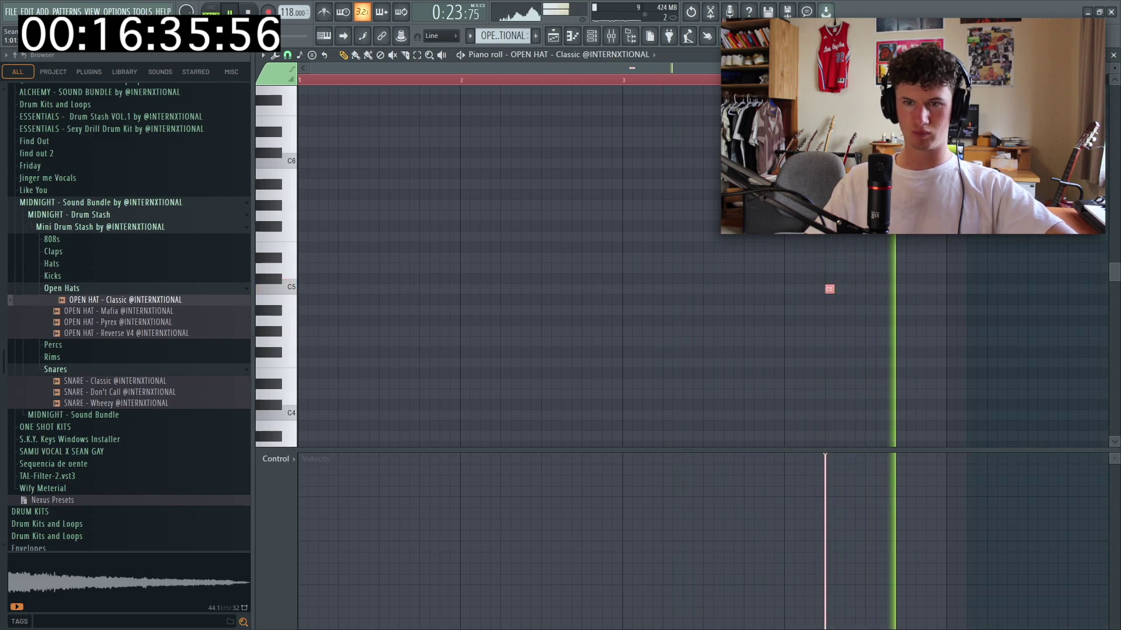
key(F5)
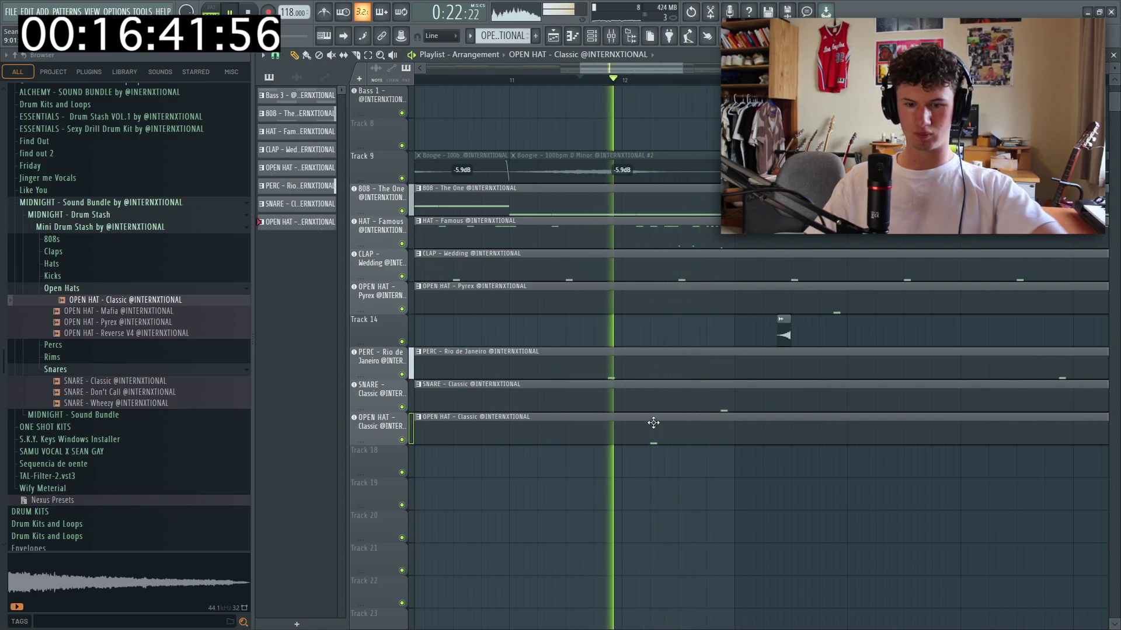
Route the OPEN HAT - Classic channel to the mixer track after Boogie to balance its volume
key(F10)
key(F9)
key(F10)
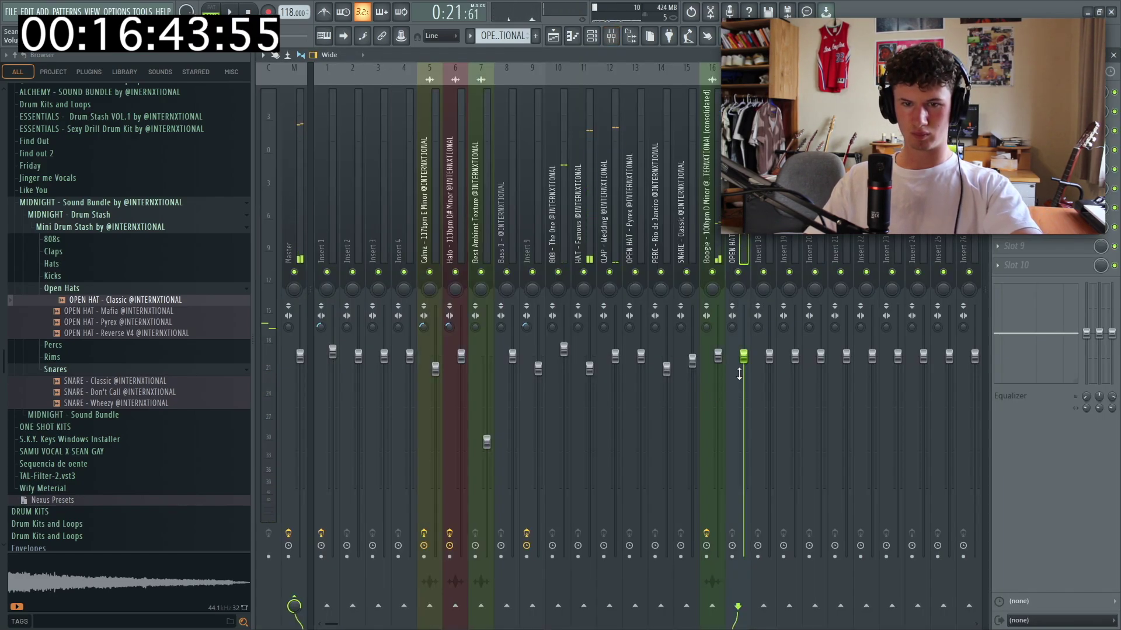